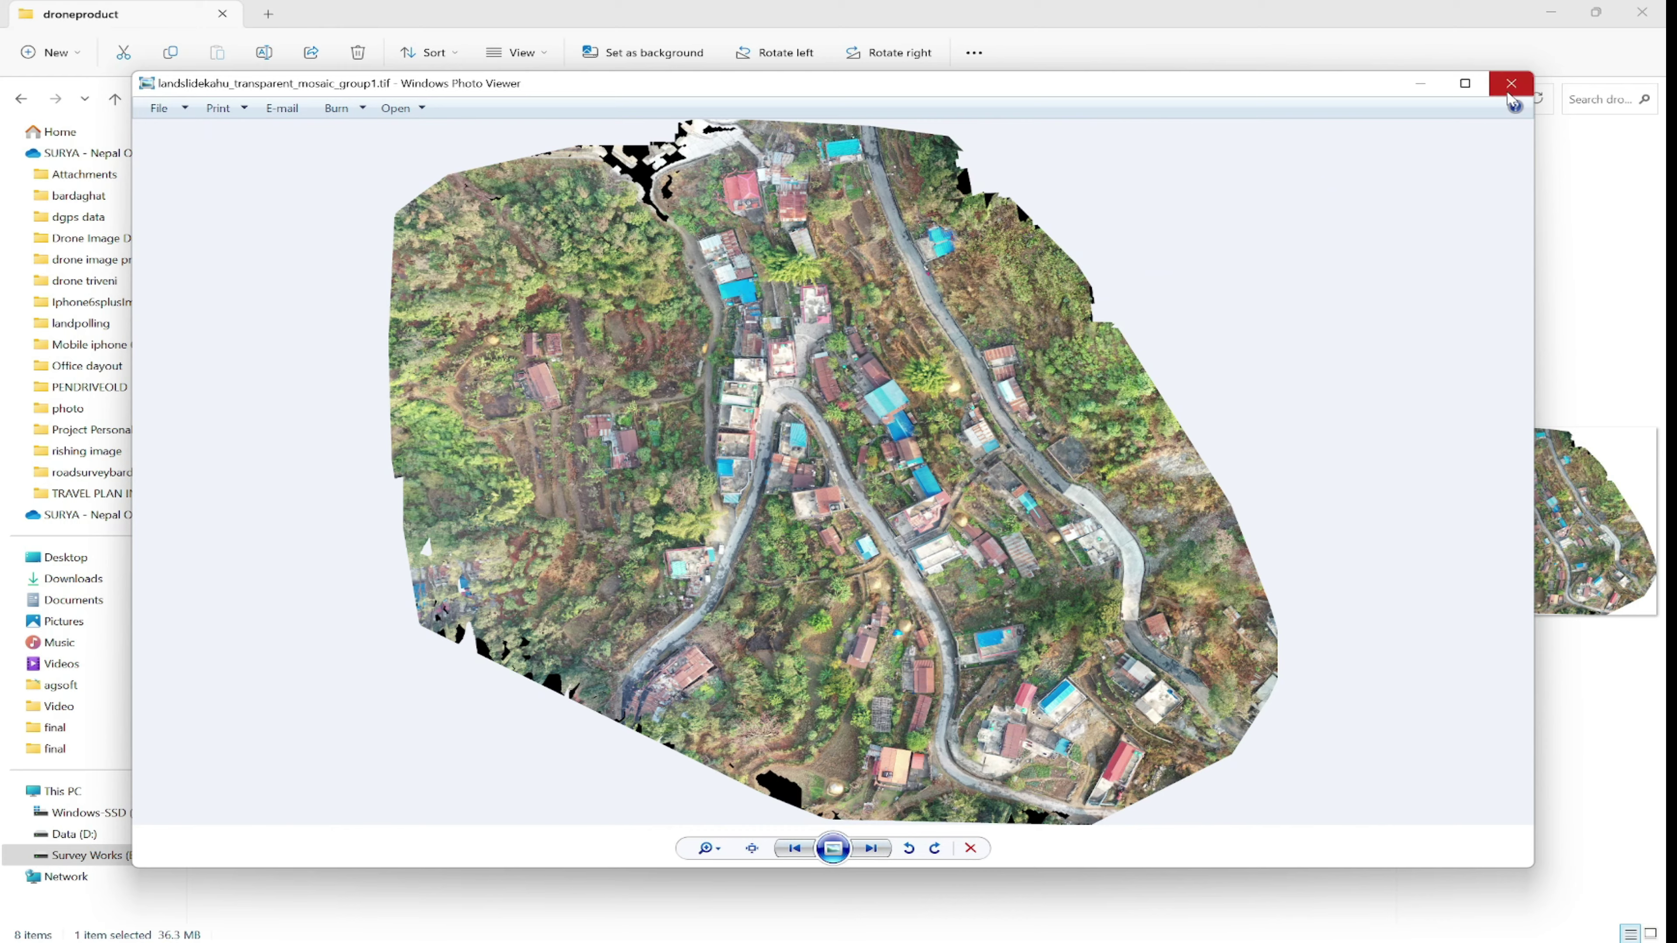
# Step: Close the landslide mosaic preview, try to view projectarealumleortho.tif in the photo viewer, and close the viewer
pyautogui.click(1512, 82)
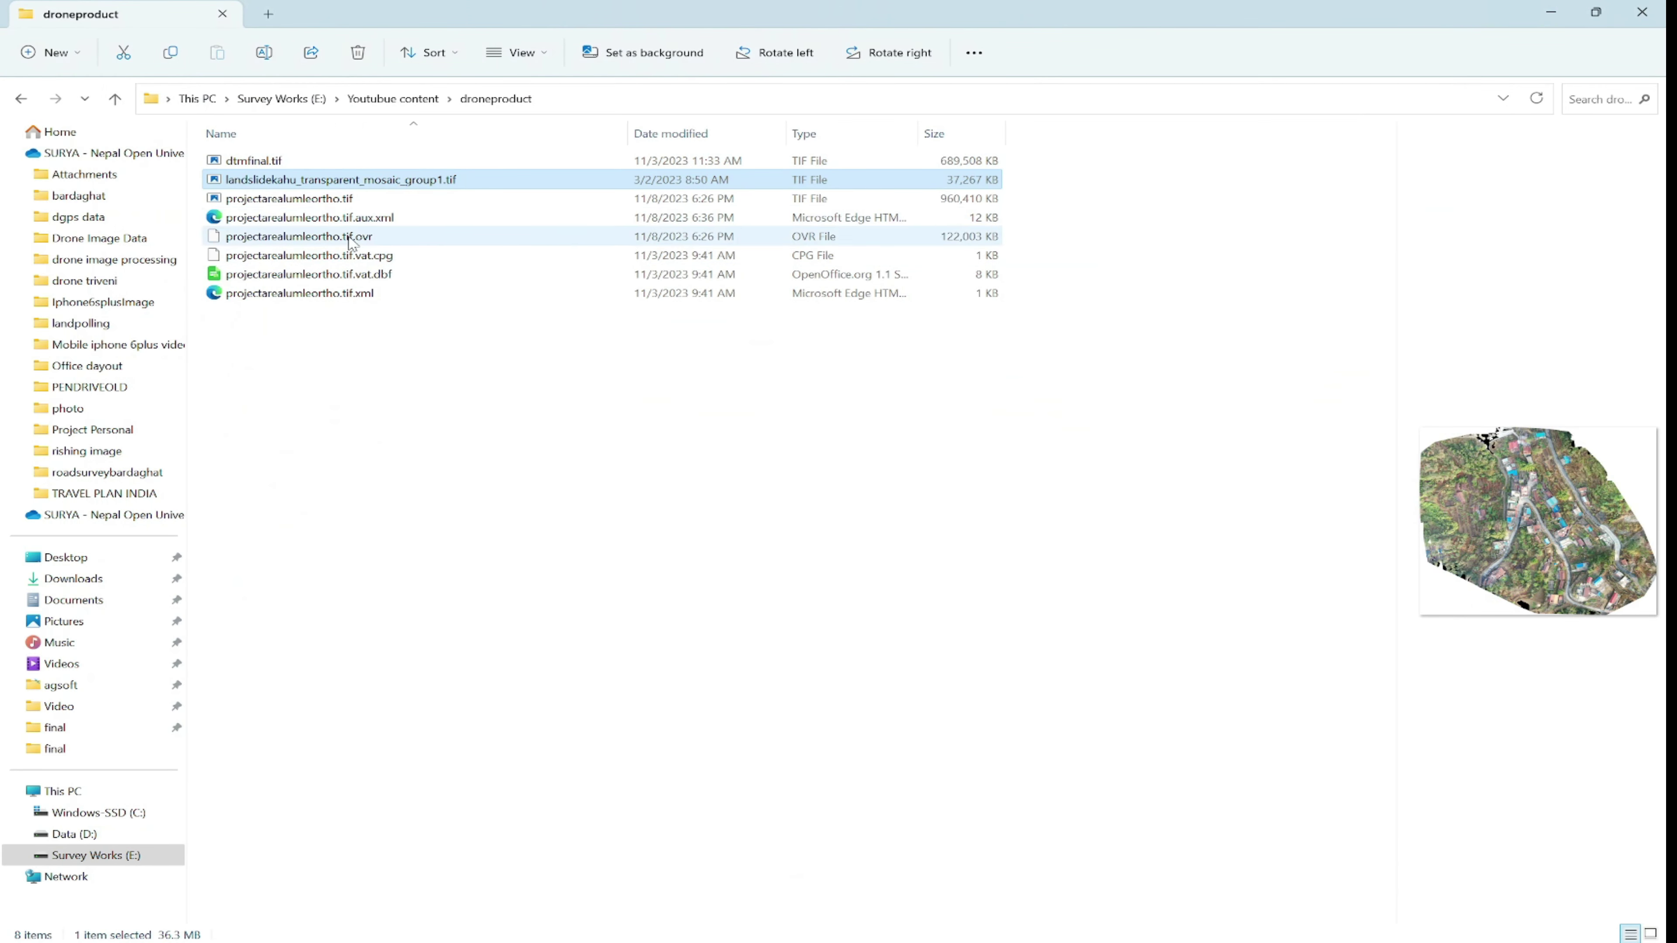
pyautogui.click(289, 202)
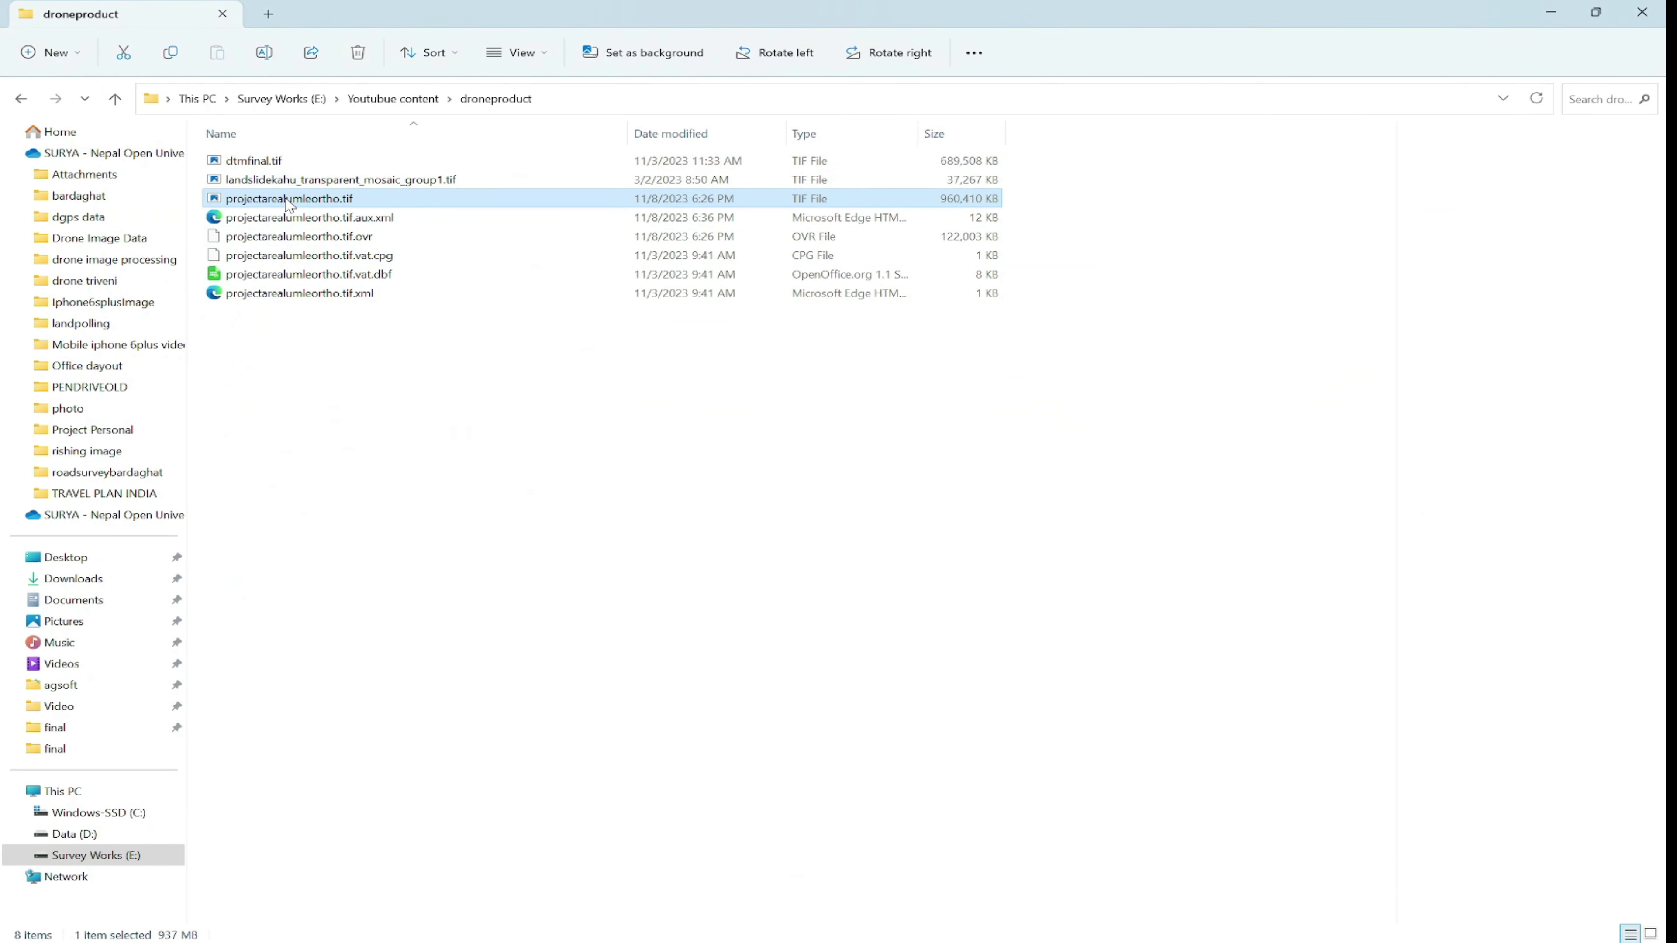
pyautogui.doubleClick(287, 200)
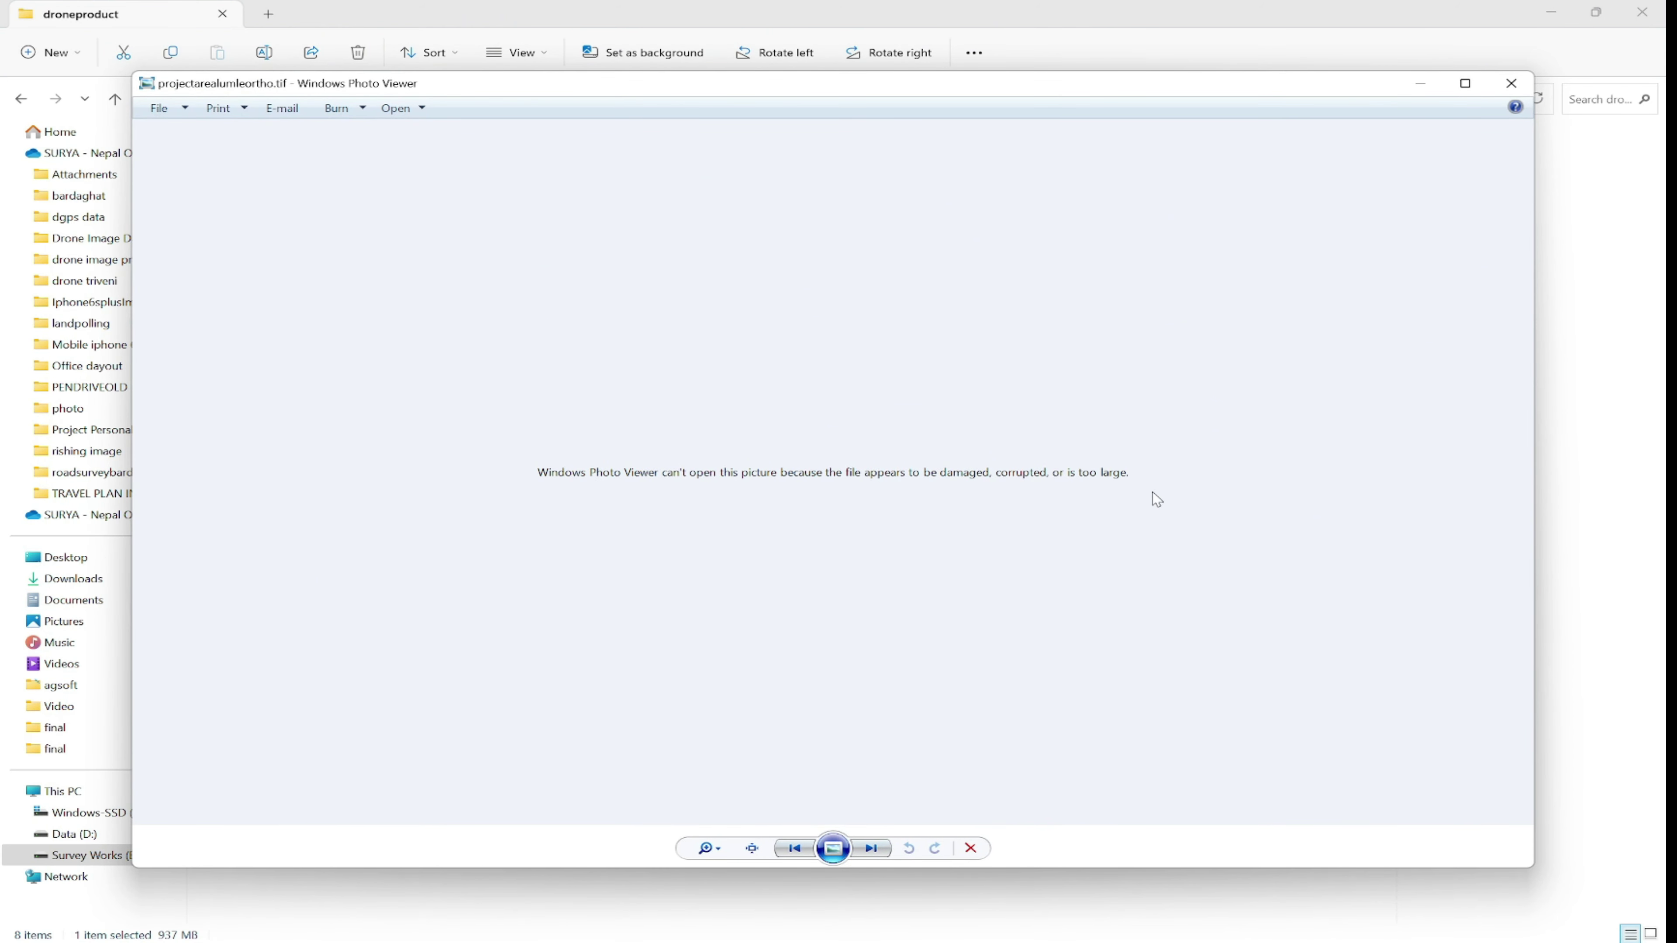
pyautogui.click(1511, 94)
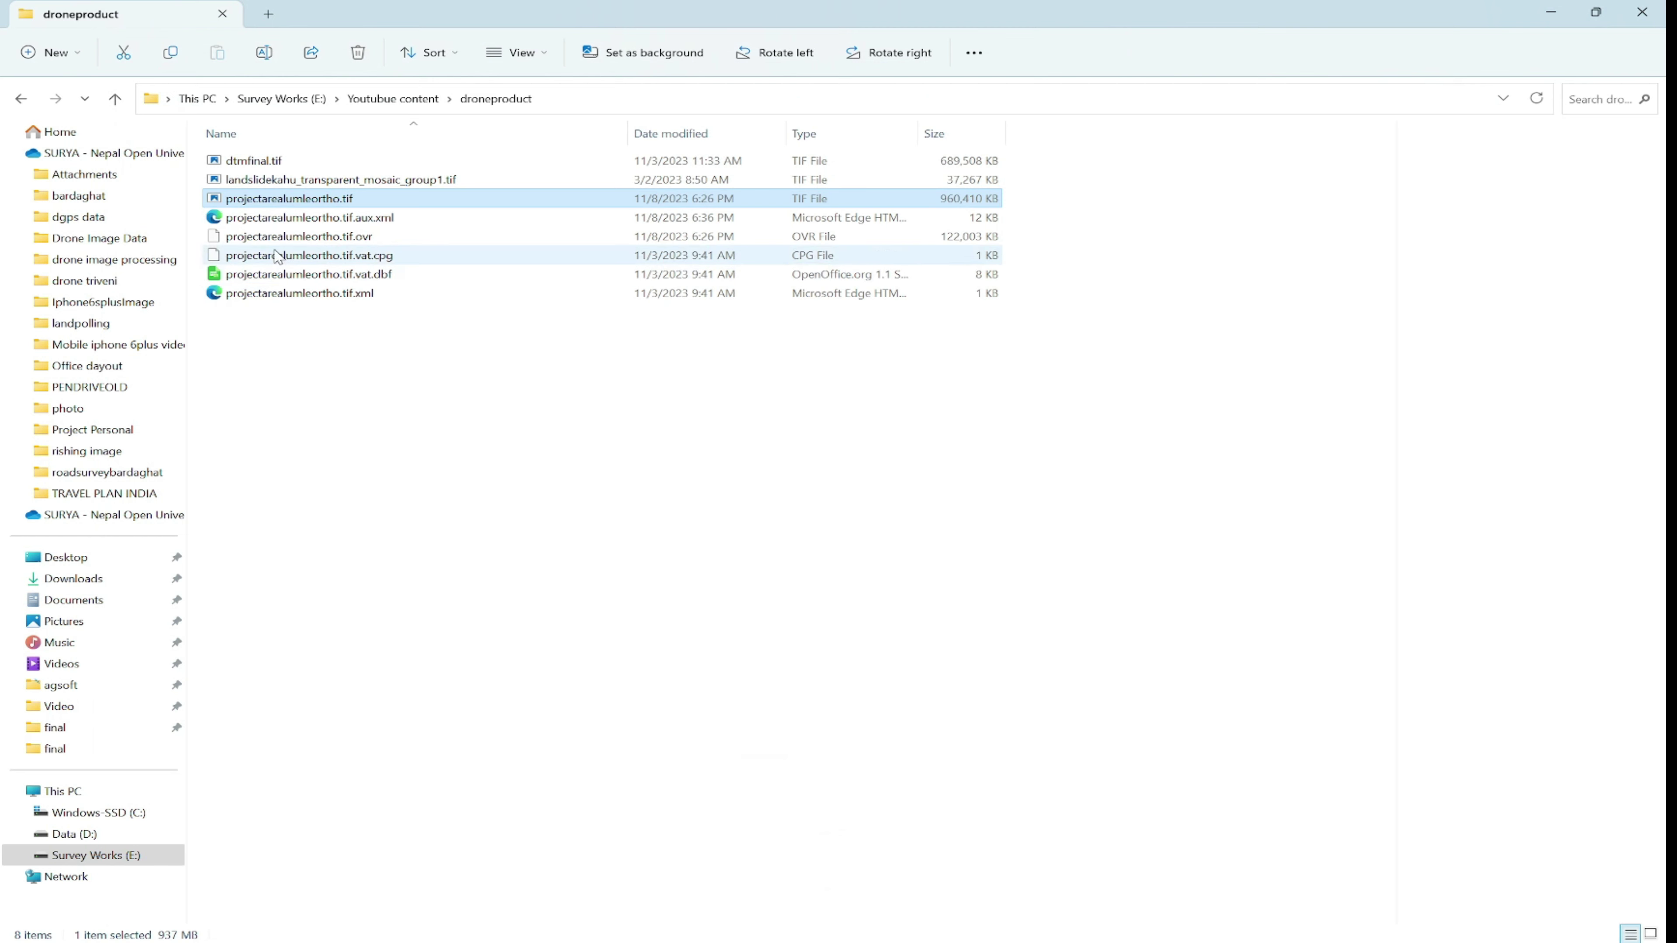
pyautogui.click(399, 509)
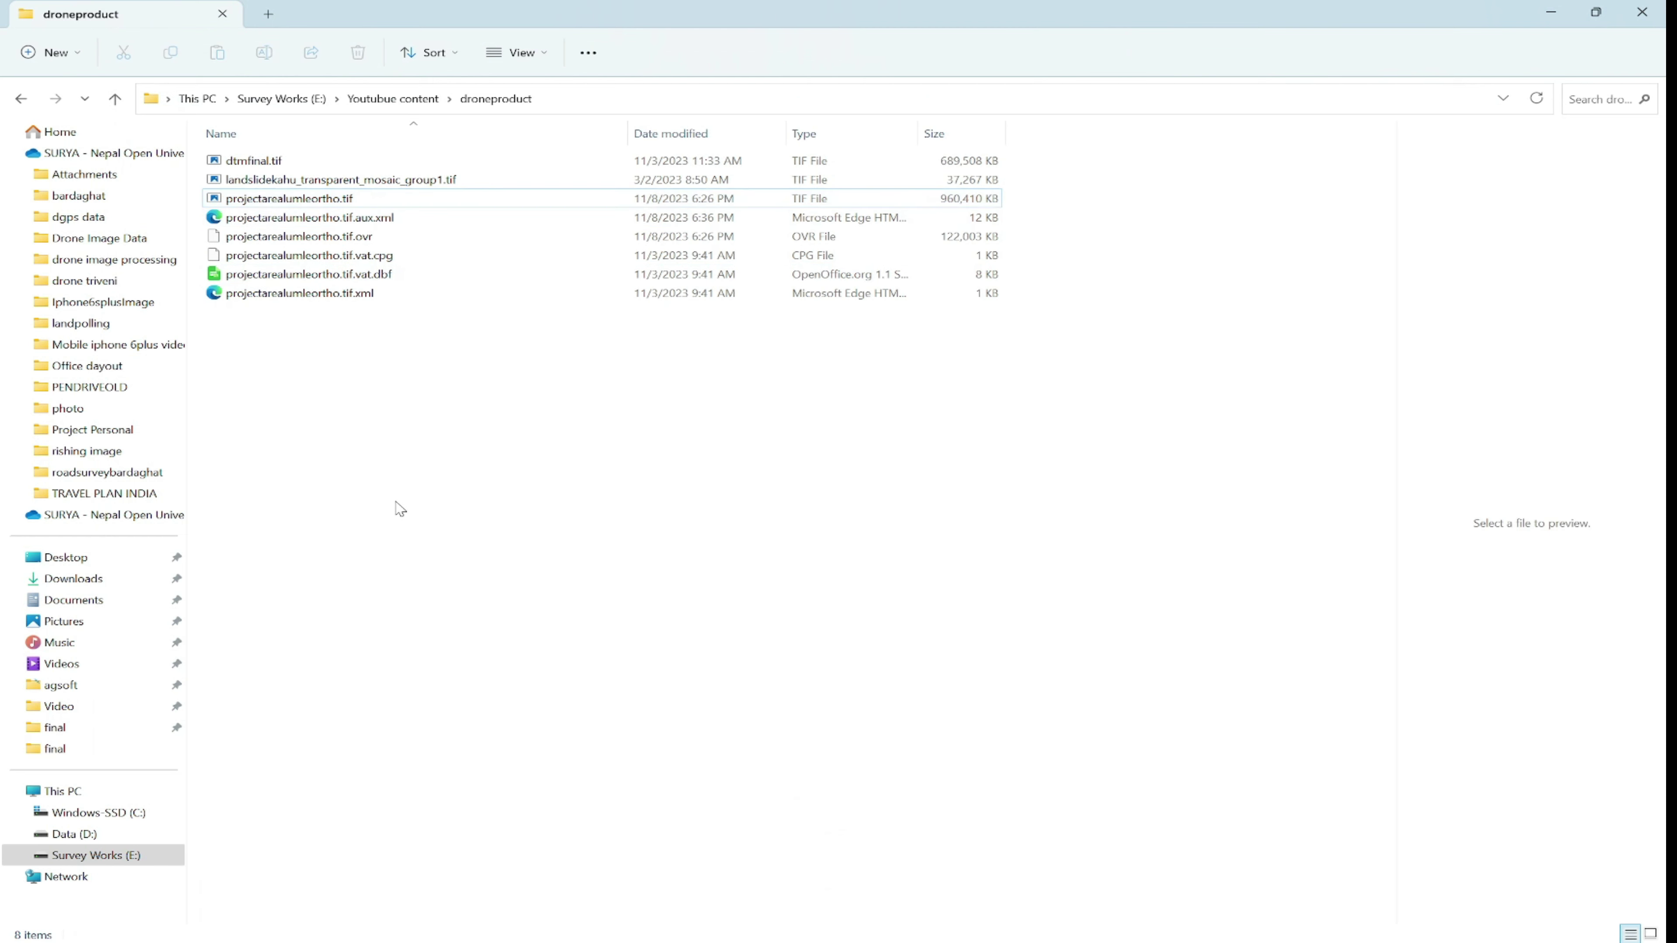
# Step: Launch ArcMap with a blank map and move its window so the droneproduct folder's files remain accessible
pyautogui.moveTo(305, 934)
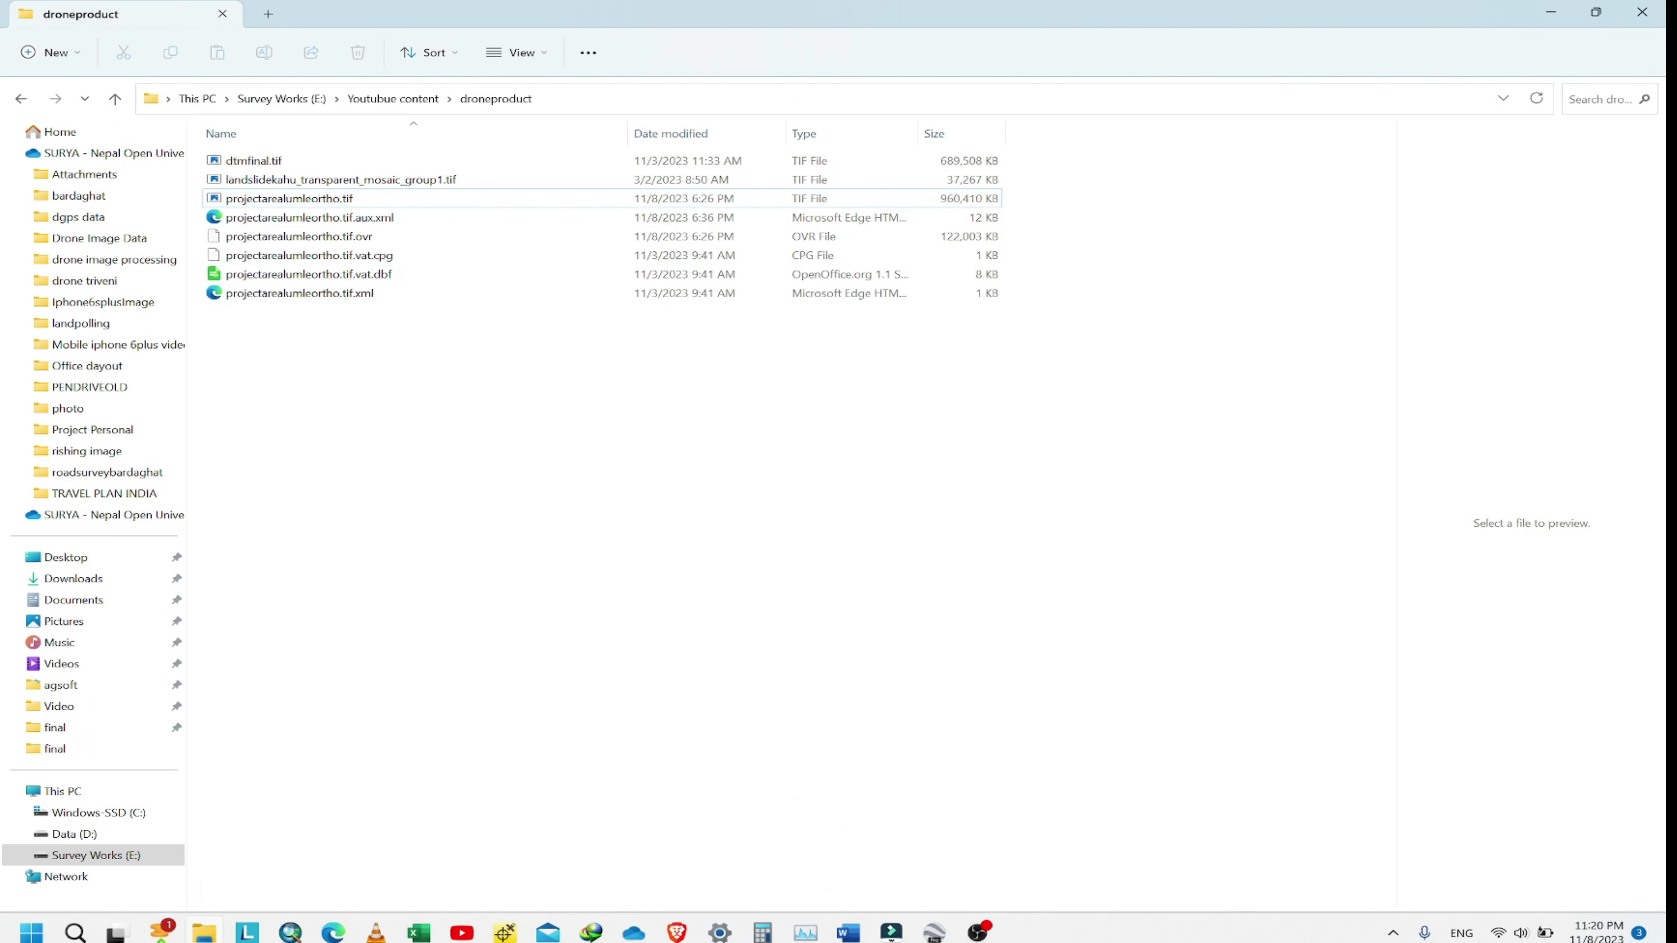
pyautogui.click(295, 928)
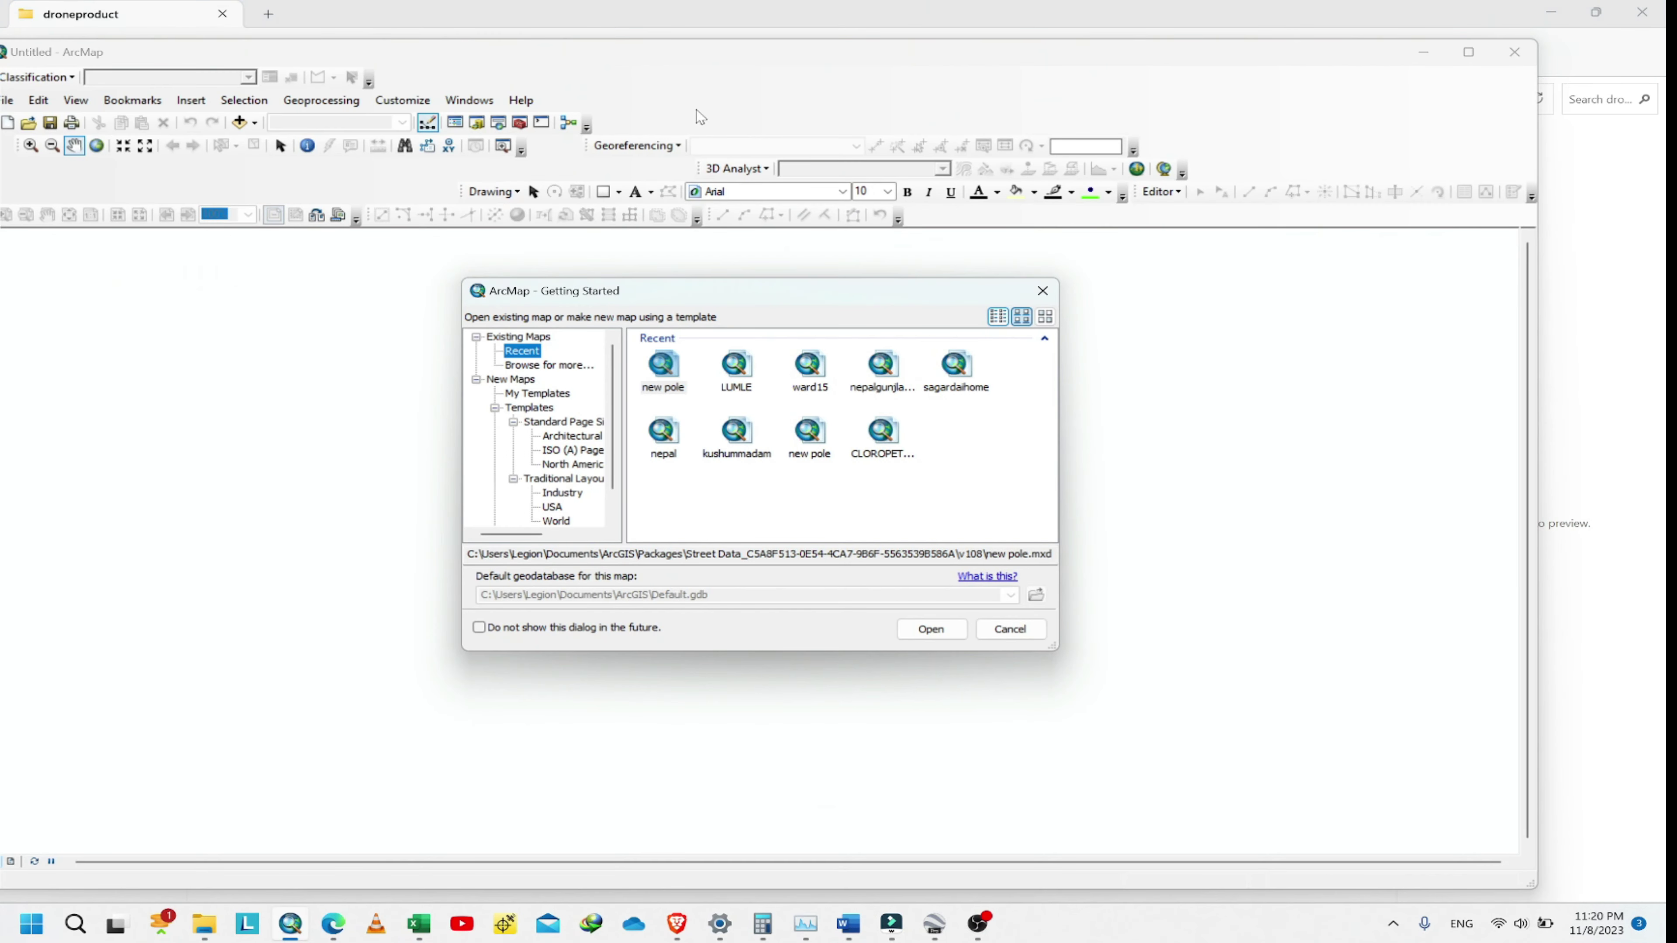
pyautogui.click(1013, 631)
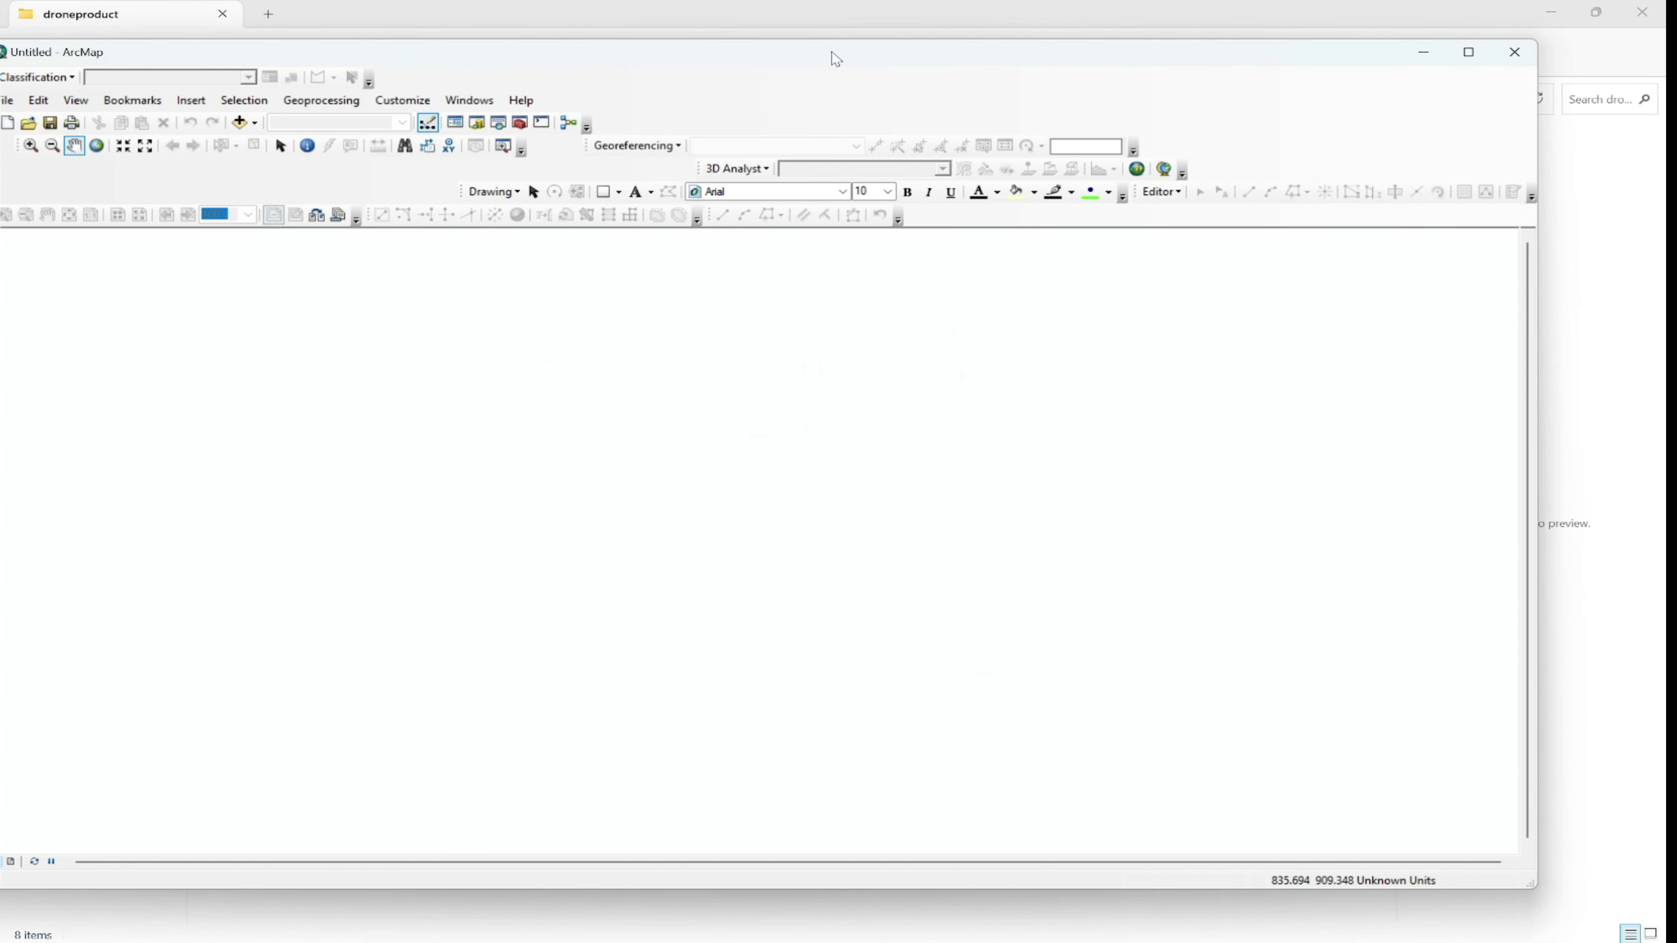
pyautogui.moveTo(836, 59); pyautogui.dragTo(1022, 380)
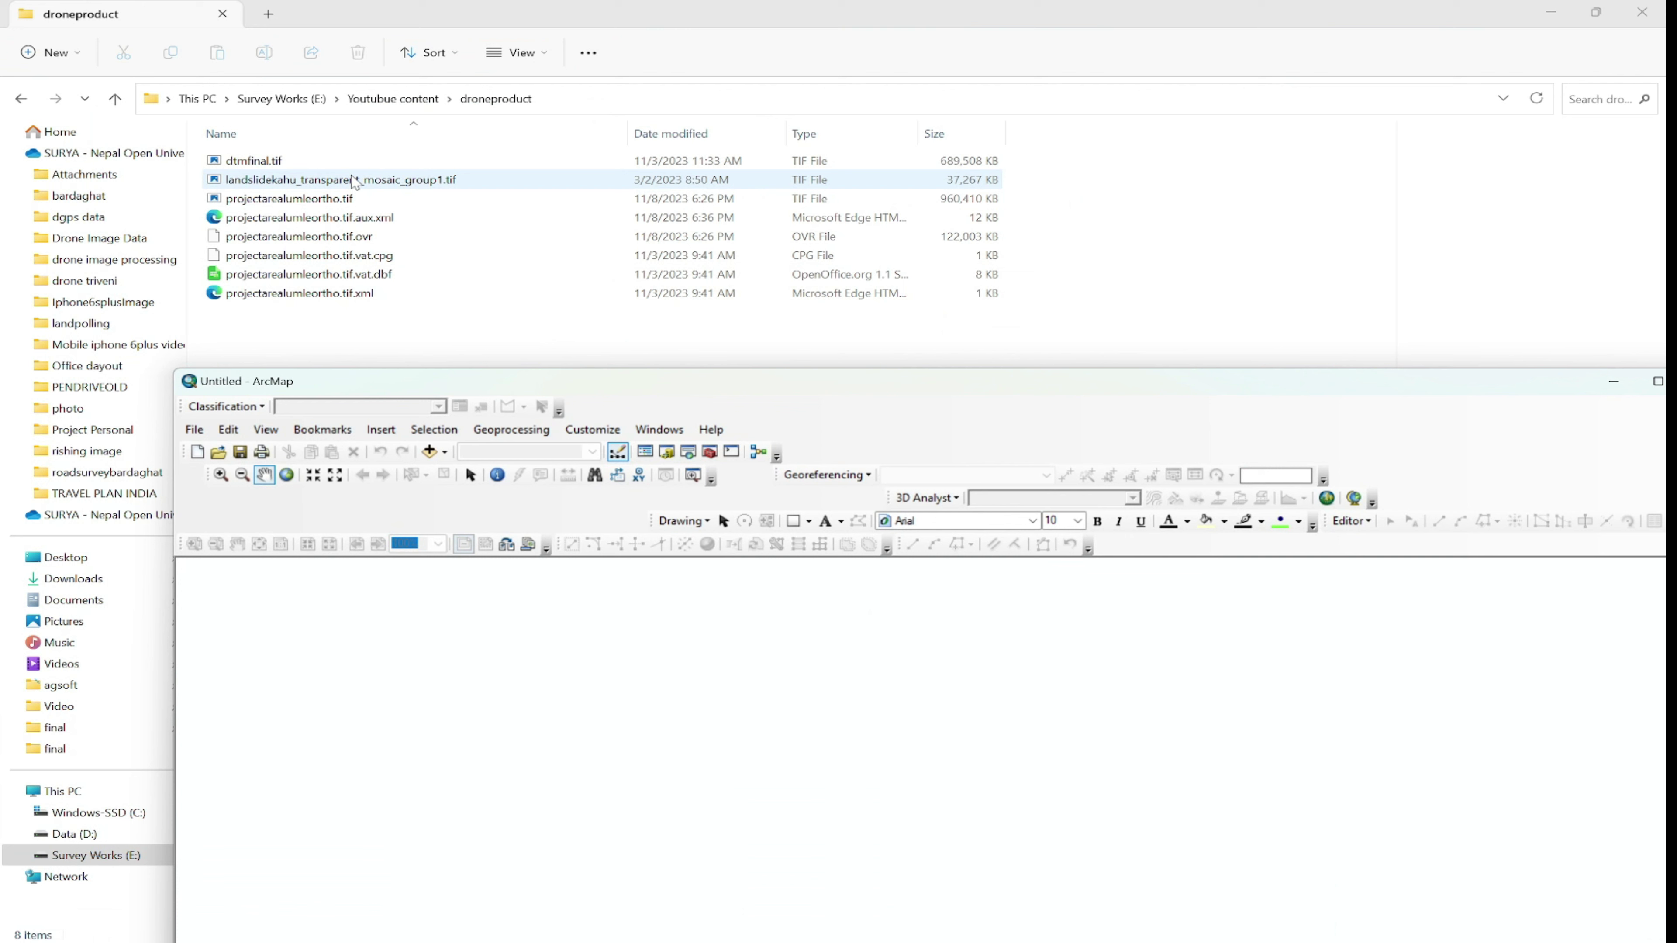
# Step: Add projectarealumleortho.tif and dtmfinal.tif from the droneproduct folder to the map, and maximize the ArcMap window
pyautogui.click(311, 204)
pyautogui.moveTo(310, 204); pyautogui.dragTo(282, 758)
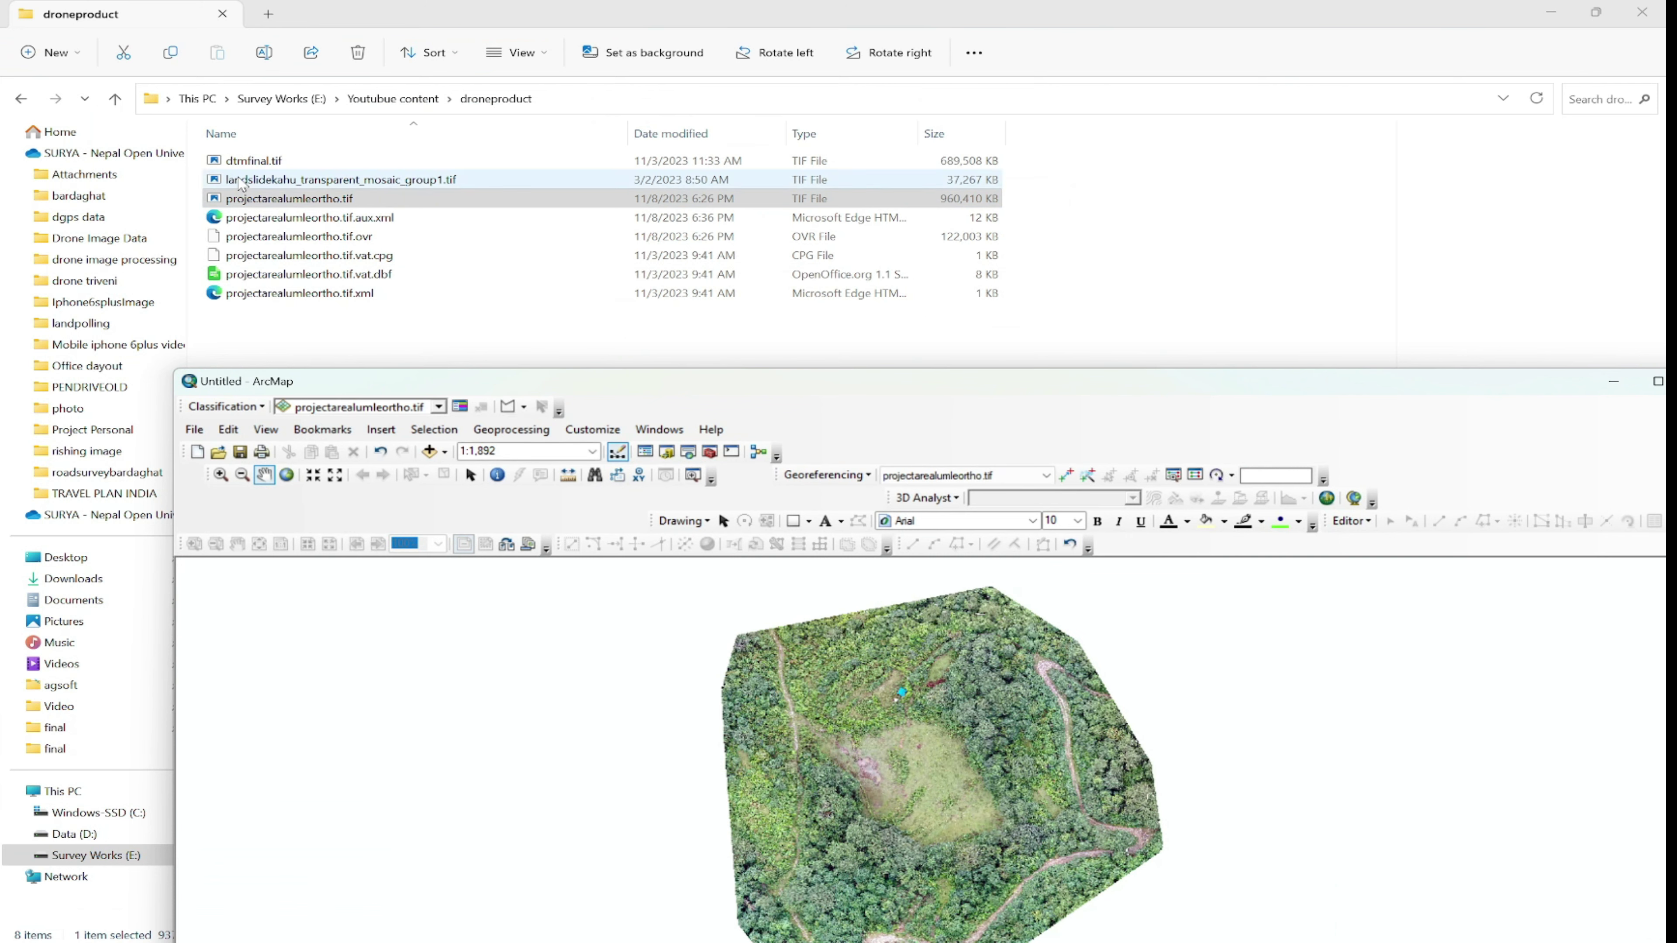
pyautogui.click(243, 166)
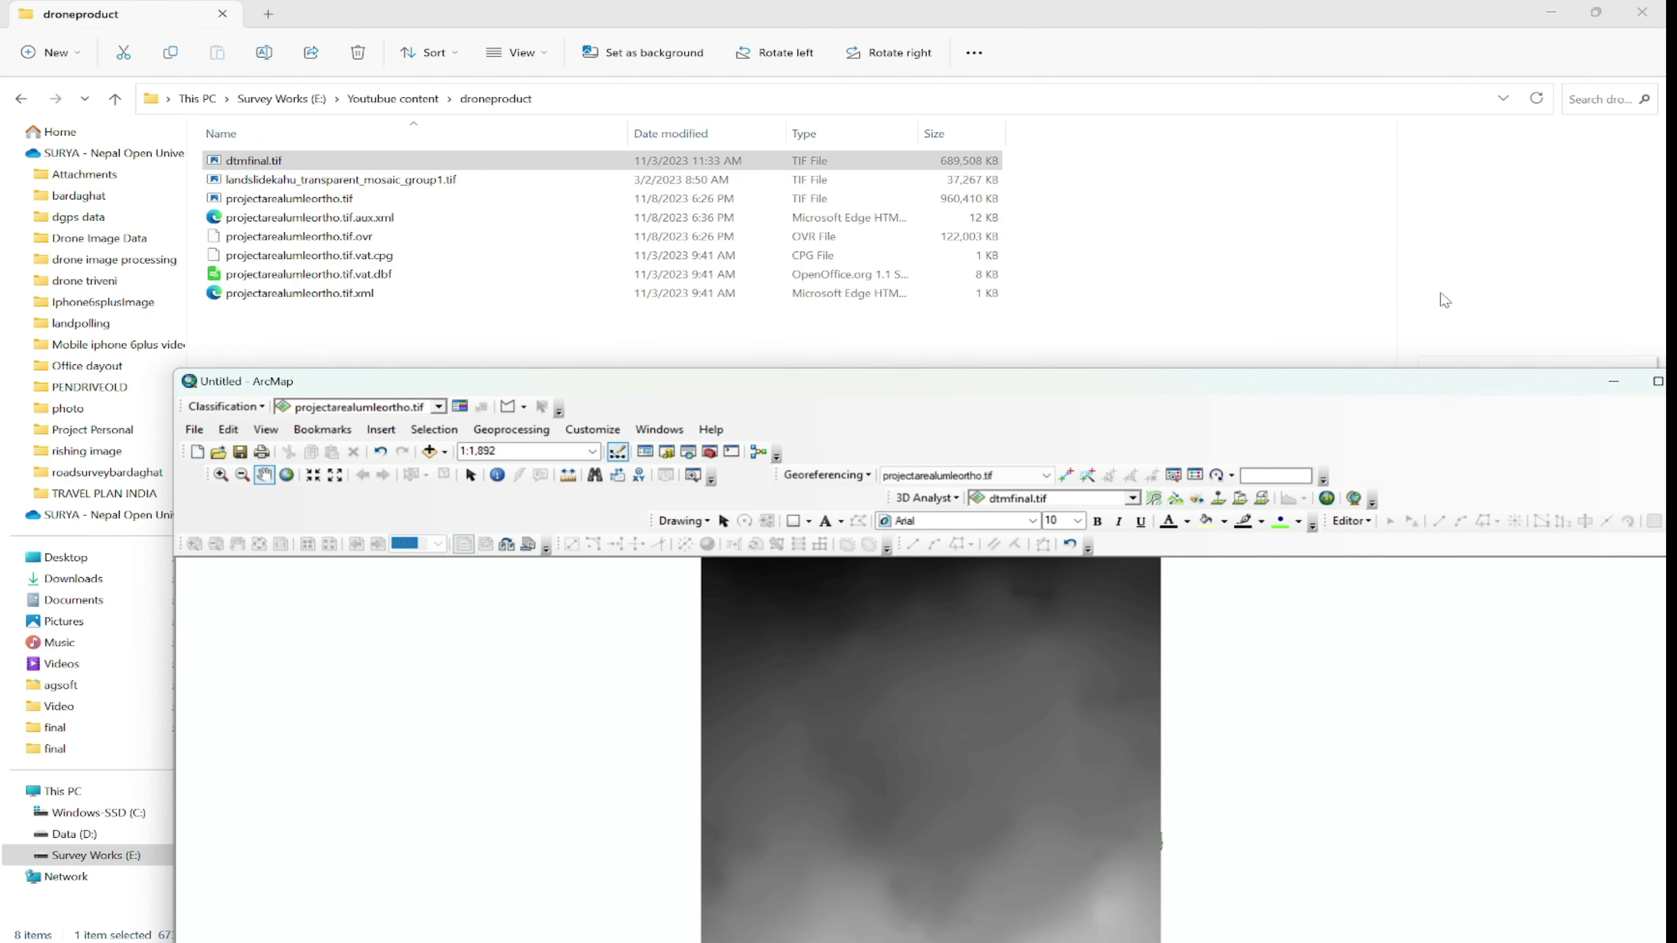
pyautogui.click(1658, 383)
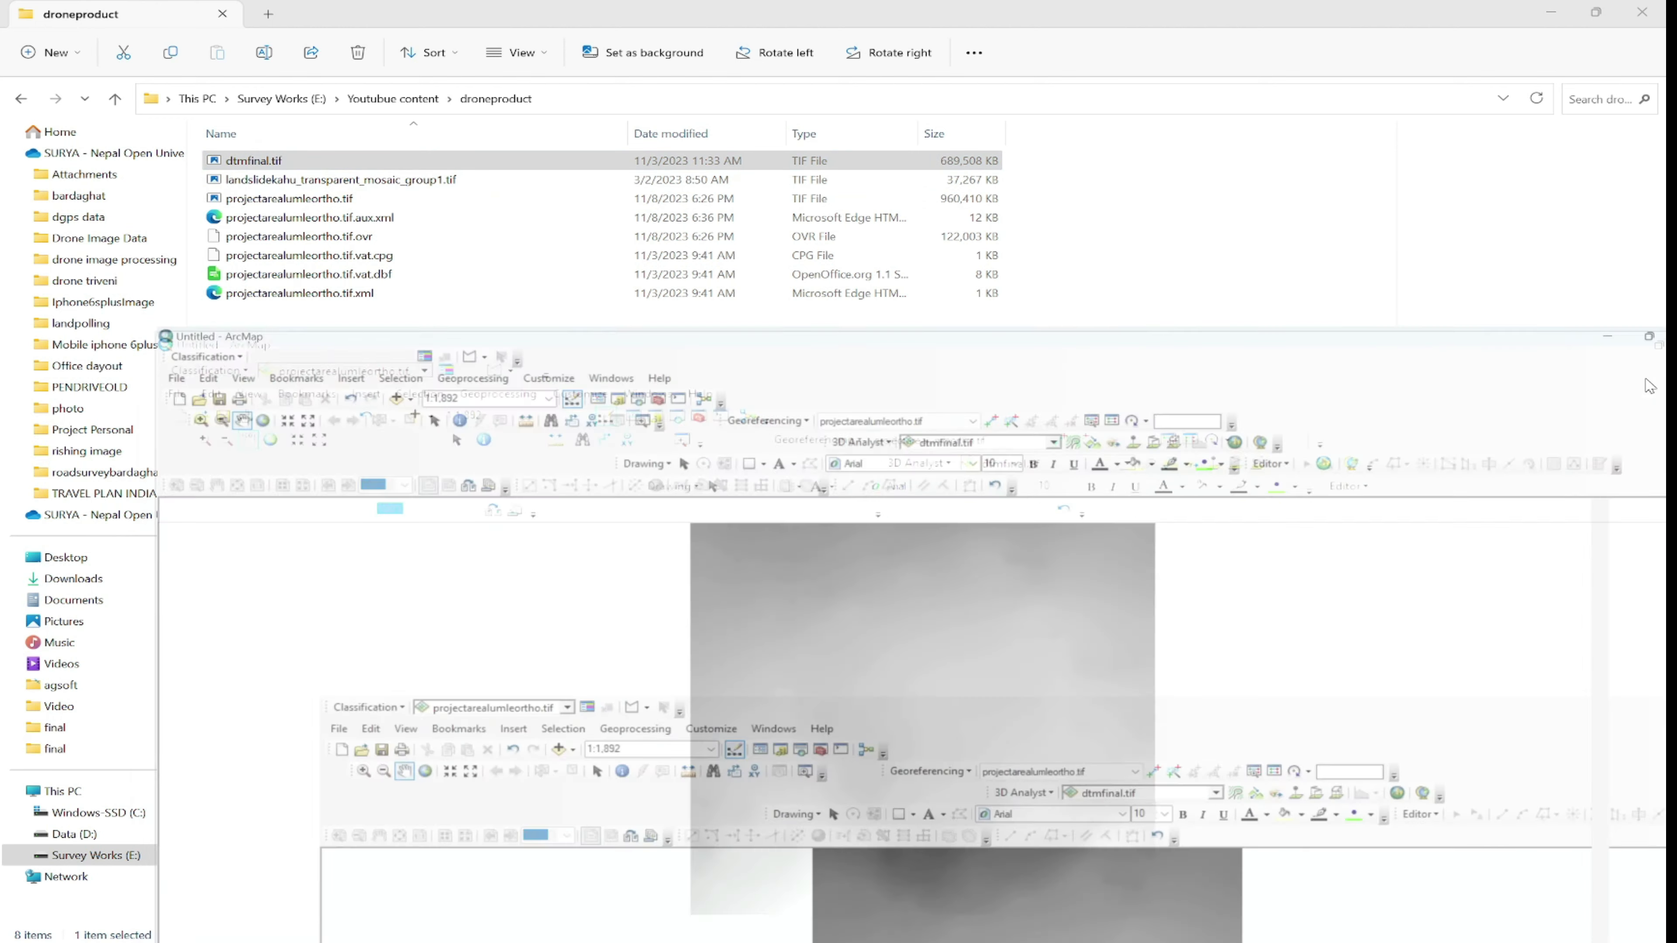
# Step: Show the table of contents and hide the dtmfinal.tif layer to view the orthophoto beneath it
pyautogui.moveTo(819, 627); pyautogui.dragTo(727, 320)
pyautogui.moveTo(776, 462); pyautogui.dragTo(726, 393)
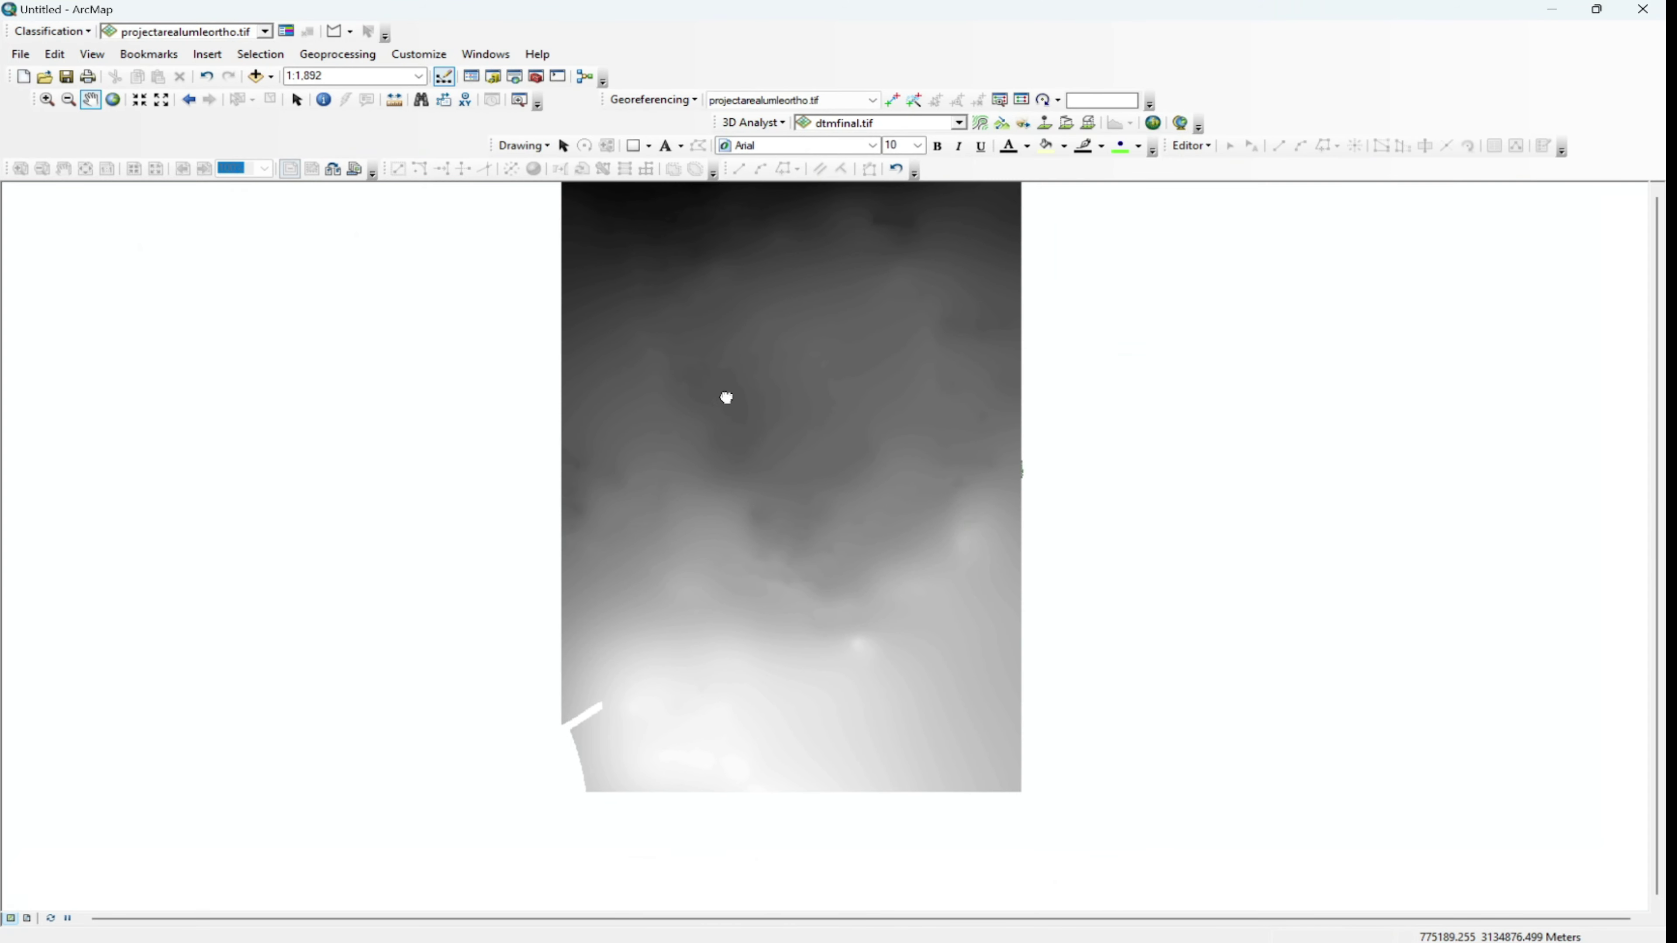
pyautogui.click(471, 77)
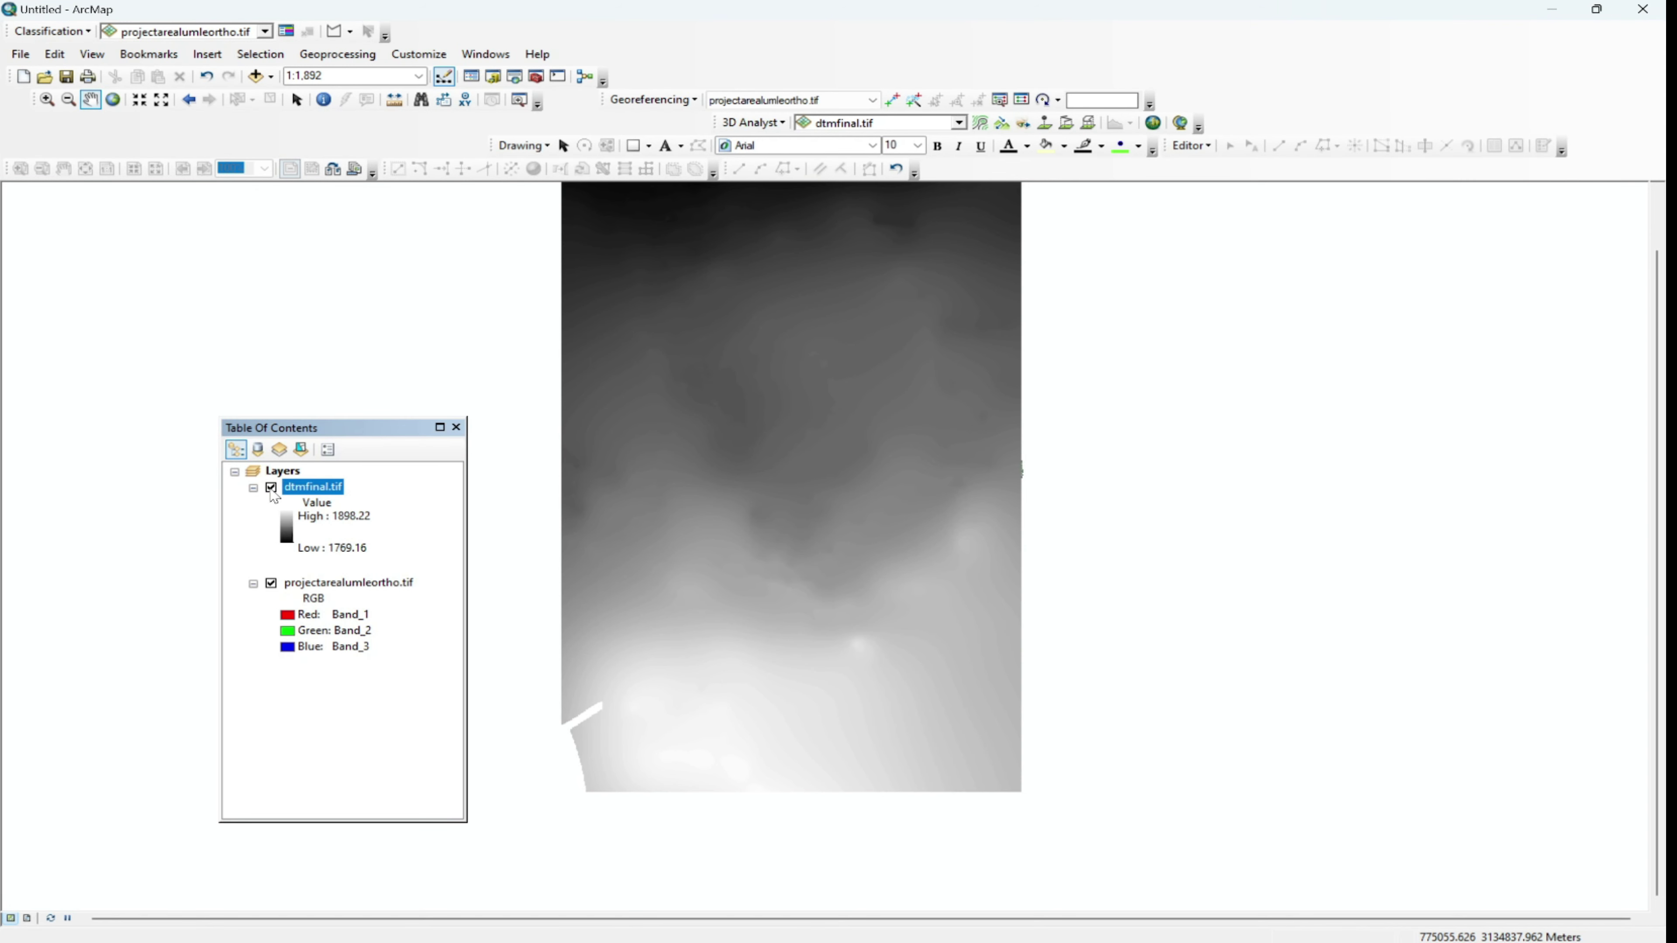
pyautogui.click(272, 488)
pyautogui.moveTo(705, 392); pyautogui.dragTo(764, 451)
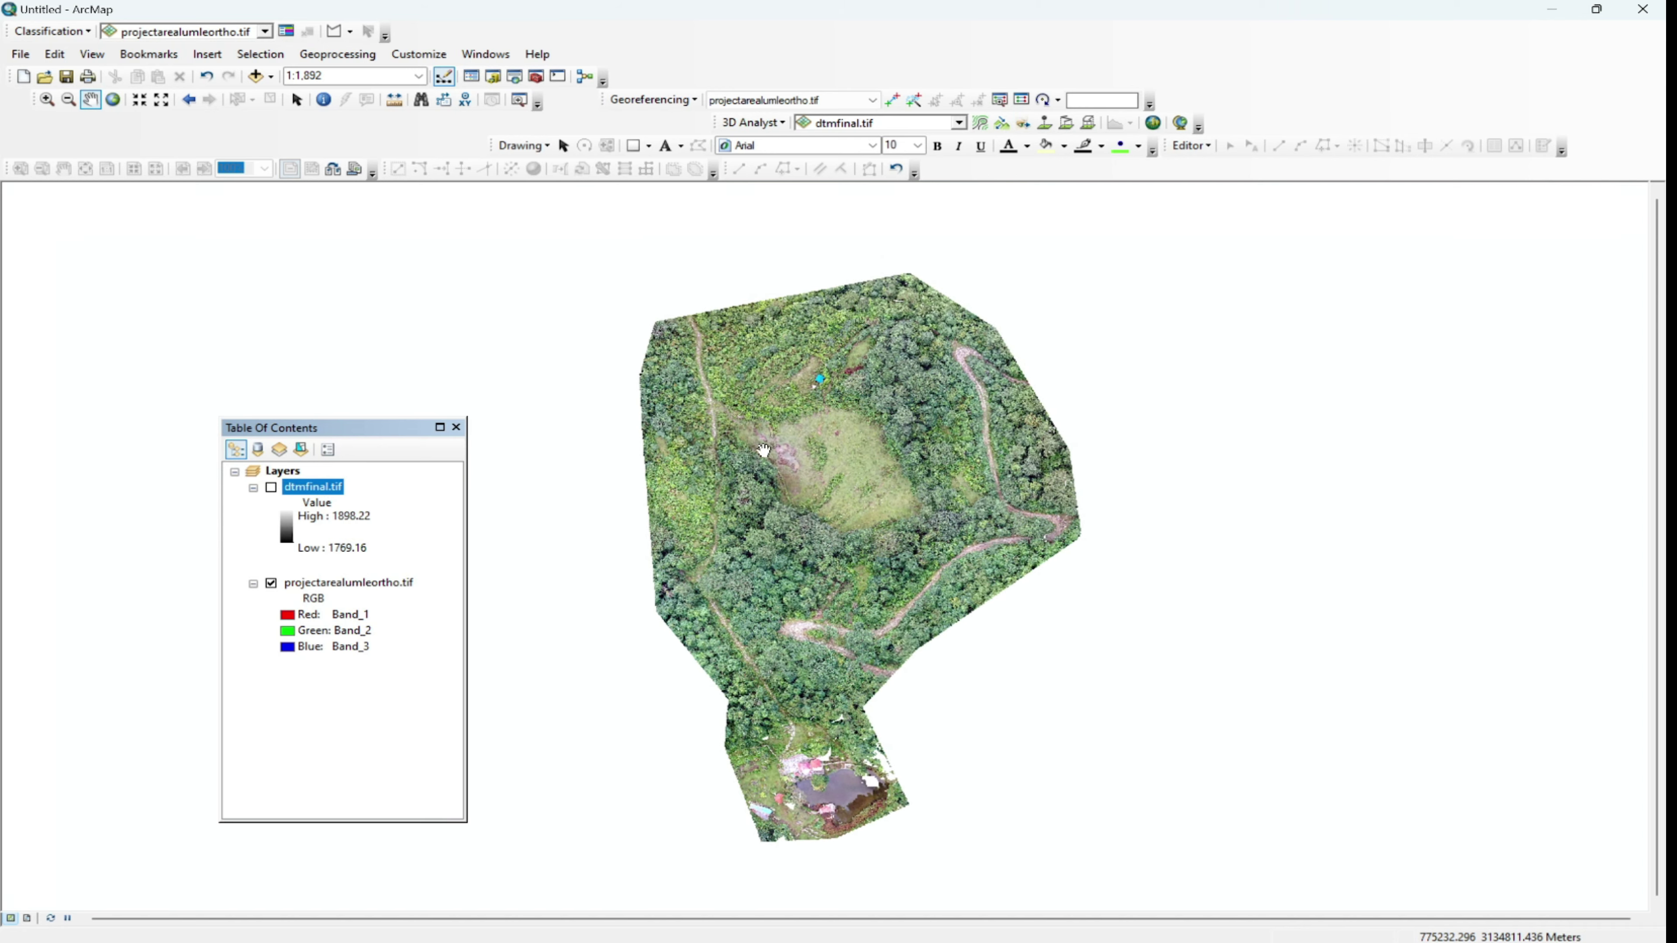
pyautogui.scroll(5, 764, 451)
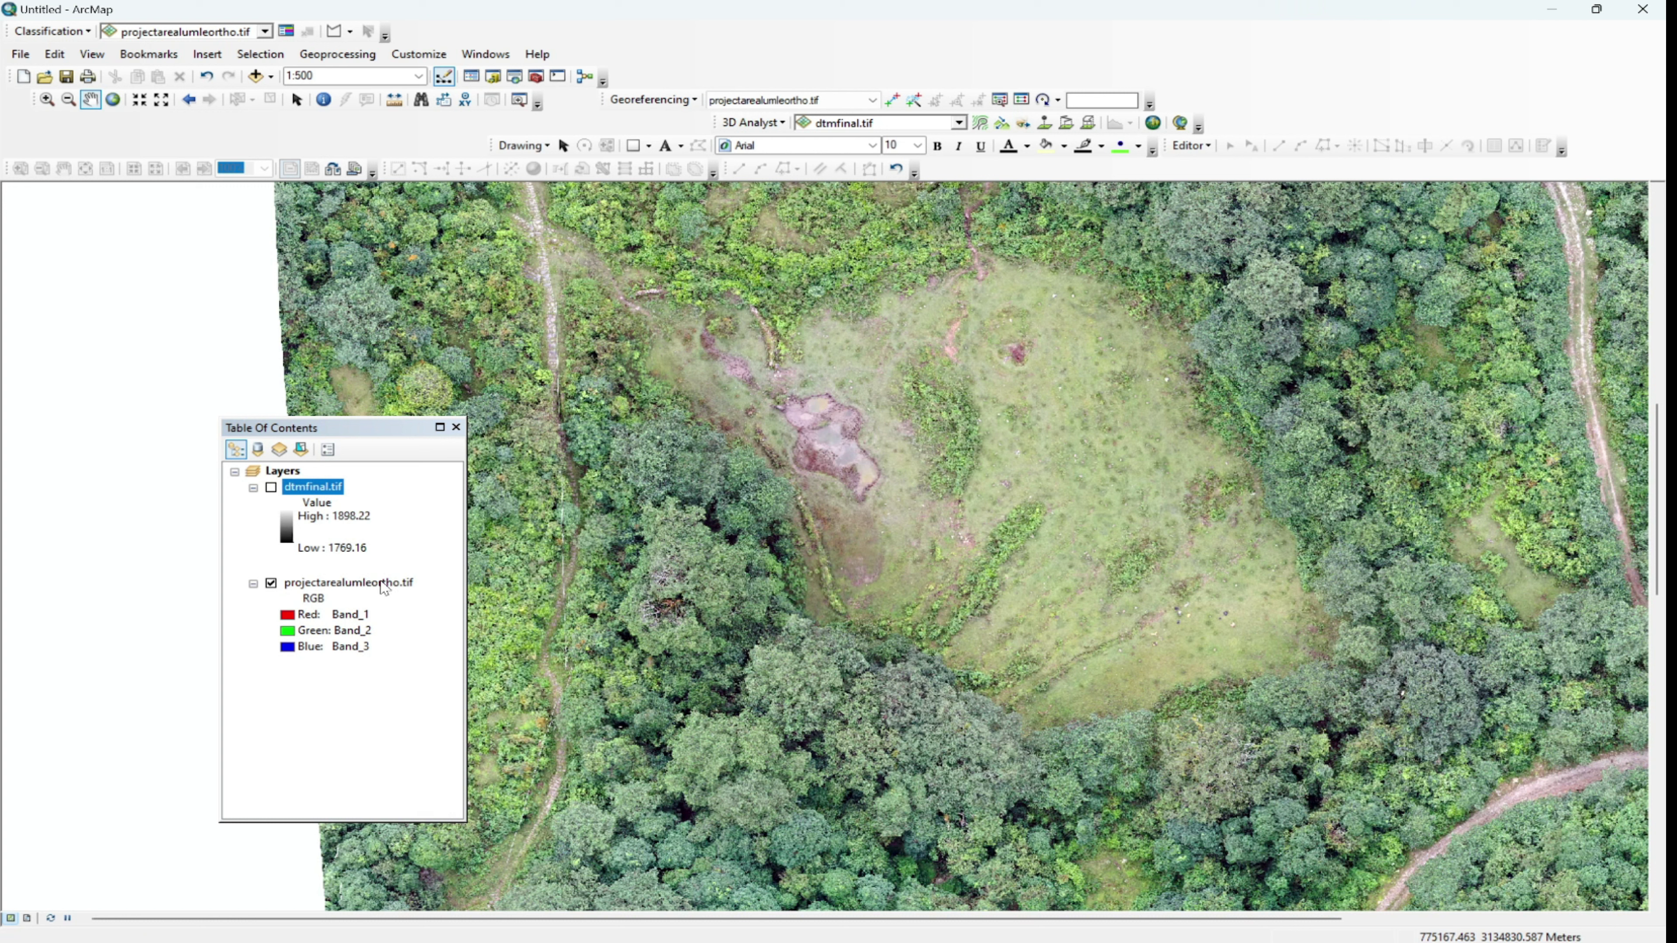
# Step: Set the stretch type of projectarealumleortho.tif's RGB composite symbology to None
pyautogui.rightClick(382, 584)
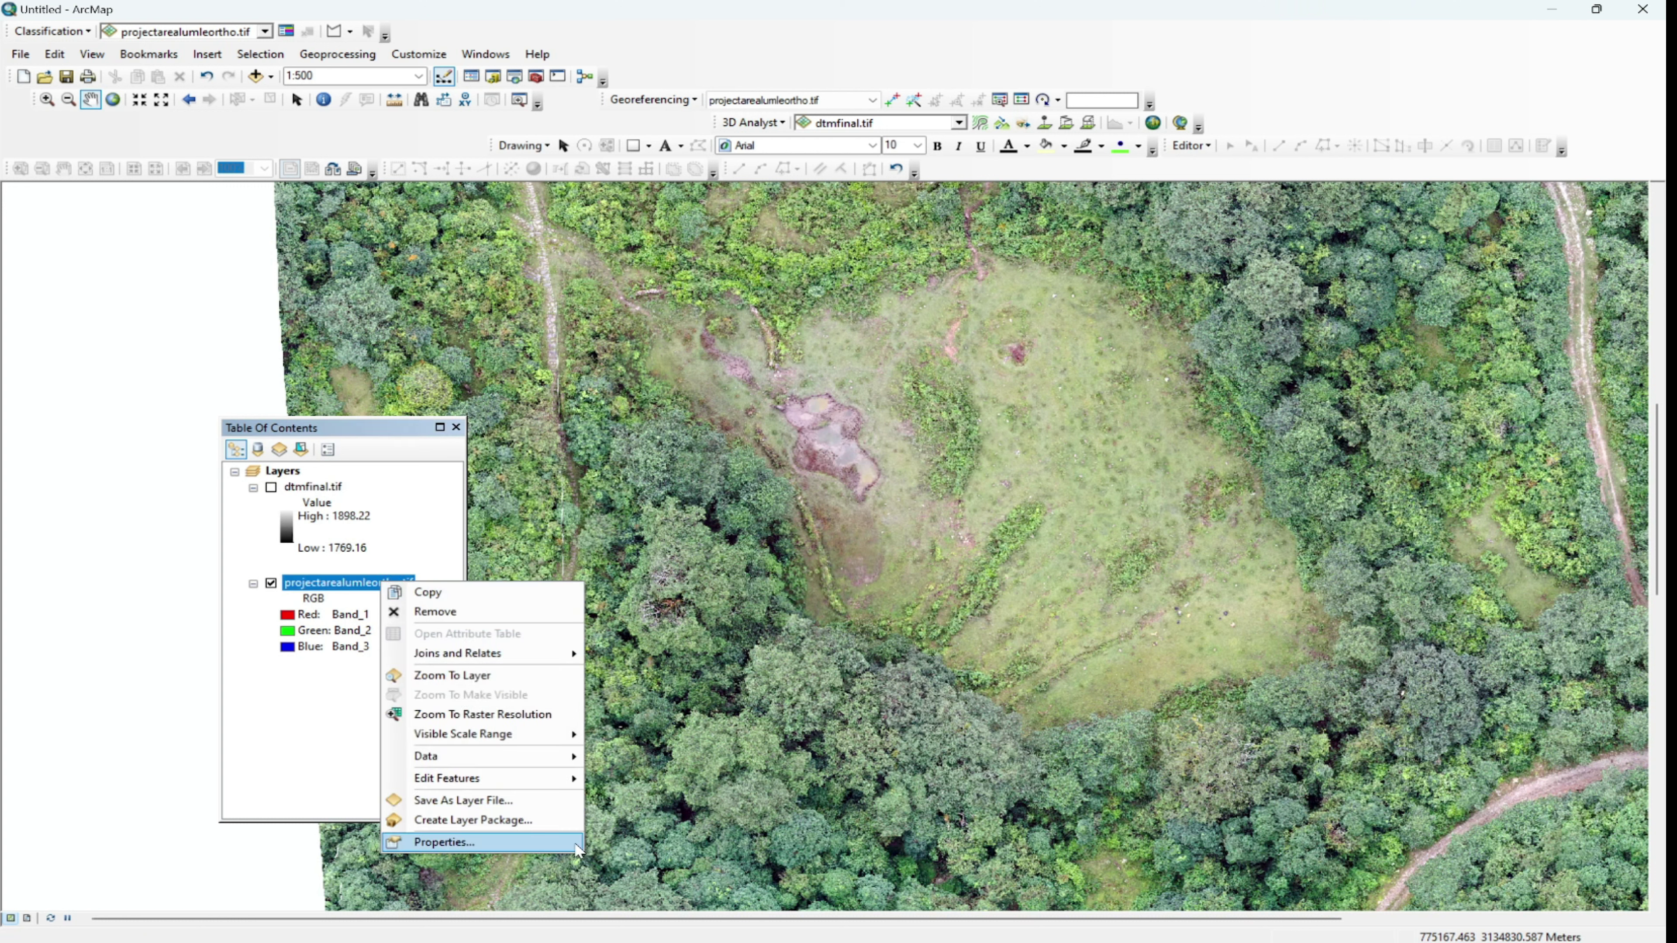
pyautogui.click(576, 843)
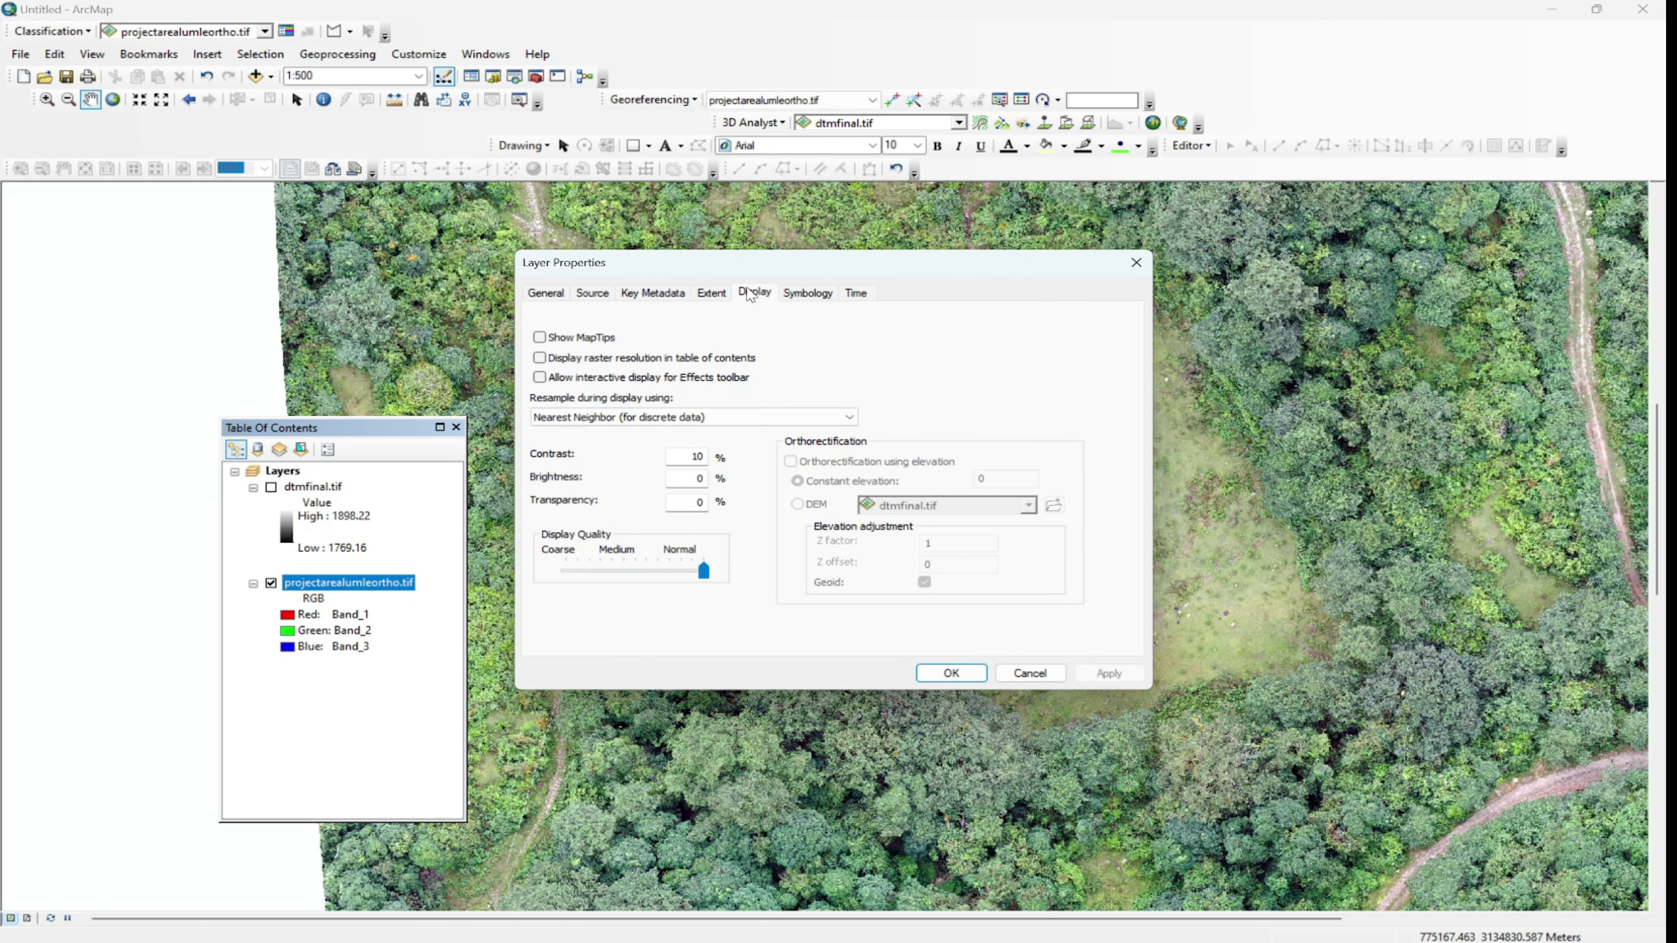
pyautogui.click(798, 295)
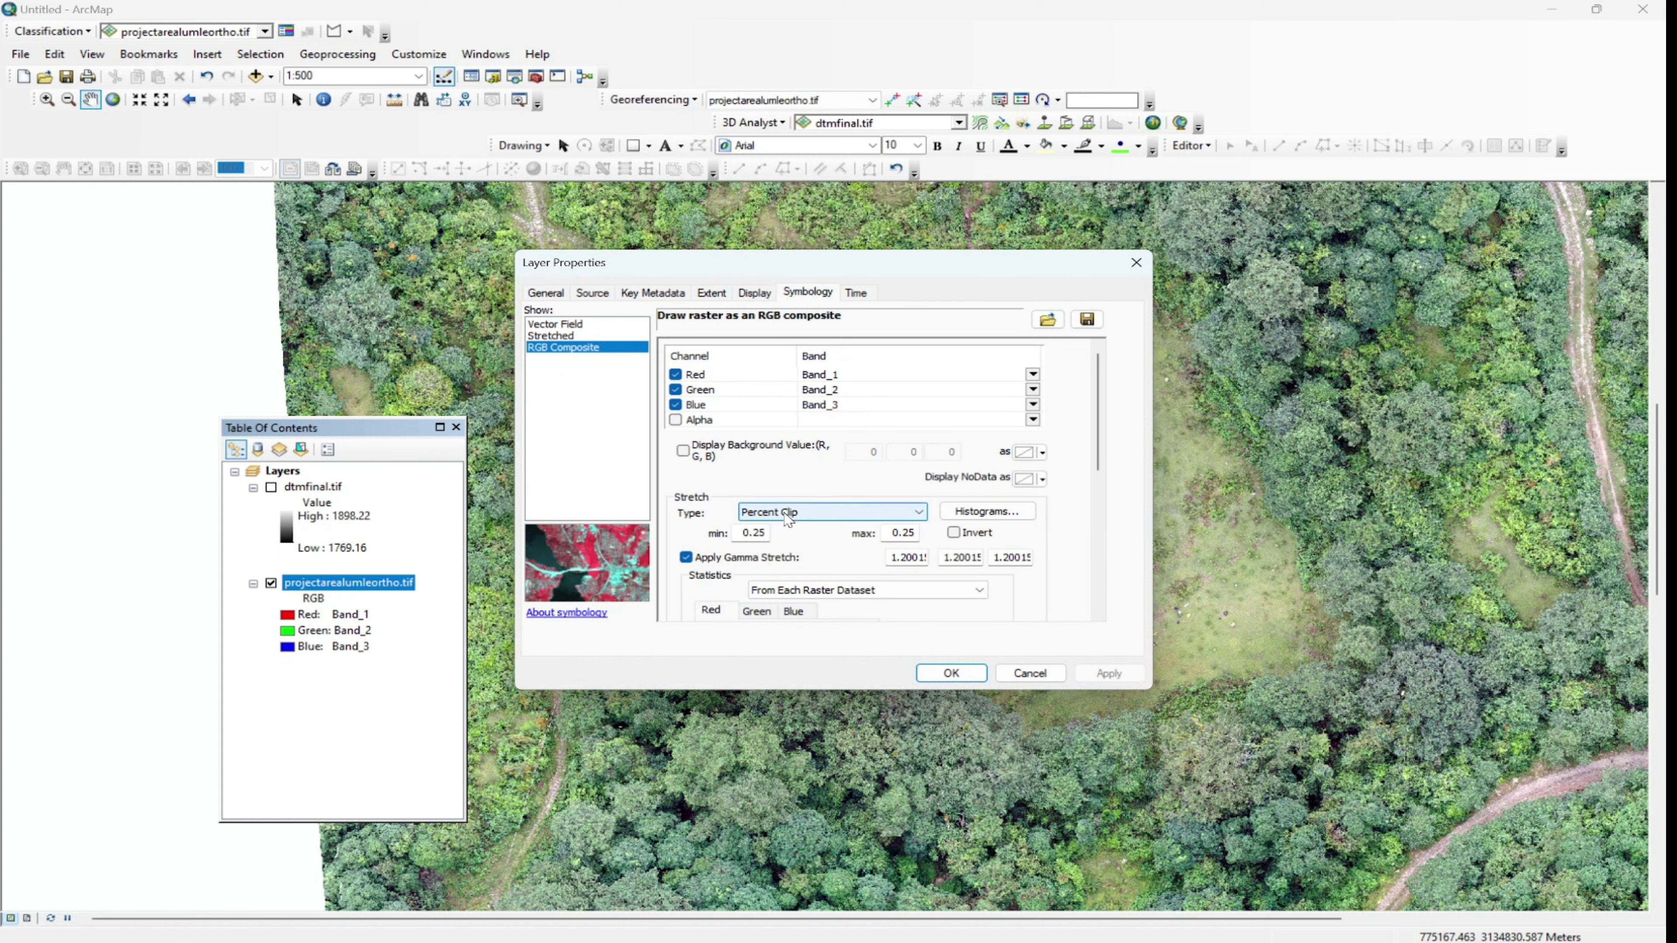
pyautogui.click(787, 517)
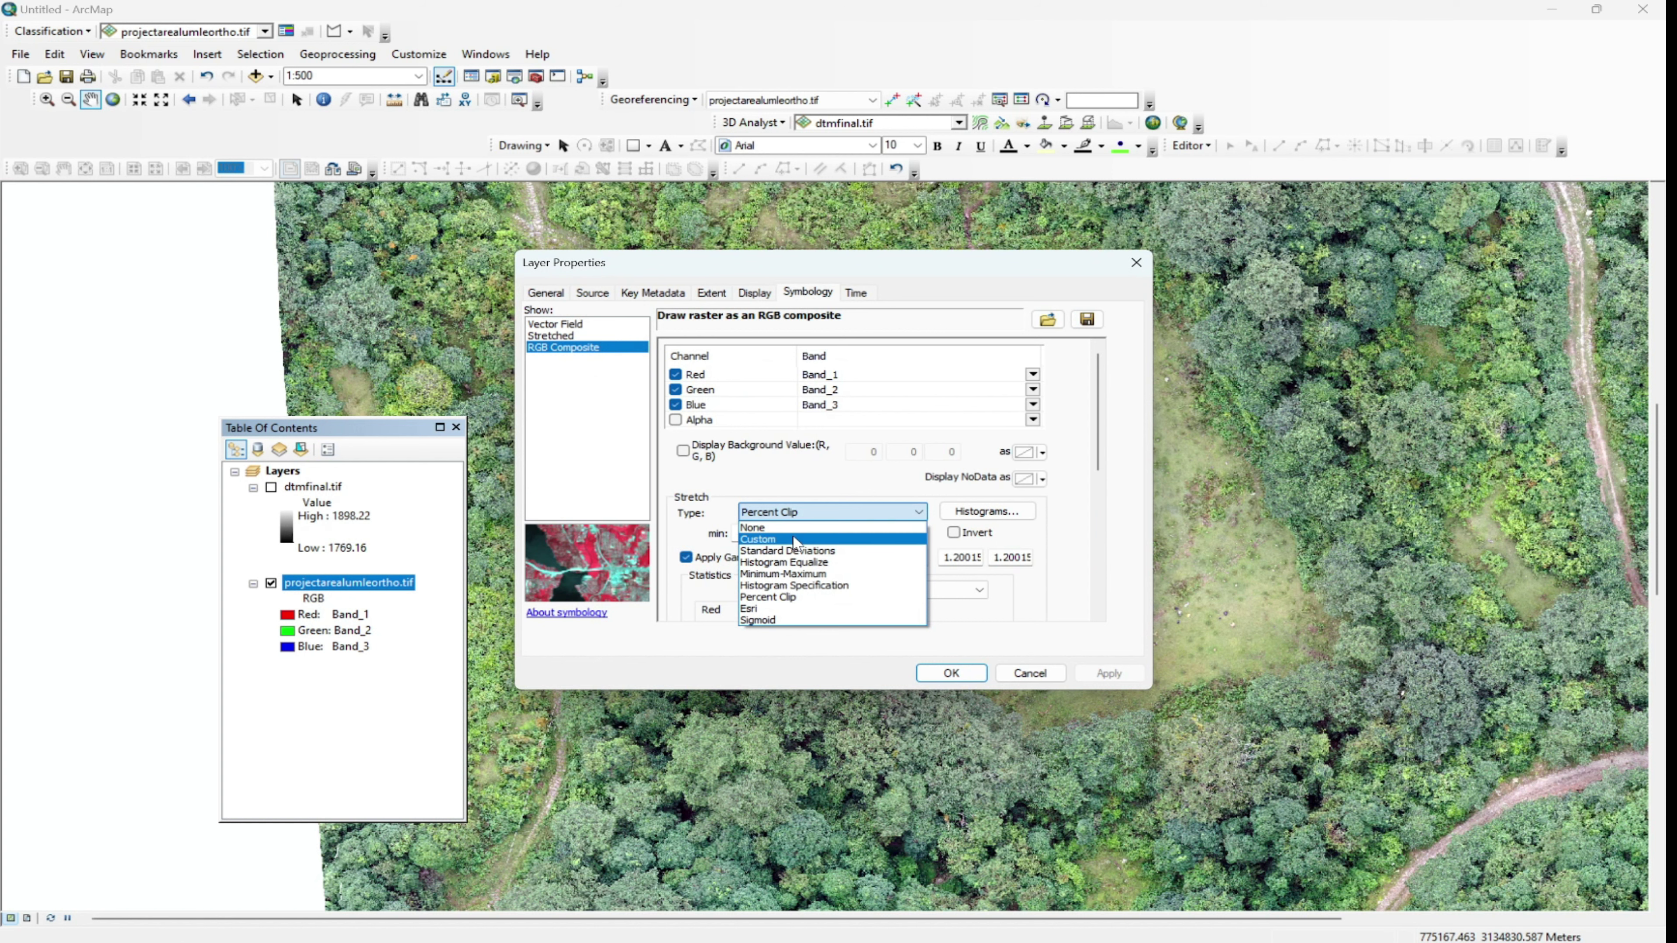
pyautogui.click(792, 527)
pyautogui.click(1122, 676)
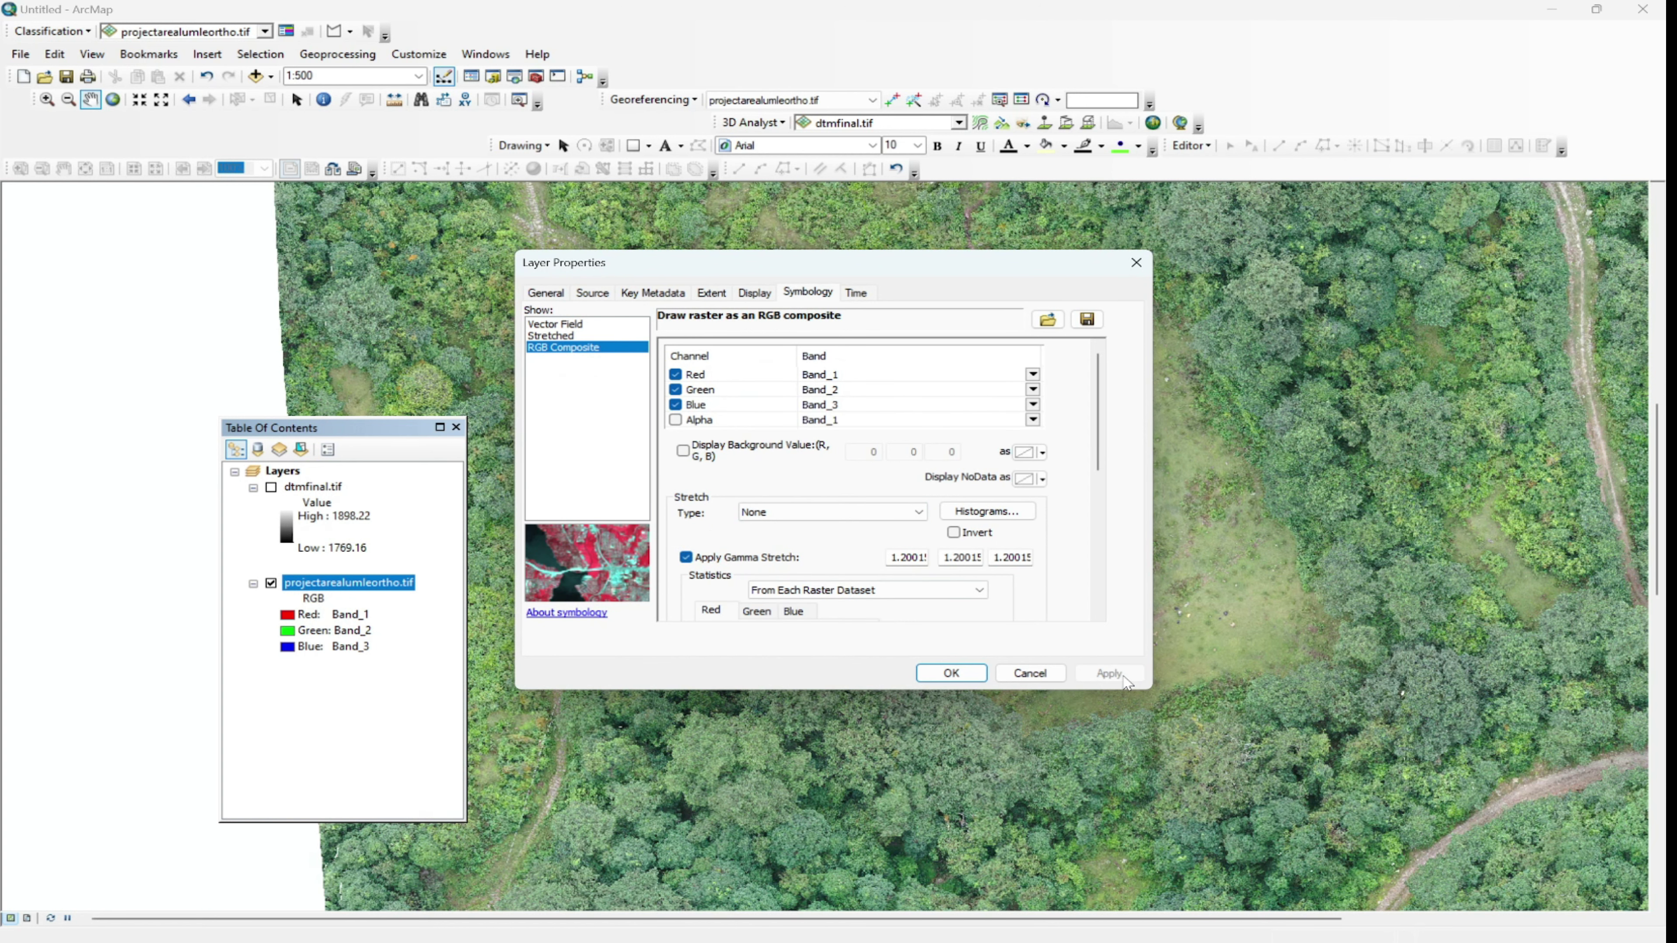
pyautogui.click(951, 673)
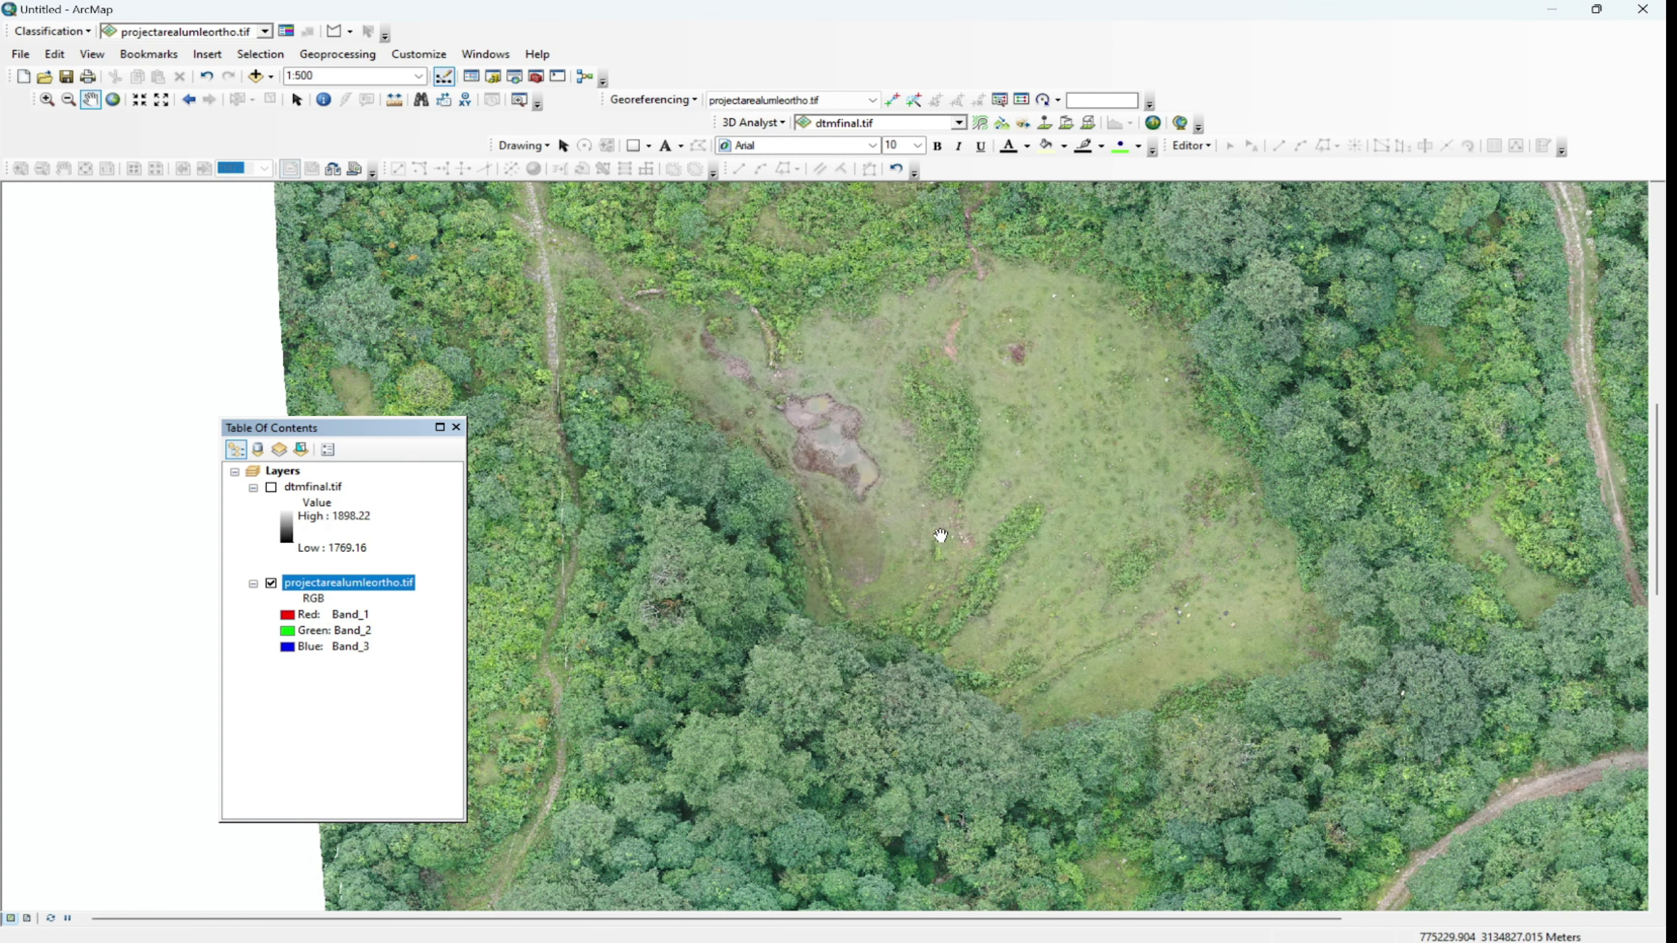
# Step: Examine the orthophoto's colours and detail across the clearing, forest and tracks
pyautogui.scroll(5, 941, 535)
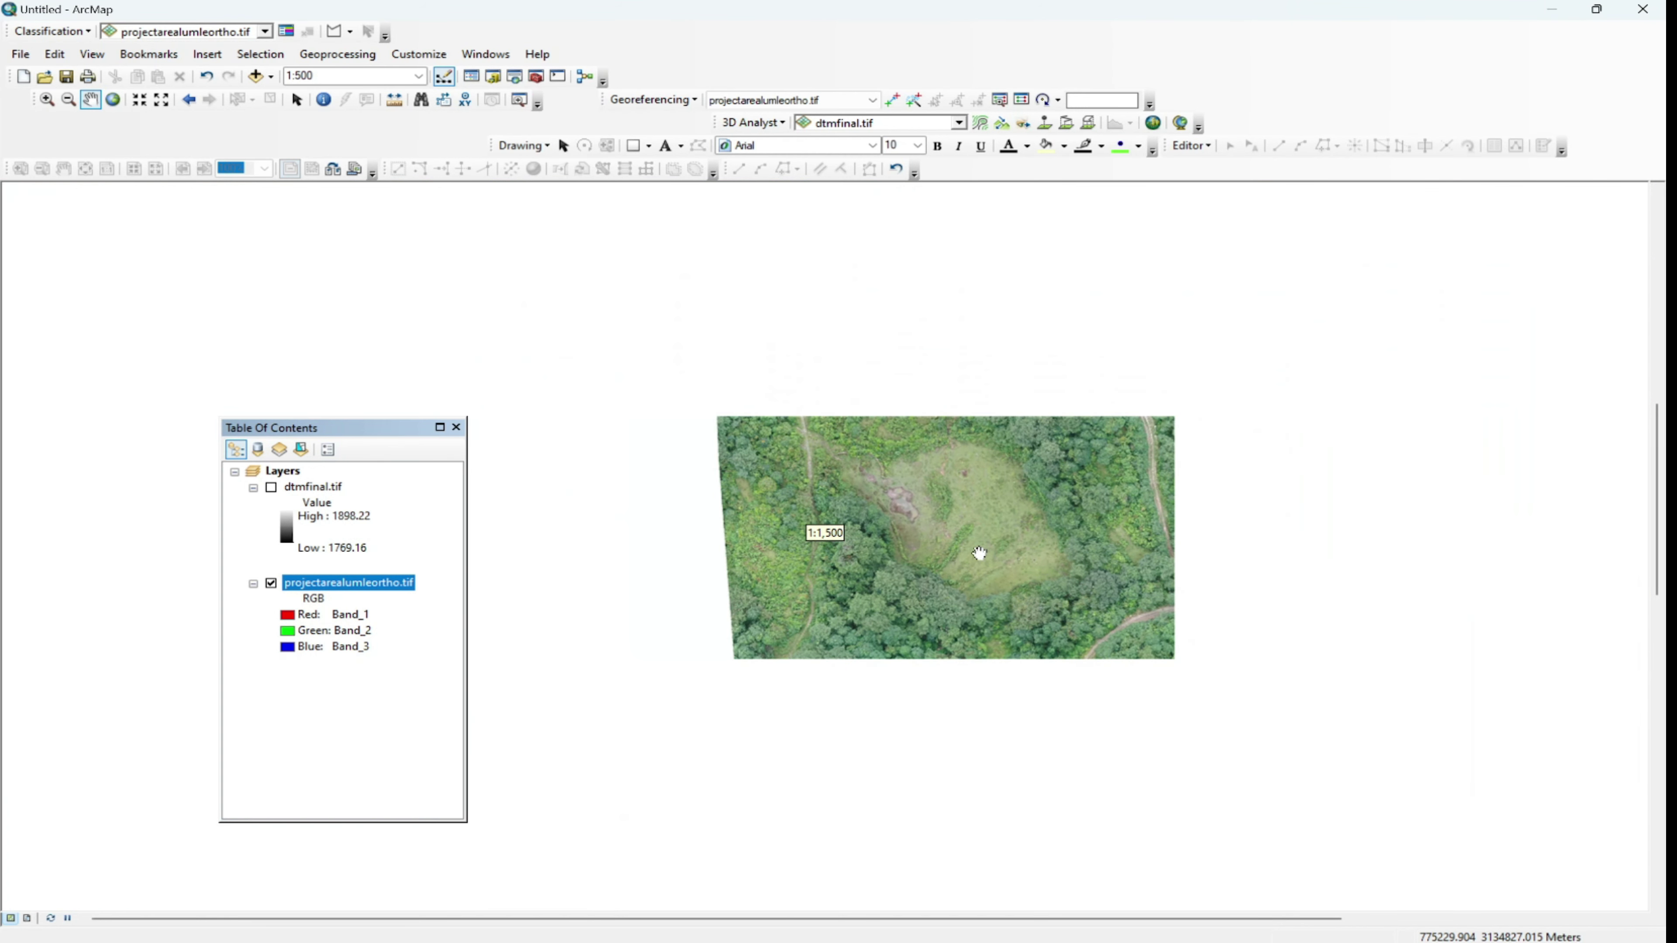
pyautogui.moveTo(1000, 607); pyautogui.dragTo(966, 431)
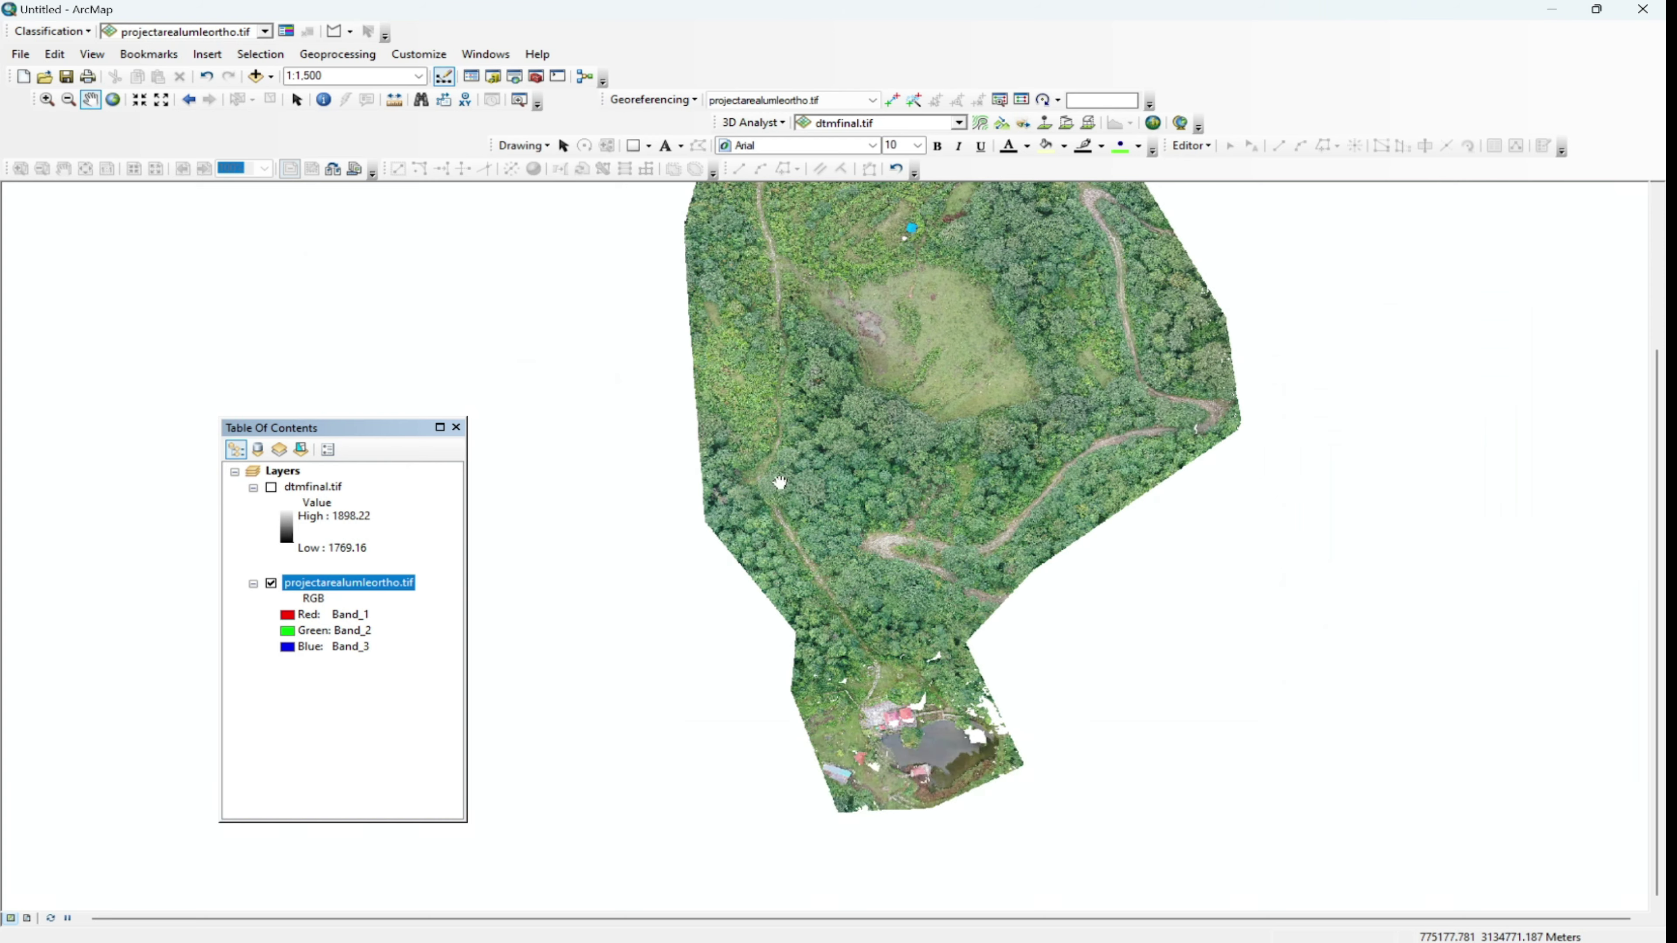
pyautogui.scroll(-4, 911, 463)
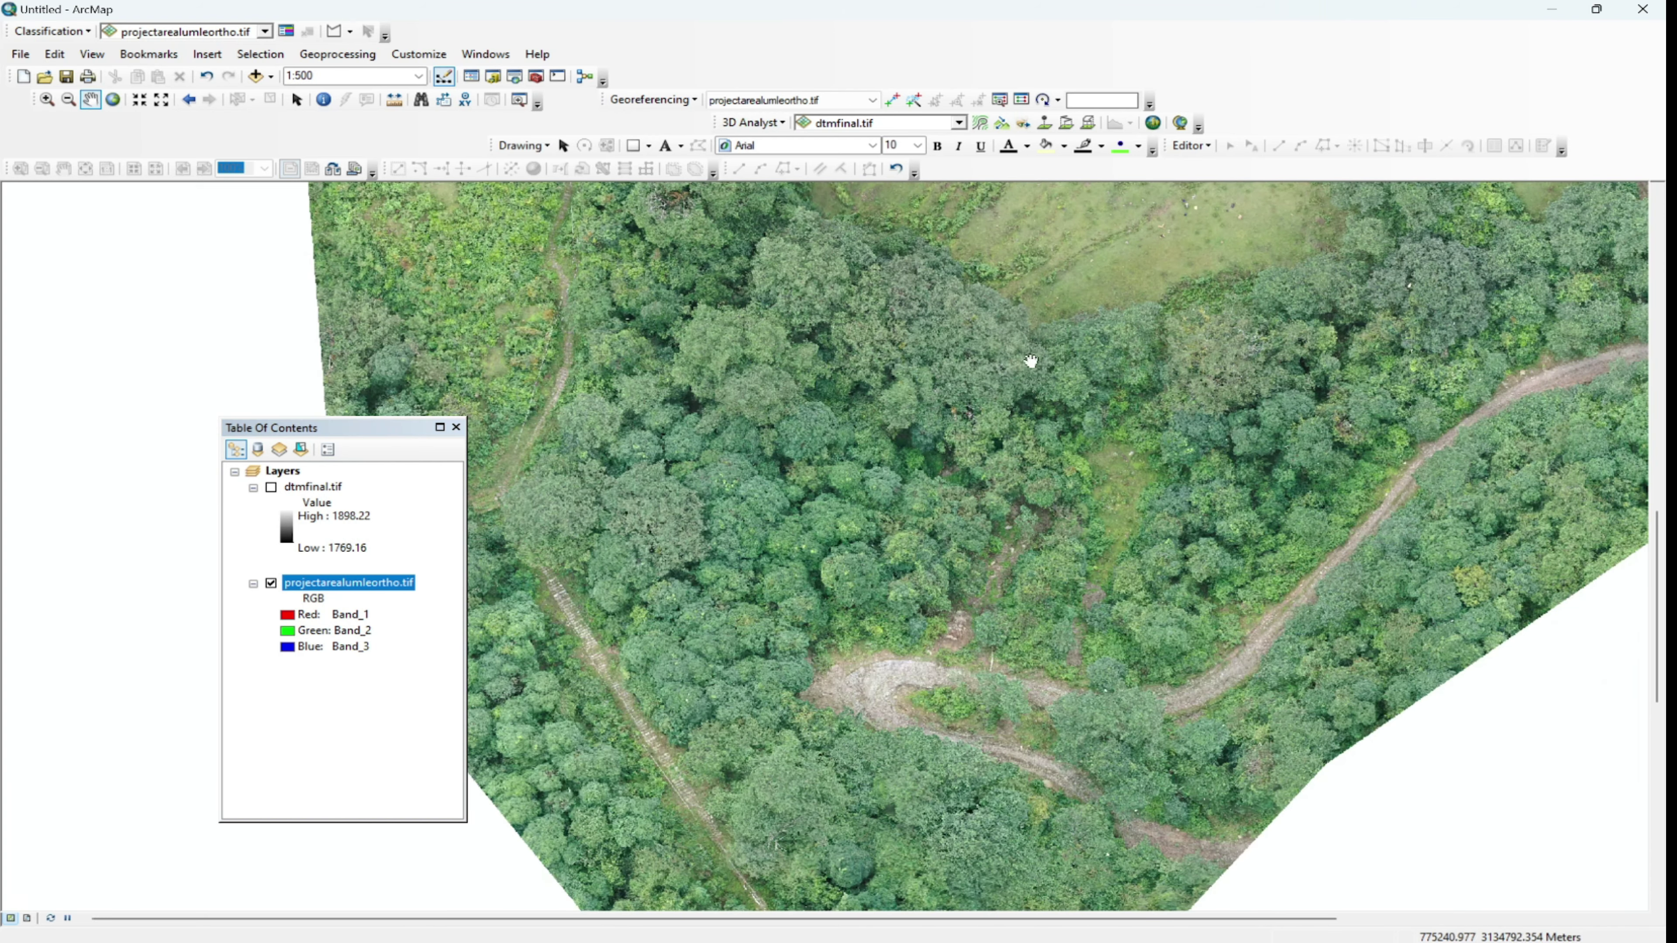
pyautogui.moveTo(1030, 359); pyautogui.dragTo(1029, 621)
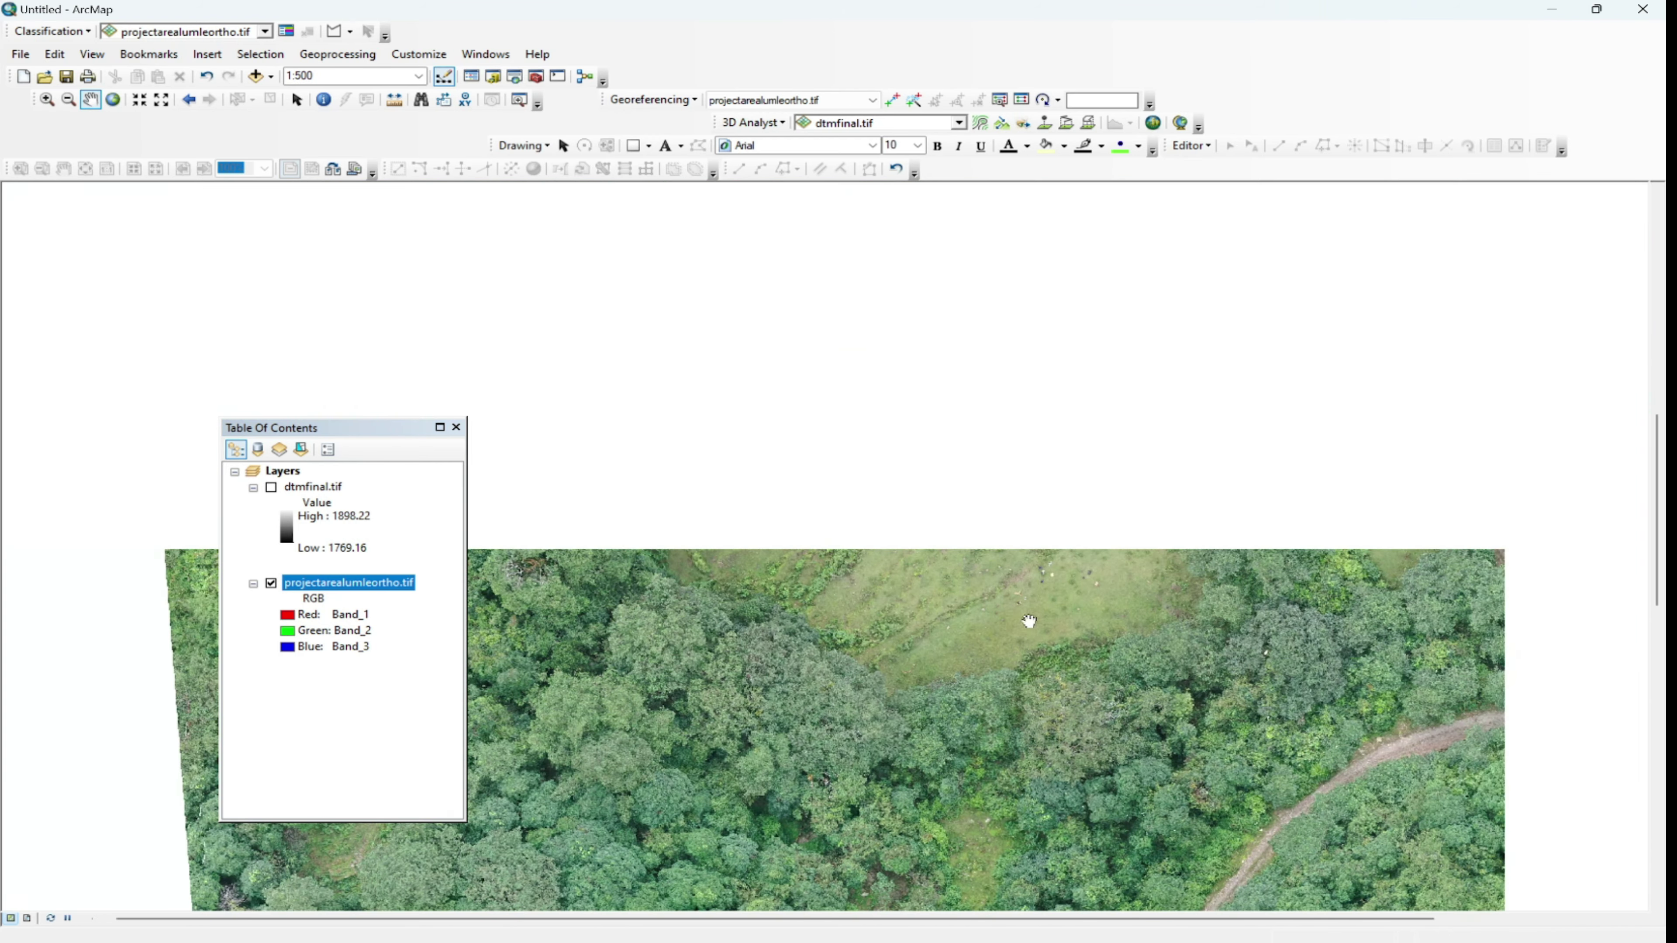
pyautogui.moveTo(1269, 394); pyautogui.dragTo(1240, 679)
pyautogui.moveTo(1050, 597); pyautogui.dragTo(1313, 463)
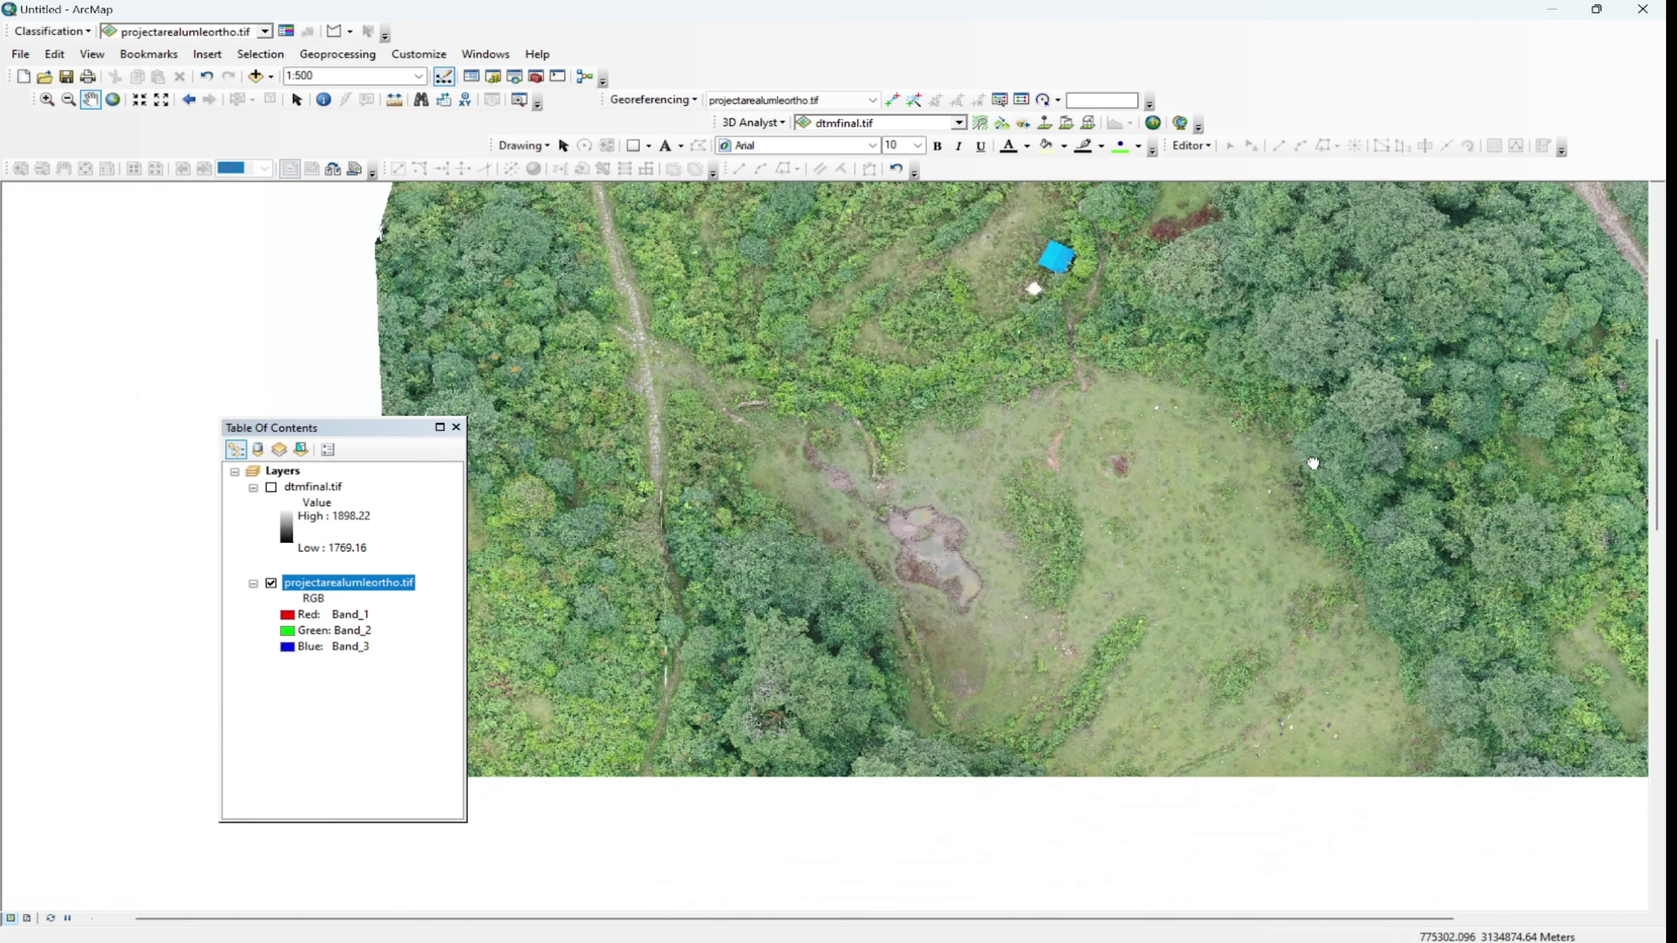
pyautogui.scroll(1, 1182, 406)
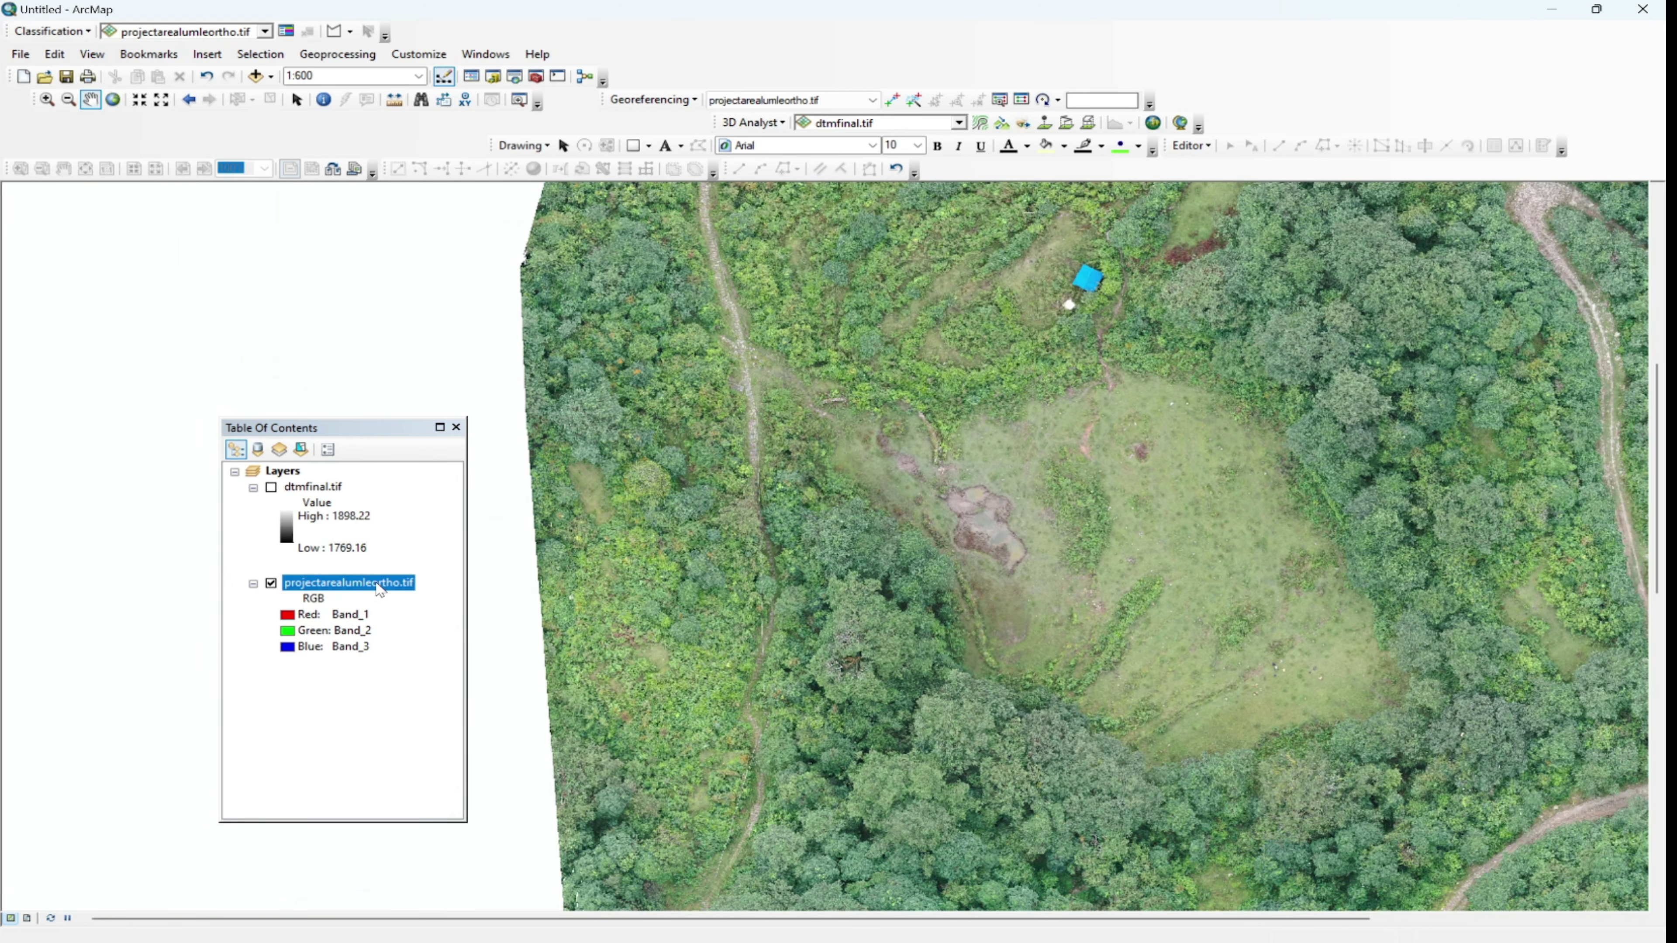
# Step: Start a raster data export of projectarealumleortho.tif and create a folder named final inside Youtubue content\droneproduct on drive E
pyautogui.rightClick(379, 590)
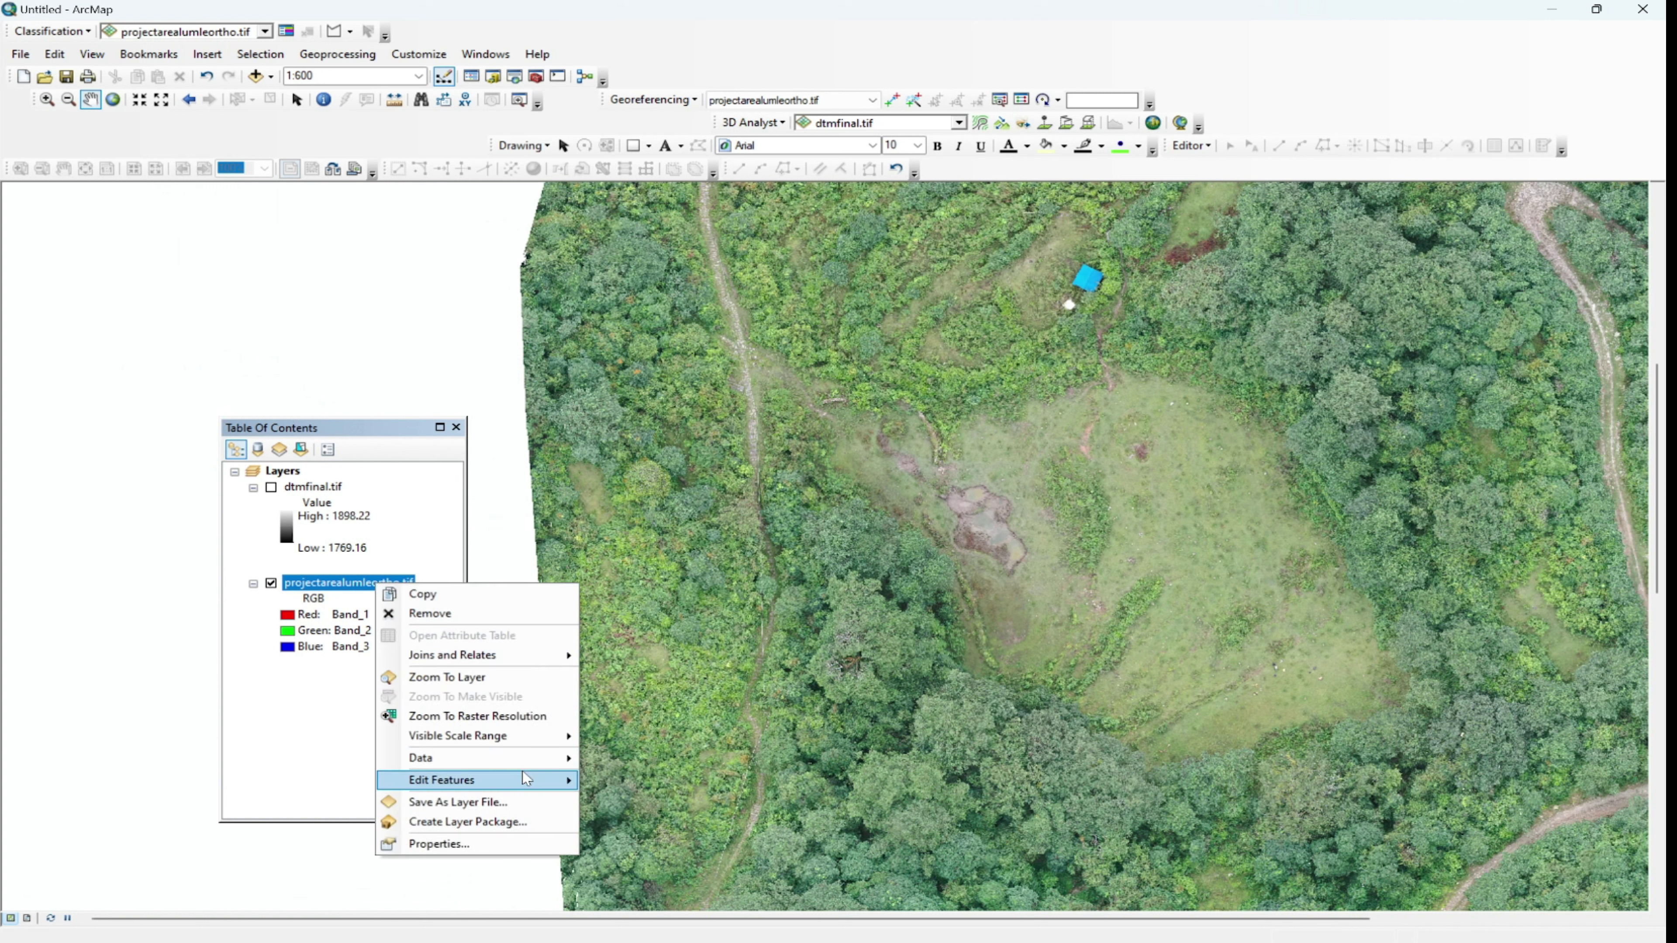
pyautogui.moveTo(521, 766)
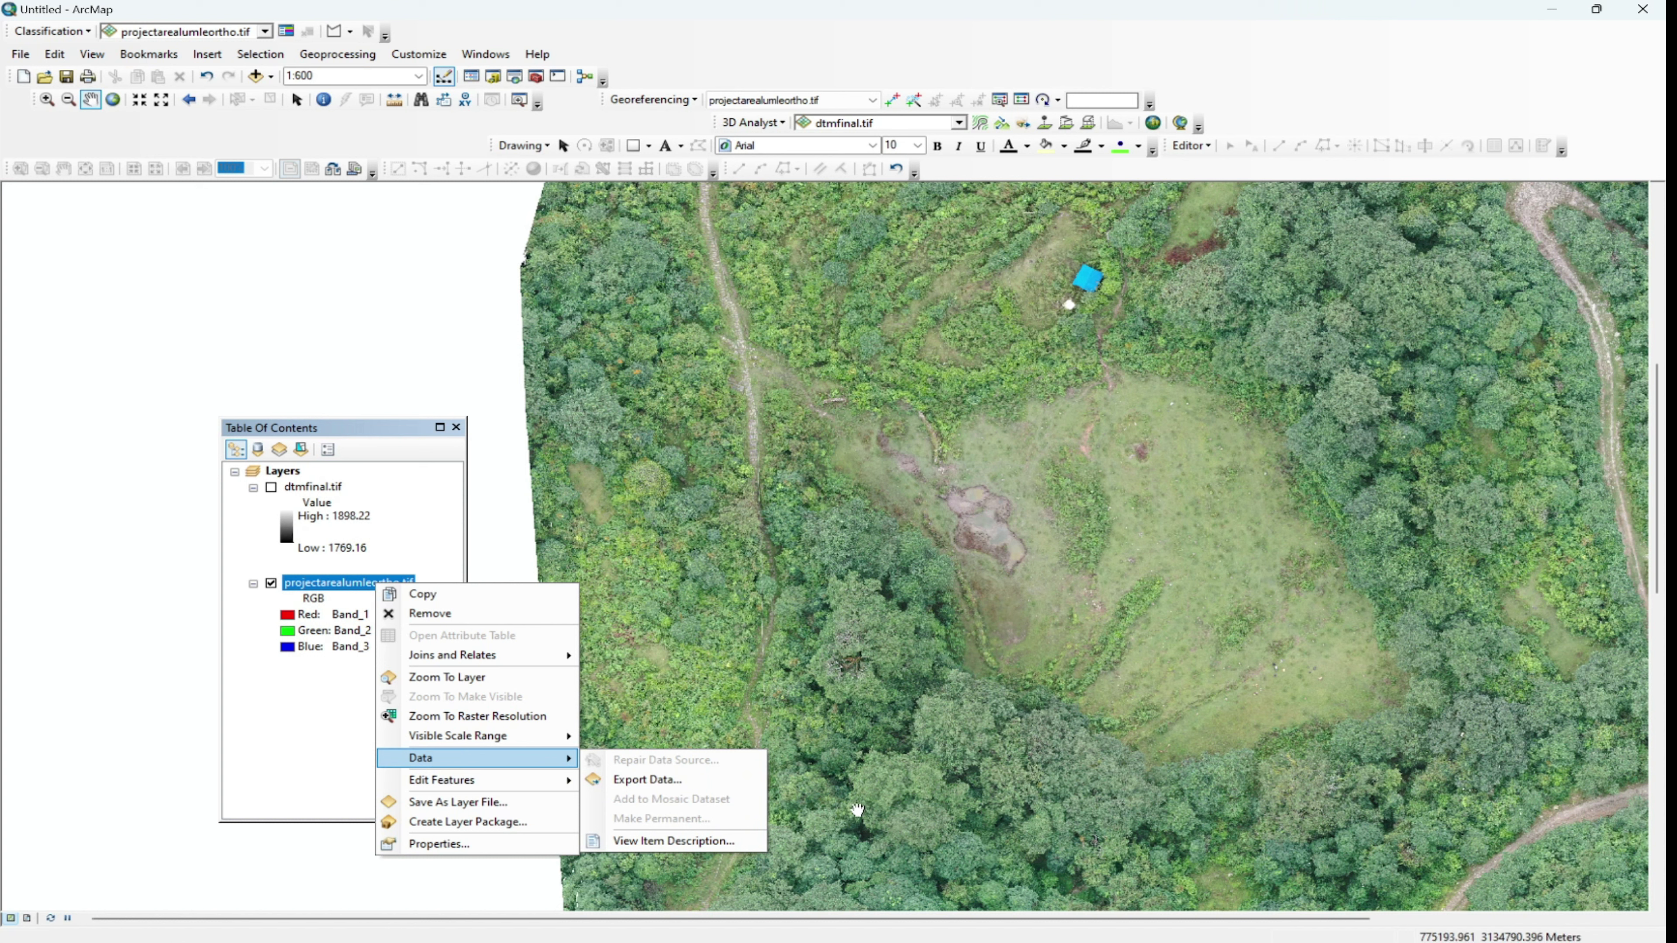
pyautogui.click(685, 786)
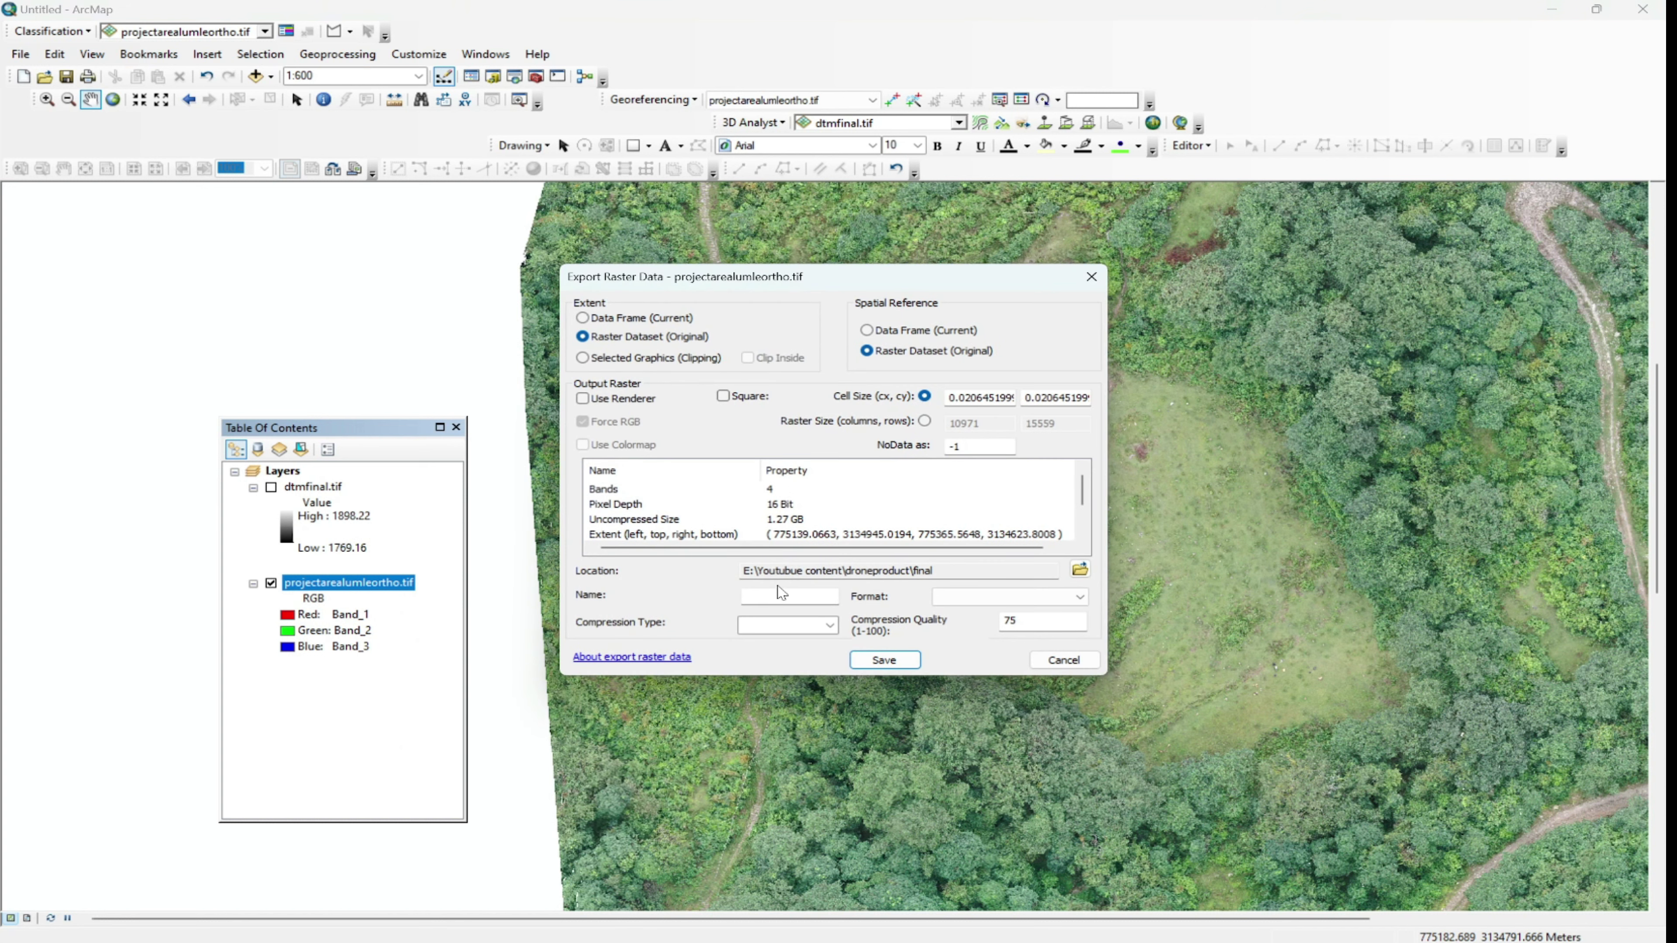
pyautogui.click(1080, 570)
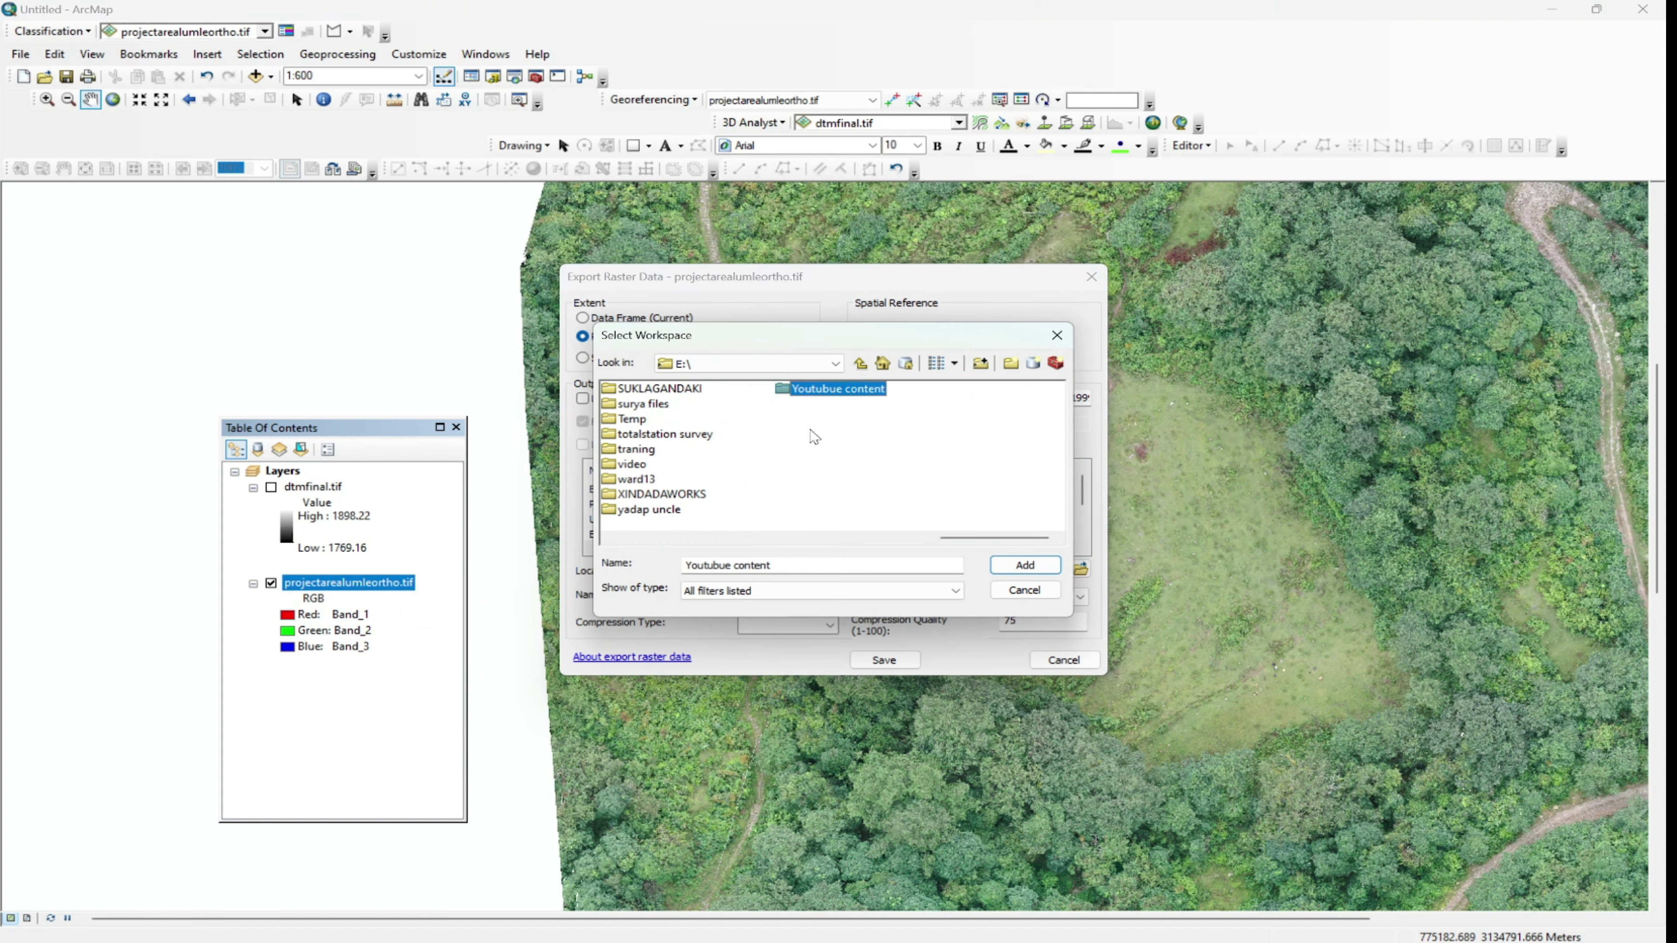
pyautogui.doubleClick(810, 395)
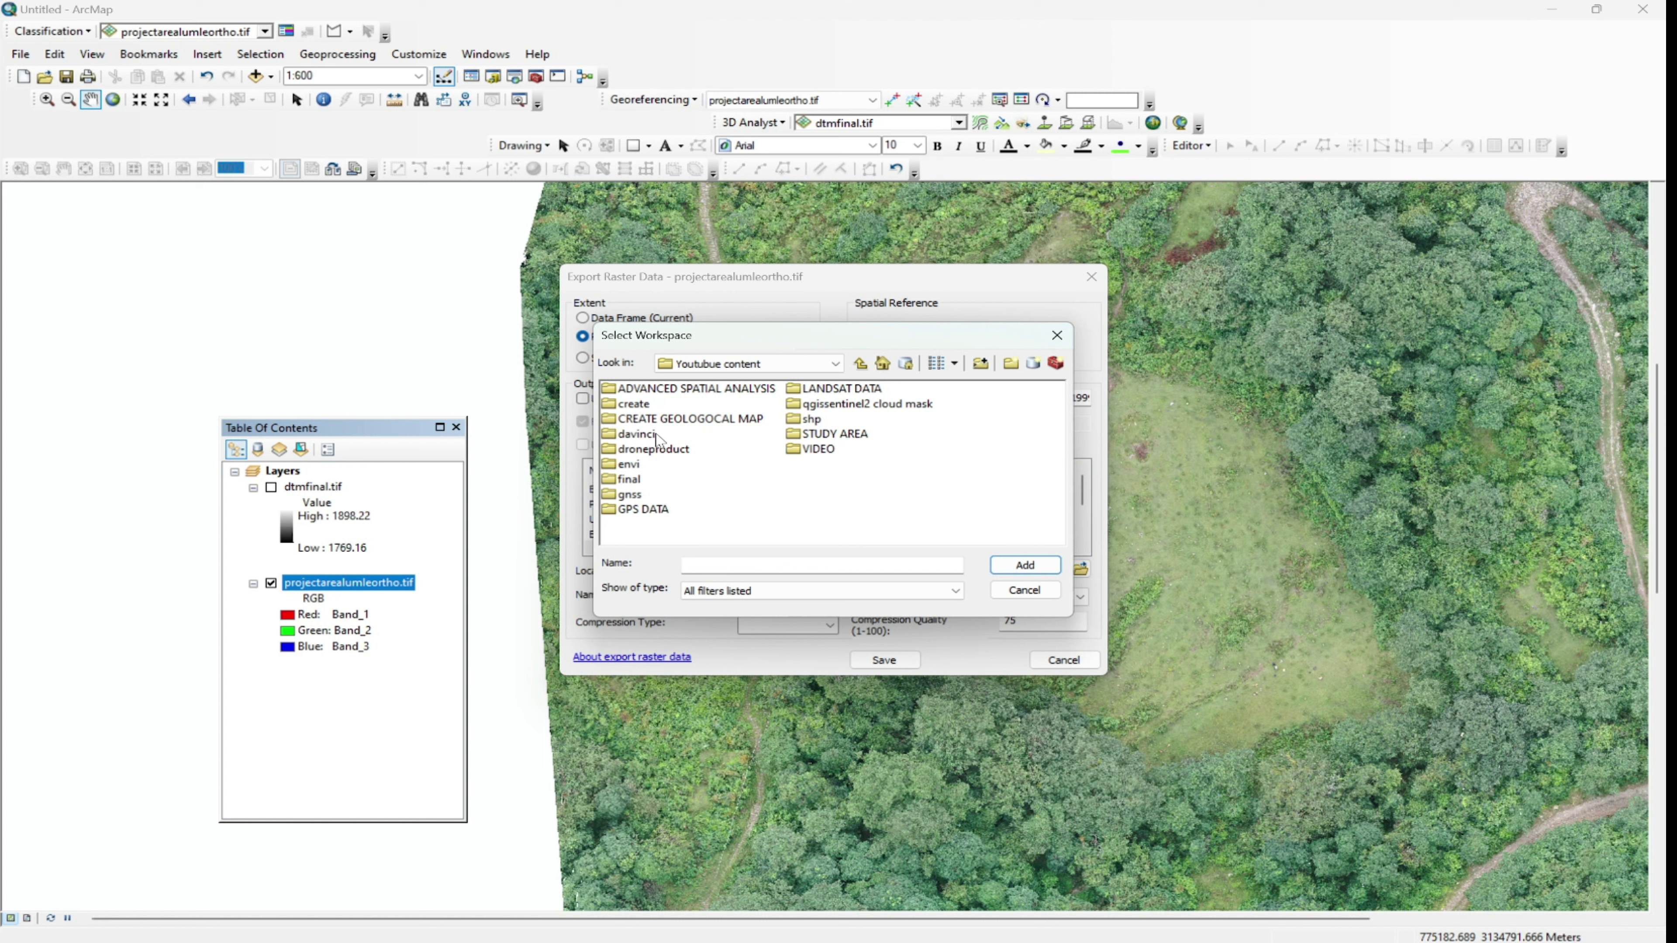
pyautogui.doubleClick(653, 453)
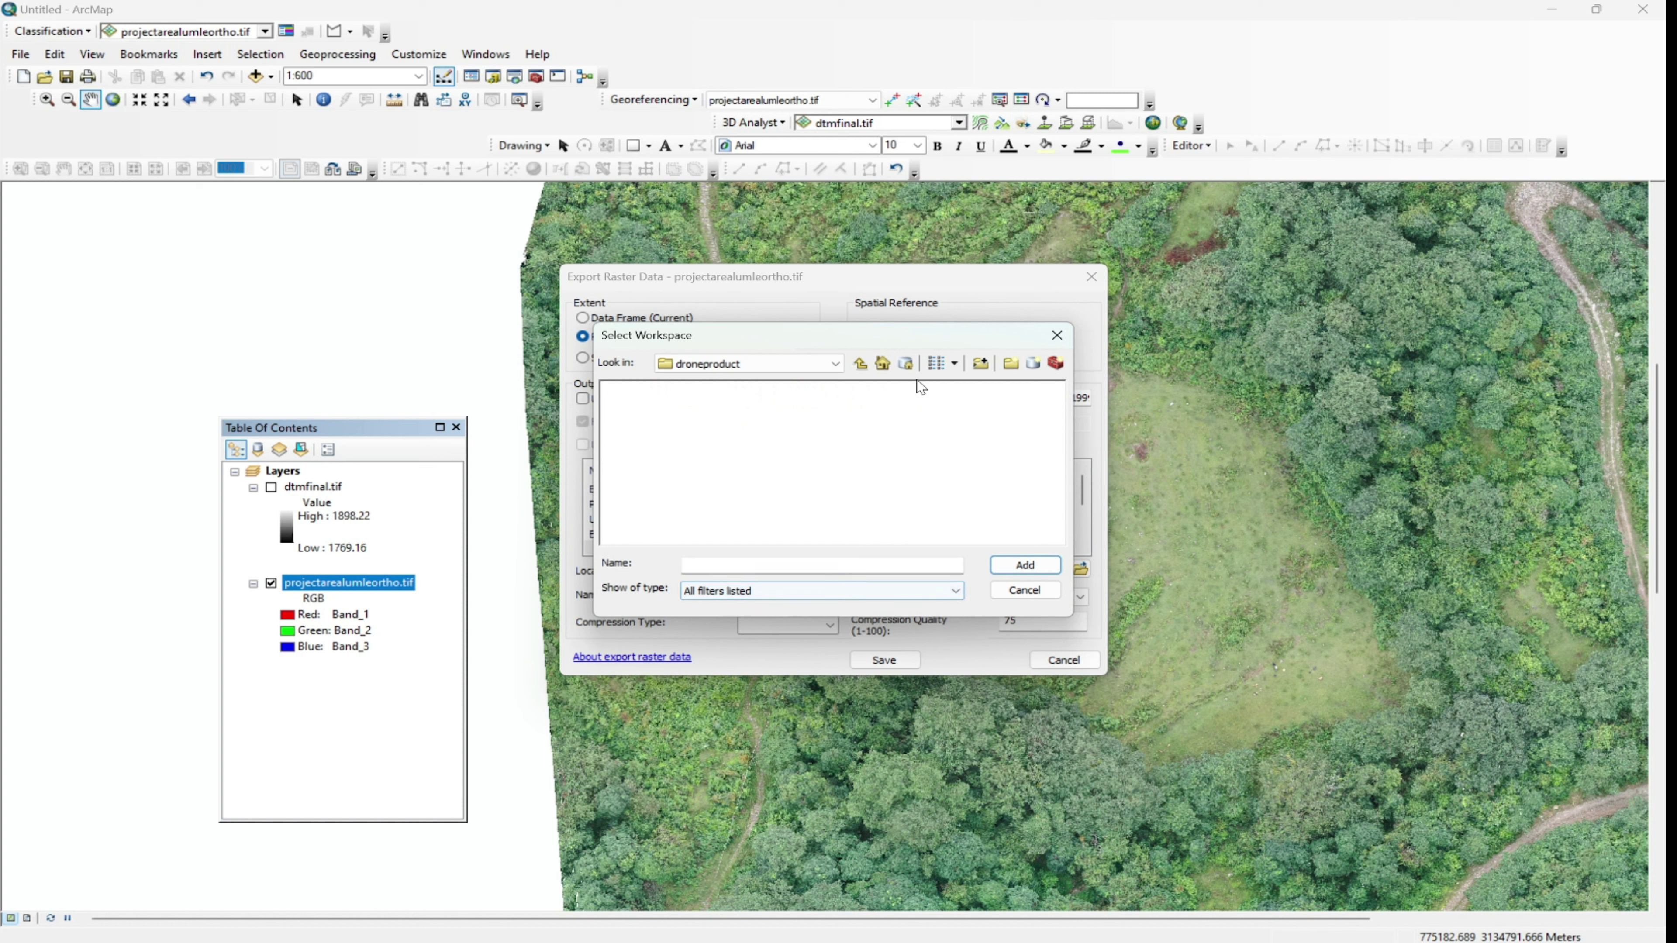
pyautogui.click(1015, 367)
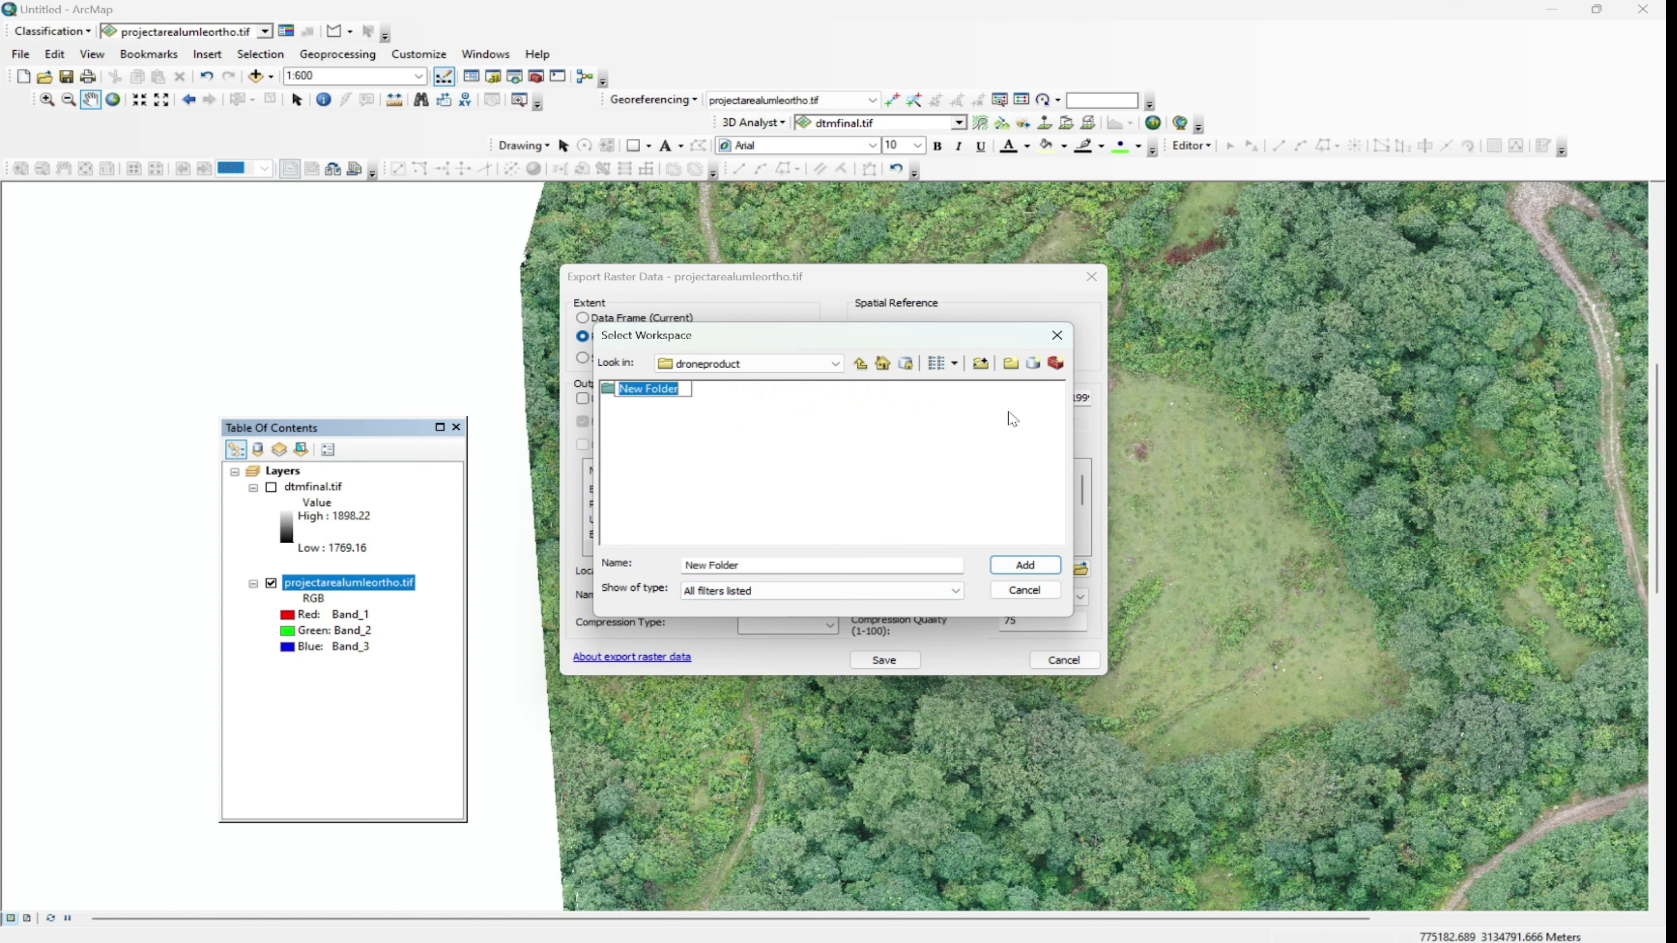
pyautogui.write('final')
pyautogui.press('Return')
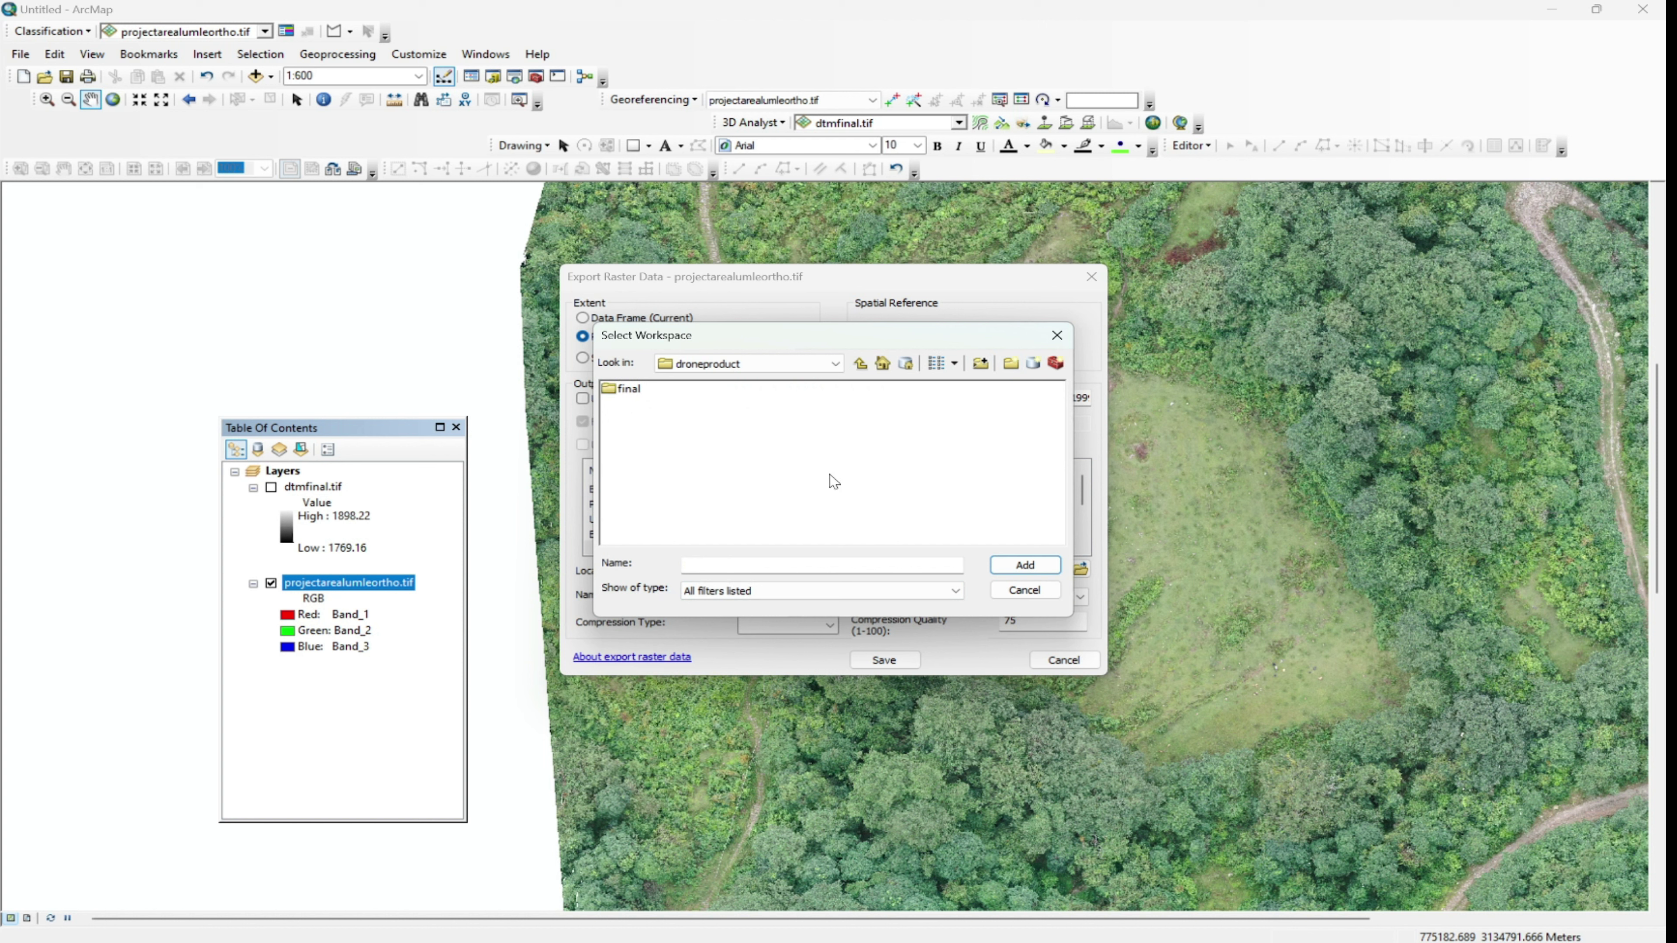
# Step: Choose the new final folder in droneproduct as the export location
pyautogui.doubleClick(624, 389)
pyautogui.click(861, 363)
pyautogui.click(622, 389)
pyautogui.click(1023, 565)
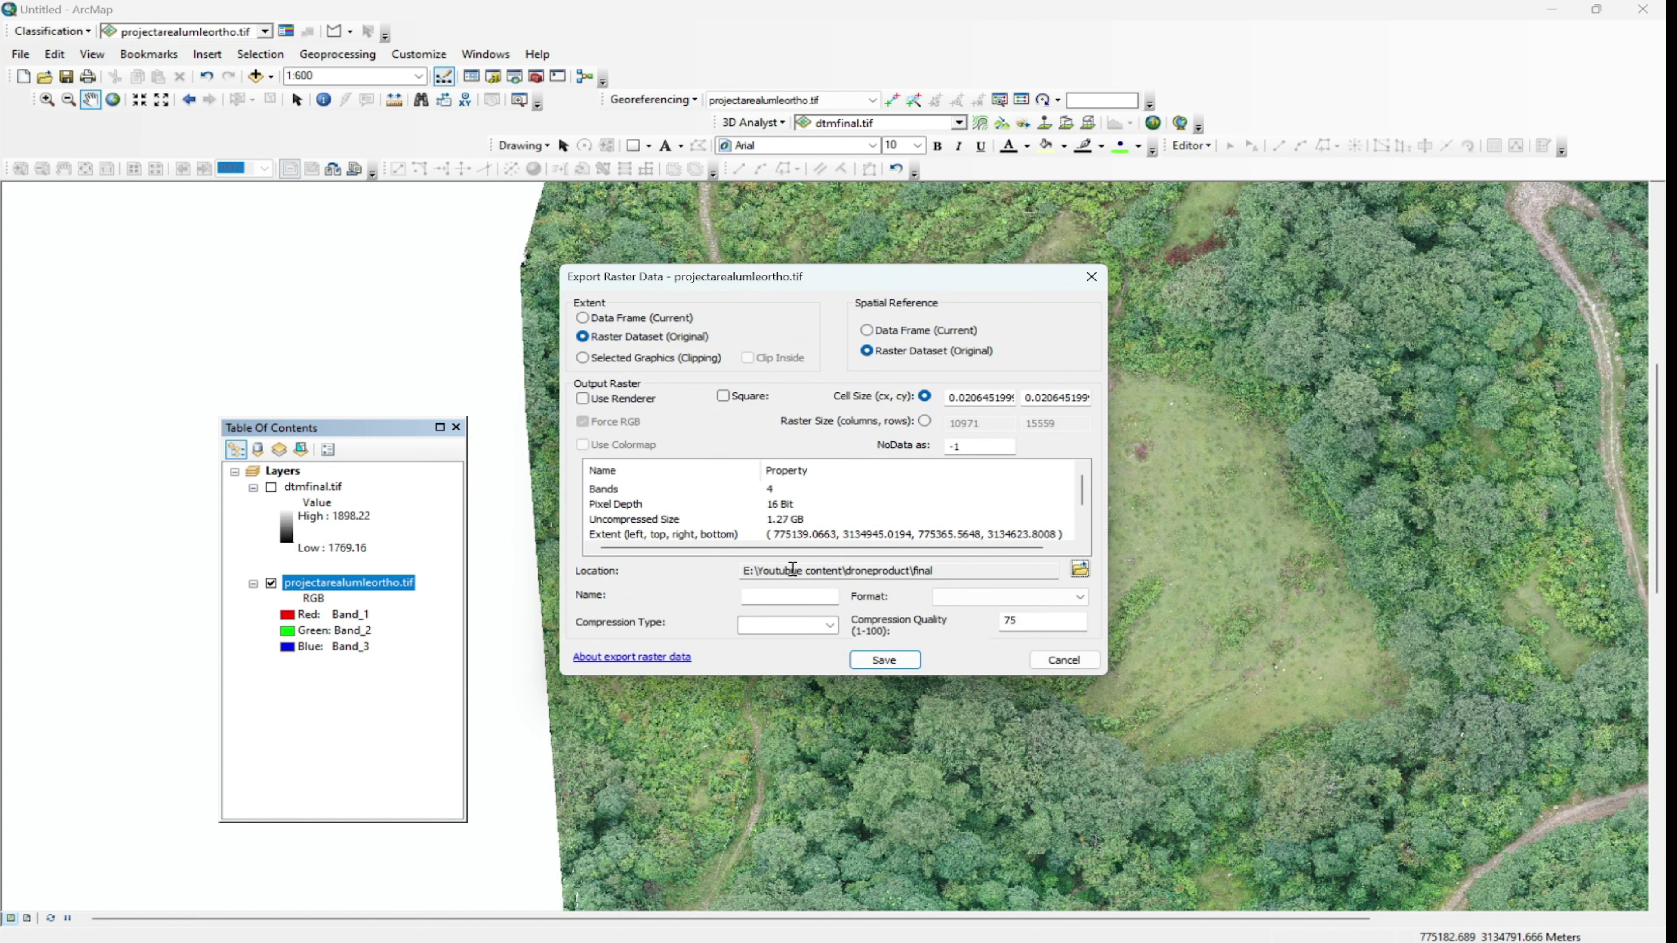
# Step: Name the output raster orthomosaic and set its format to TIFF with LZW compression
pyautogui.click(788, 597)
pyautogui.write('homosaic')
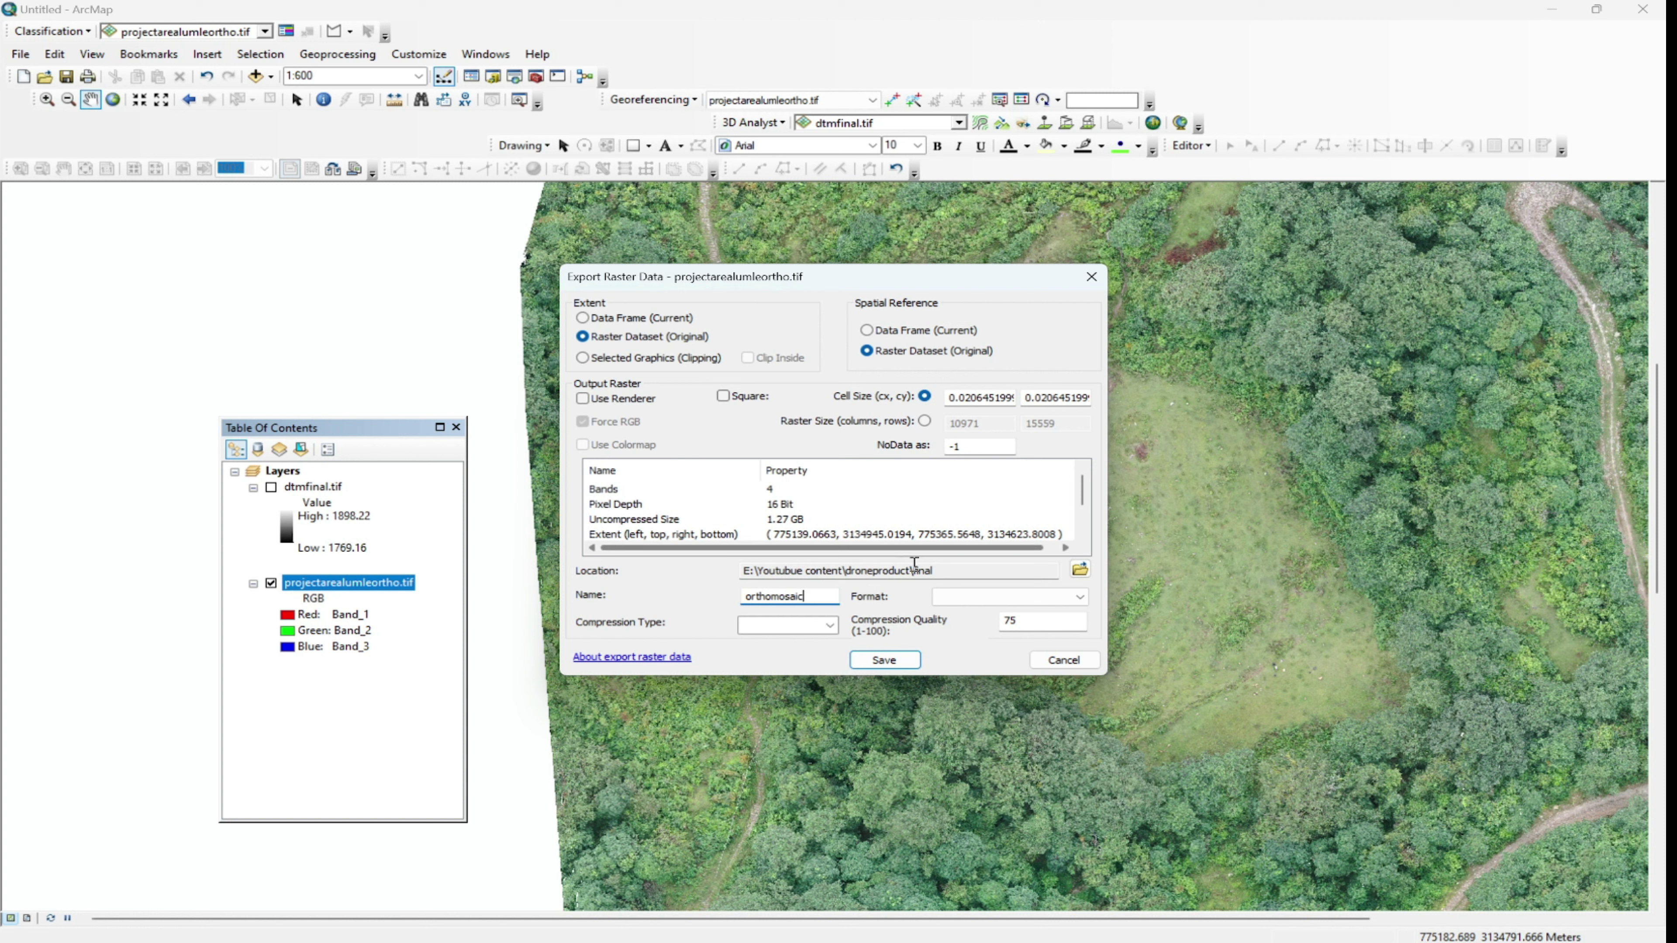
pyautogui.click(975, 598)
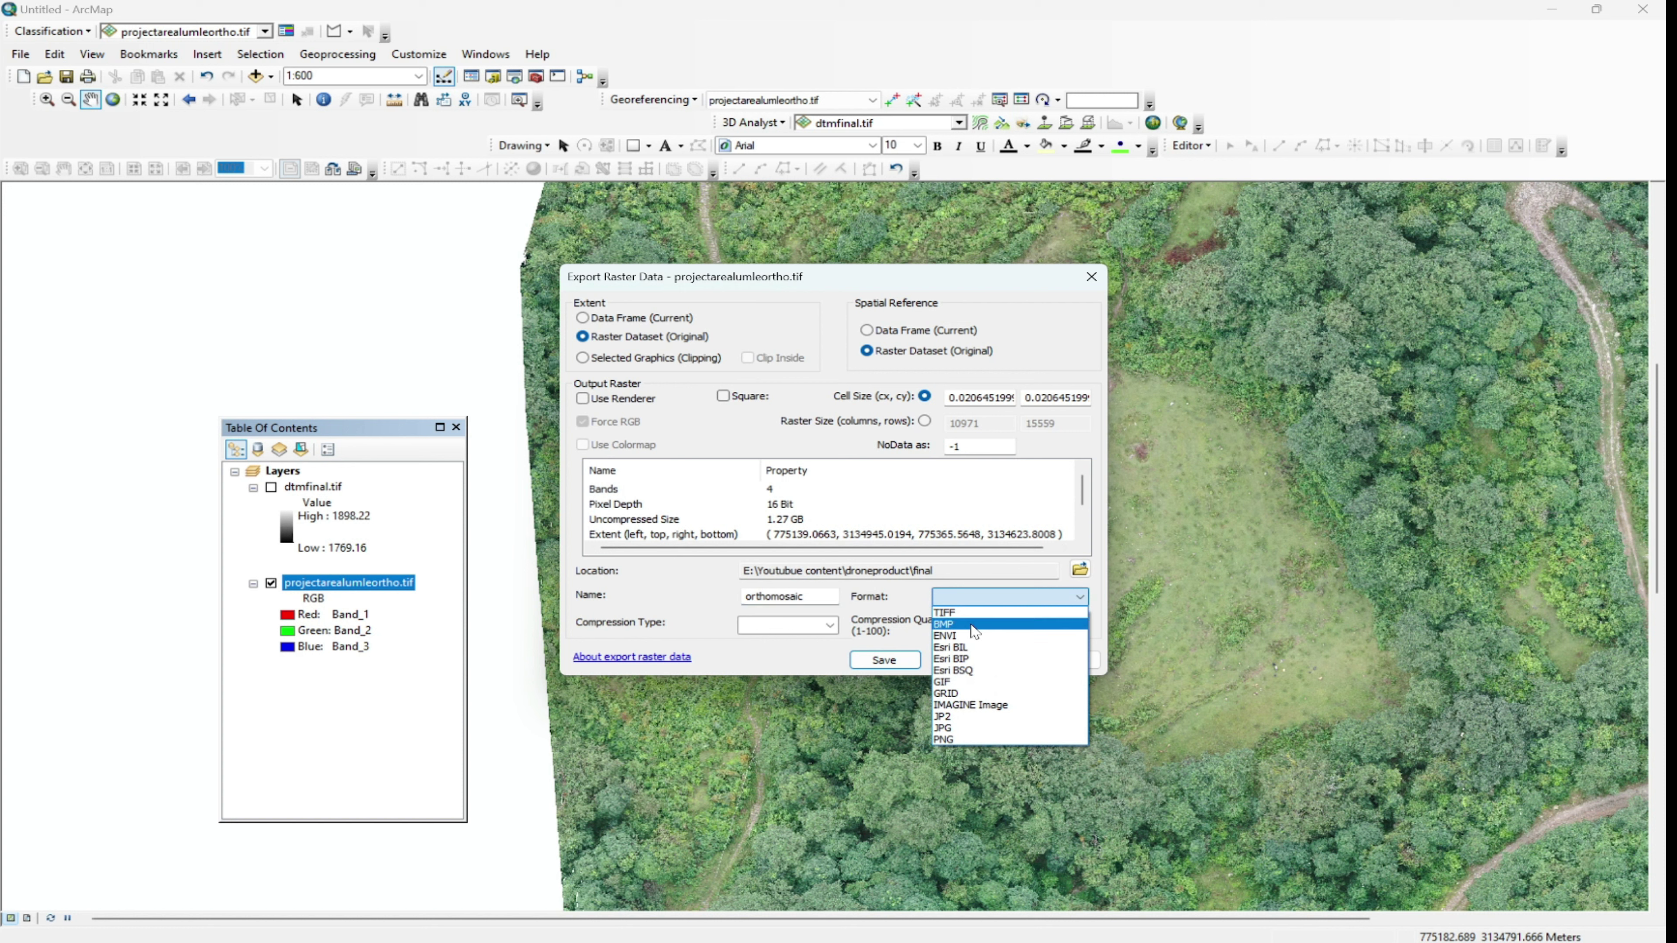
pyautogui.click(947, 613)
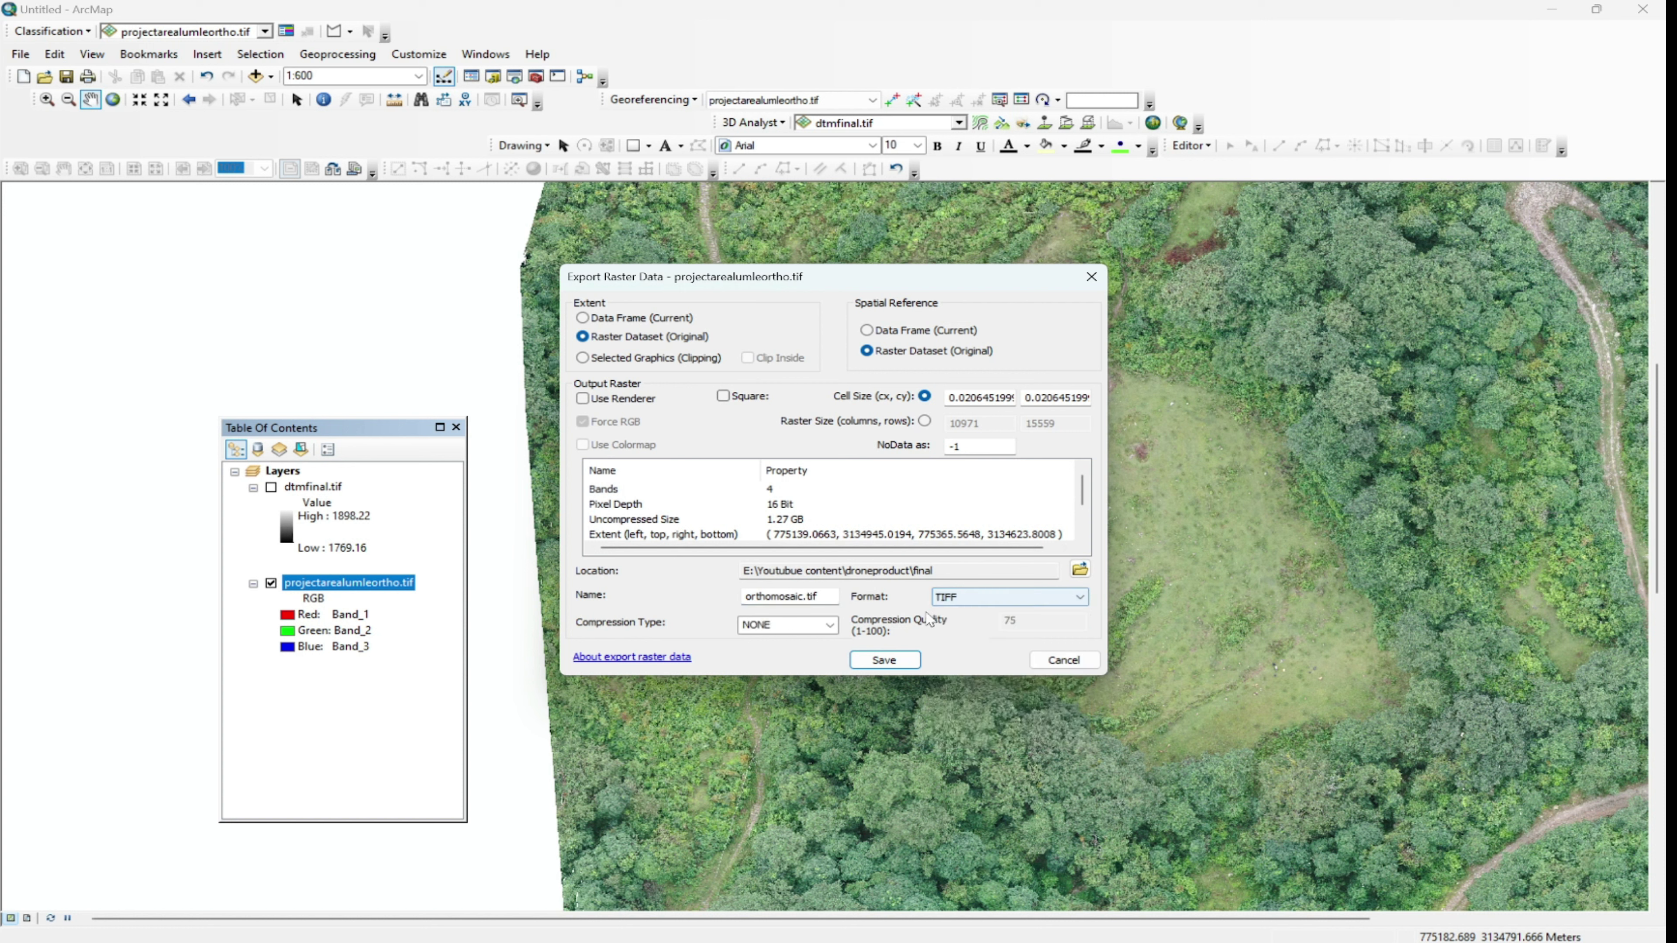
pyautogui.click(828, 625)
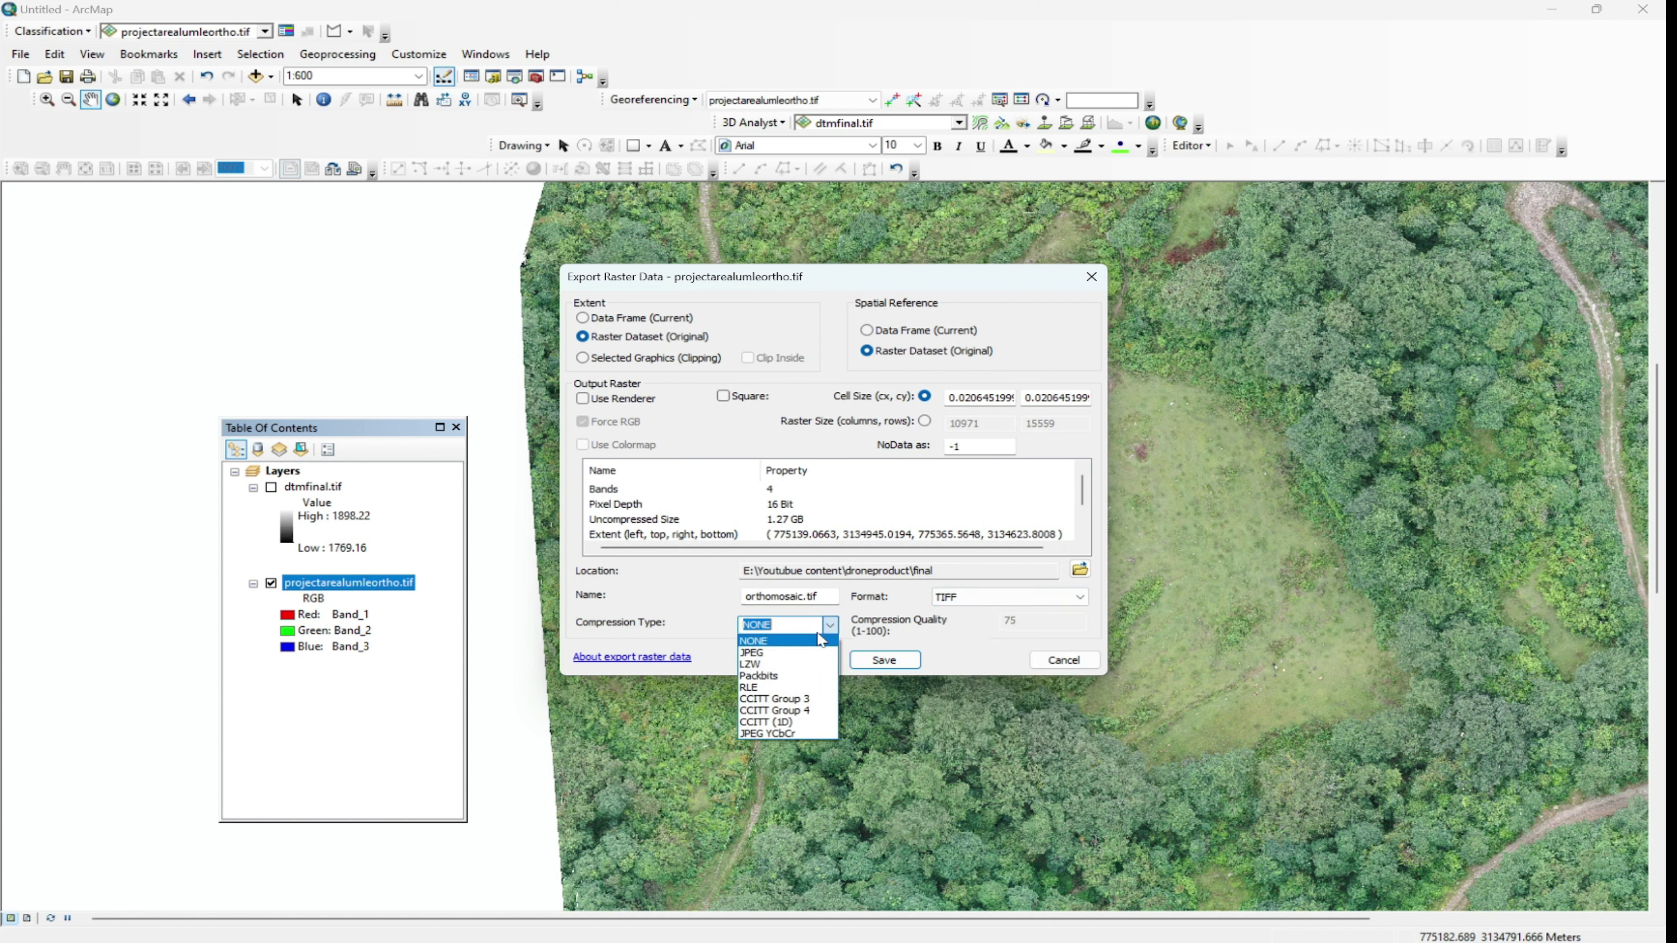
pyautogui.click(802, 666)
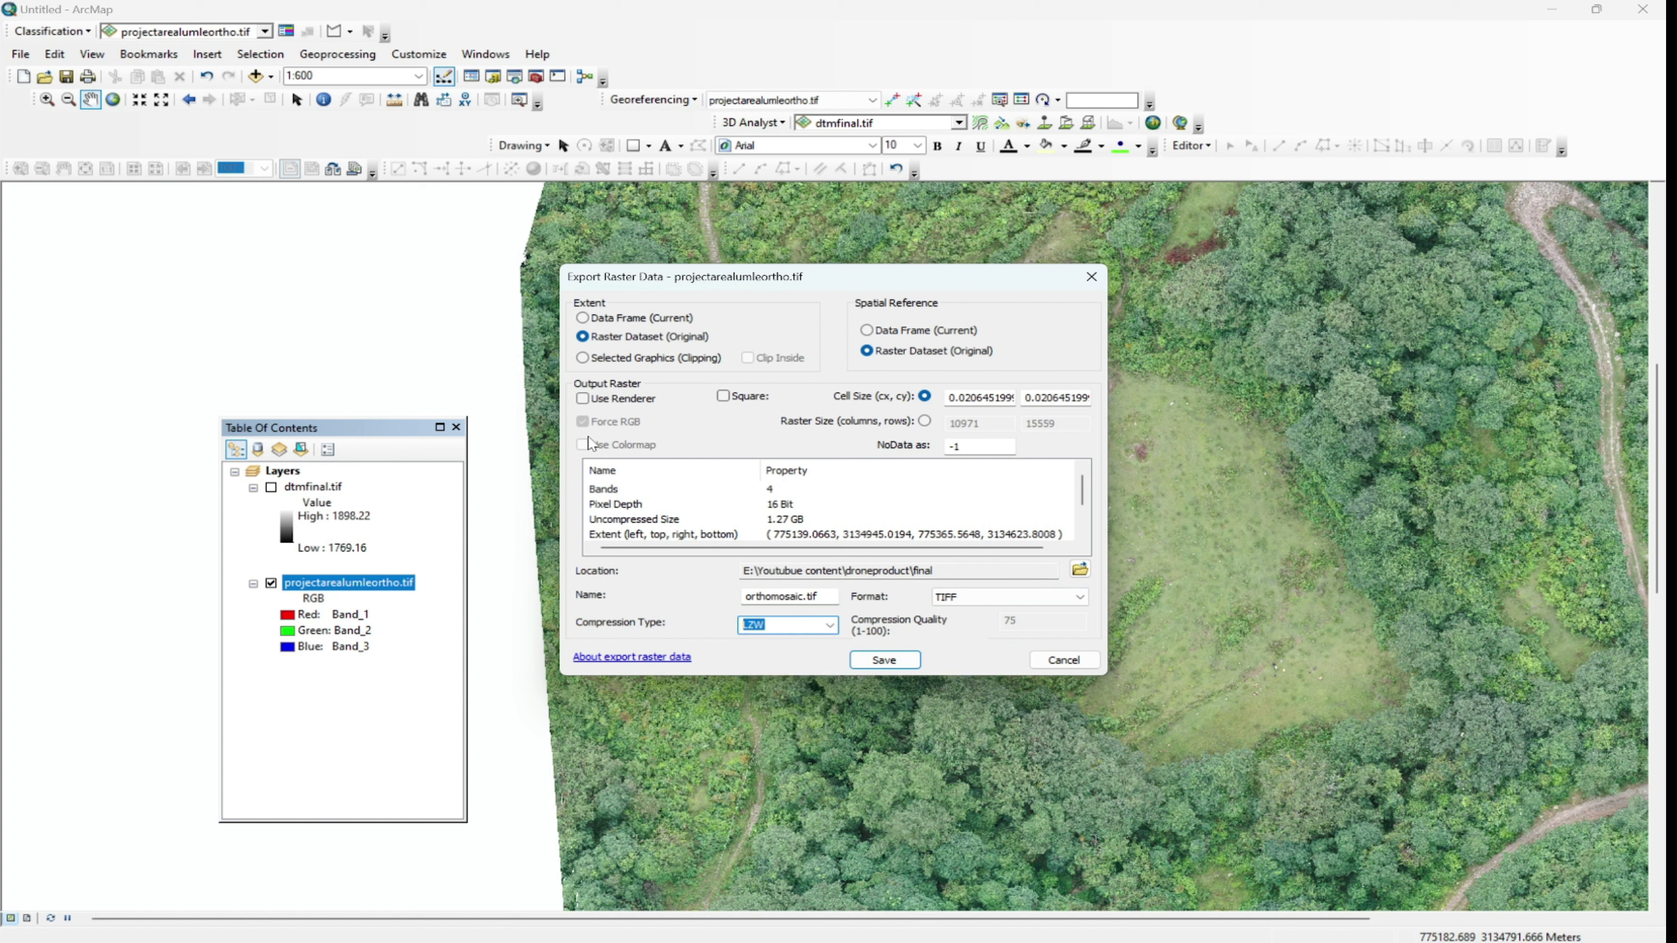
# Step: Export the raster with Use Renderer and Force RGB enabled and NoData set to 0, without adding it to the map
pyautogui.click(582, 399)
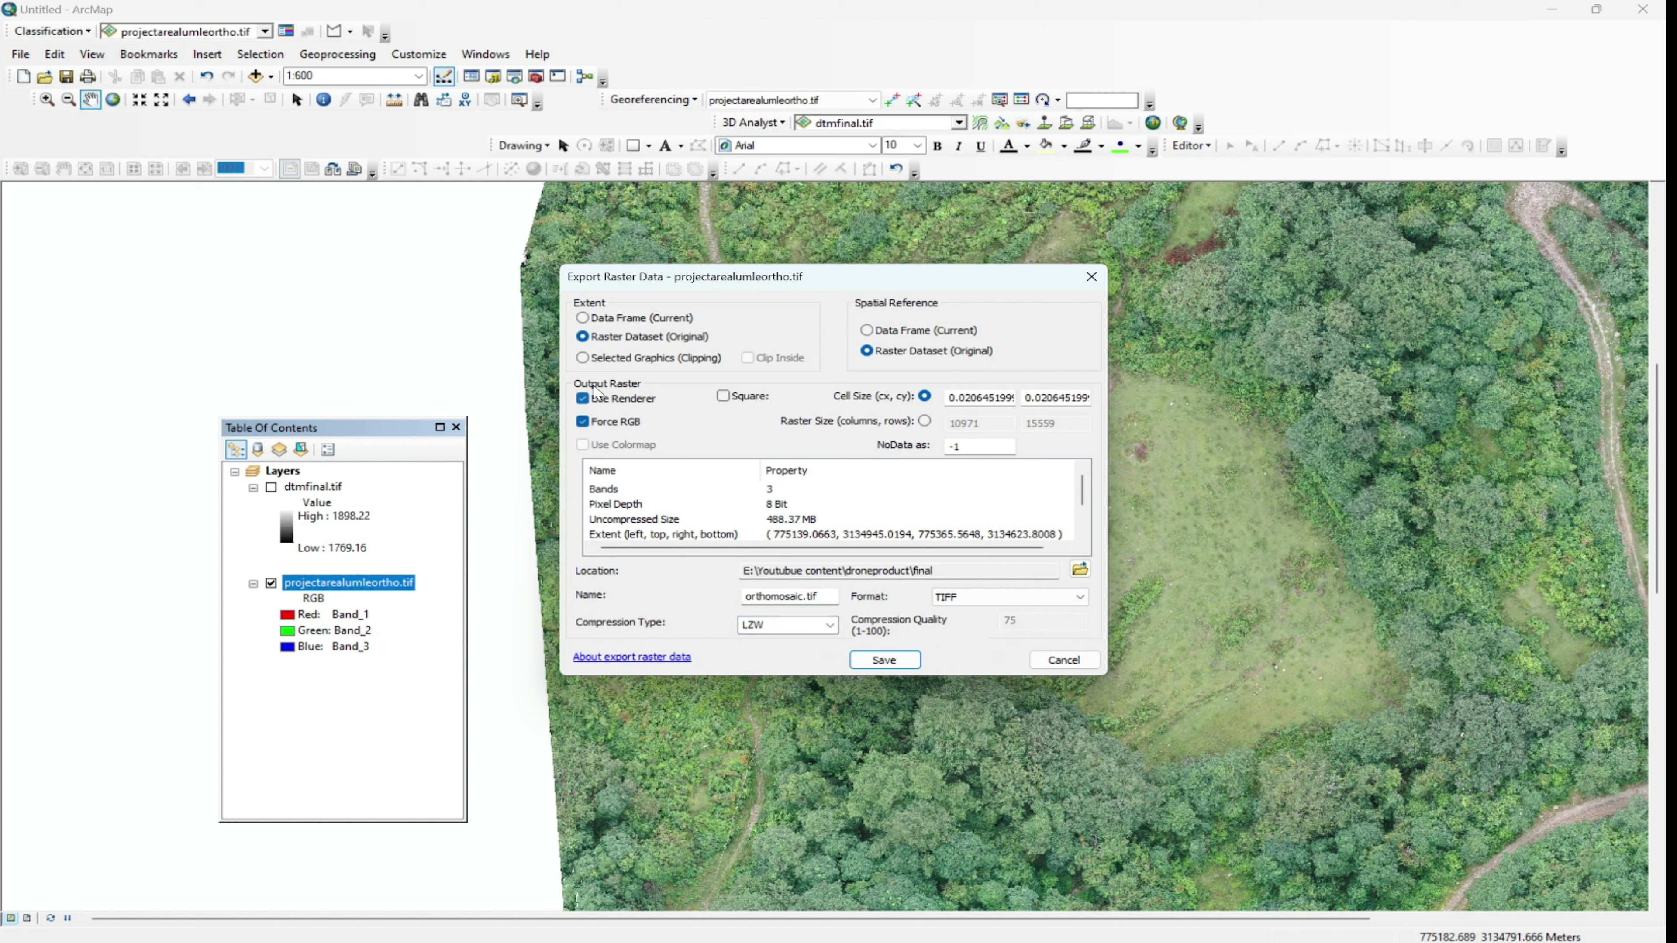
pyautogui.click(581, 399)
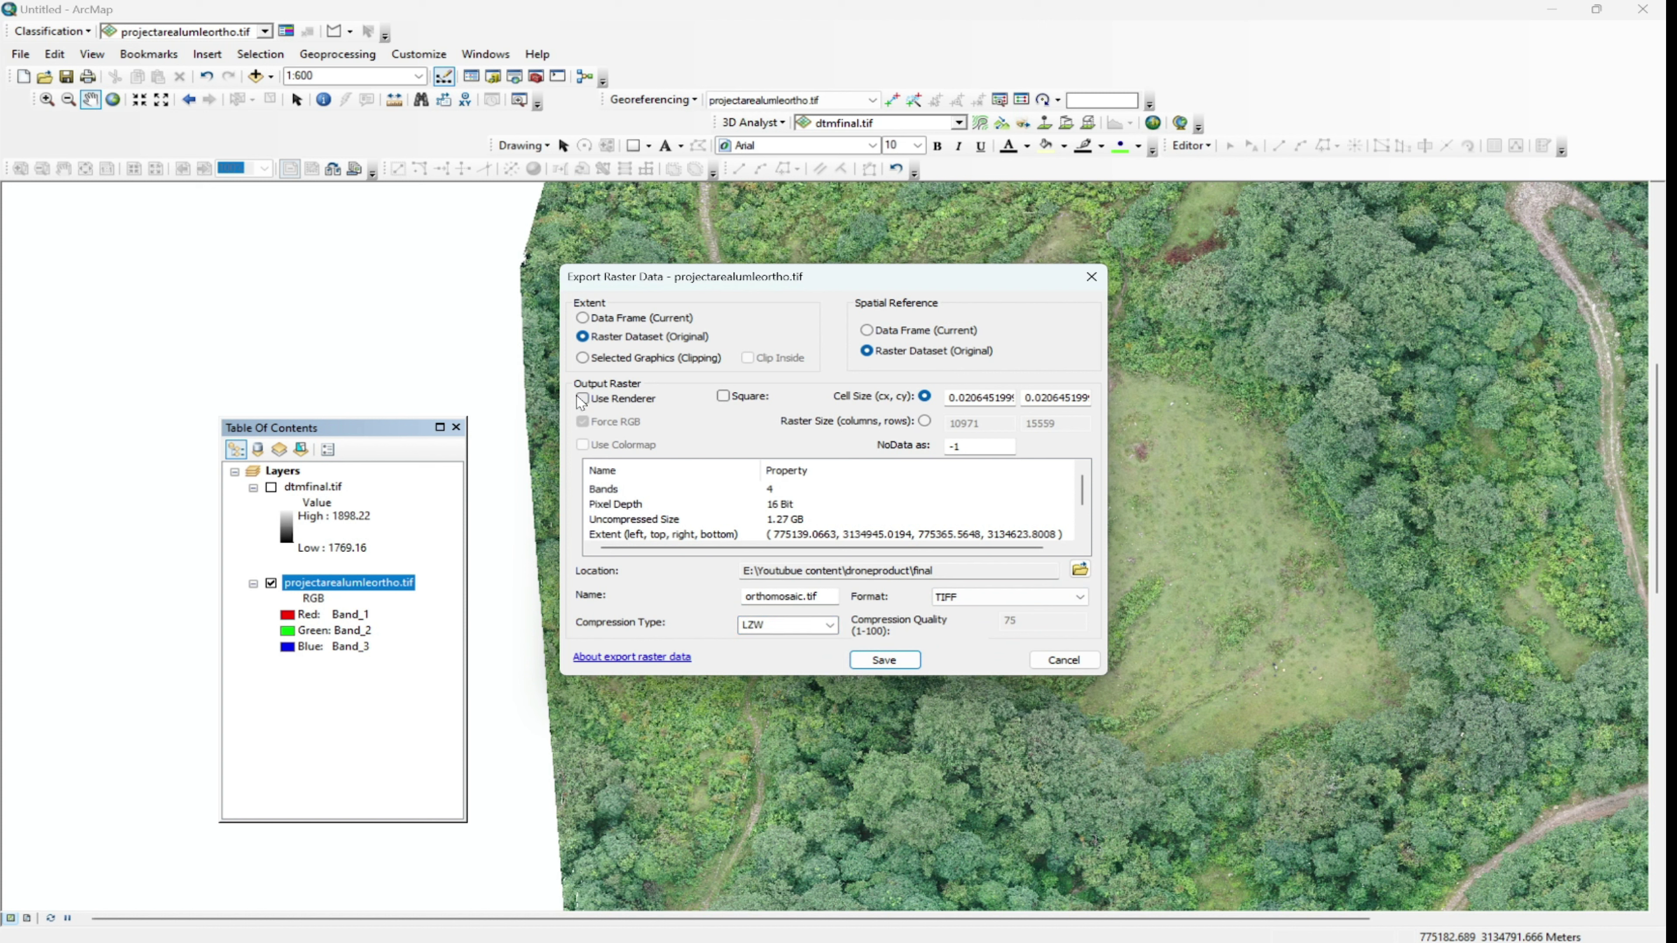
pyautogui.click(582, 401)
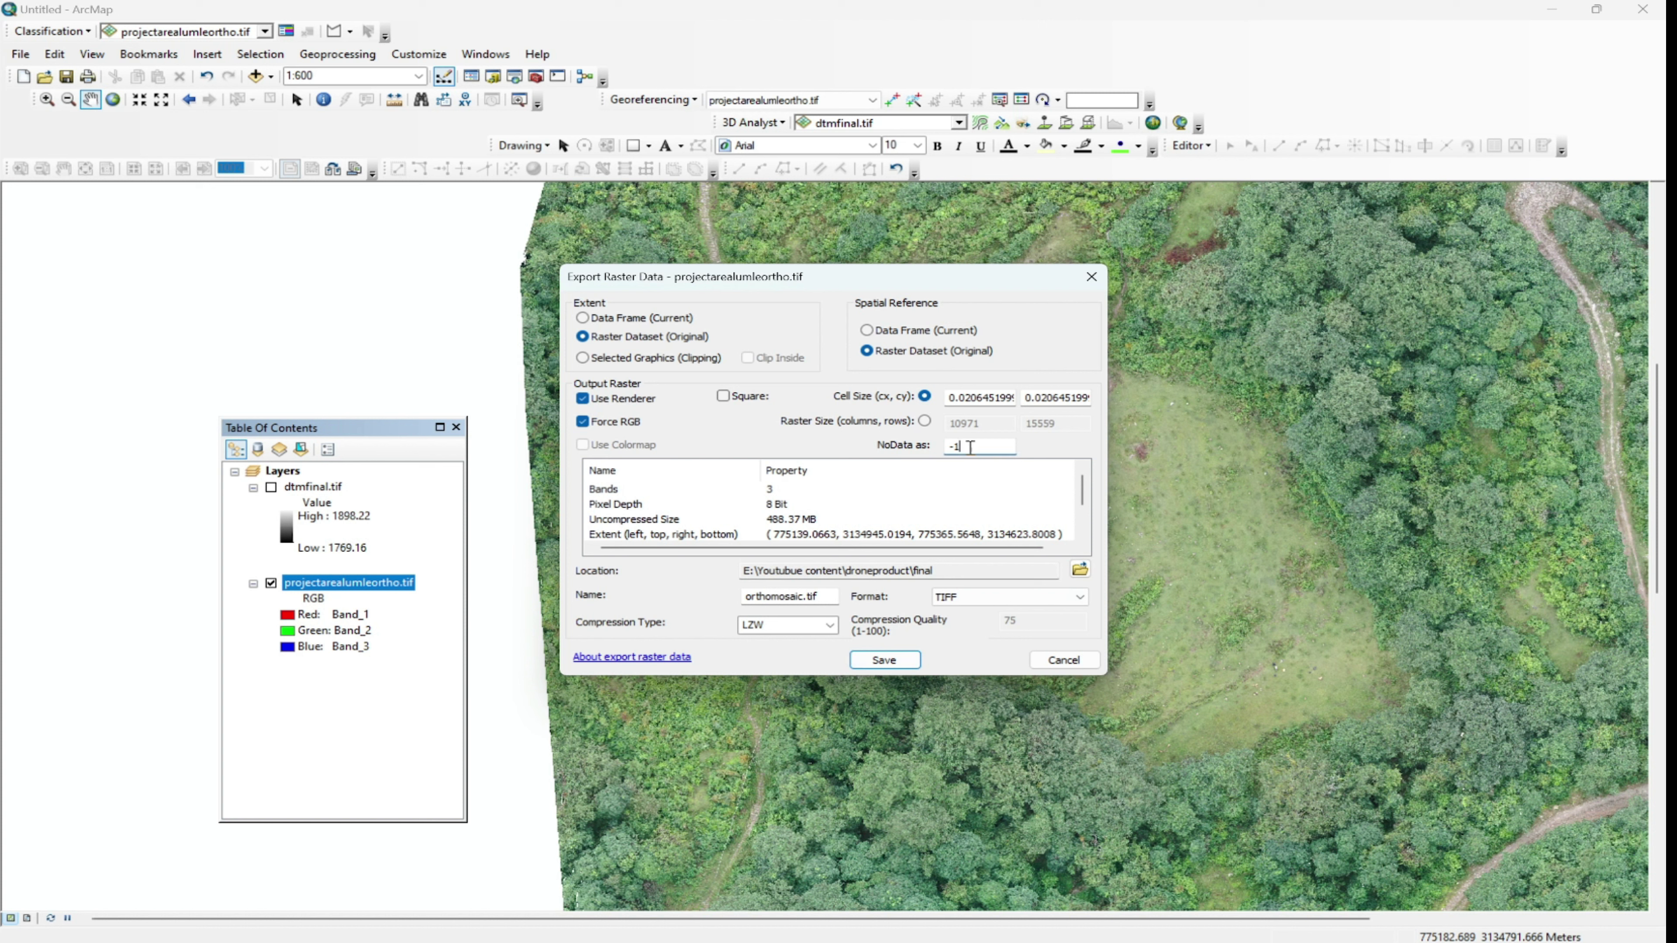
pyautogui.moveTo(970, 447); pyautogui.dragTo(796, 442)
pyautogui.write('0')
pyautogui.click(890, 667)
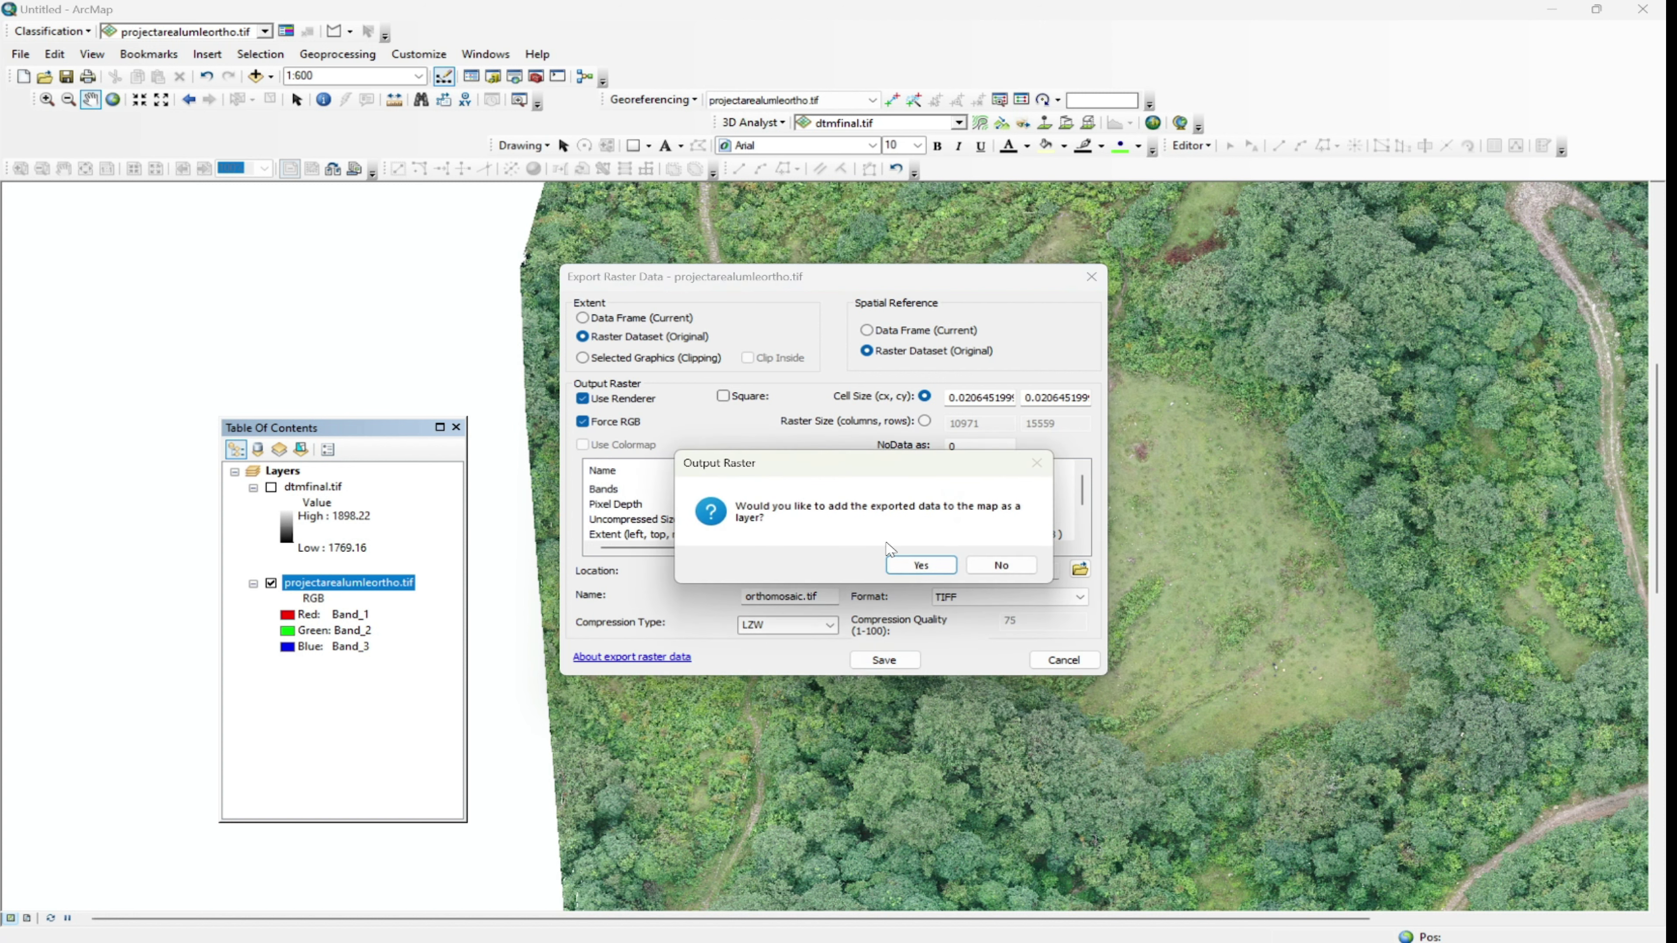
pyautogui.click(984, 566)
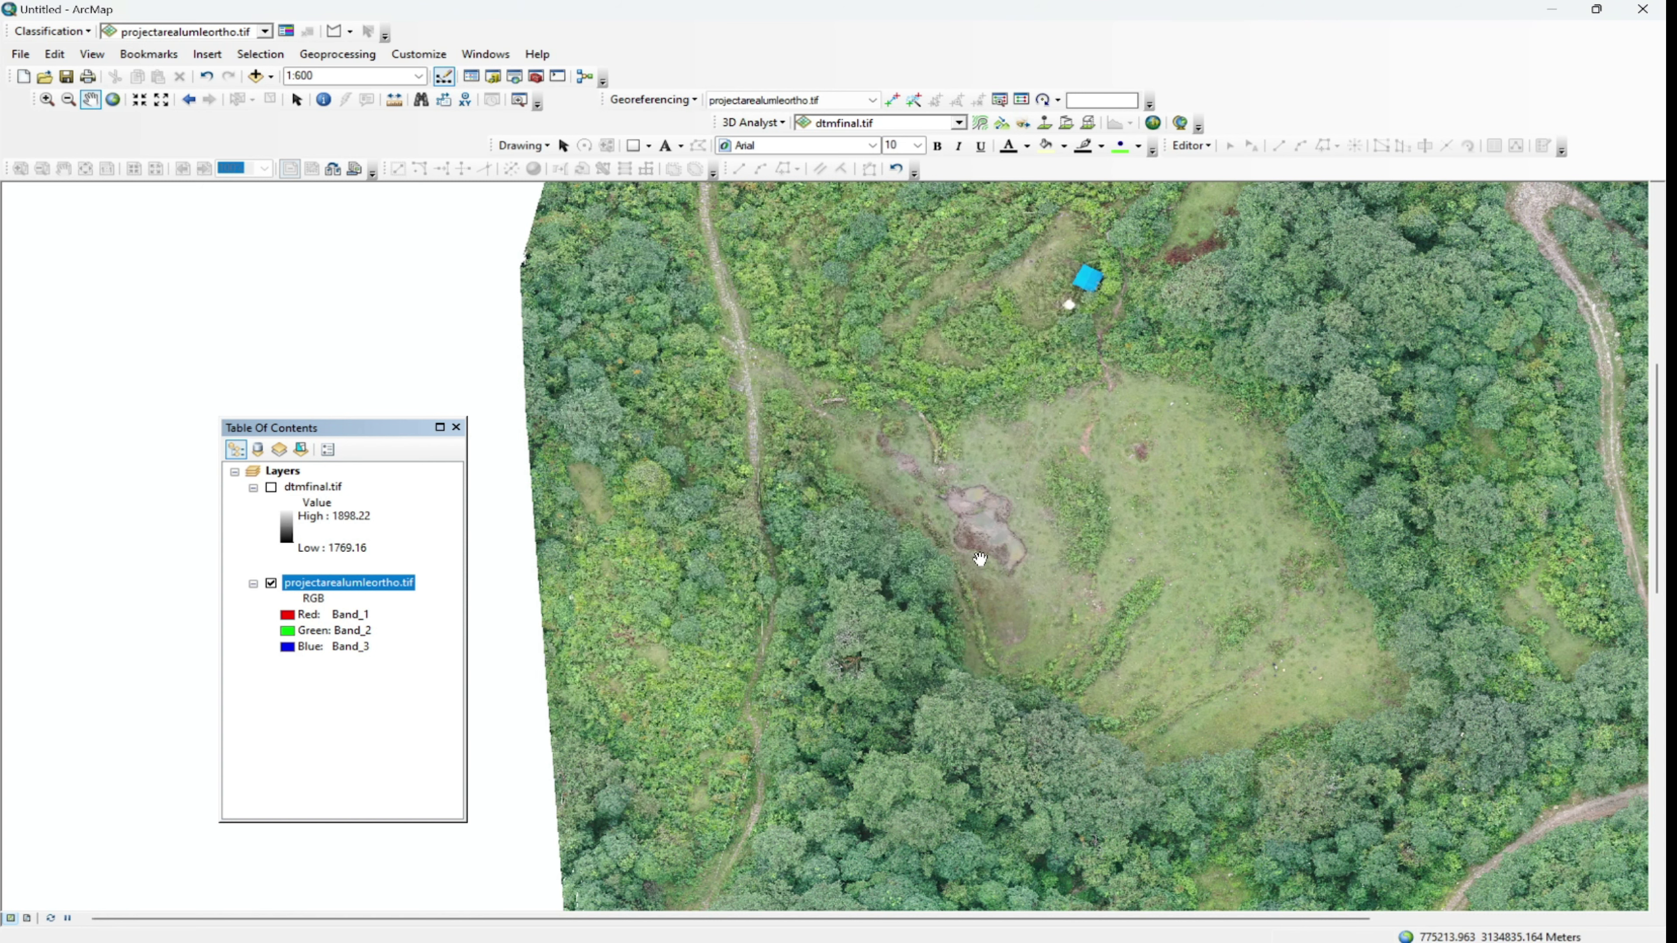
# Step: Switch to File Explorer and open the final folder in droneproduct to check the exported orthomosaic.tif
pyautogui.moveTo(1011, 487); pyautogui.dragTo(852, 383)
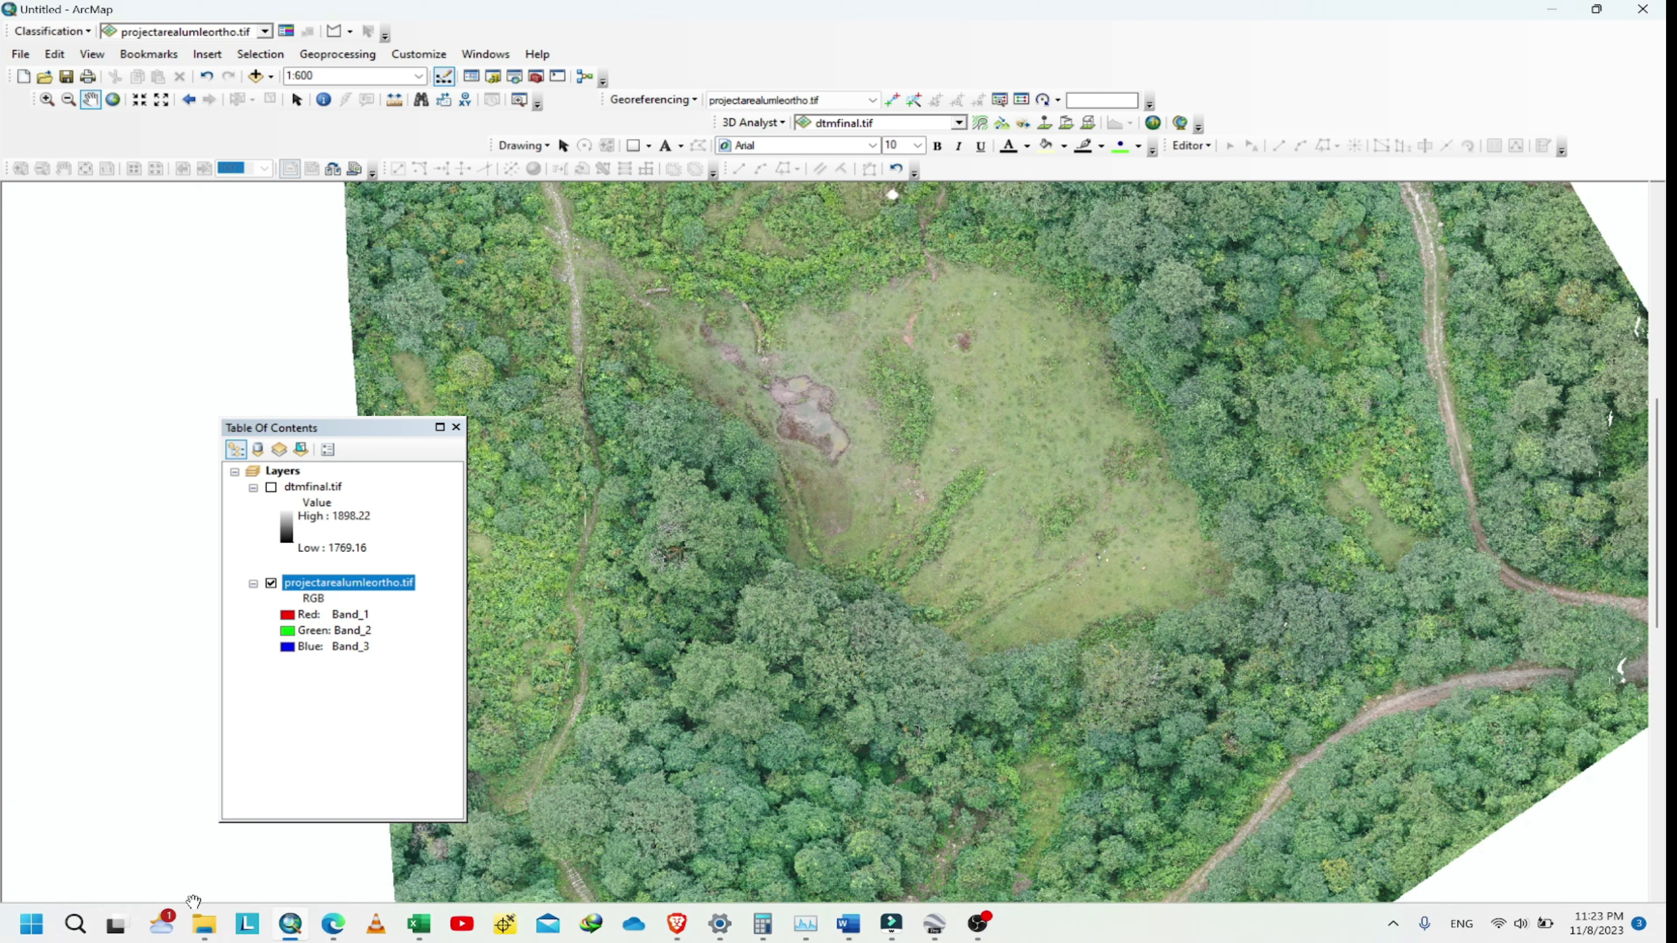
pyautogui.click(212, 937)
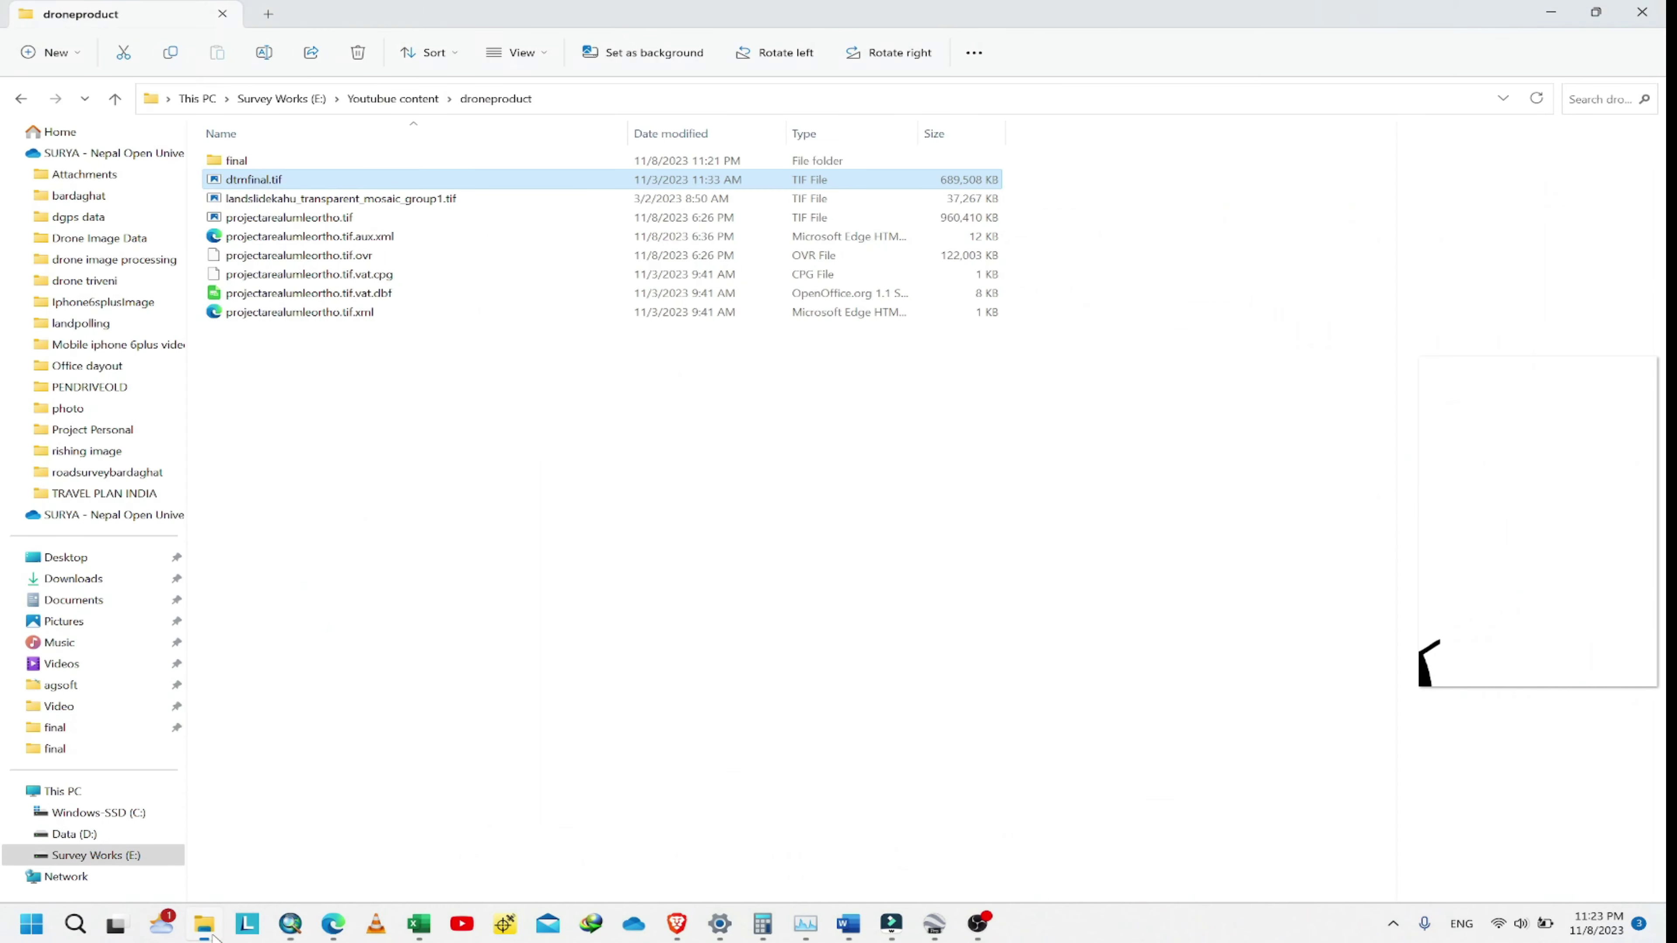
pyautogui.click(500, 442)
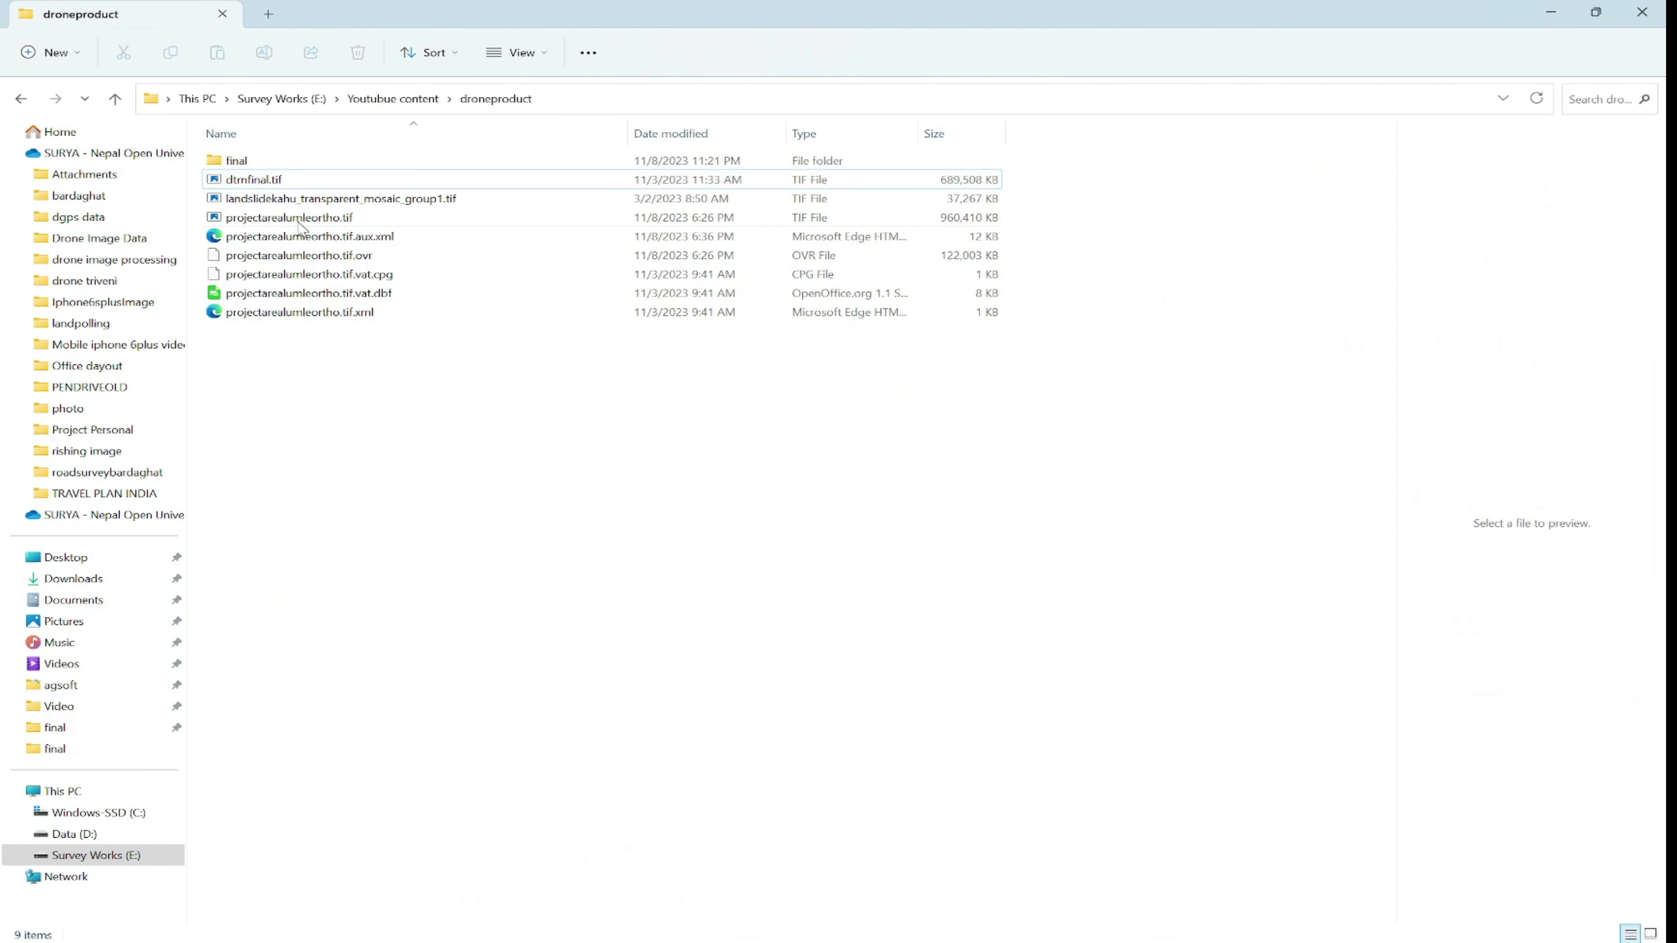
pyautogui.click(302, 165)
pyautogui.doubleClick(302, 165)
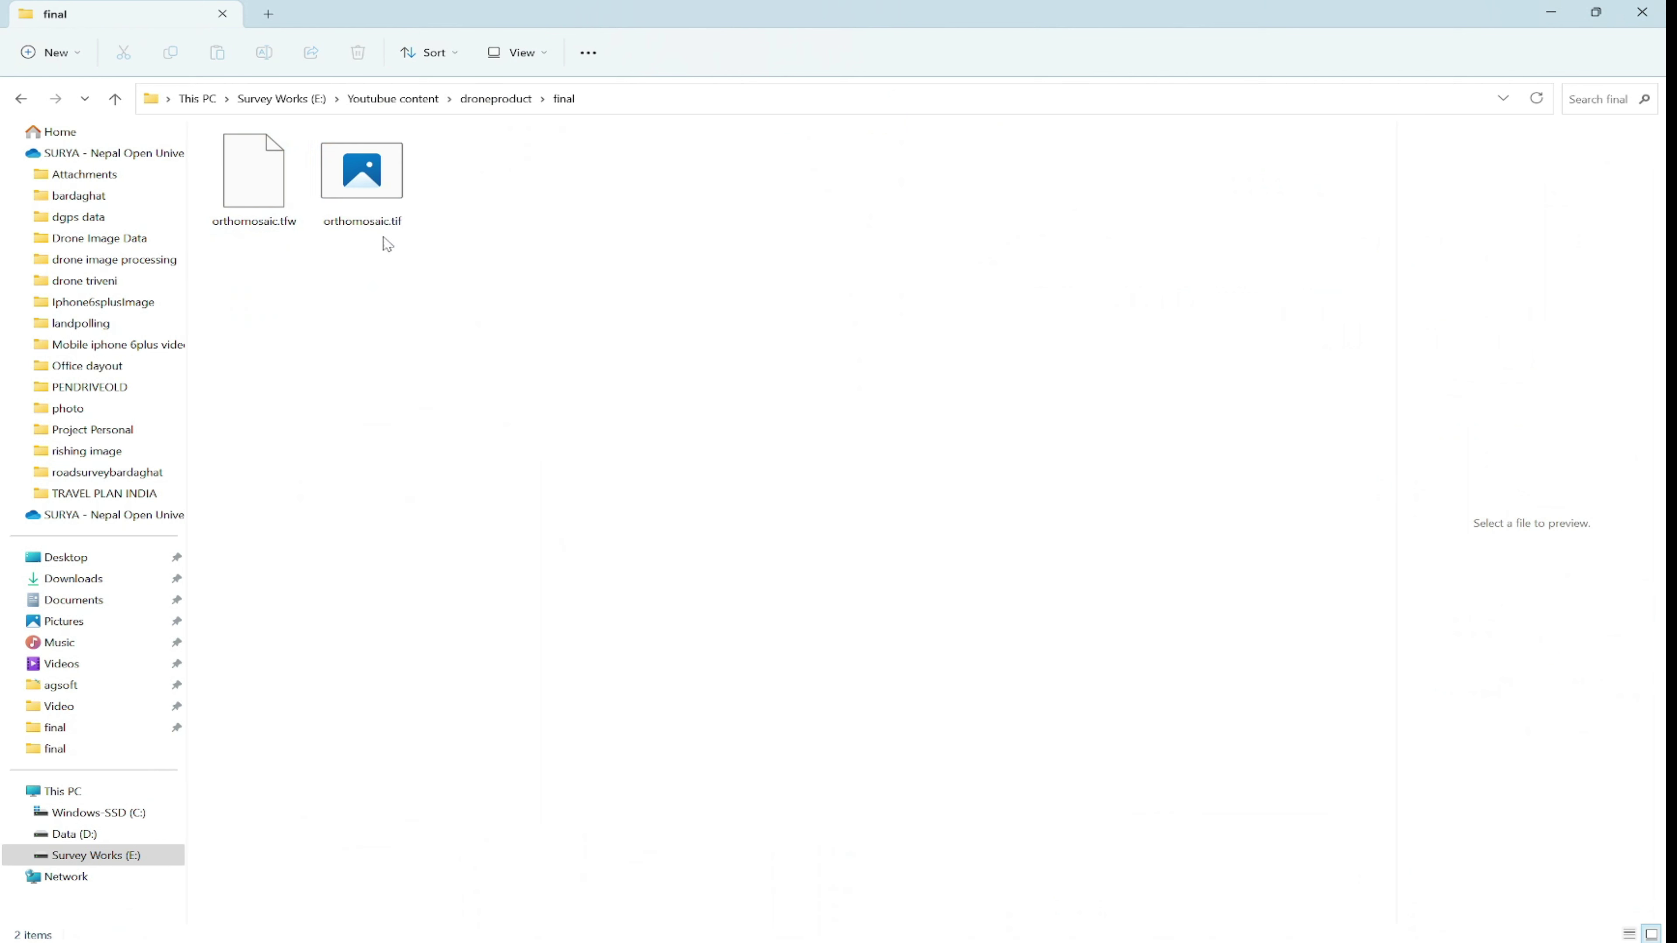
pyautogui.click(371, 196)
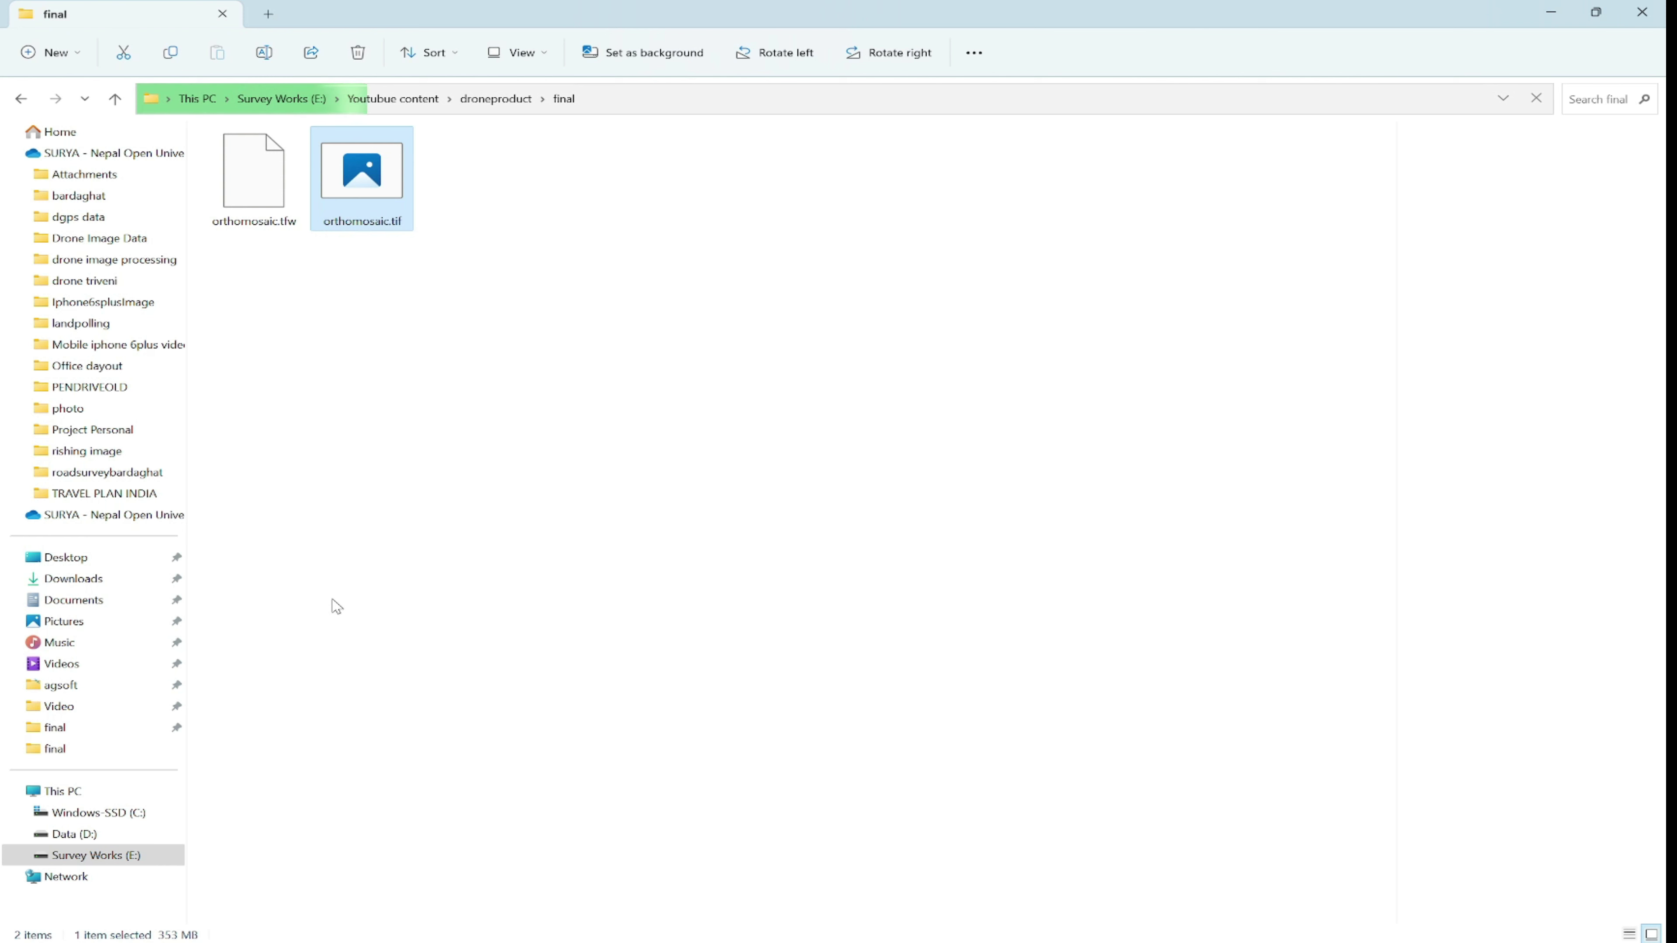
# Step: Refresh the contents of the final folder
pyautogui.click(372, 456)
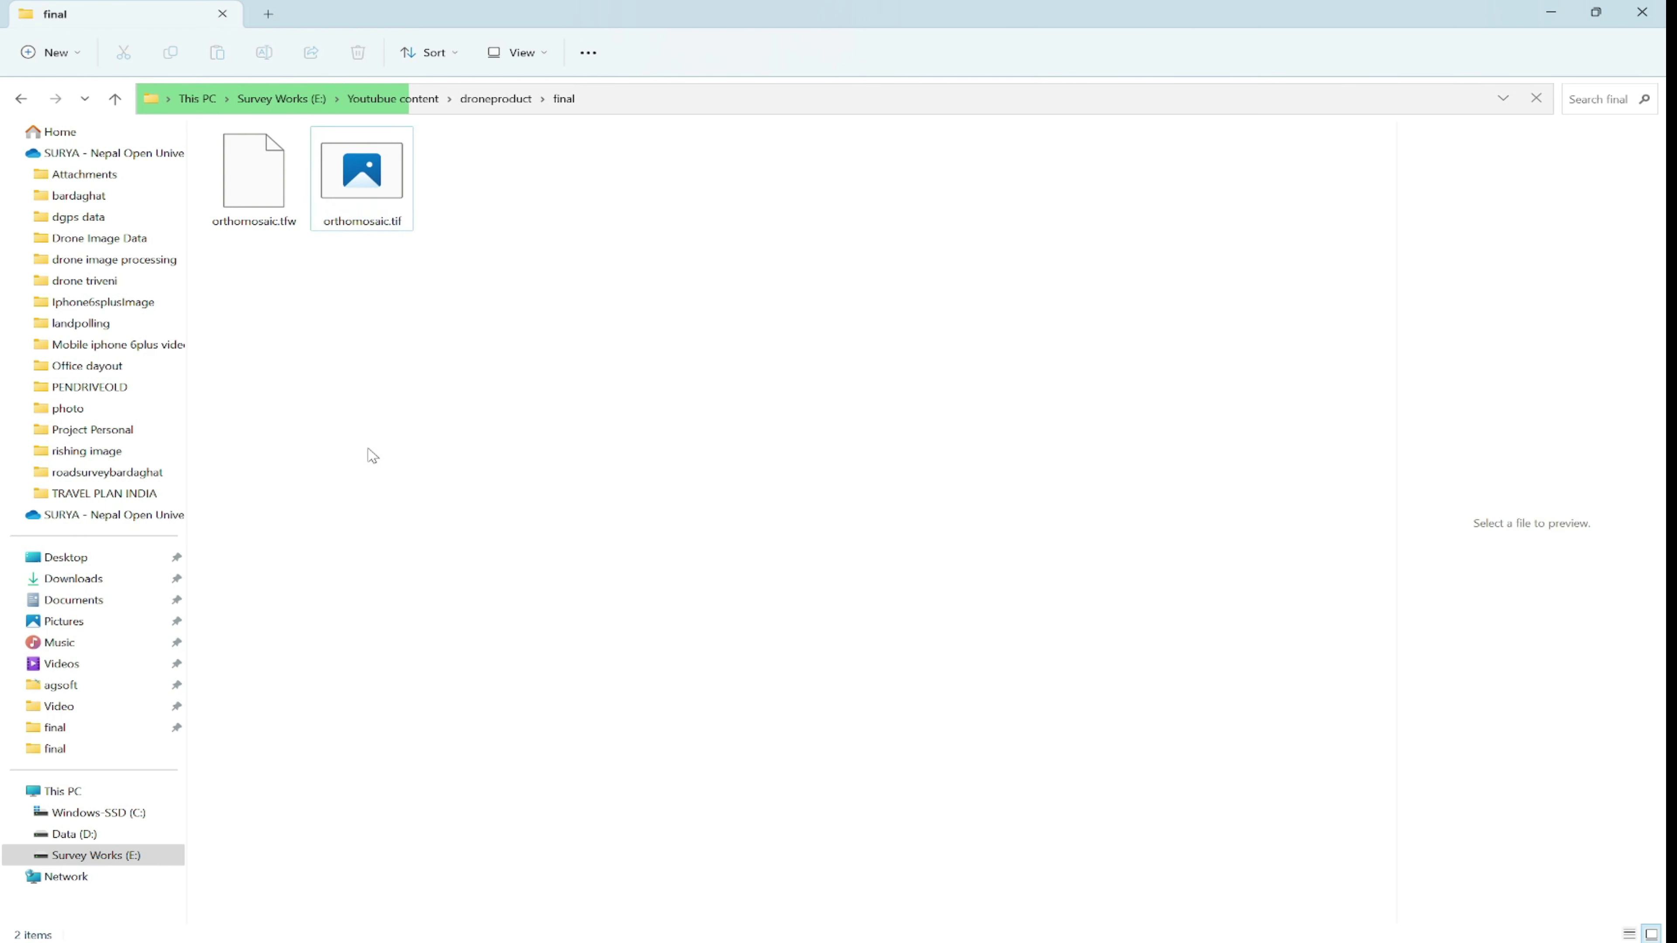
pyautogui.rightClick(372, 456)
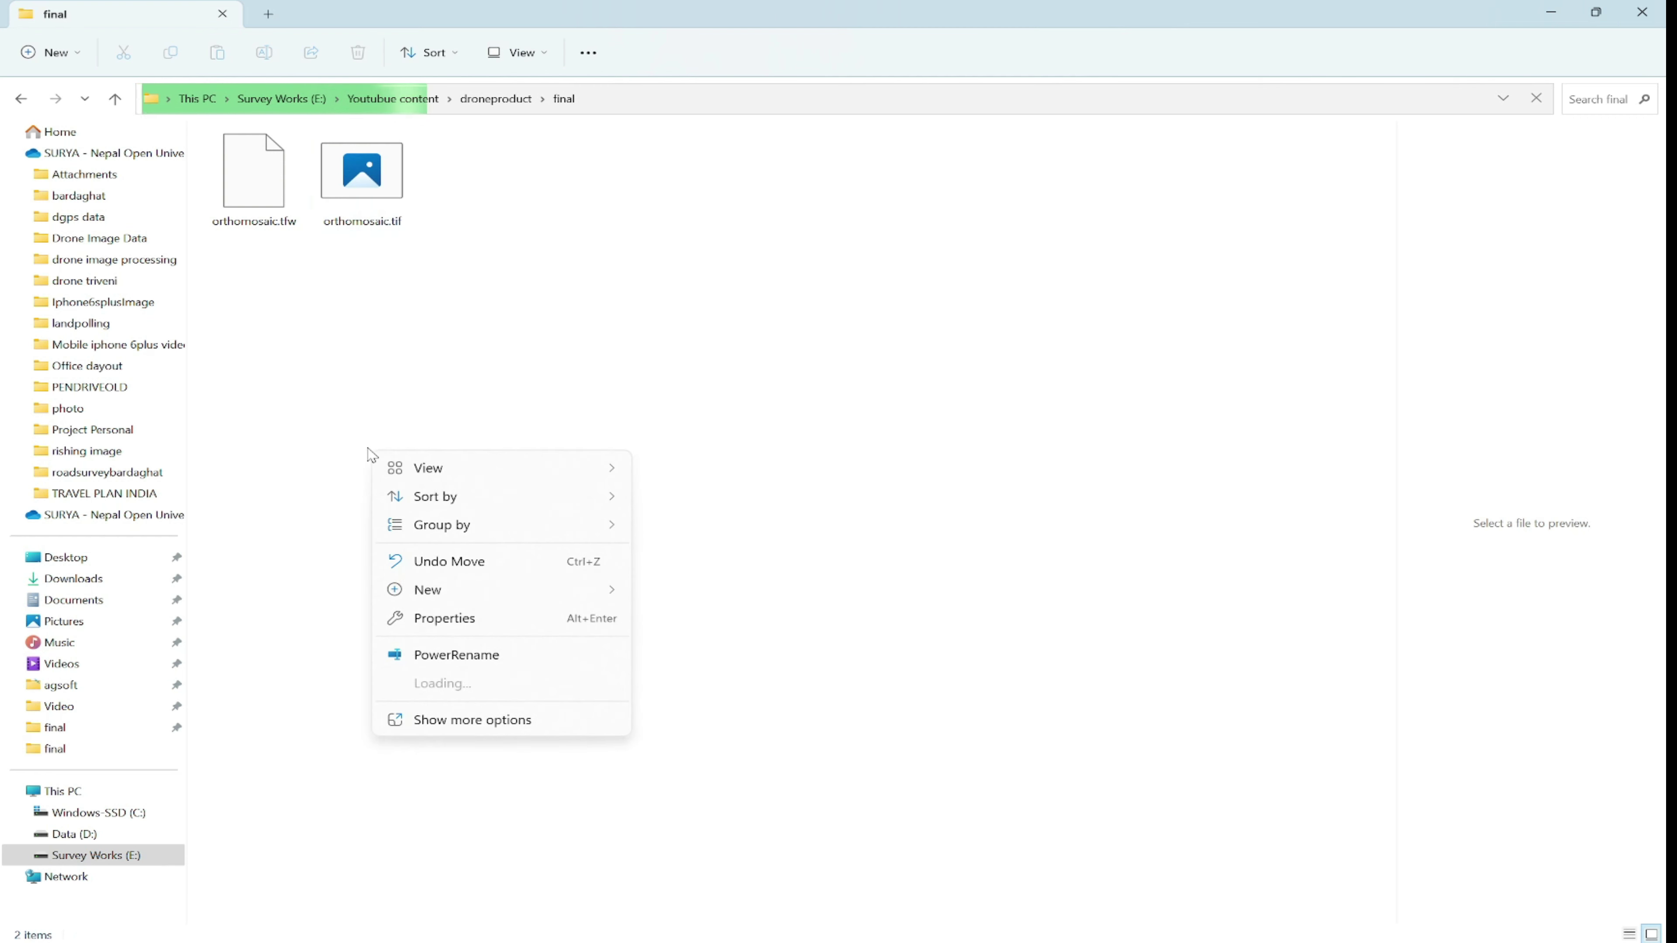
pyautogui.click(513, 720)
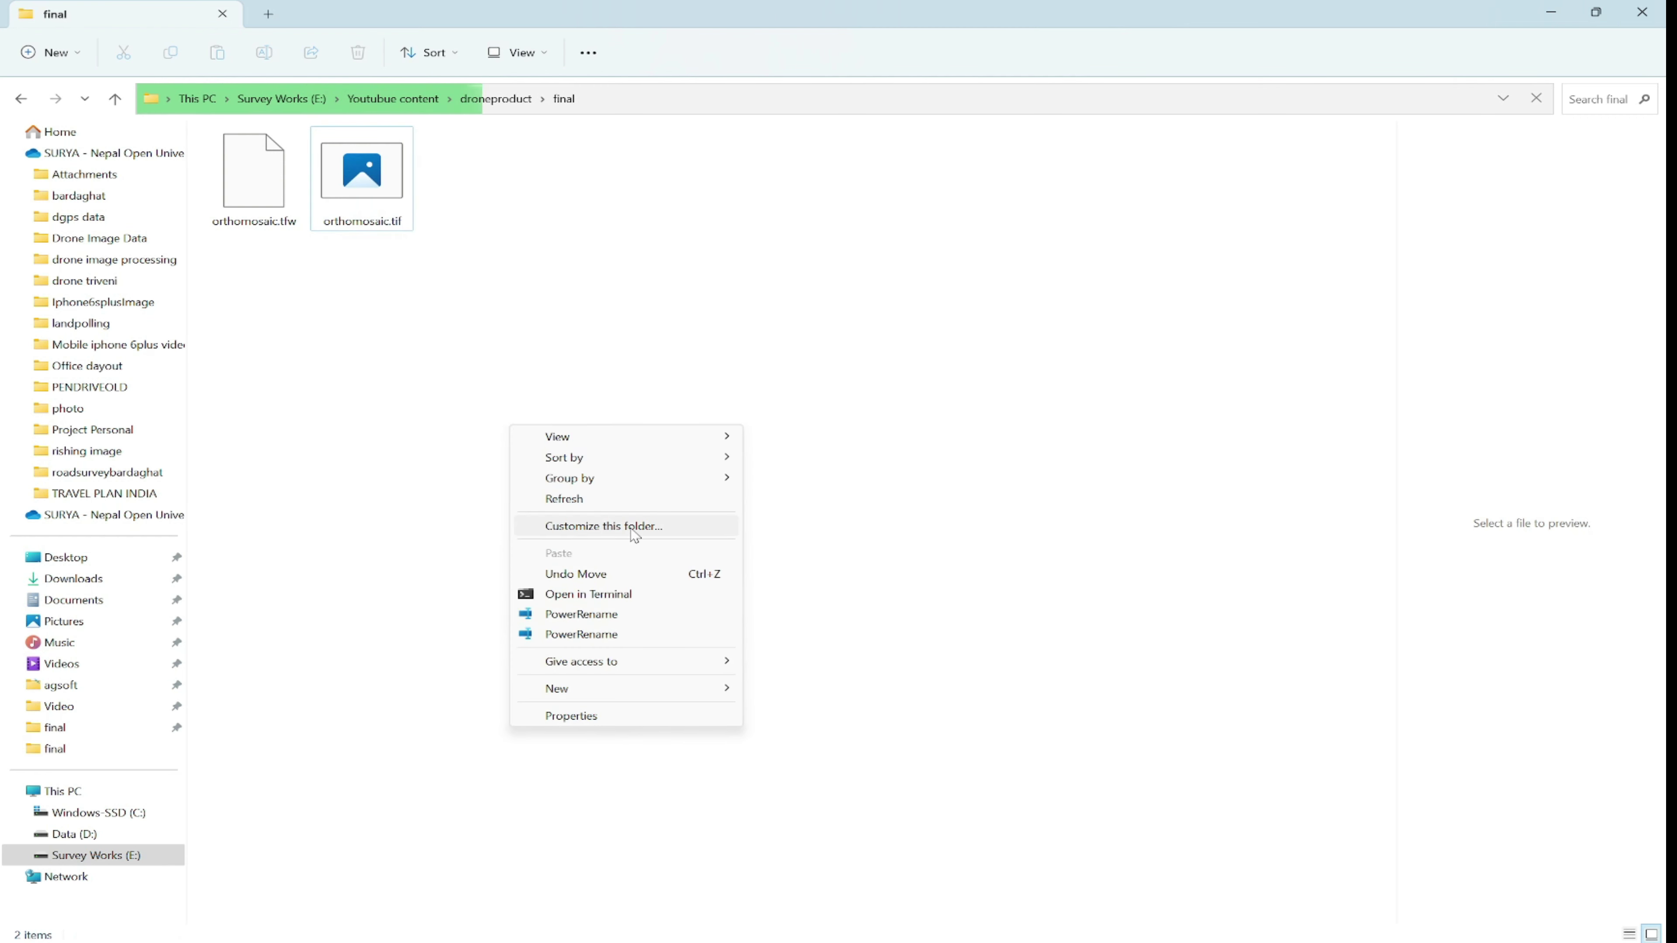
pyautogui.click(607, 505)
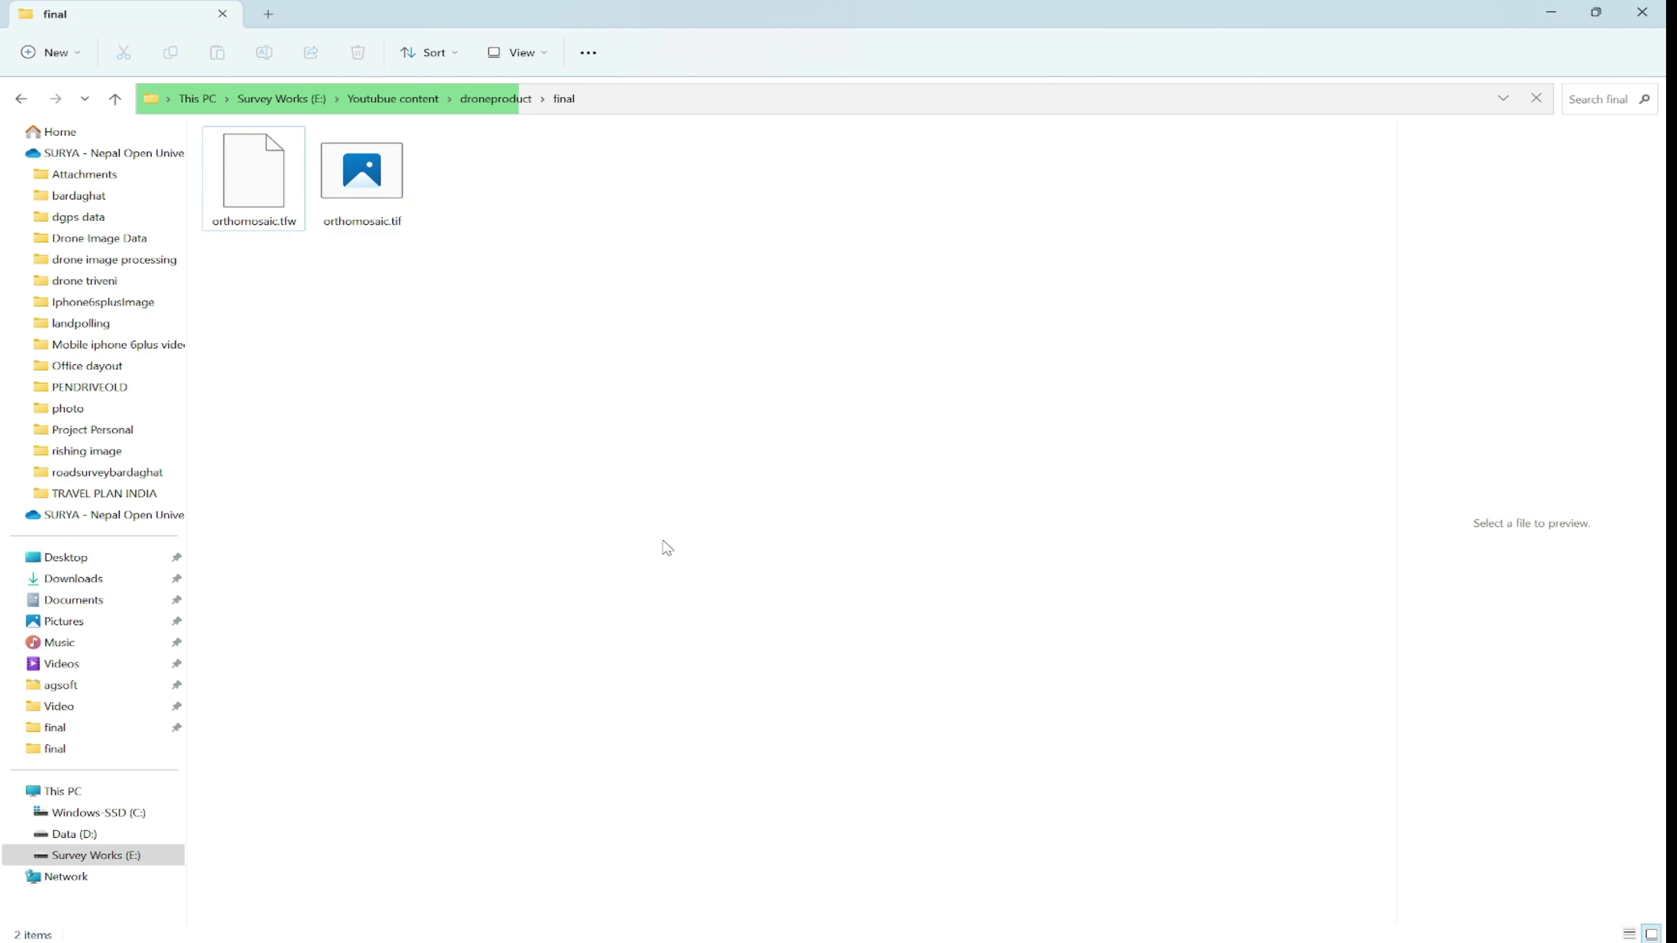
# Step: Open orthomosaic.tif in Windows Photo Viewer and enlarge it to inspect the exported image
pyautogui.click(356, 178)
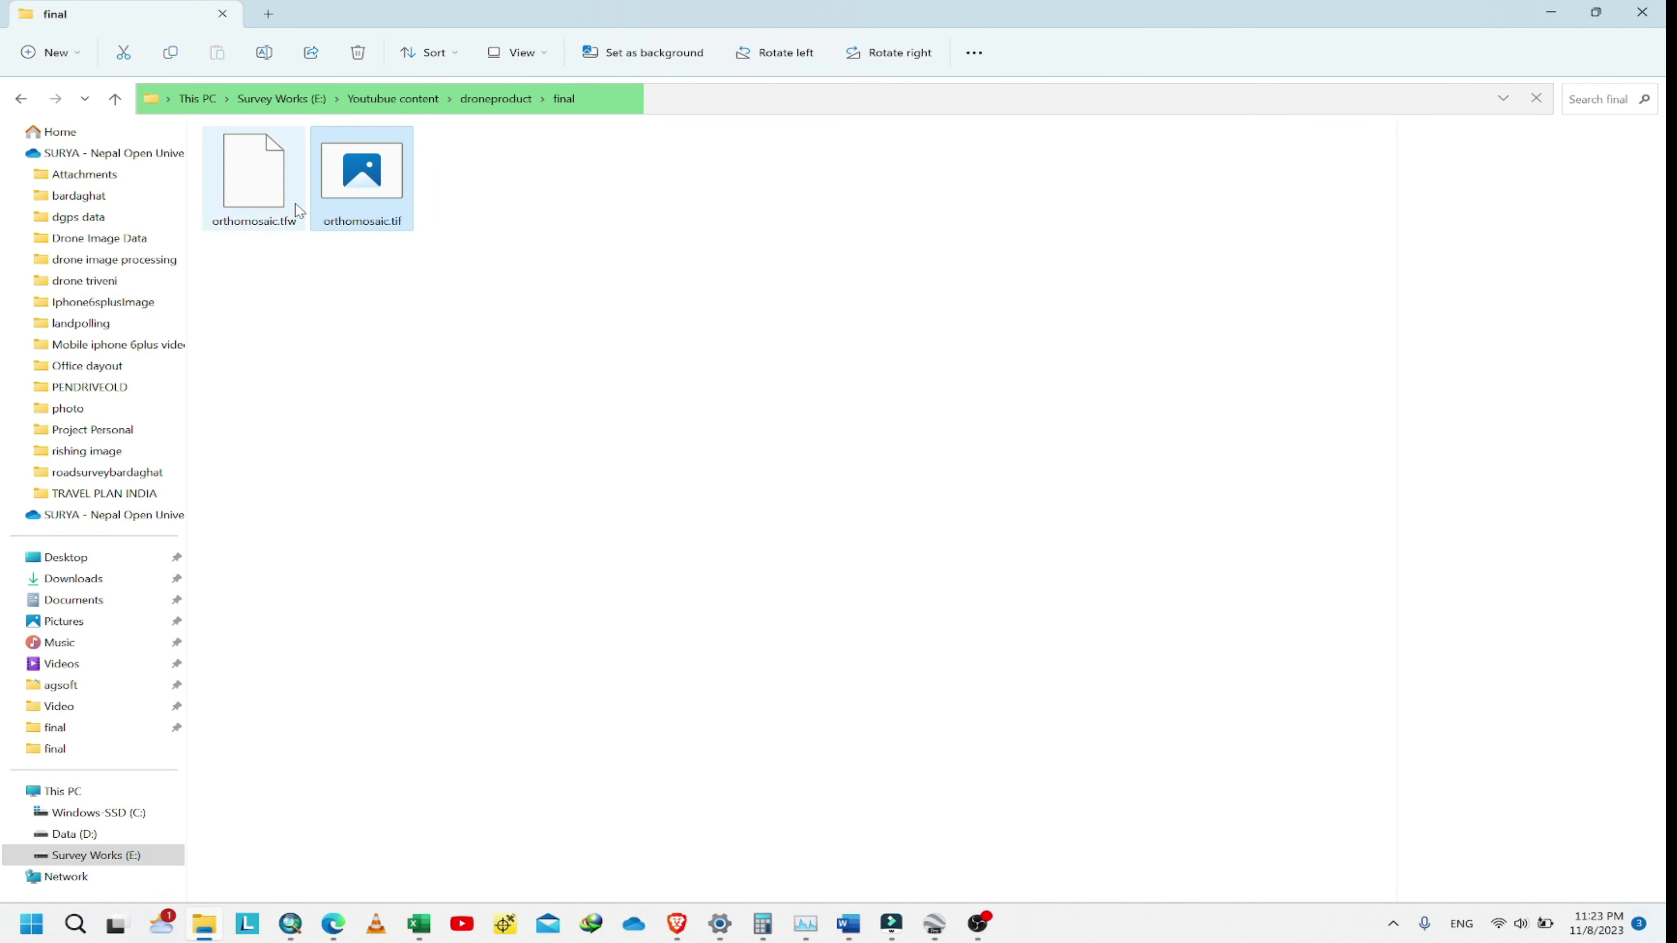
pyautogui.rightClick(360, 183)
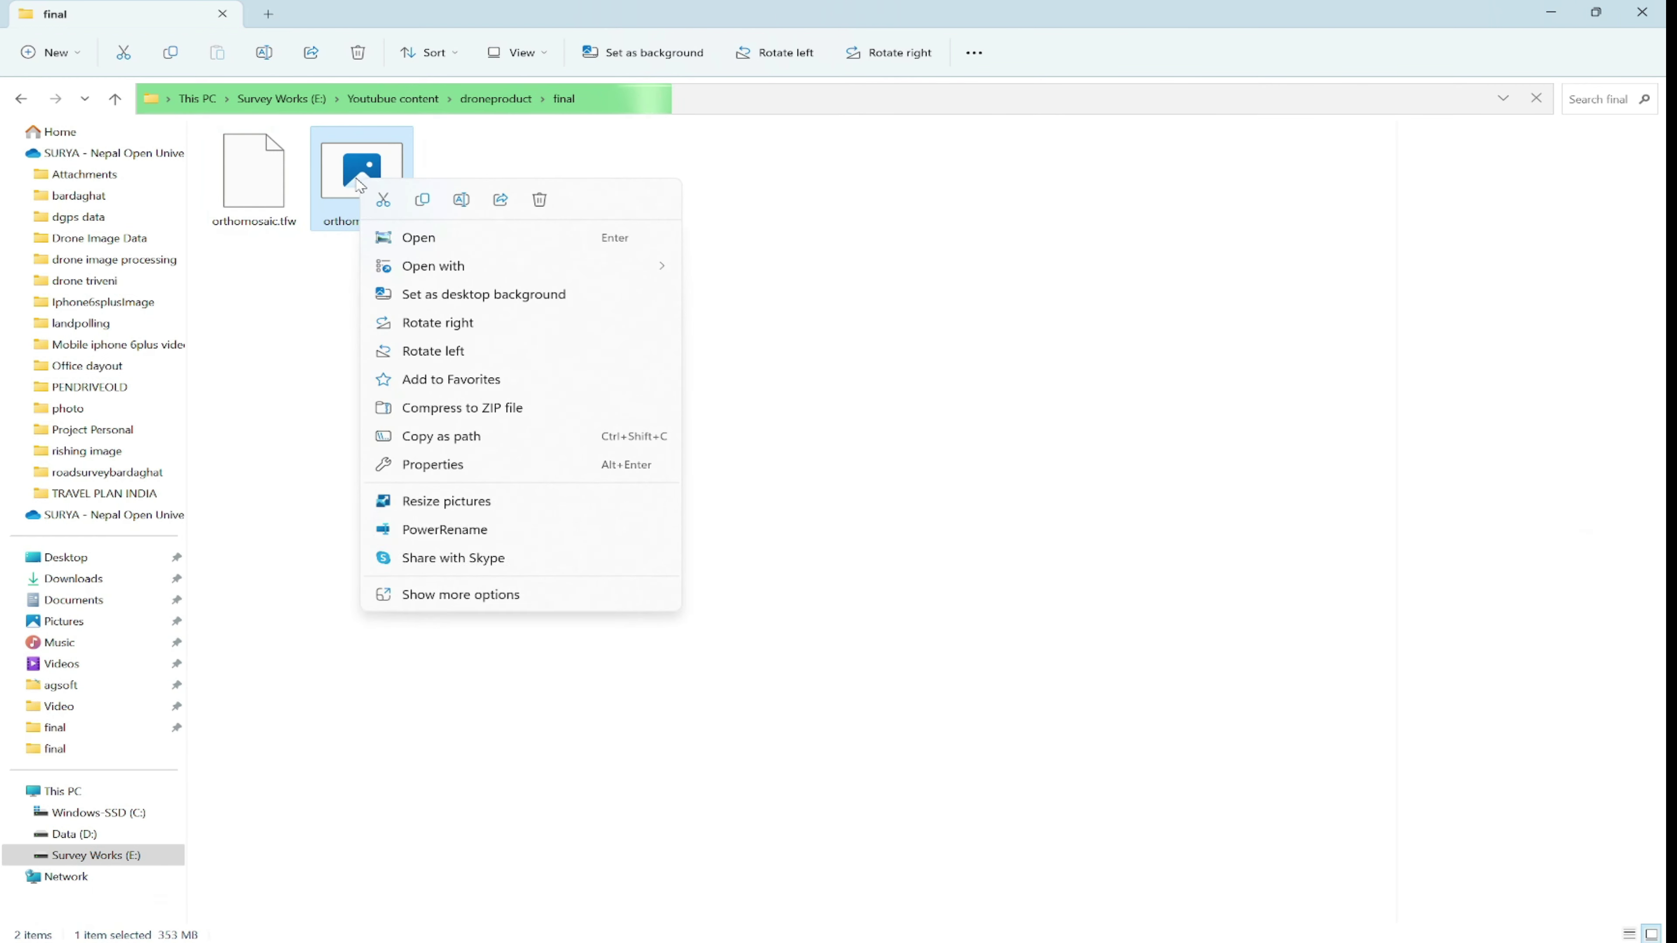
pyautogui.click(450, 239)
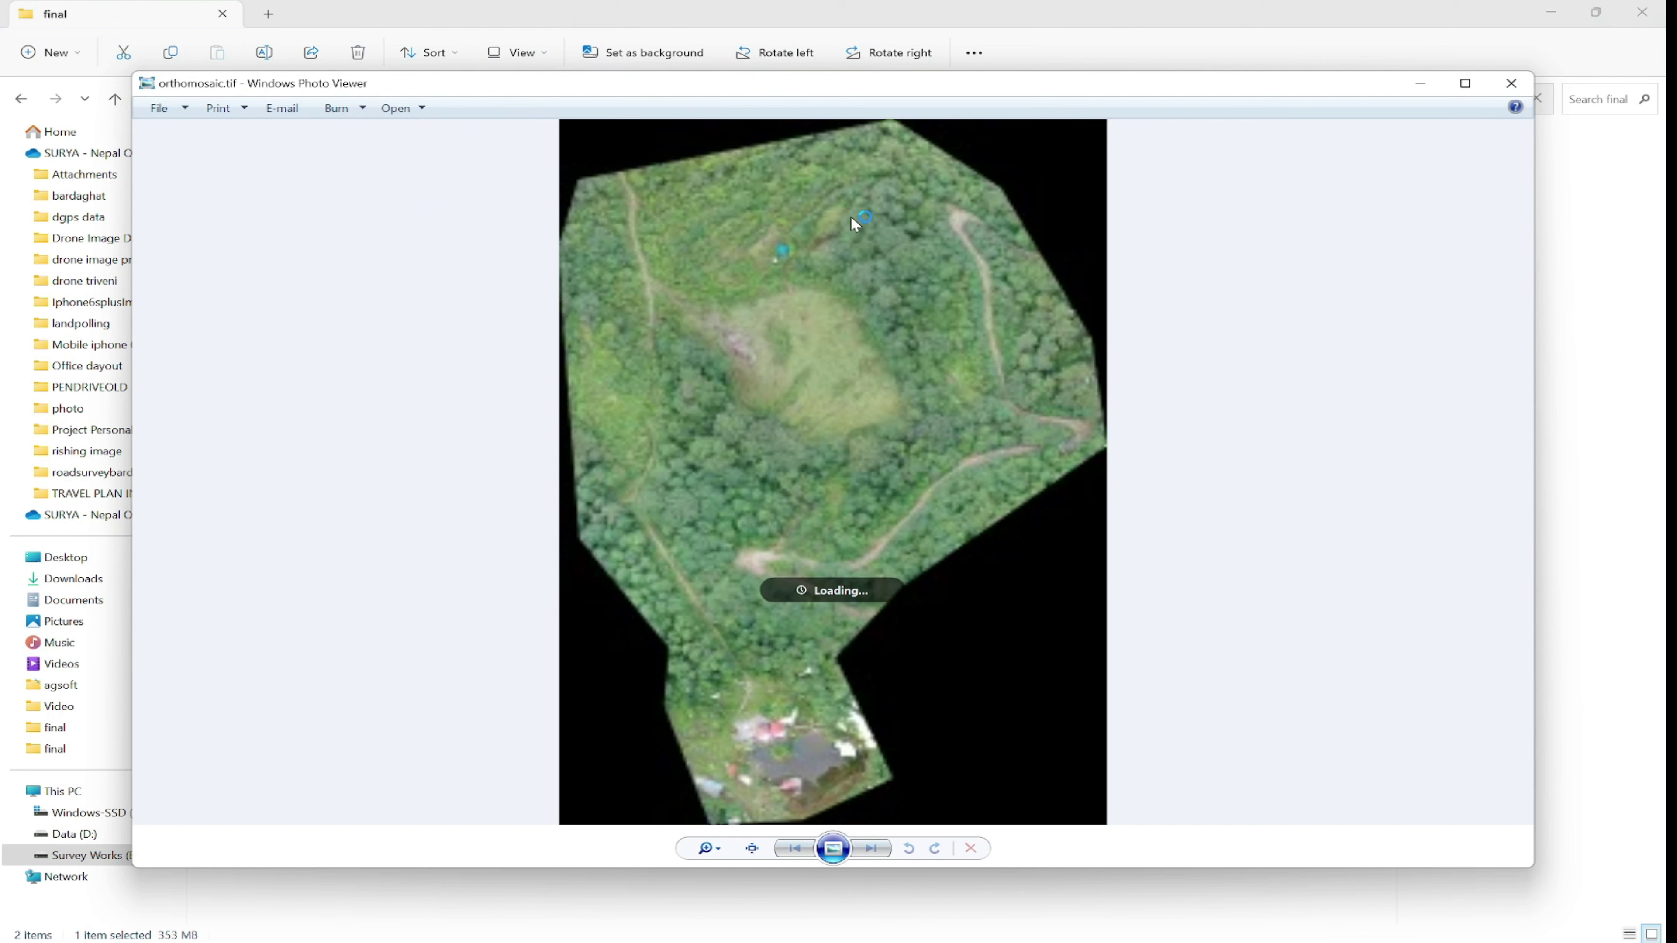
pyautogui.scroll(1, 799, 487)
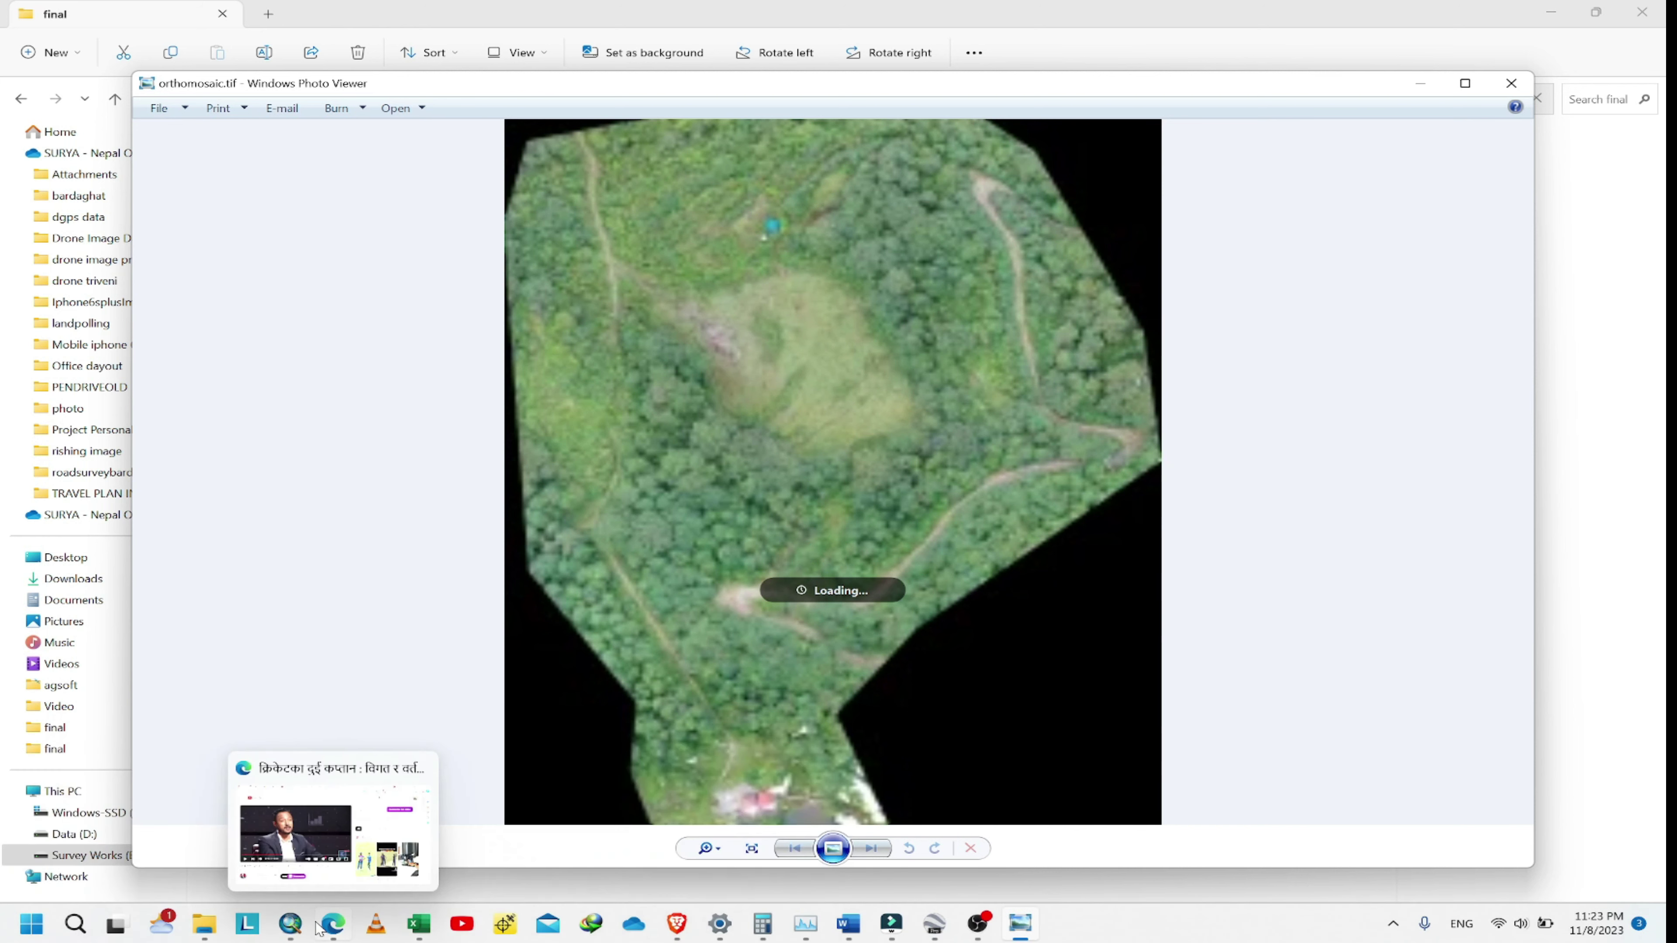
# Step: Switch to ArcMap to compare its orthophoto with the exported image, and return to the photo viewer
pyautogui.moveTo(281, 933)
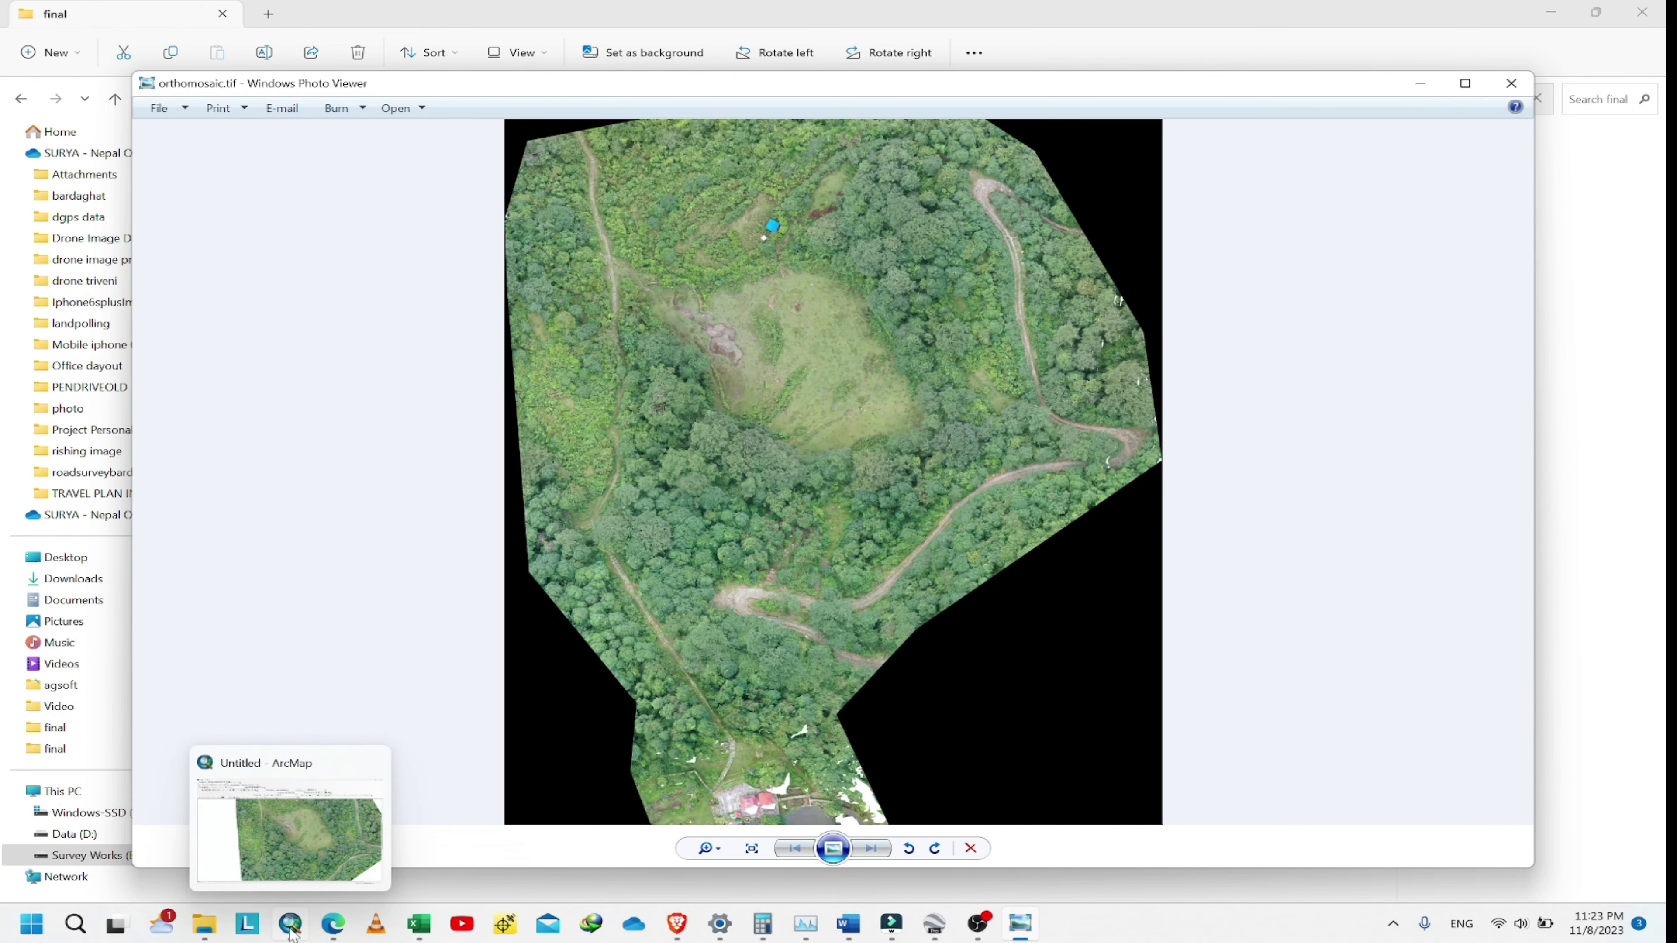
pyautogui.click(290, 932)
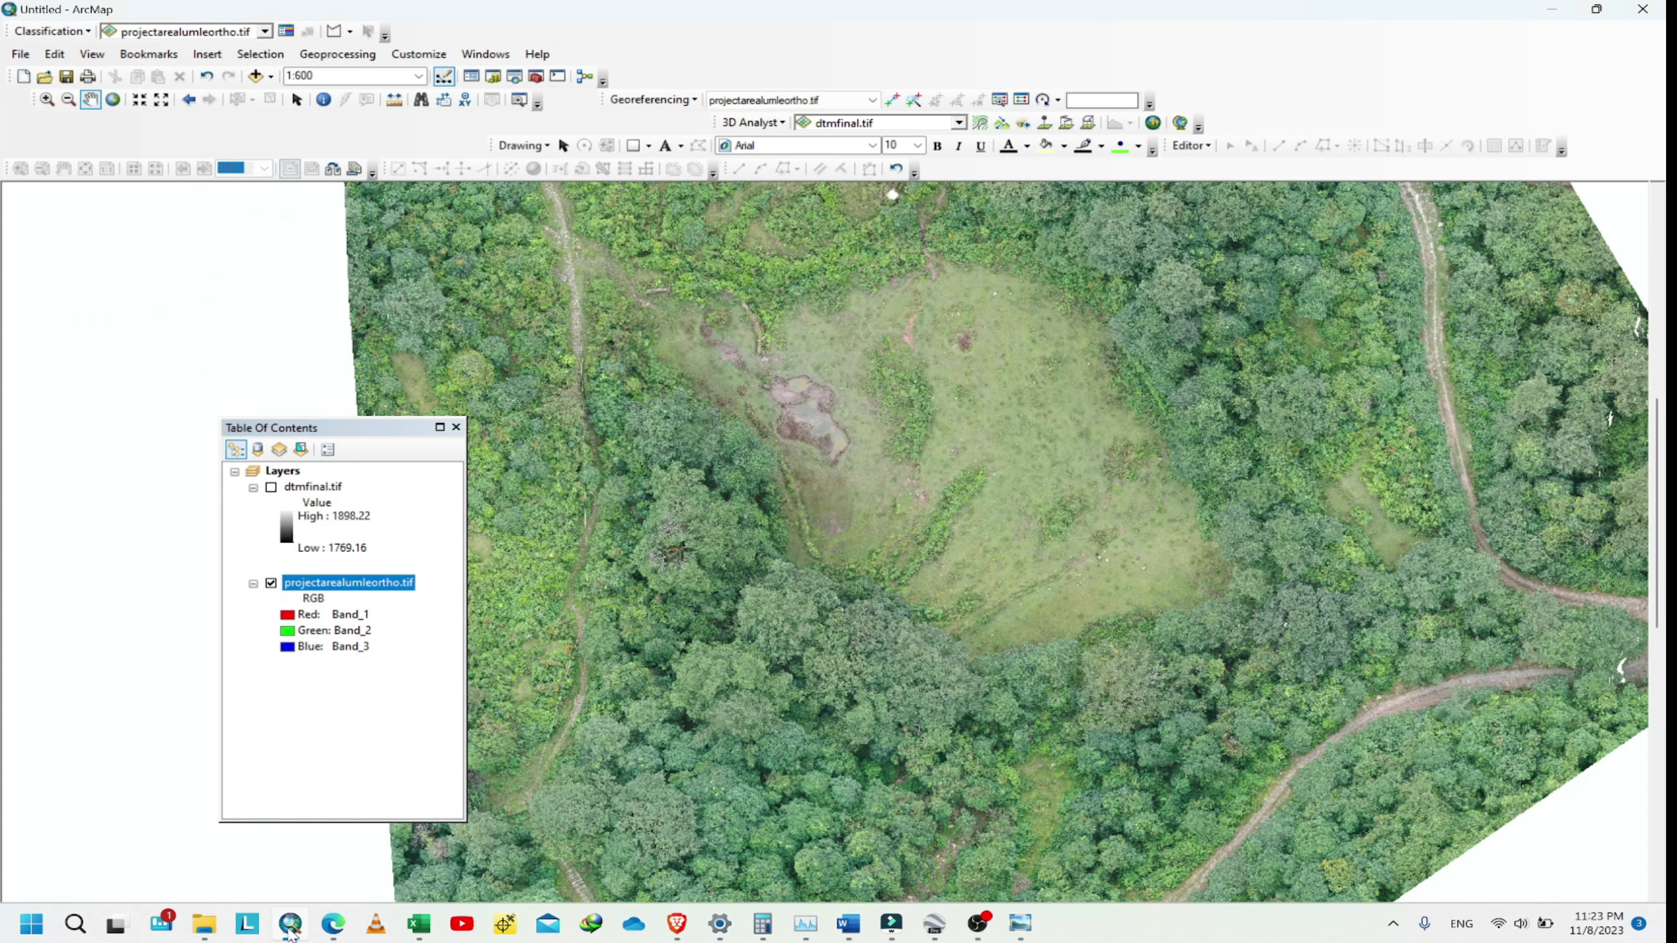
pyautogui.click(291, 932)
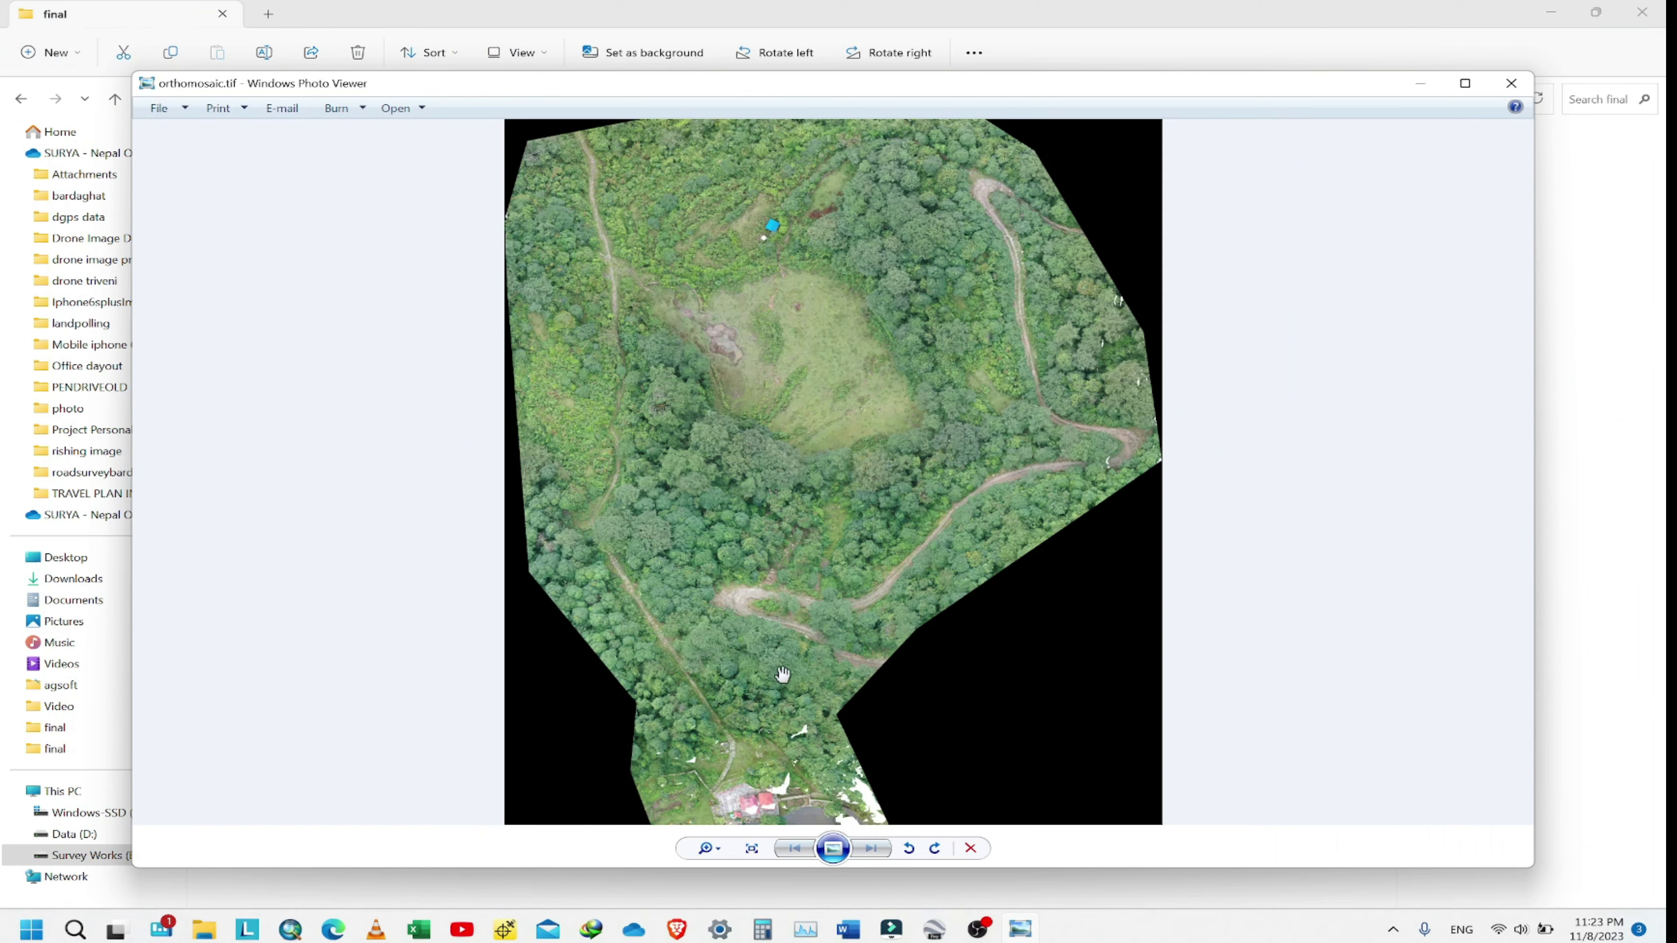
# Step: Examine the clearing and its surroundings at close range in the exported orthomosaic.tif, view the whole image, and close the viewer
pyautogui.scroll(5, 852, 577)
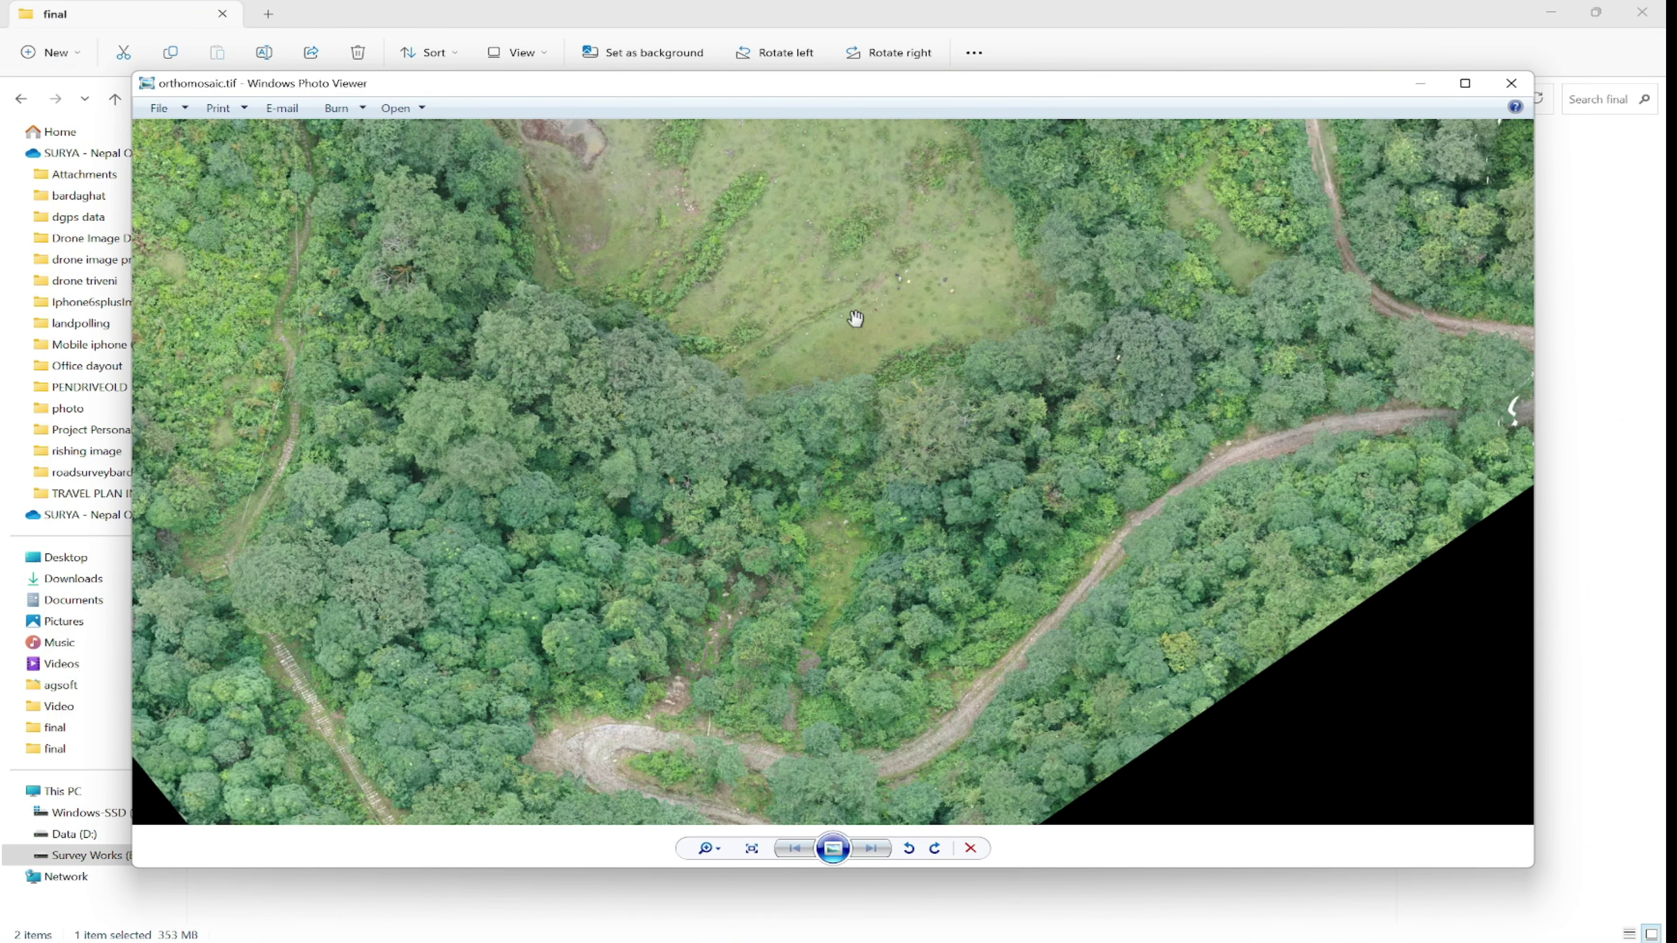
pyautogui.moveTo(854, 319); pyautogui.dragTo(921, 761)
pyautogui.moveTo(888, 423); pyautogui.dragTo(921, 601)
pyautogui.moveTo(906, 471); pyautogui.dragTo(904, 311)
pyautogui.moveTo(858, 700); pyautogui.dragTo(898, 330)
pyautogui.scroll(-4, 799, 516)
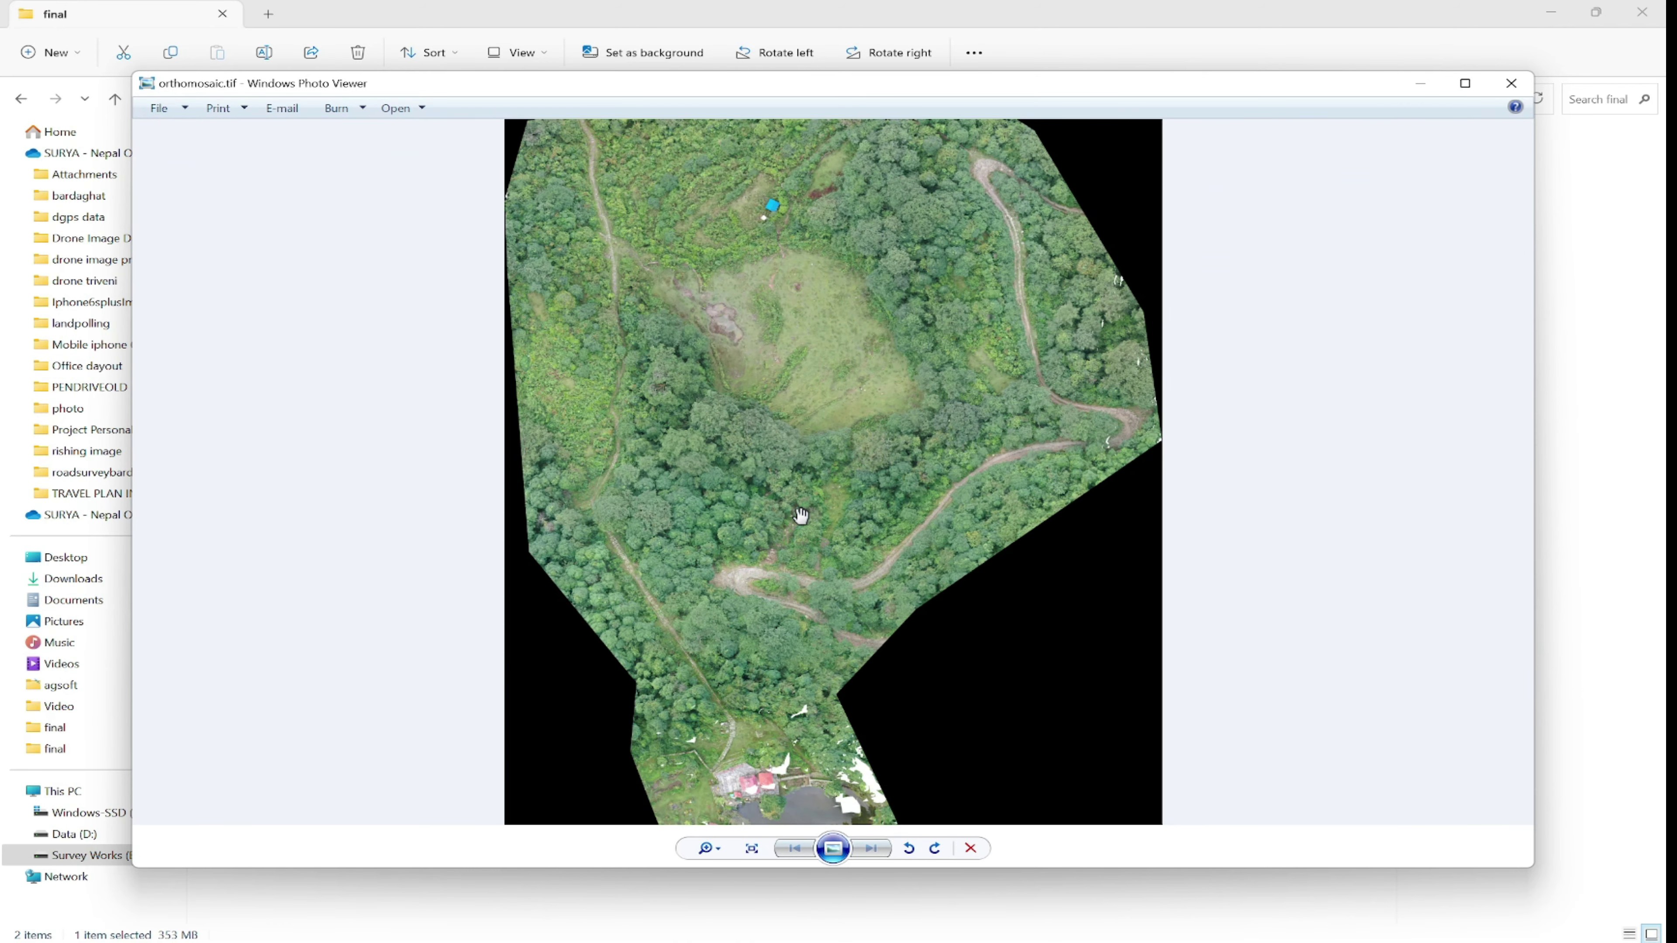
pyautogui.scroll(-2, 801, 515)
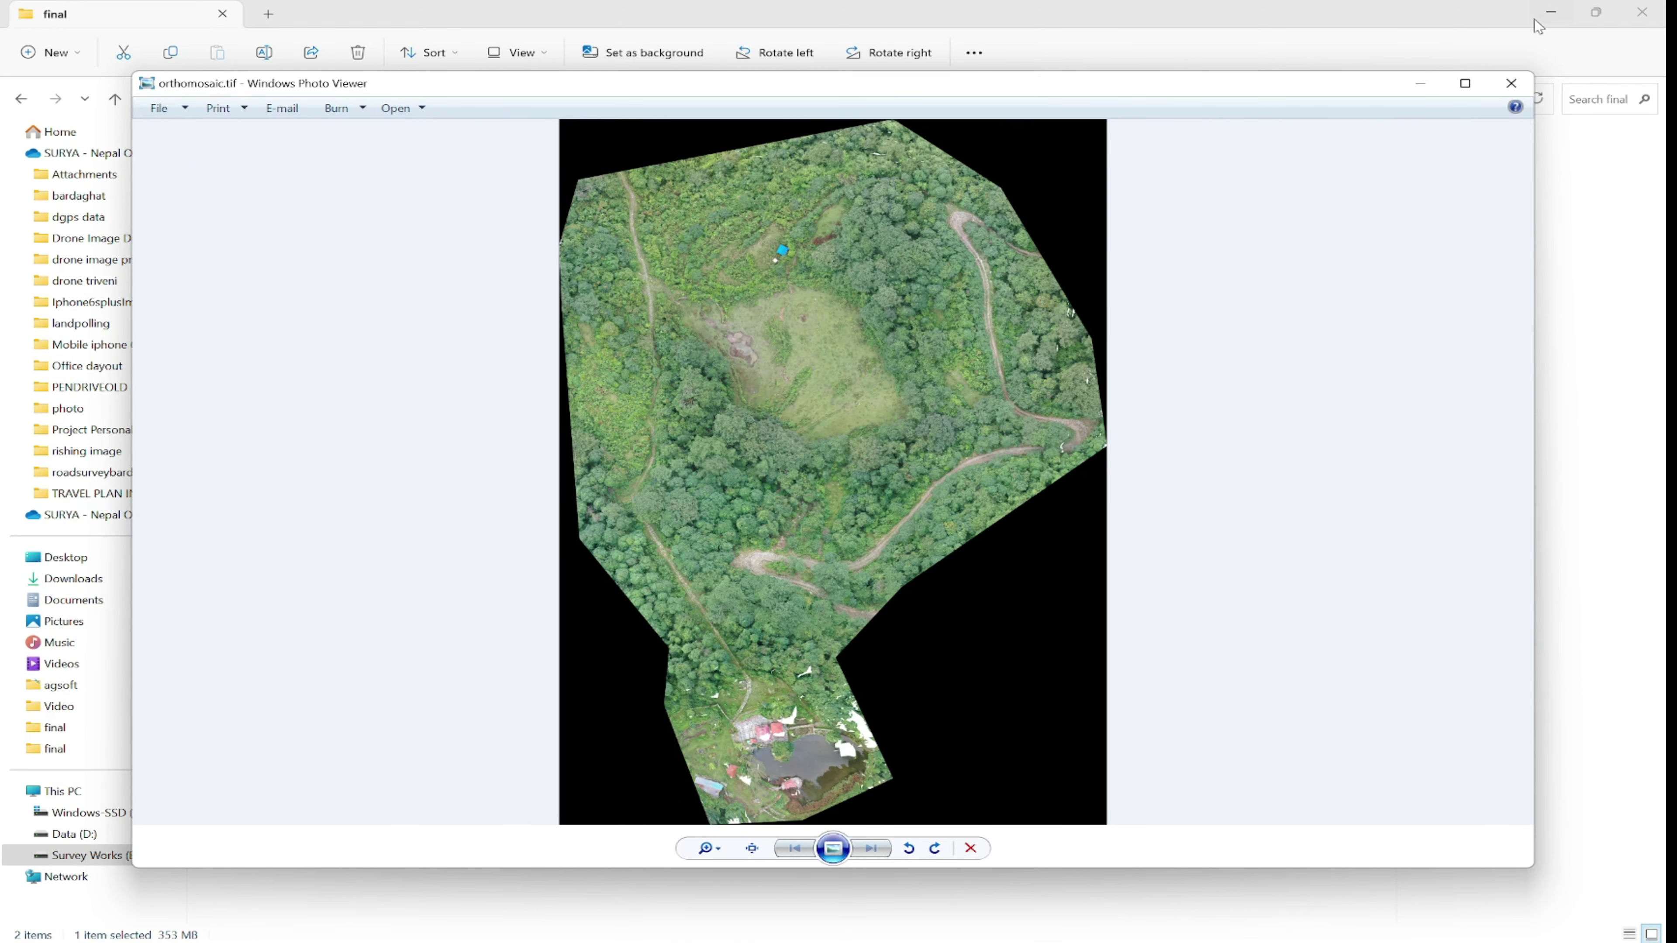
pyautogui.click(1518, 84)
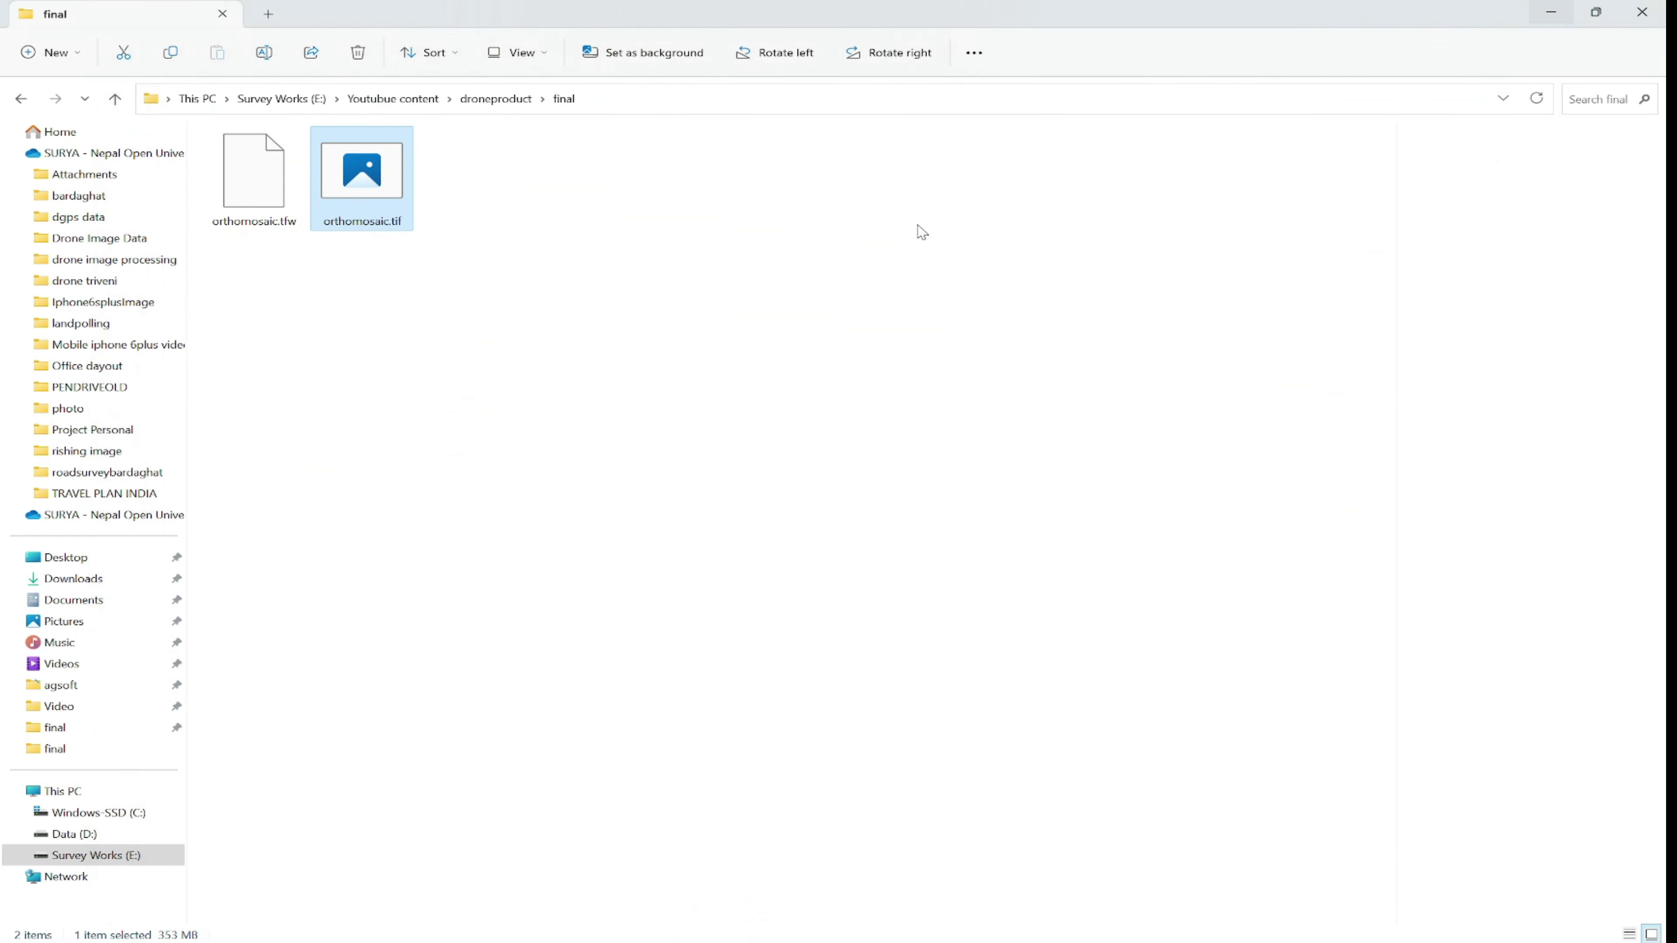
# Step: Reopen orthomosaic.tif, inspect the ground detail in the grassy clearing at high magnification, and close the image
pyautogui.doubleClick(376, 197)
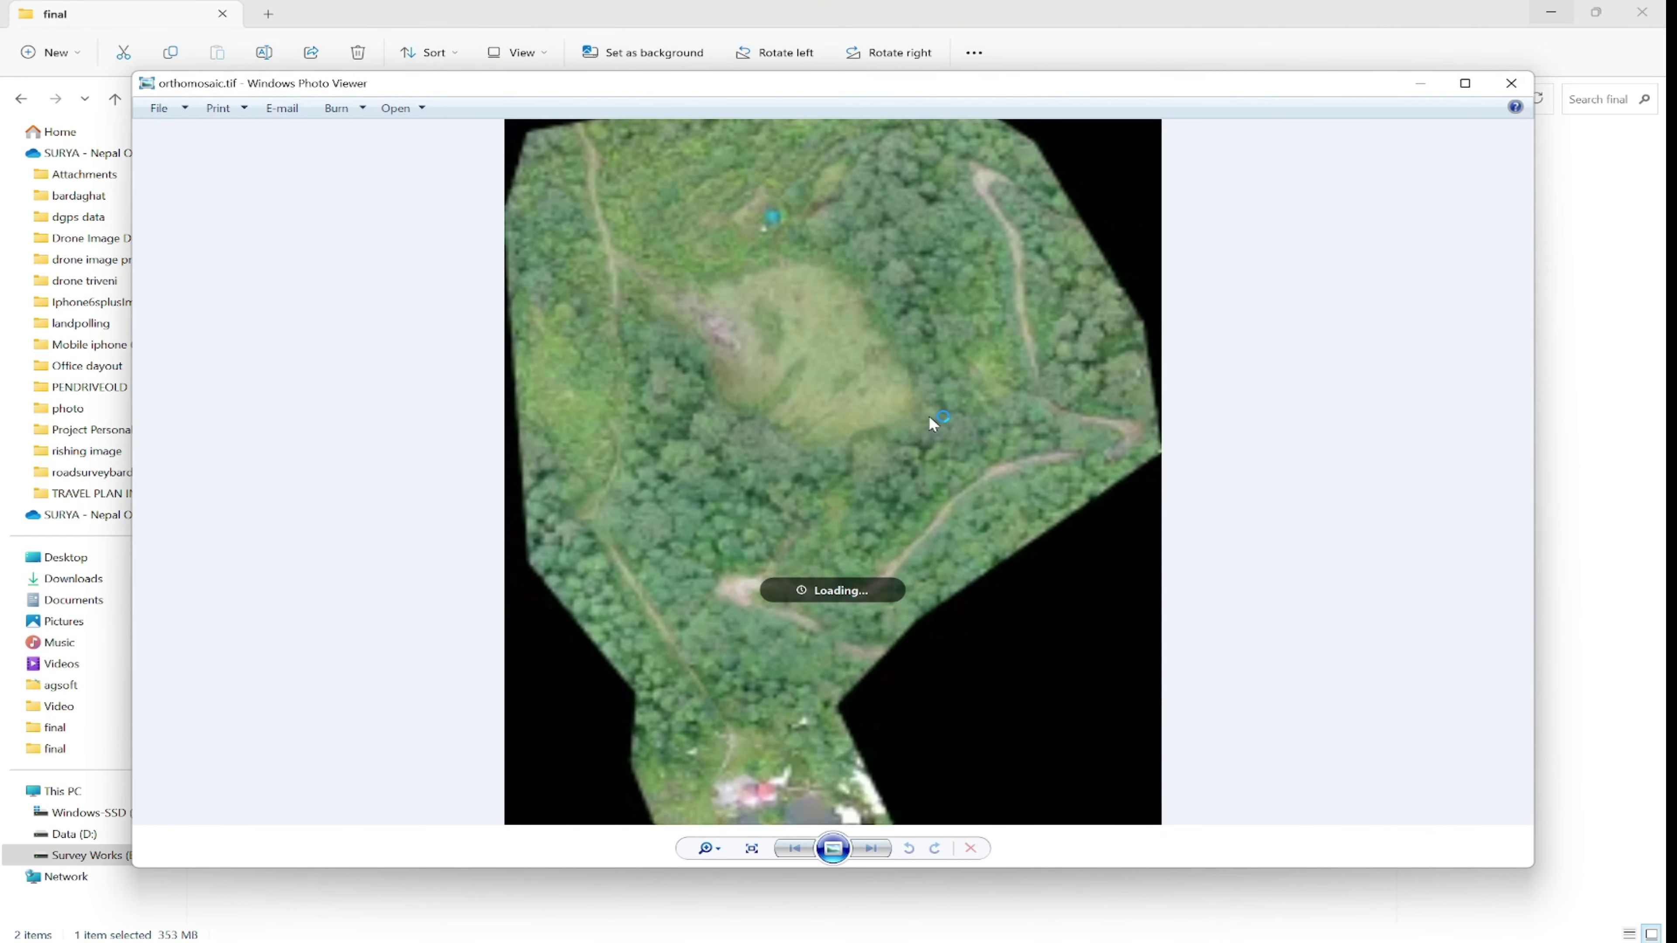
pyautogui.scroll(4, 854, 409)
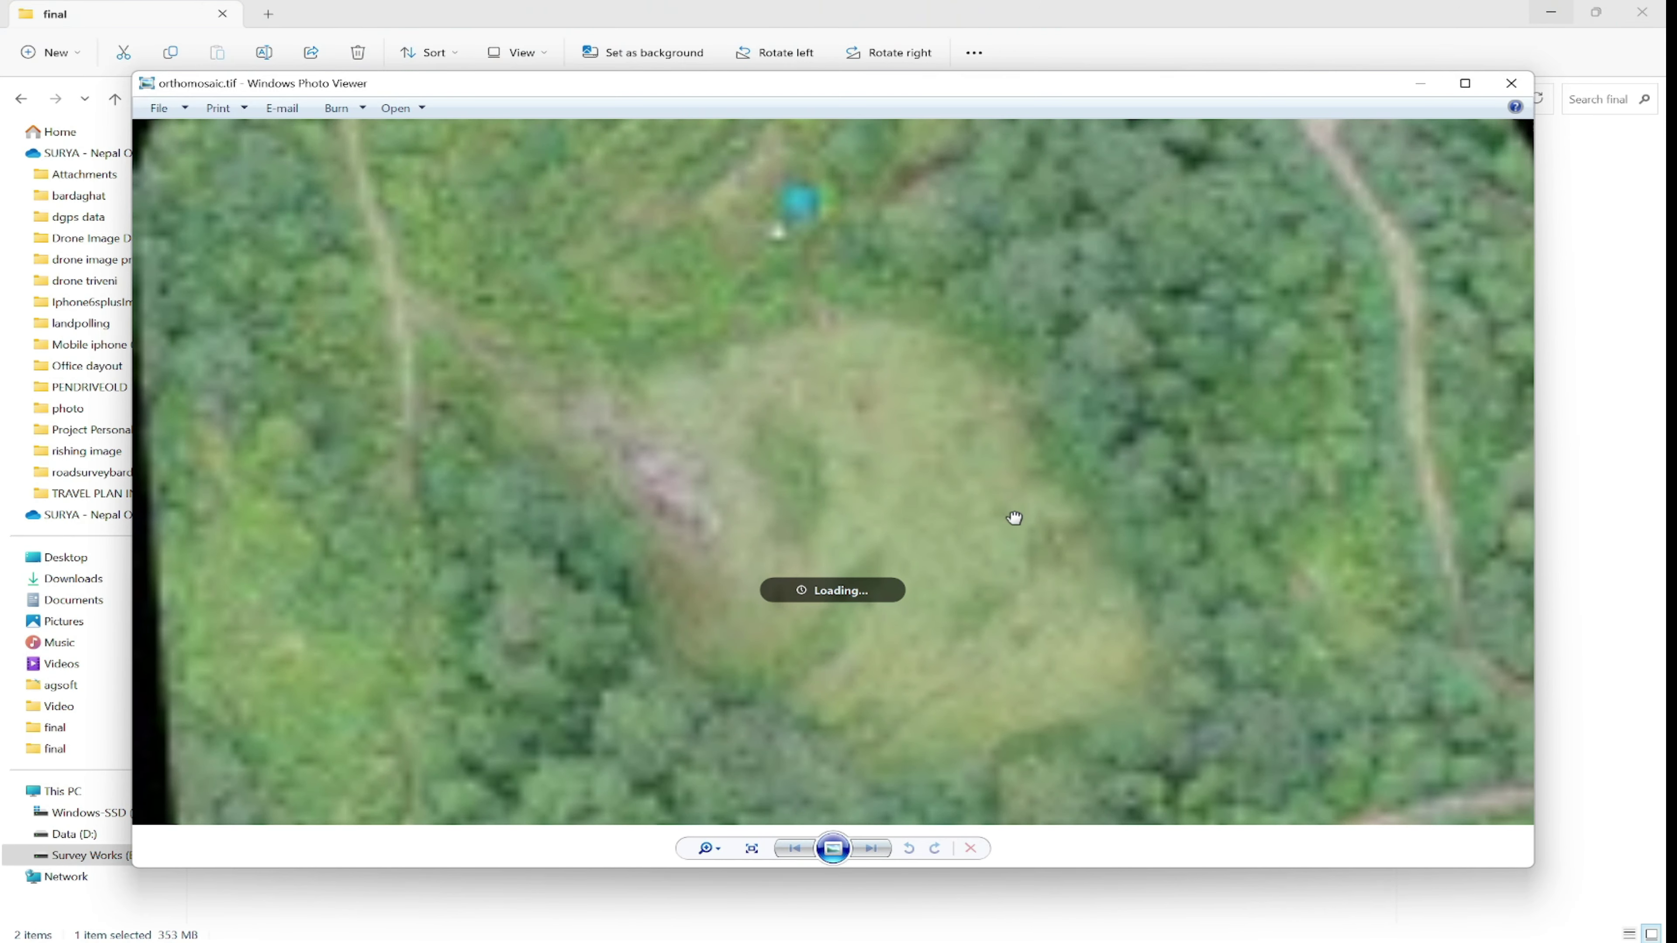
pyautogui.moveTo(1119, 363); pyautogui.dragTo(1007, 355)
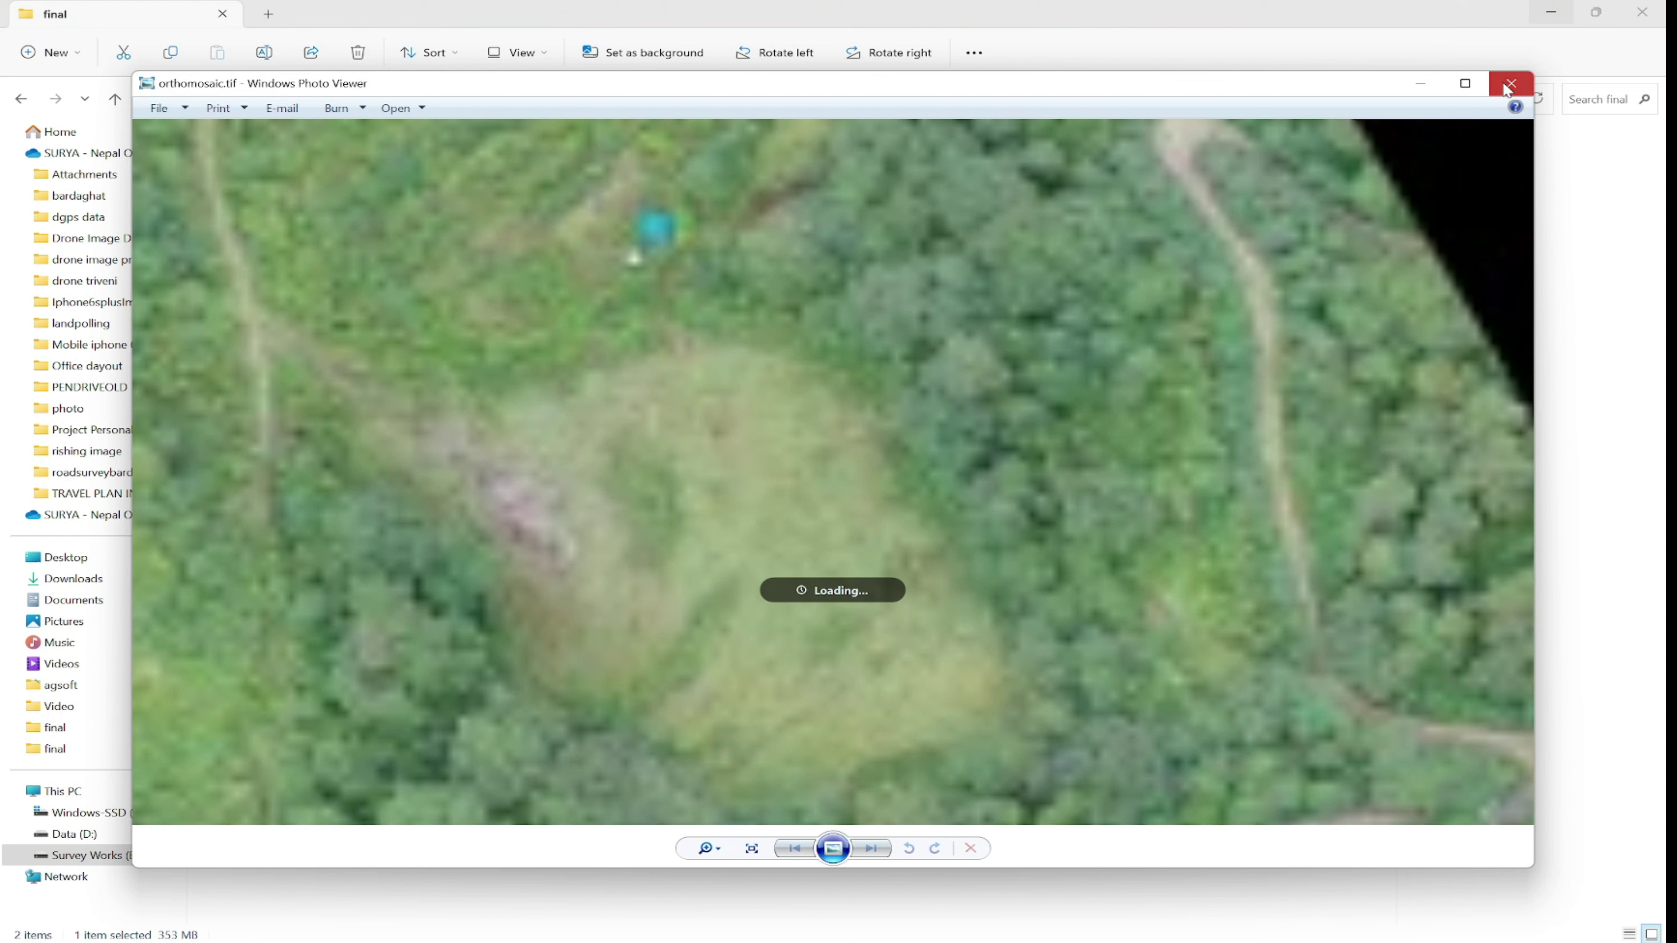
pyautogui.scroll(5, 926, 248)
pyautogui.moveTo(926, 247); pyautogui.dragTo(1031, 661)
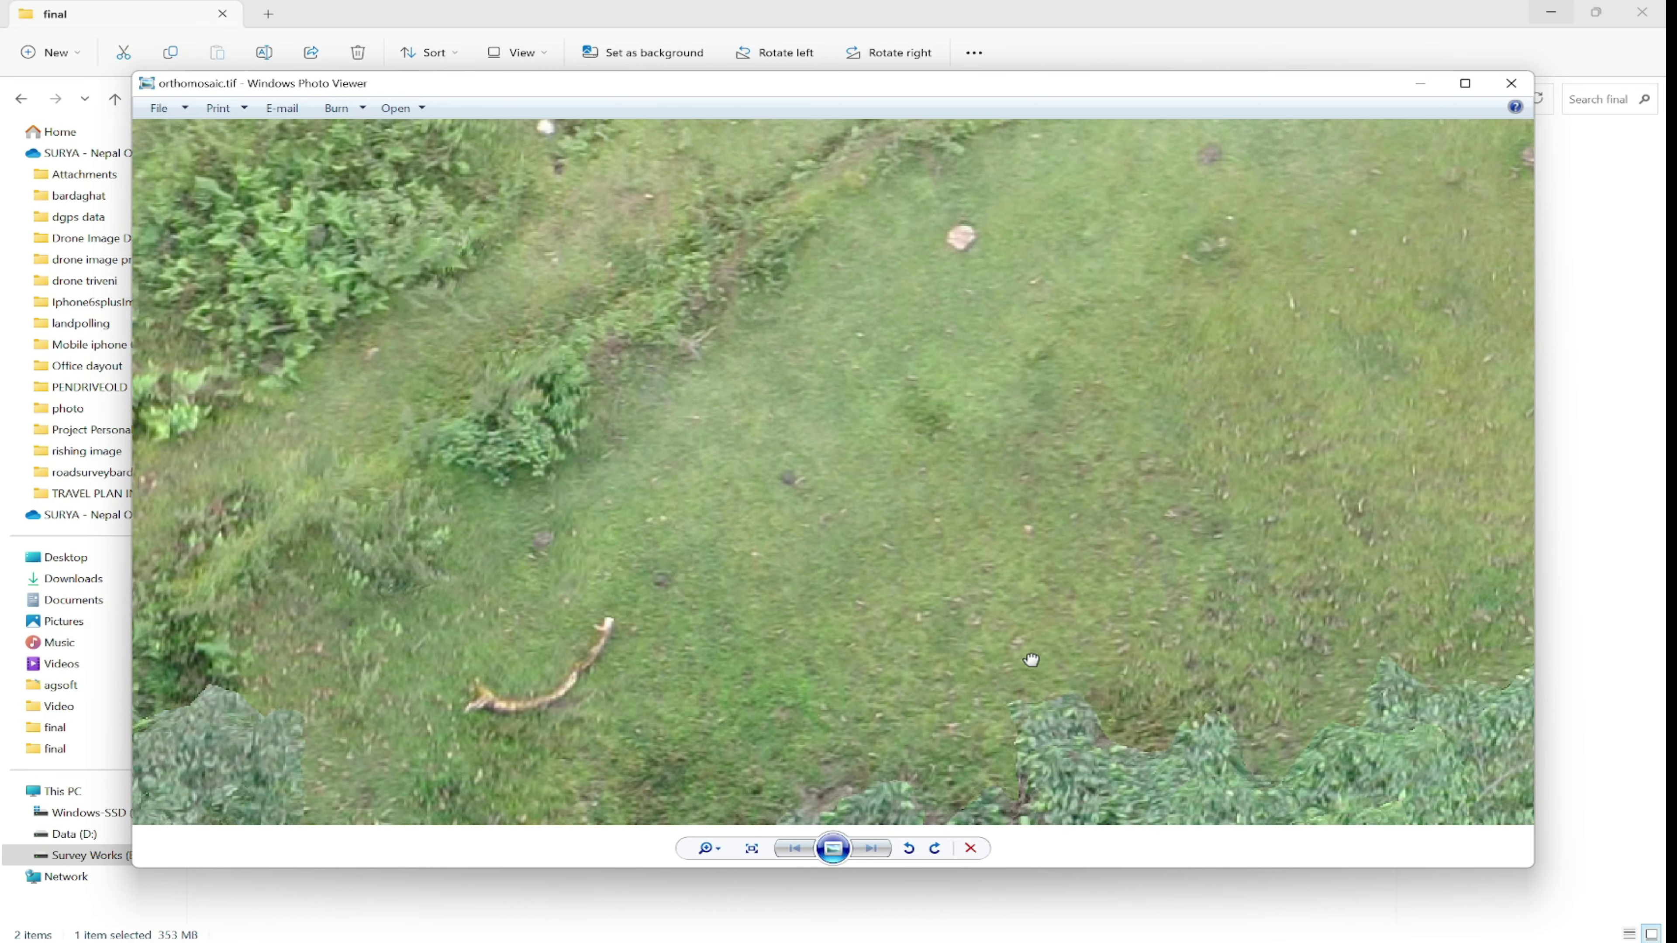
pyautogui.moveTo(1075, 186); pyautogui.dragTo(765, 662)
pyautogui.moveTo(1015, 392); pyautogui.dragTo(1101, 640)
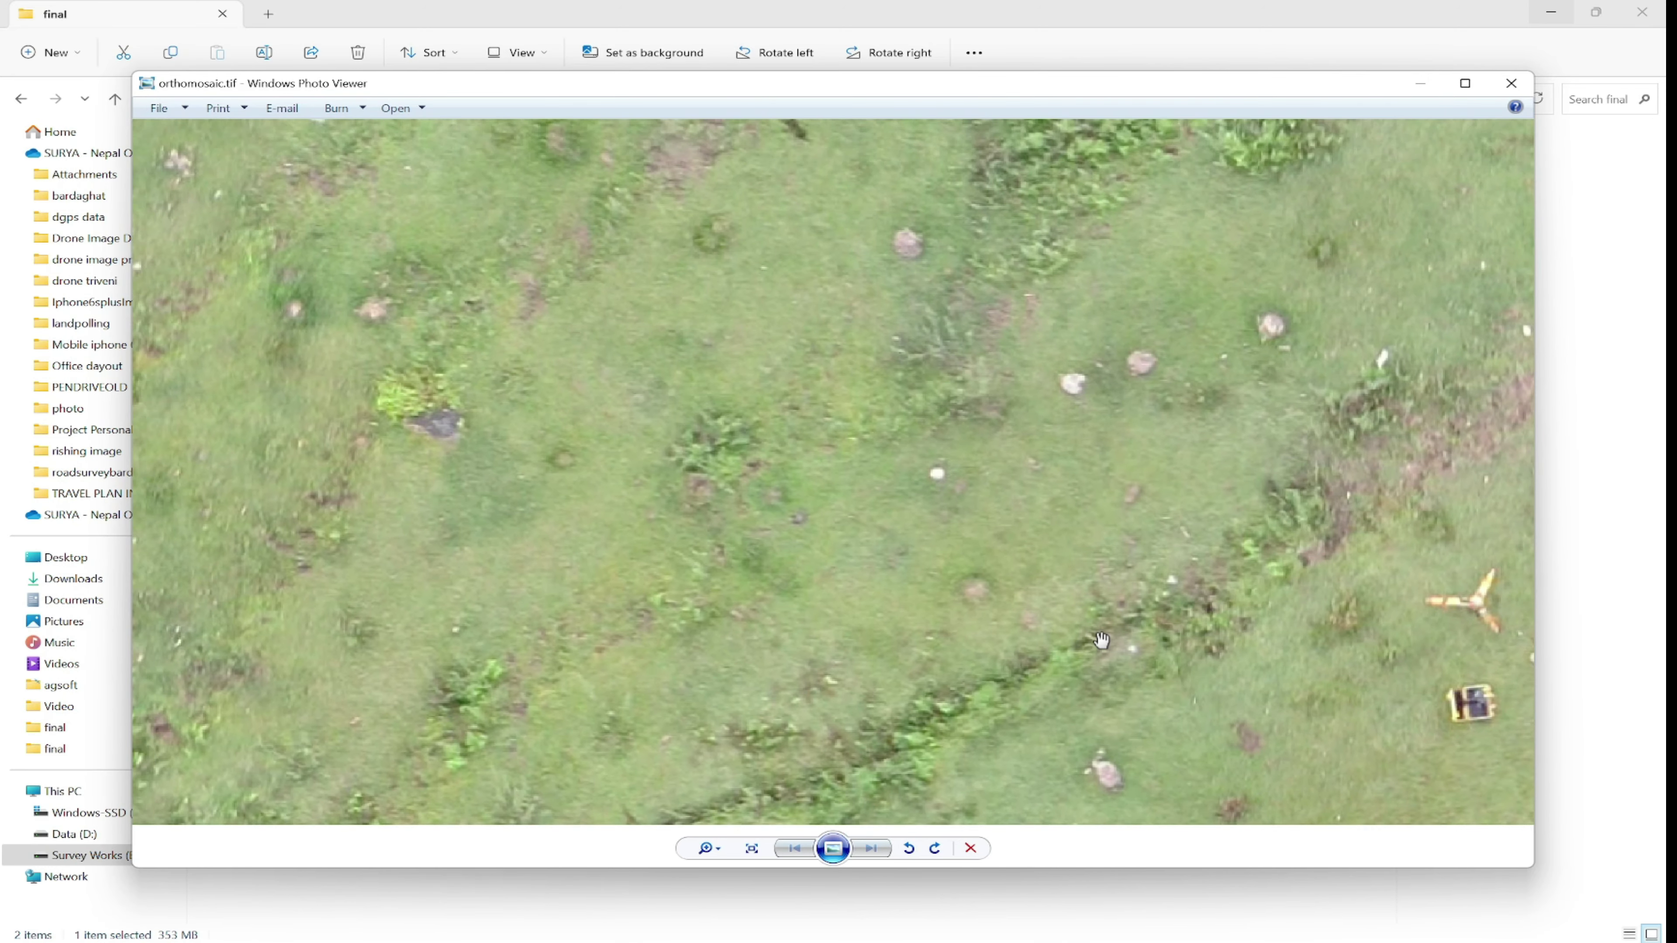
pyautogui.scroll(-5, 1101, 639)
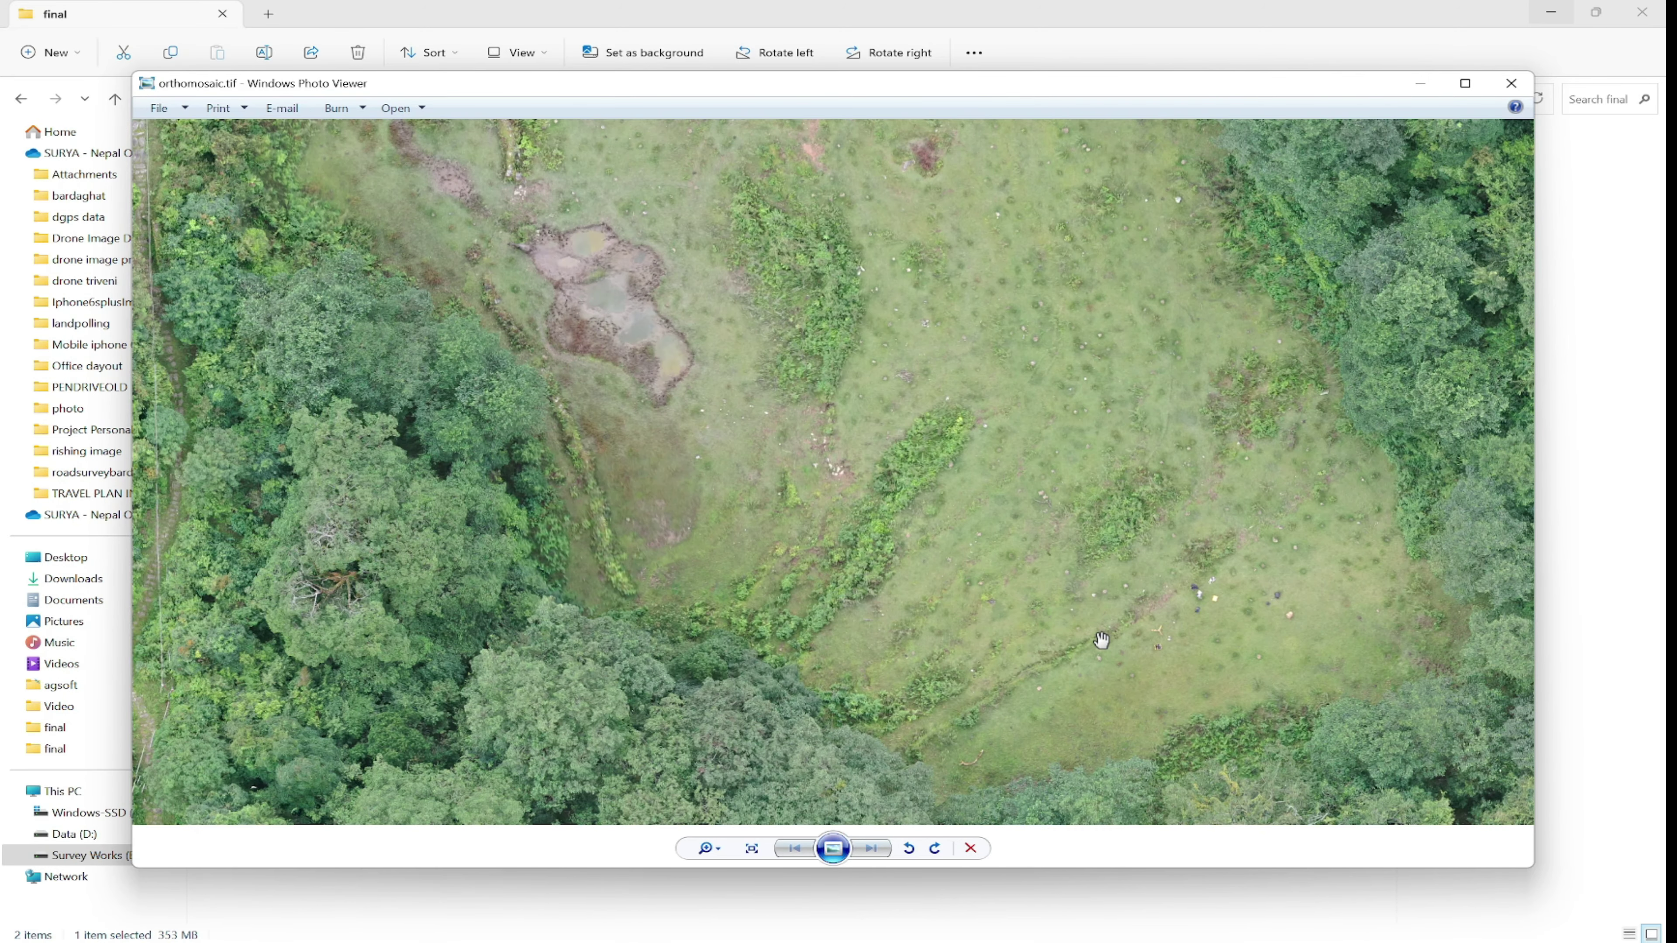
pyautogui.scroll(-3, 1102, 639)
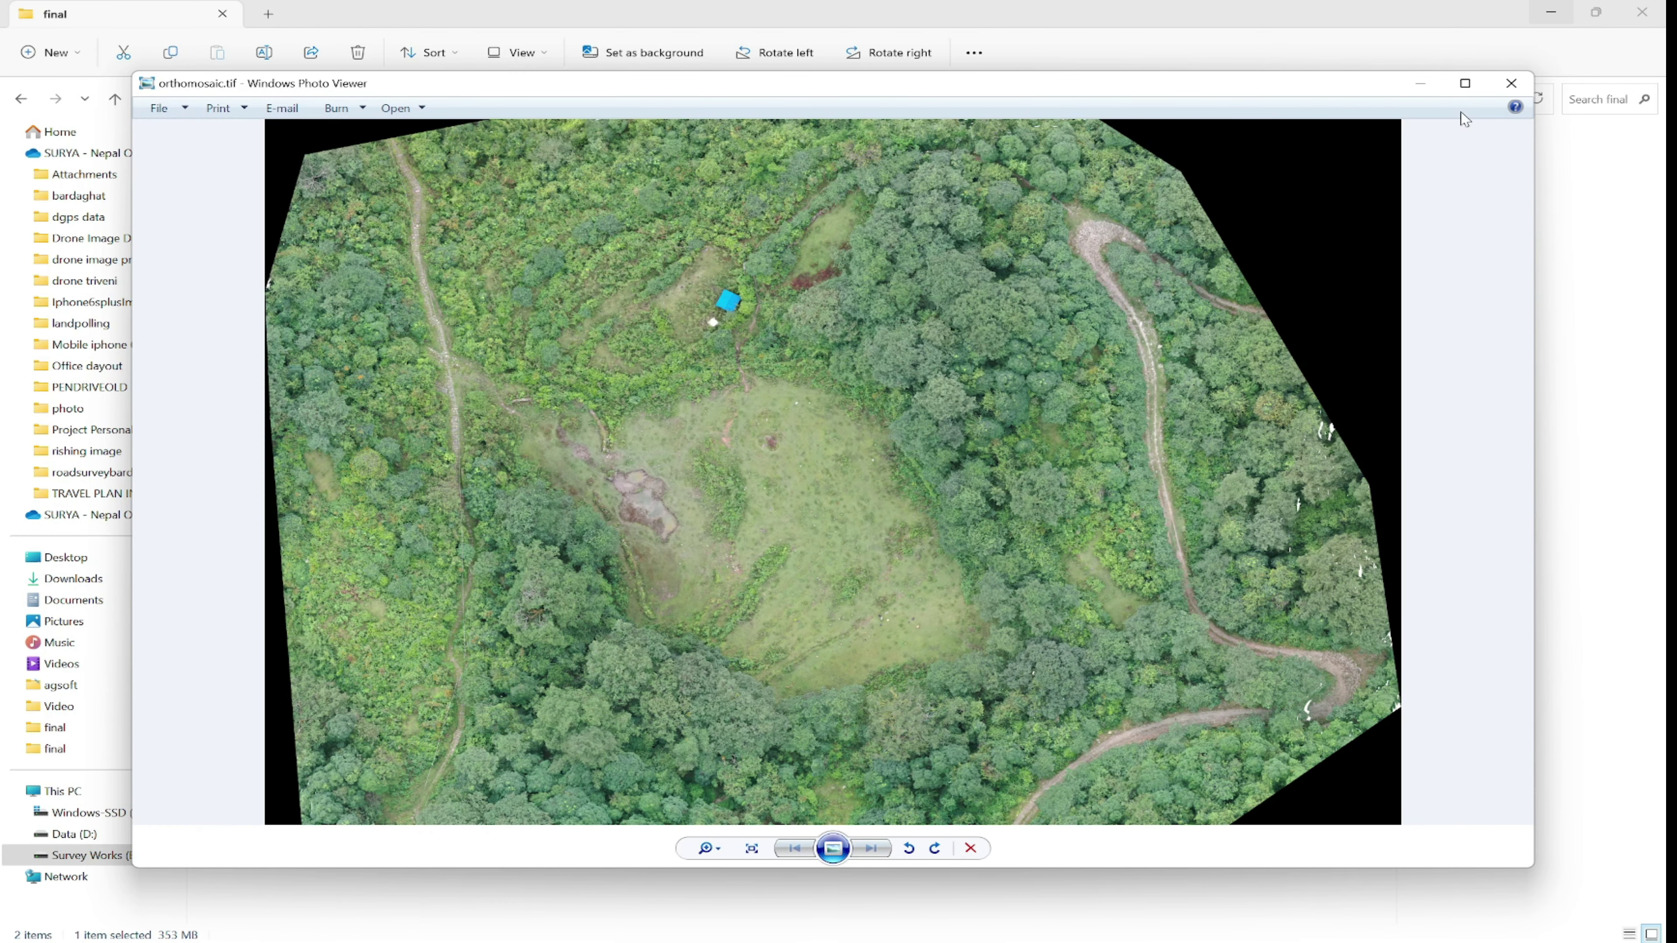
pyautogui.click(1511, 82)
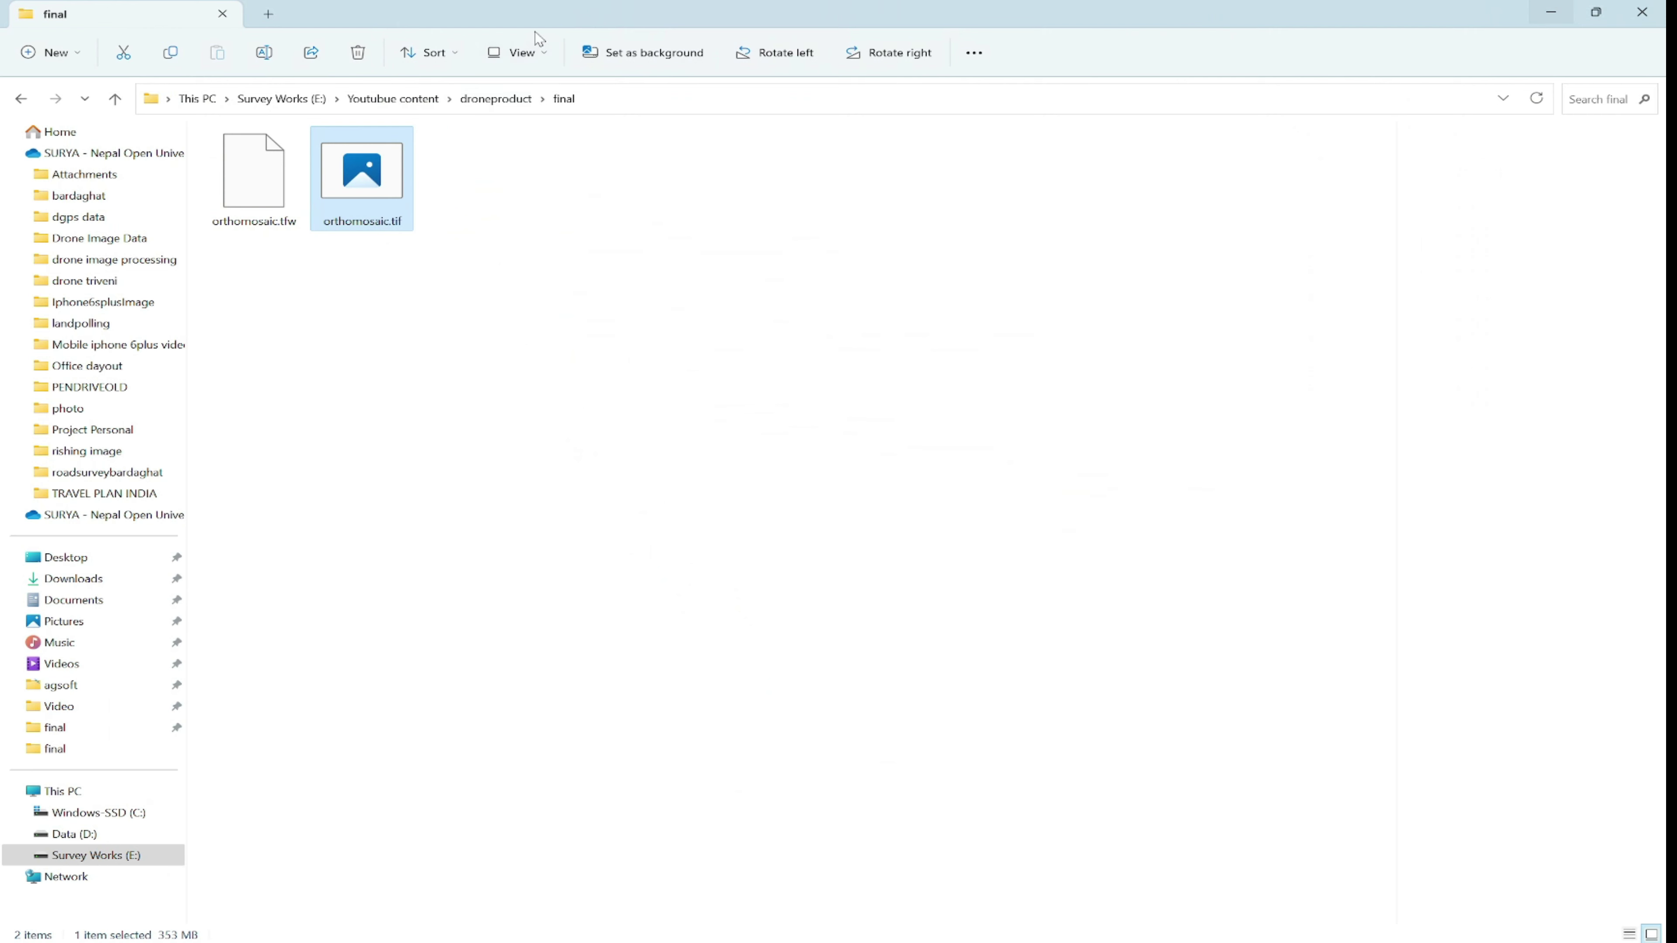
# Step: Return to the droneproduct folder, and in ArcMap display the full dtmfinal.tif layer with projectarealumleortho.tif hidden
pyautogui.click(496, 98)
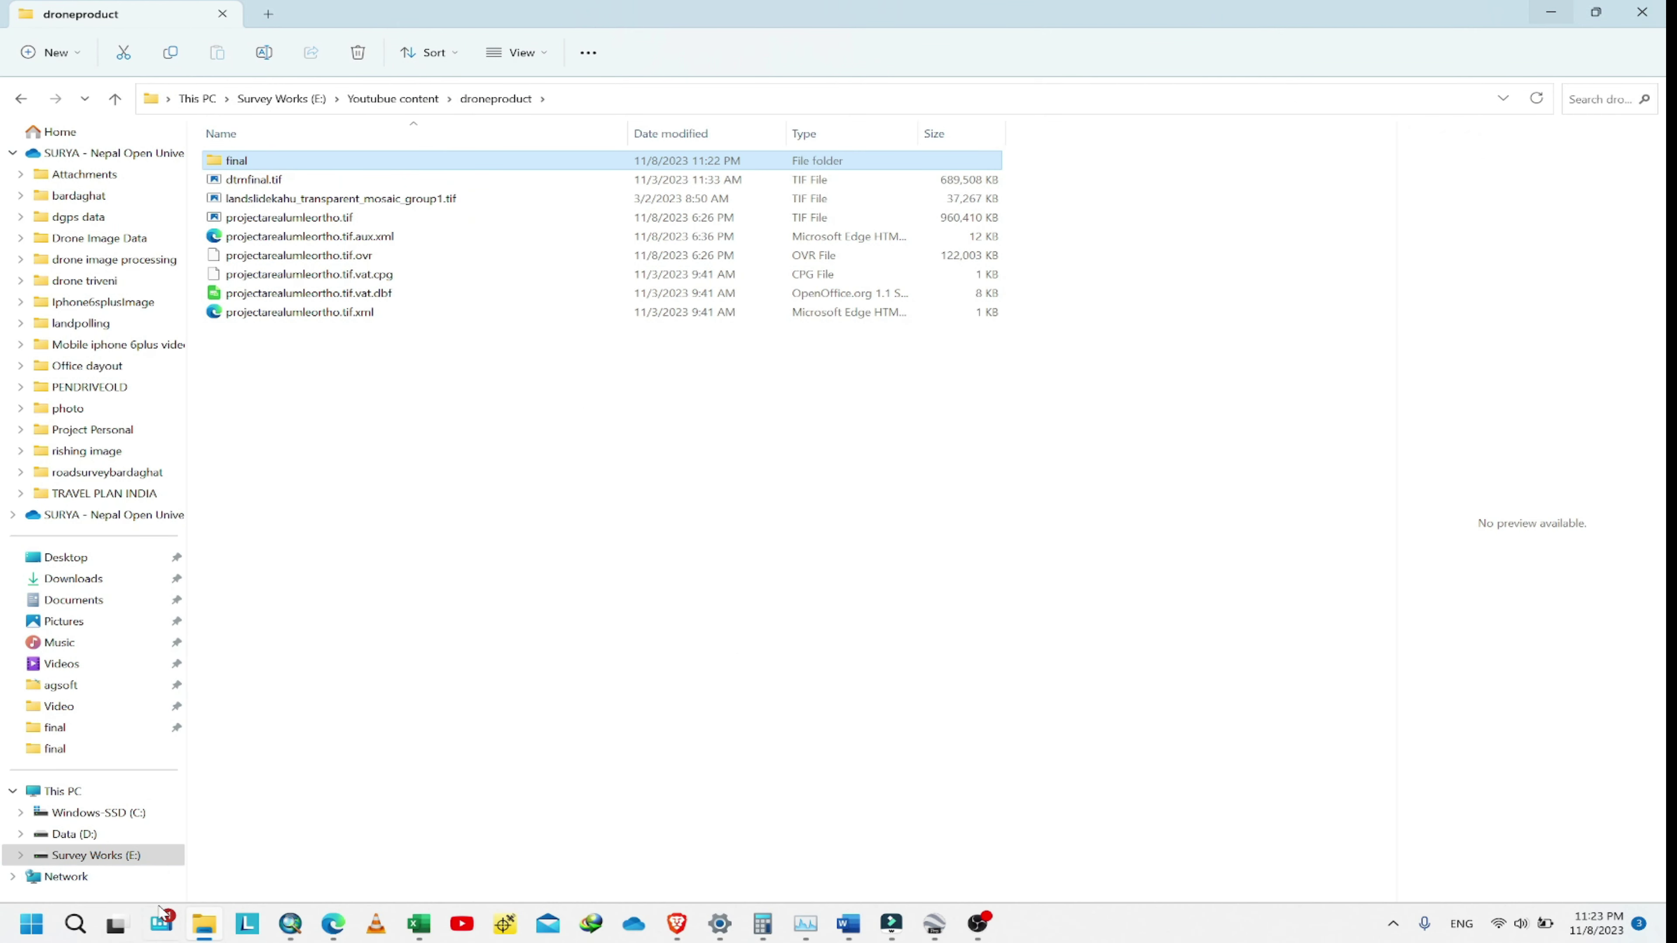
pyautogui.click(291, 924)
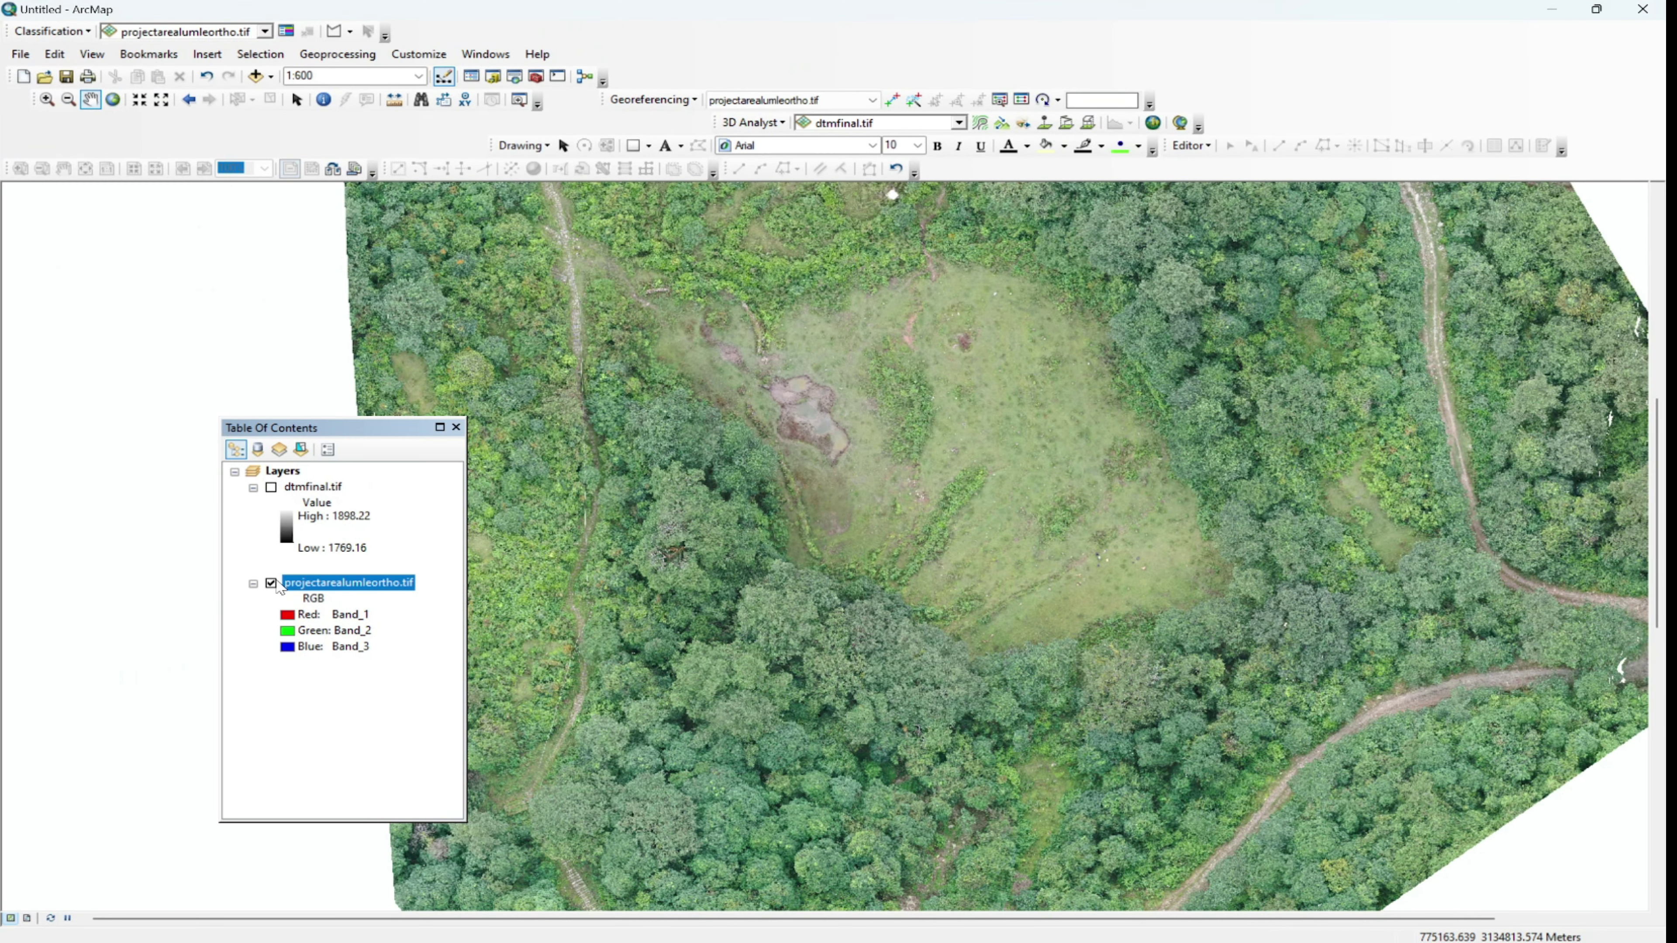
pyautogui.click(271, 583)
pyautogui.click(272, 490)
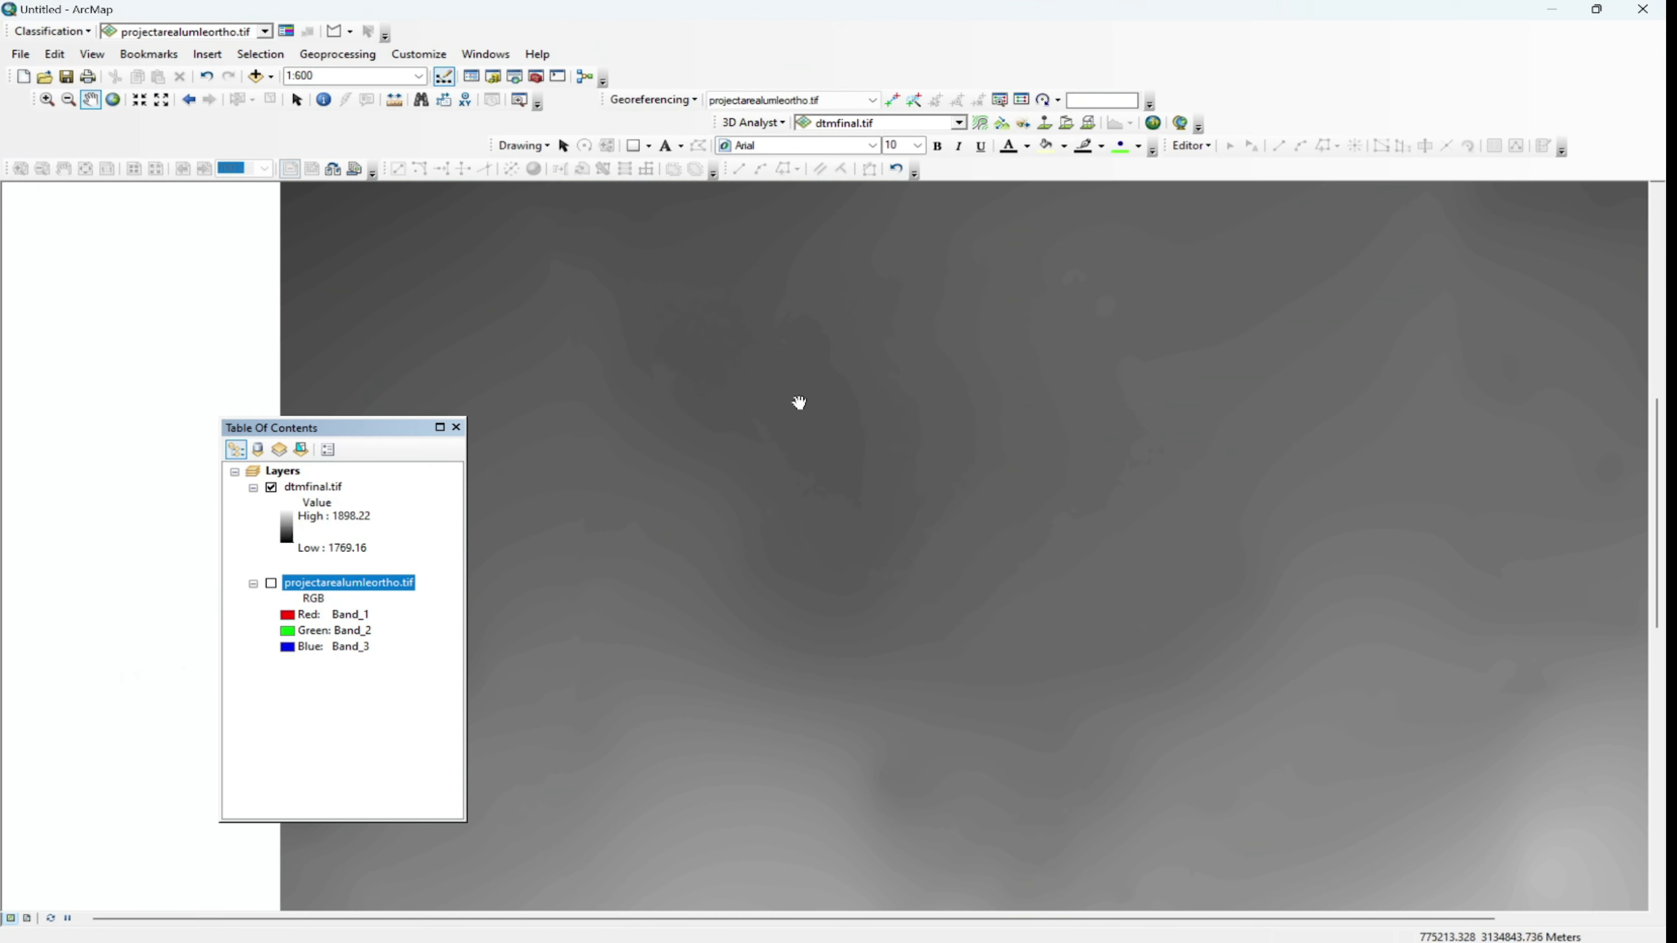
pyautogui.scroll(3, 797, 401)
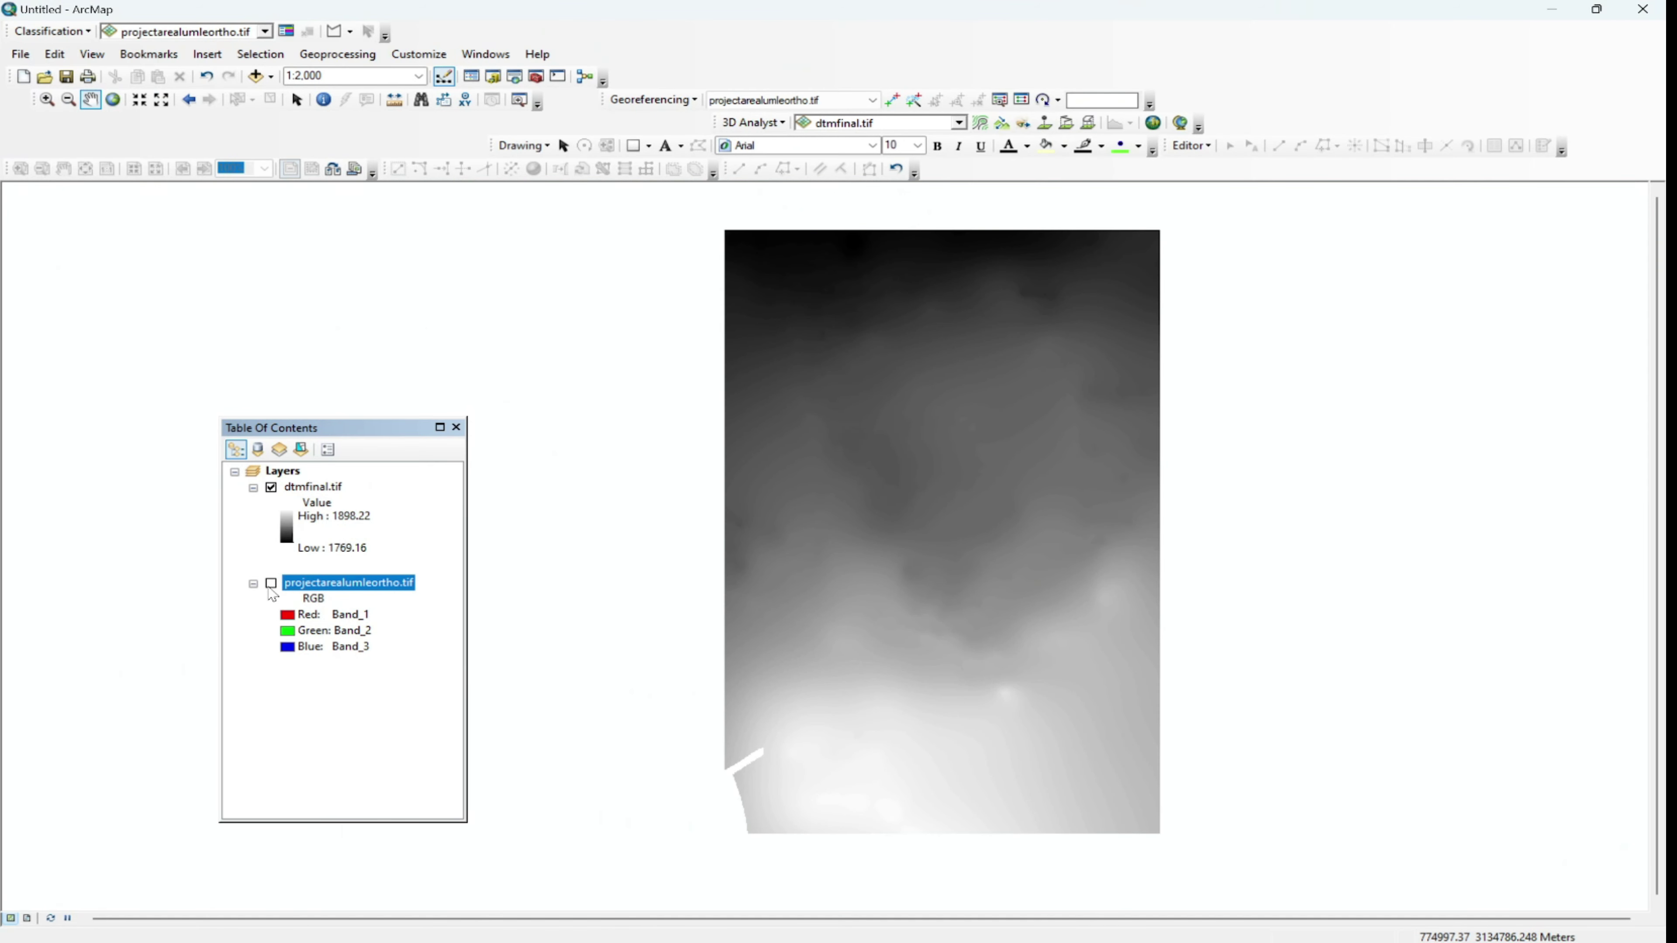
pyautogui.click(271, 584)
pyautogui.click(271, 489)
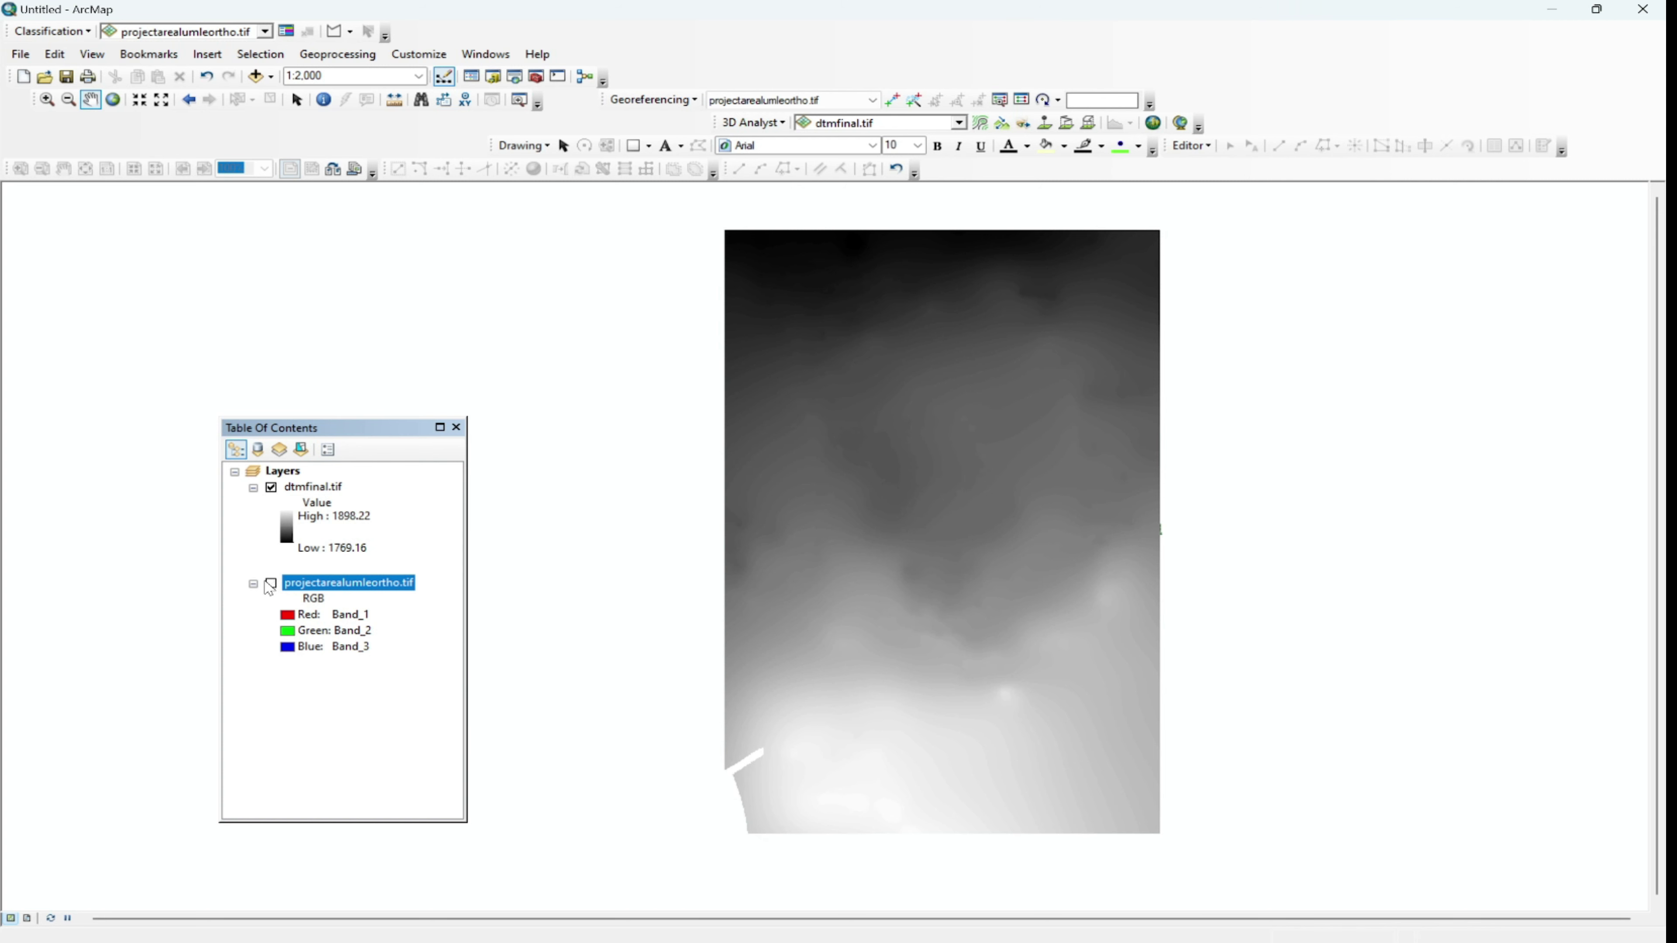
pyautogui.click(271, 583)
# Step: Apply the green-yellow-red-brown-white elevation color ramp to dtmfinal.tif with the hillshade effect enabled
pyautogui.click(281, 529)
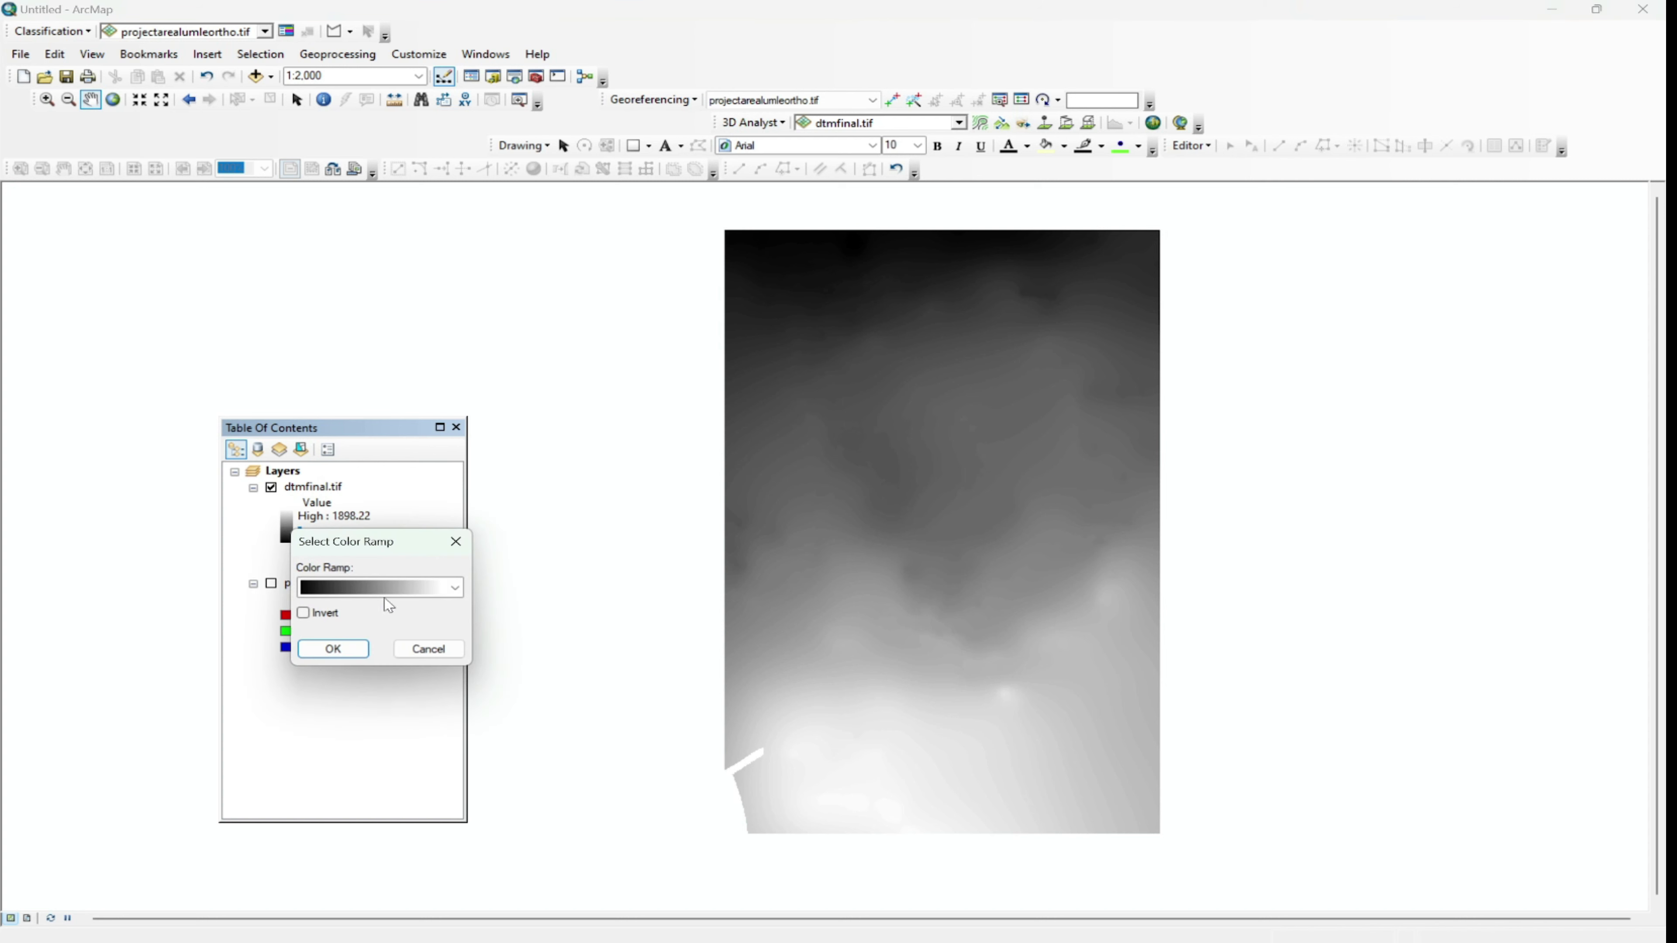
pyautogui.click(455, 542)
pyautogui.rightClick(307, 489)
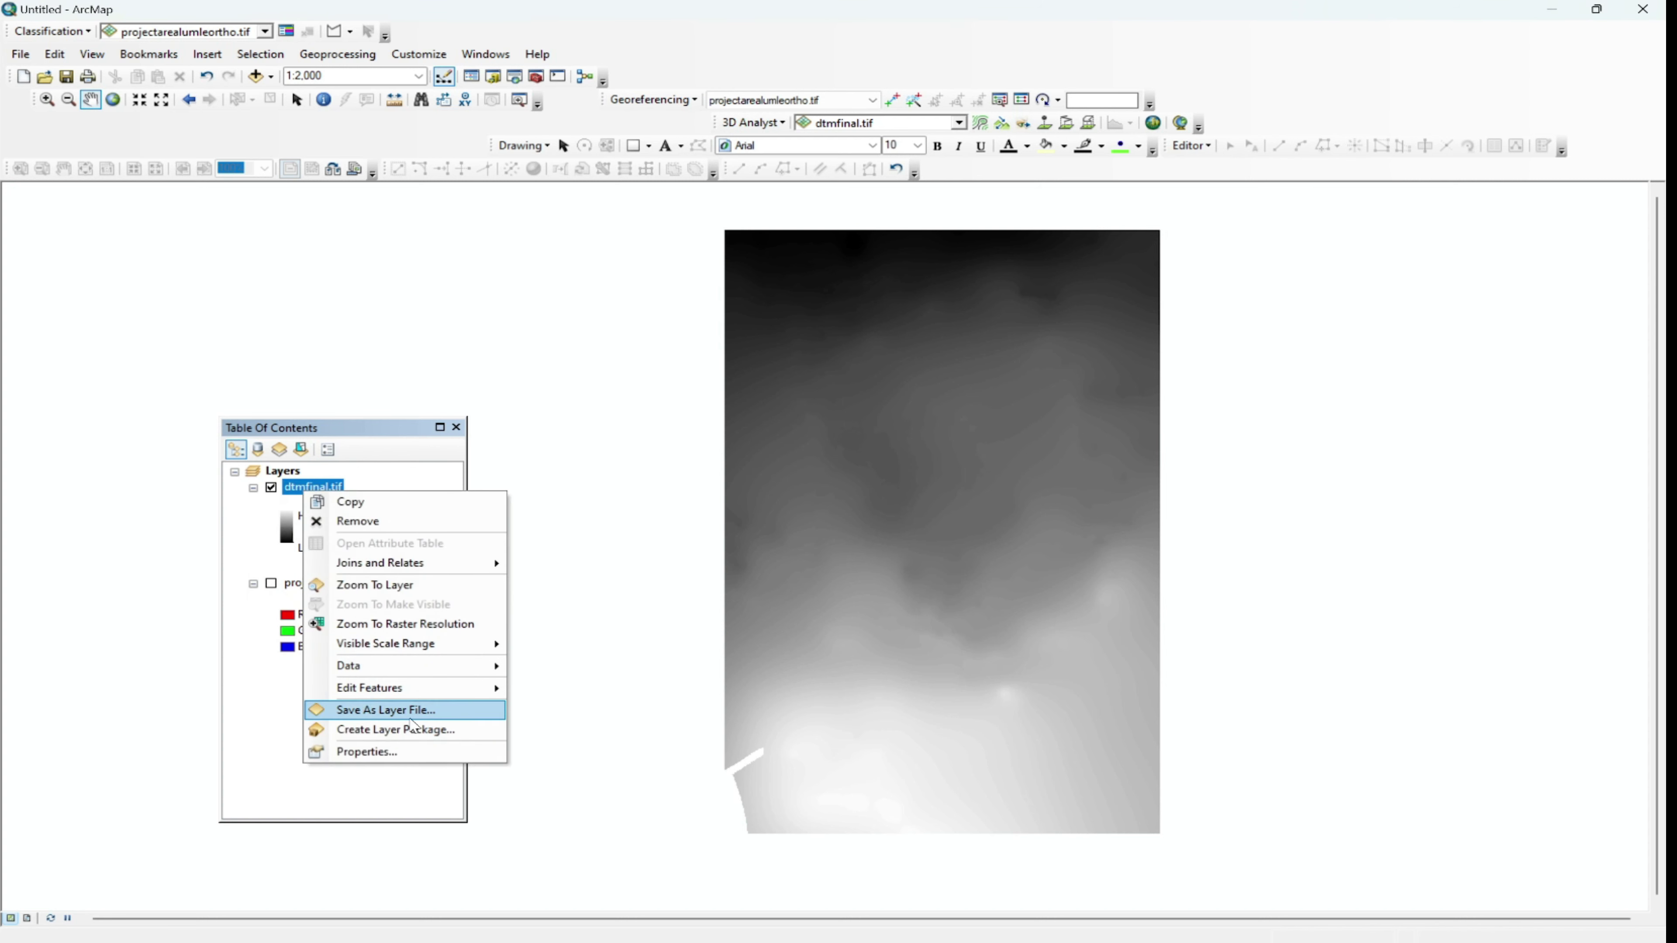
pyautogui.click(421, 753)
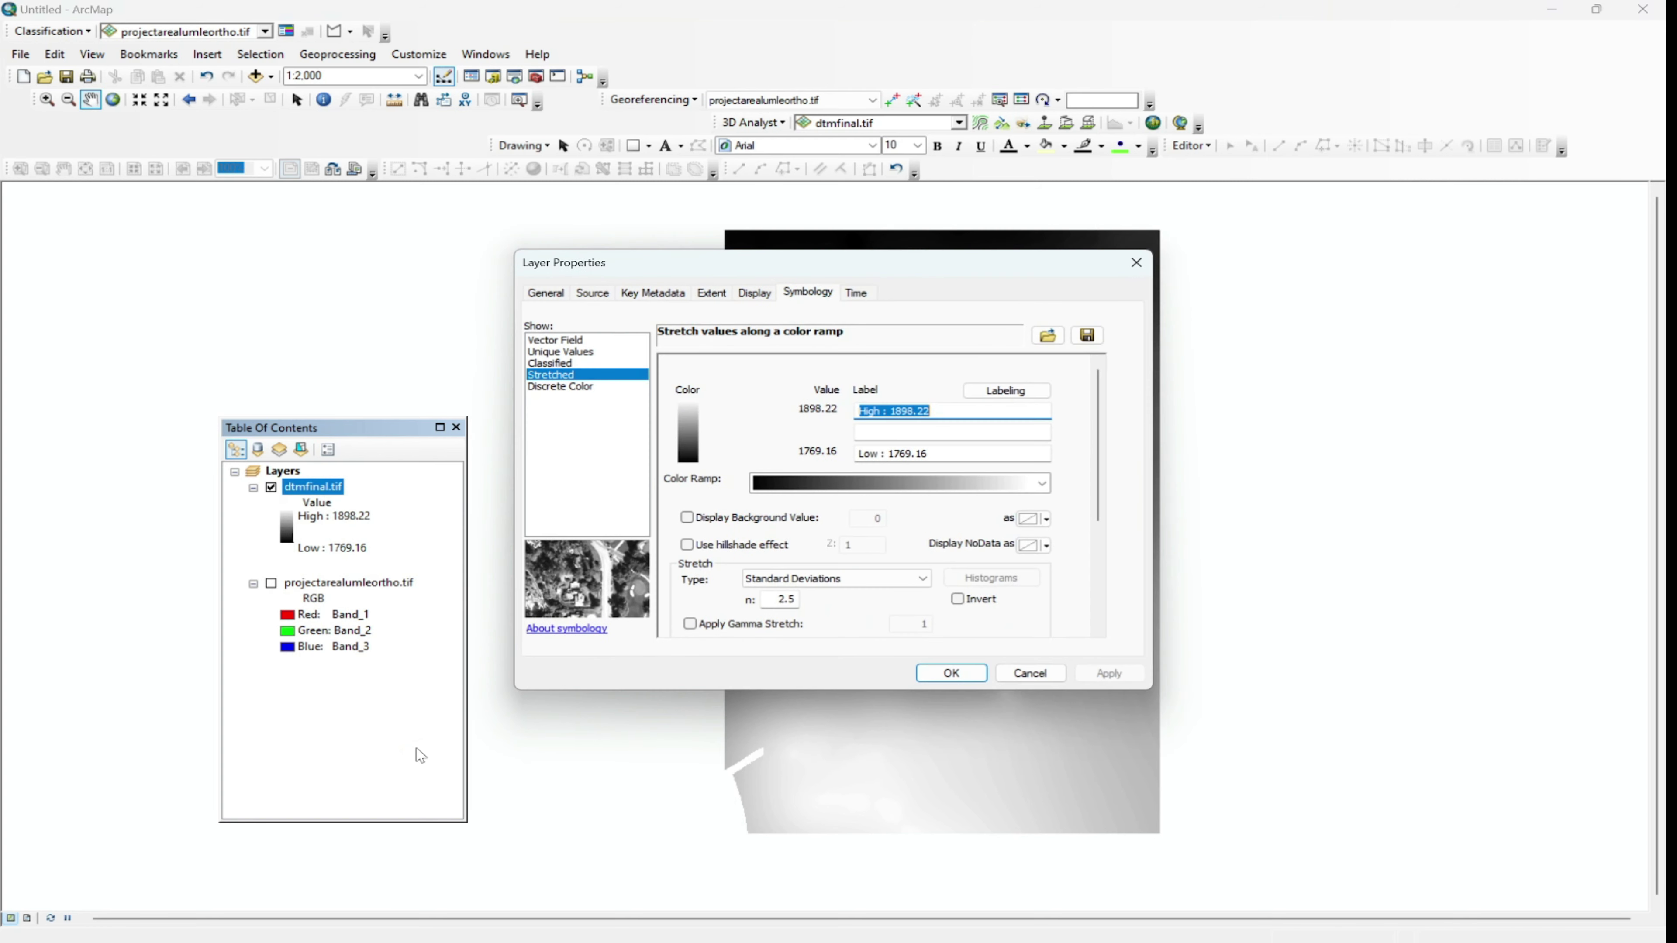
pyautogui.click(906, 487)
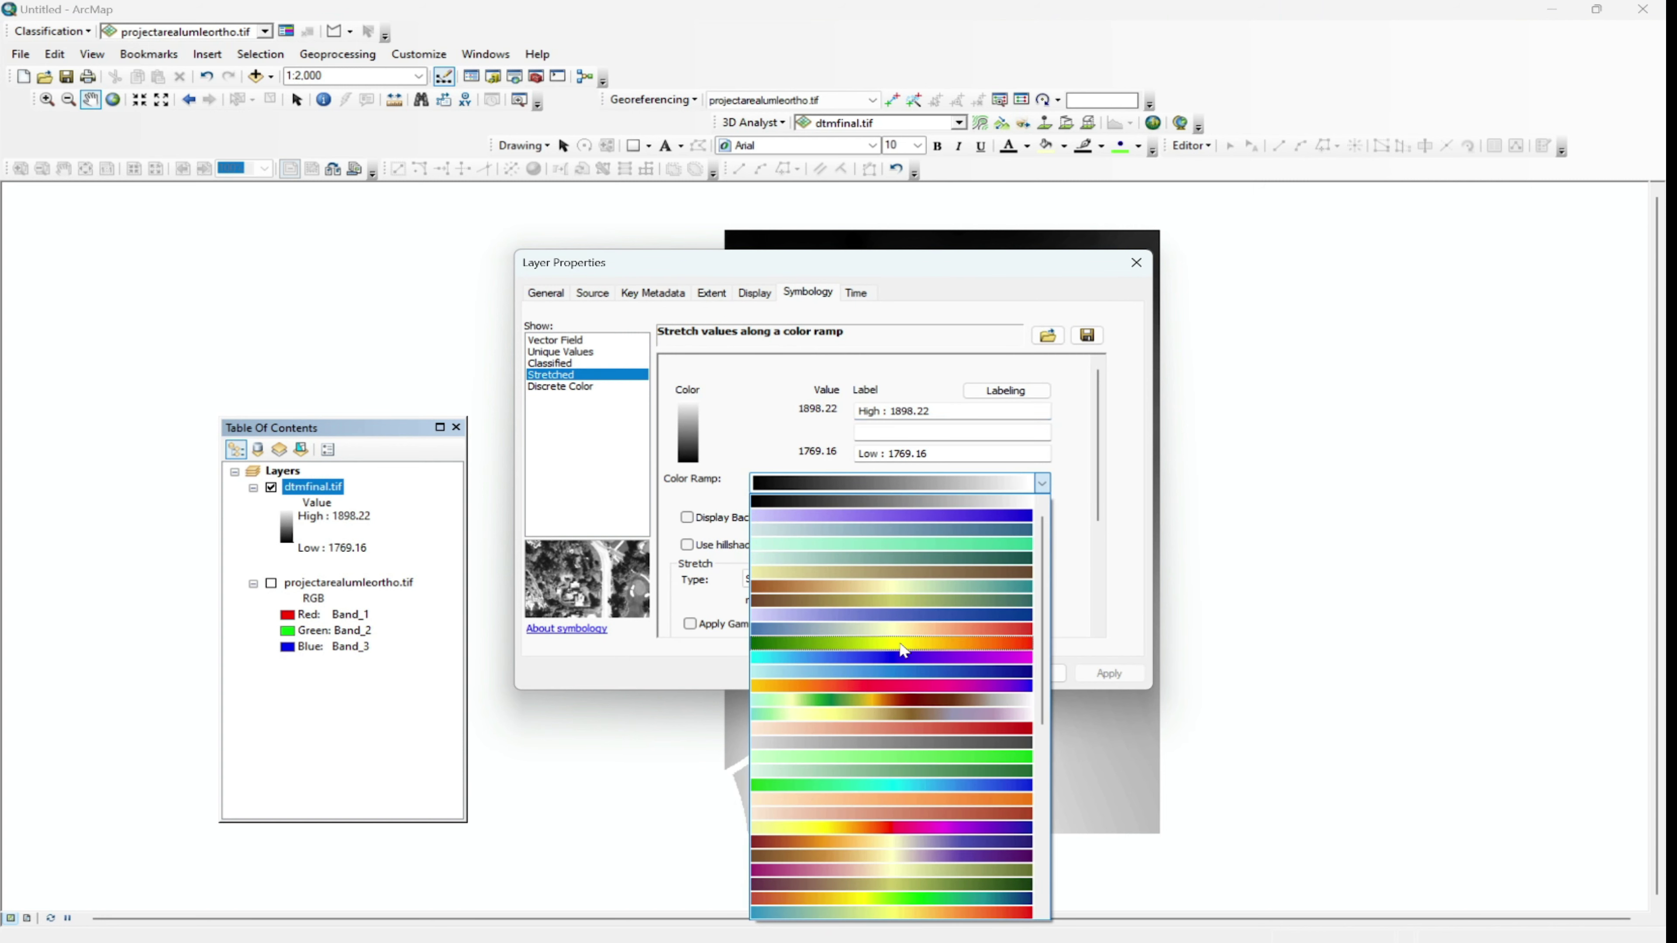
pyautogui.click(914, 701)
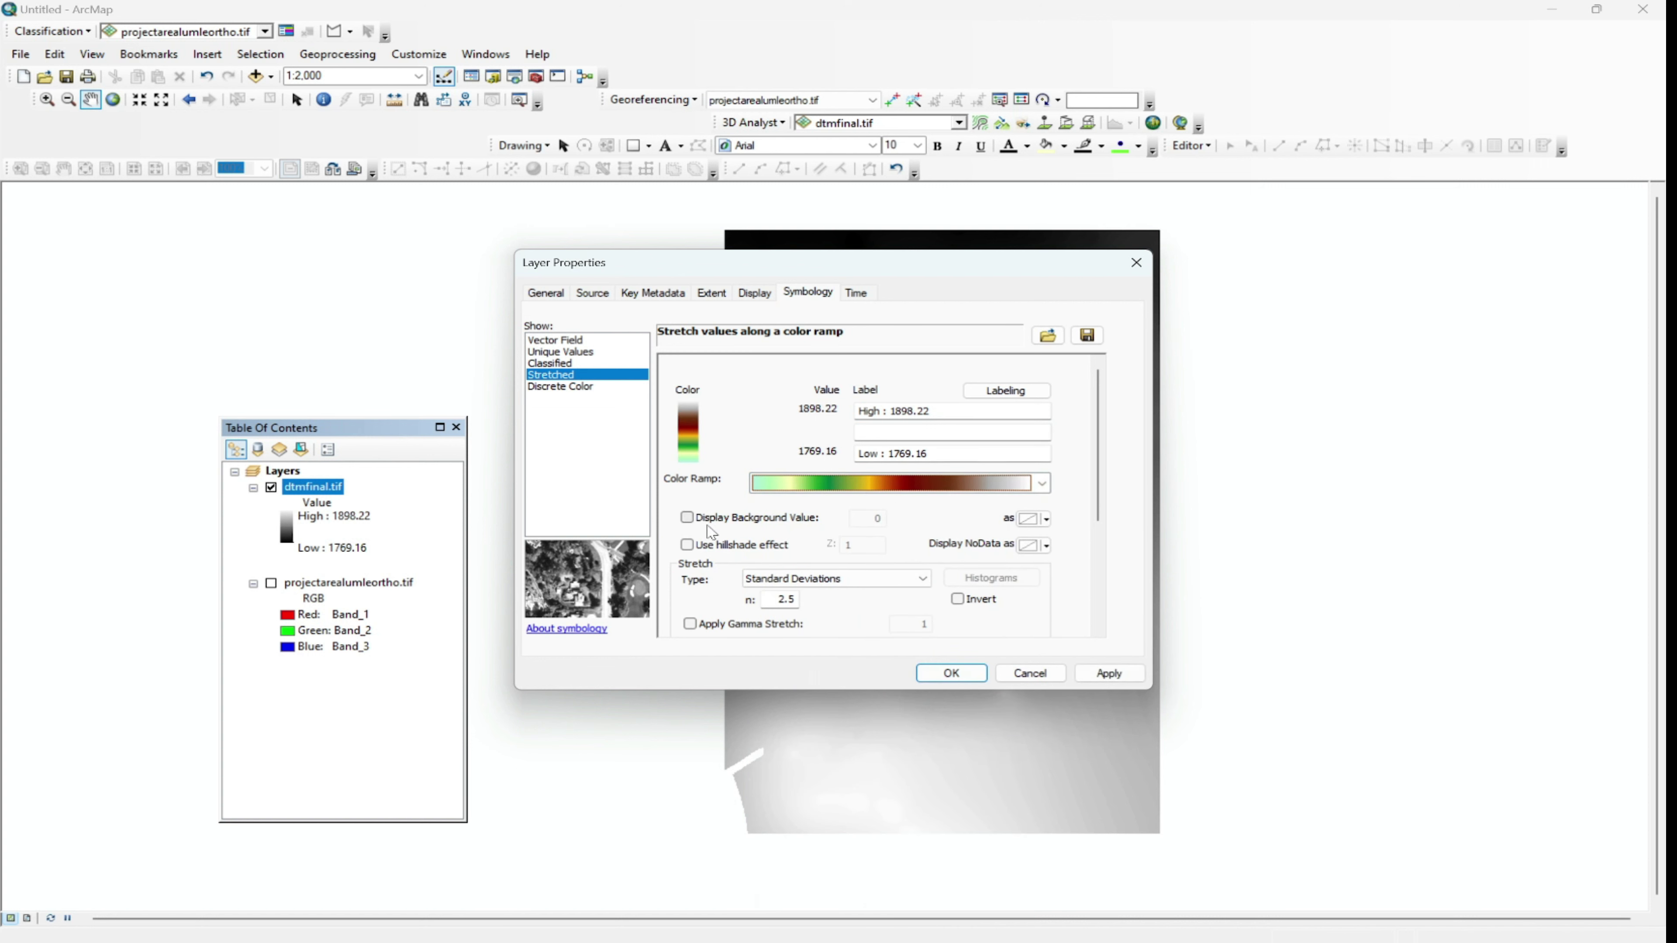
pyautogui.click(701, 548)
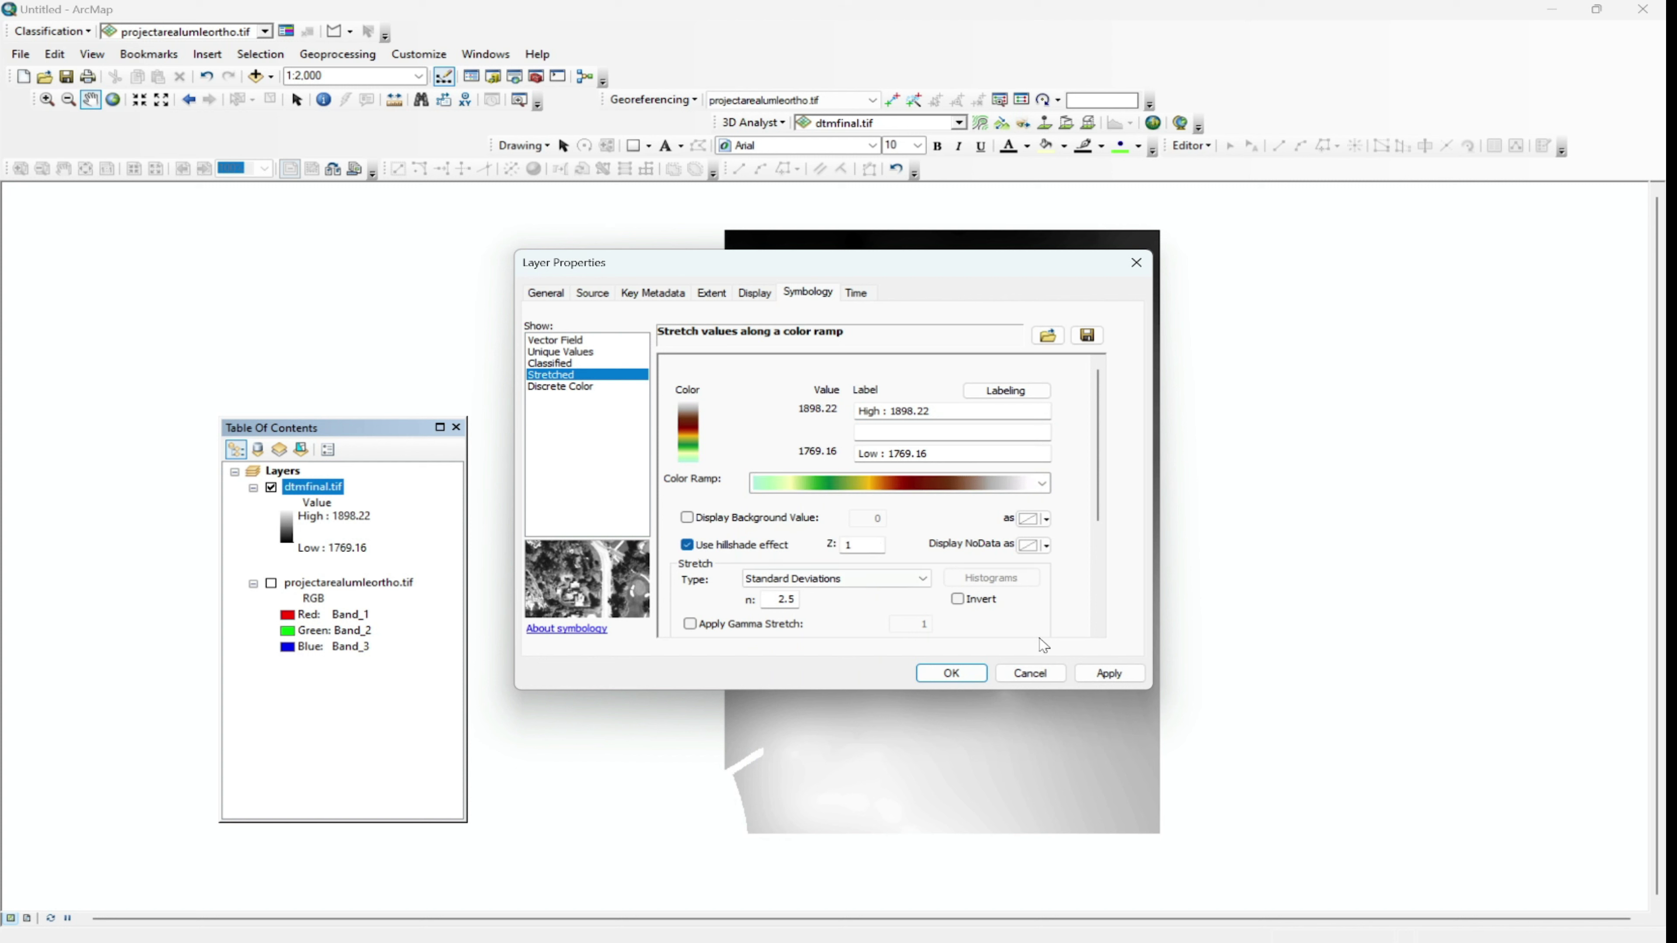
pyautogui.click(1109, 675)
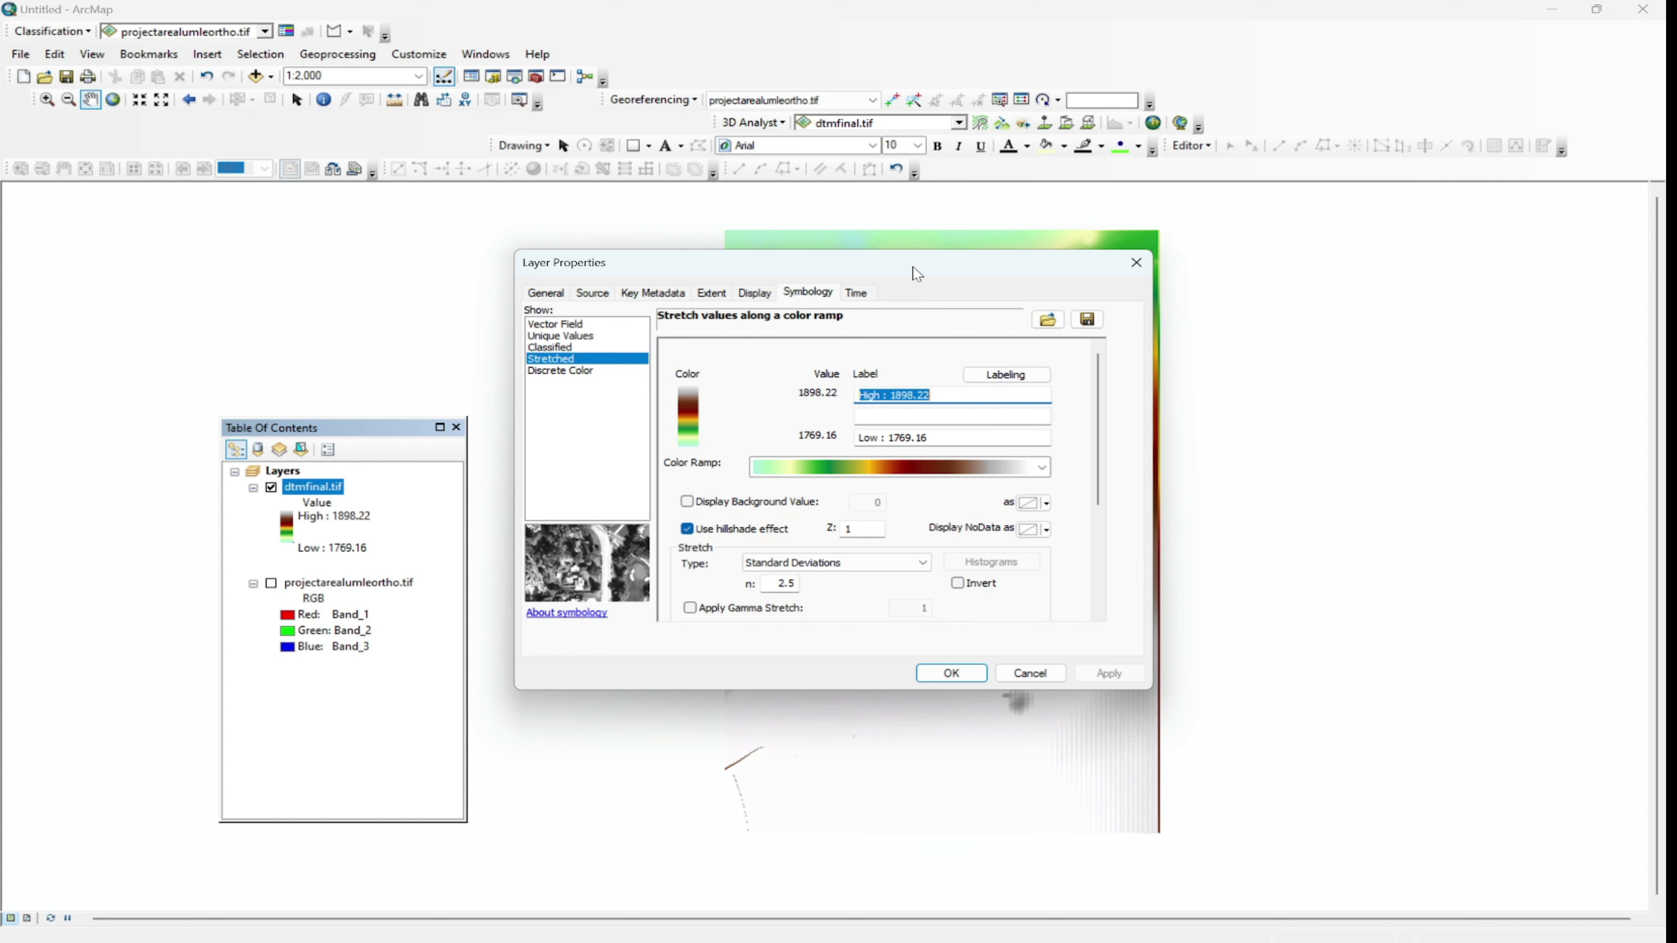
# Step: Try the None stretch type on the dtmfinal.tif symbology, with the map left in view
pyautogui.moveTo(912, 268); pyautogui.dragTo(507, 194)
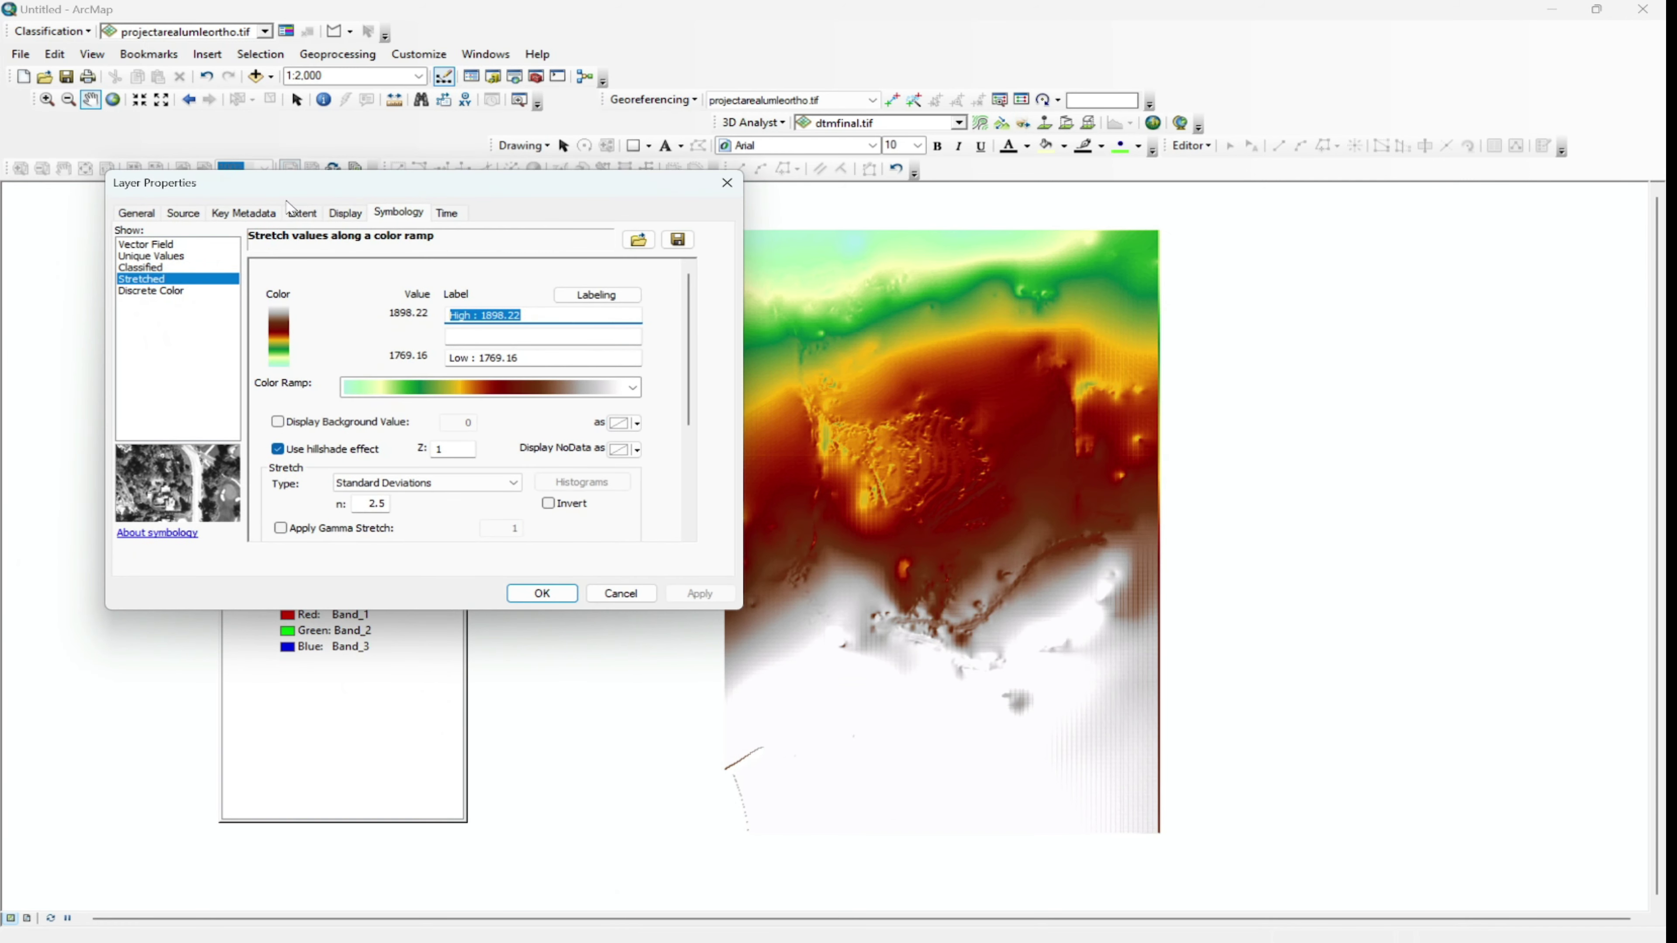
pyautogui.click(428, 484)
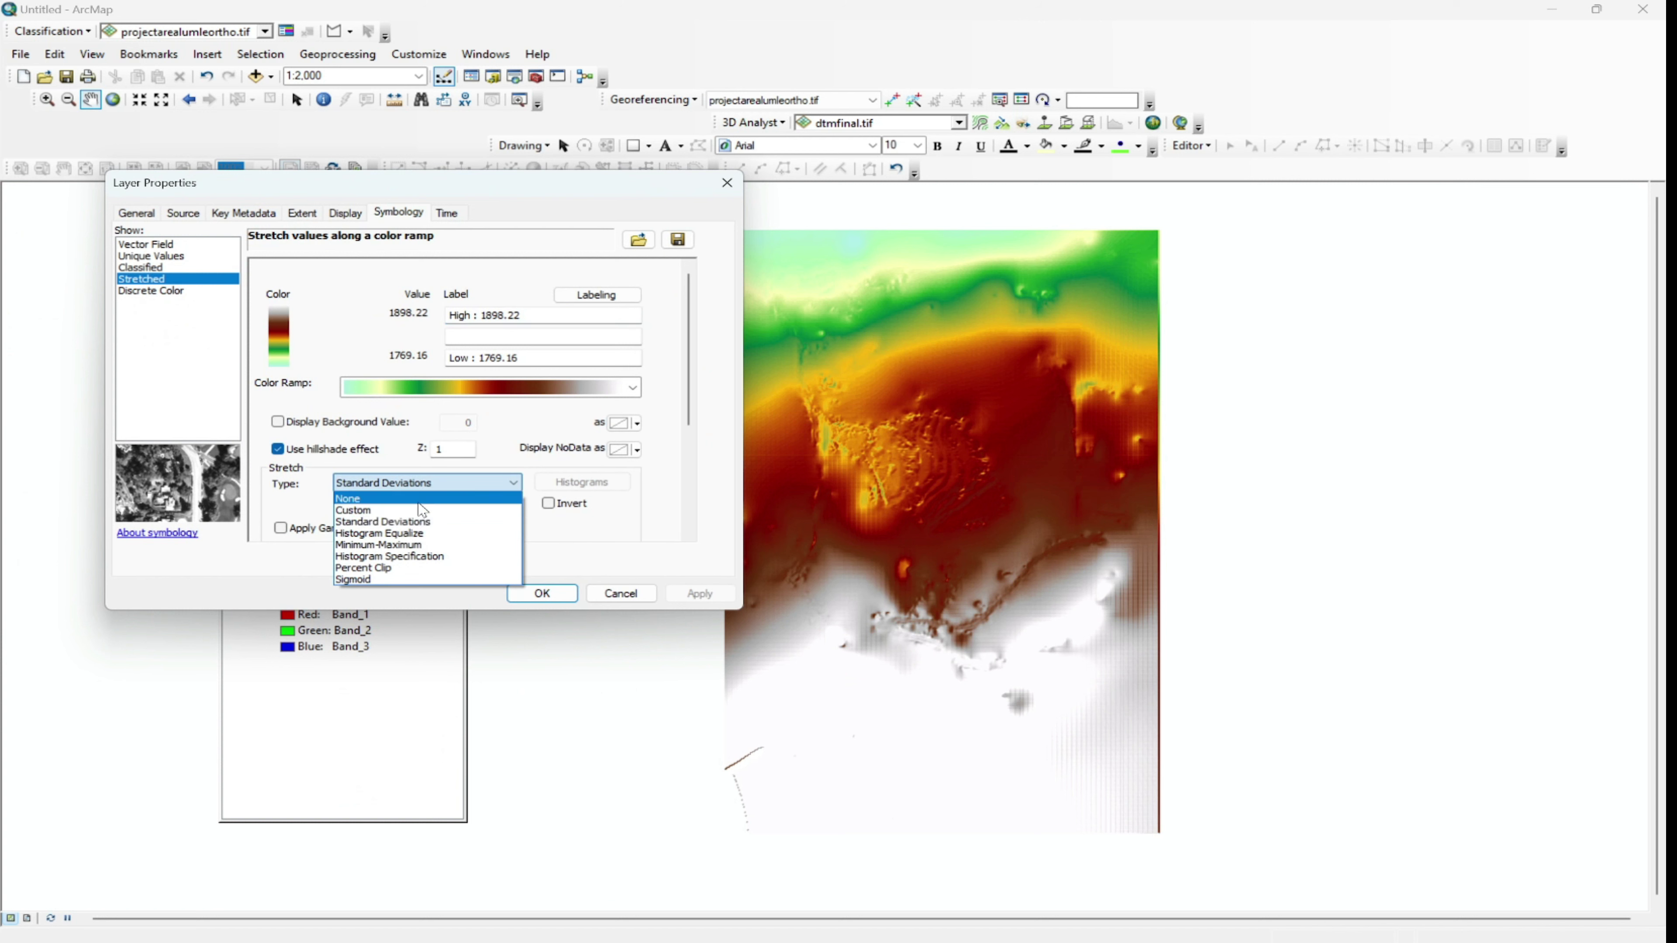
pyautogui.click(421, 504)
pyautogui.click(699, 593)
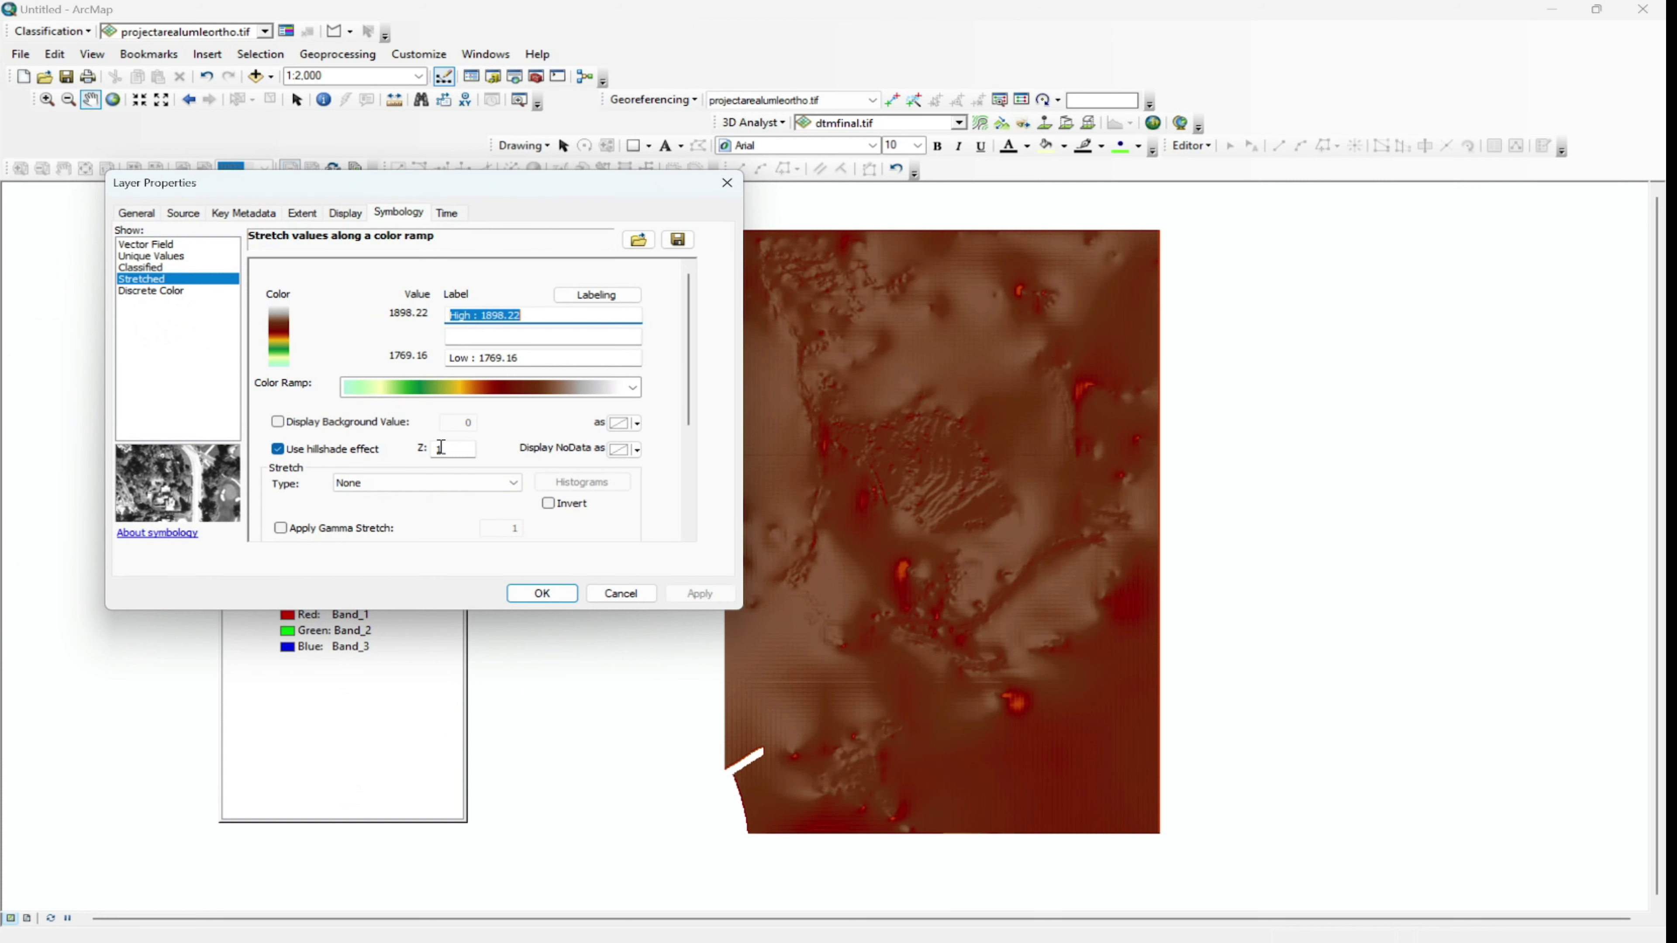
# Step: Set the dtmfinal.tif stretch type to Minimum-Maximum and apply it
pyautogui.click(450, 490)
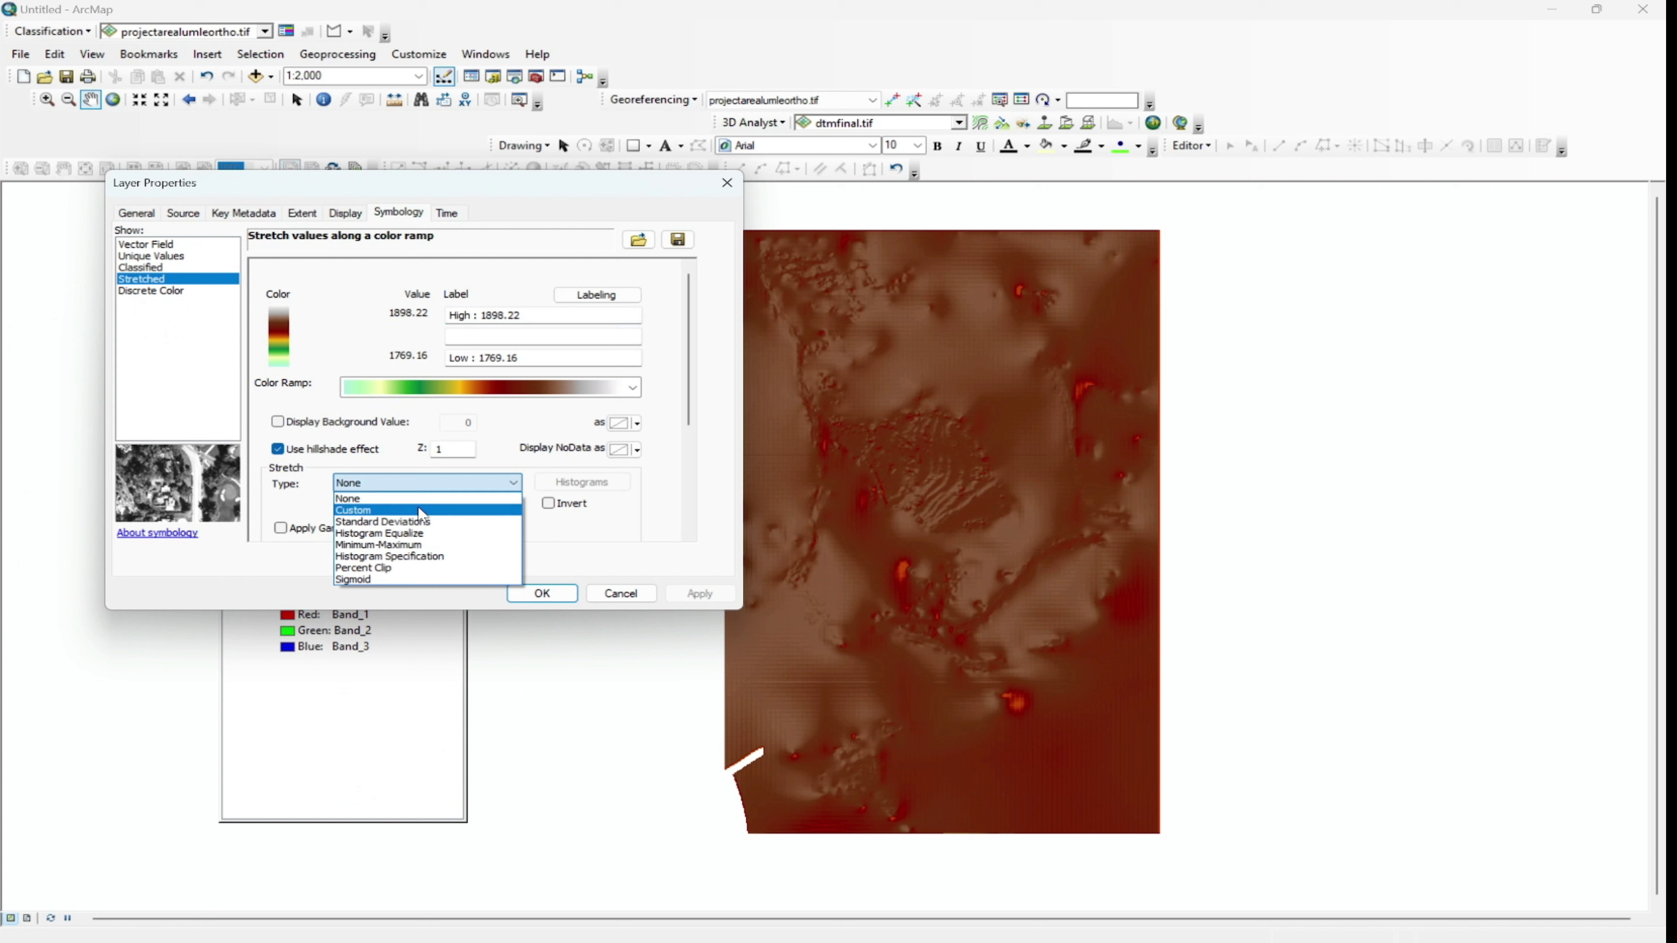
pyautogui.click(417, 522)
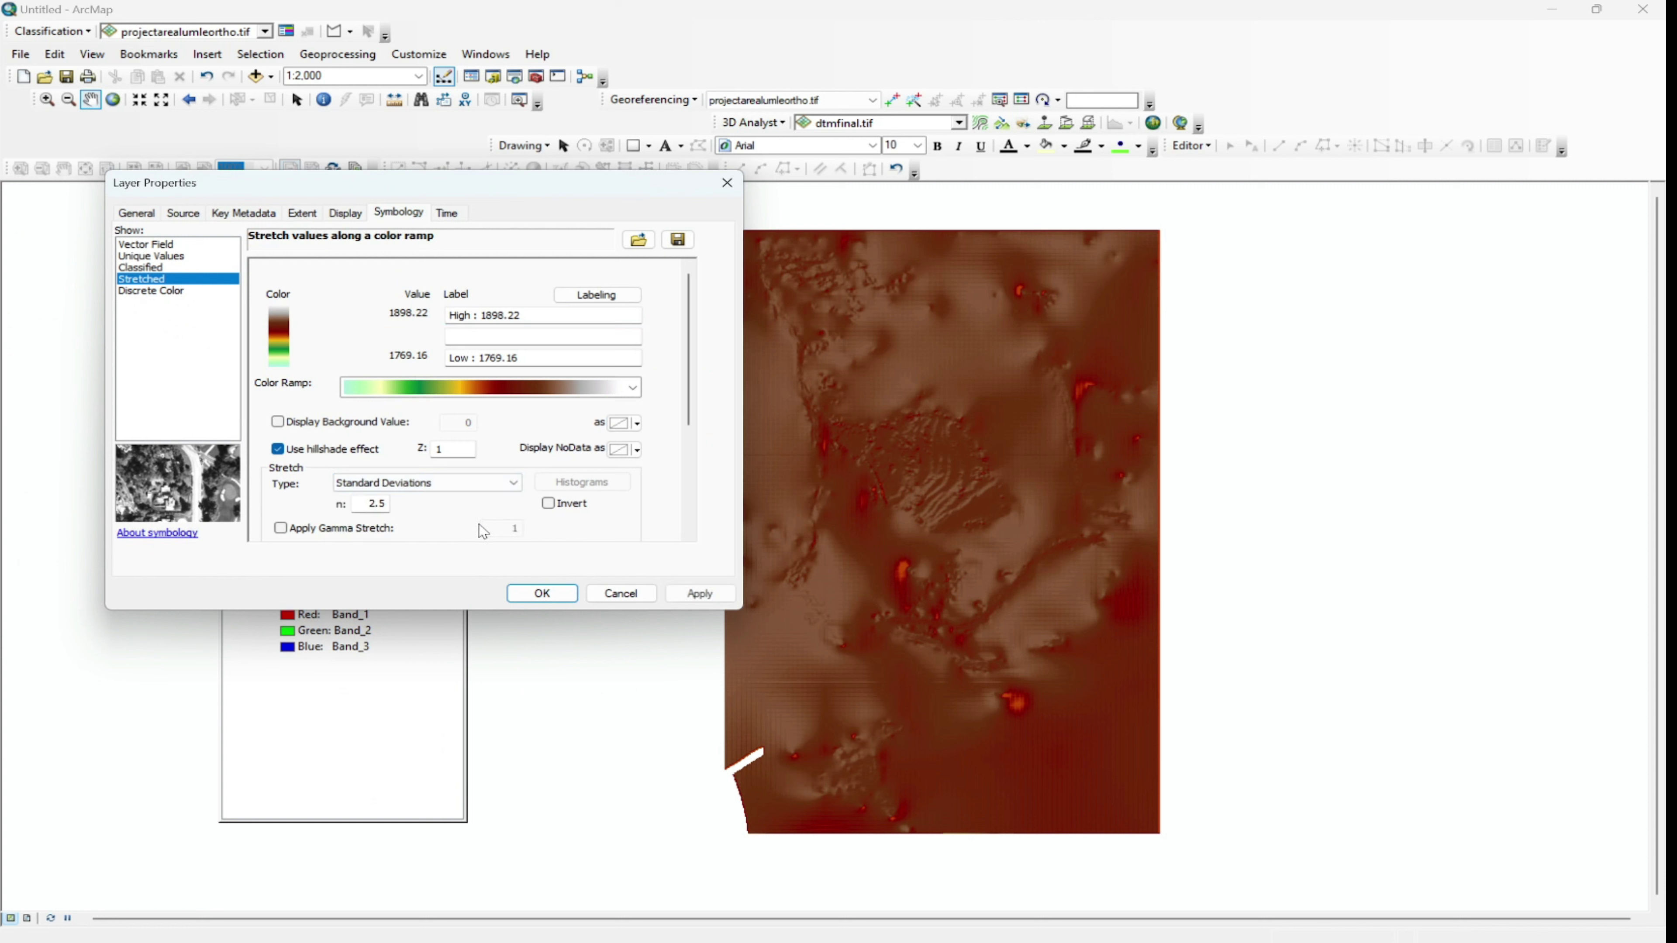
pyautogui.click(439, 483)
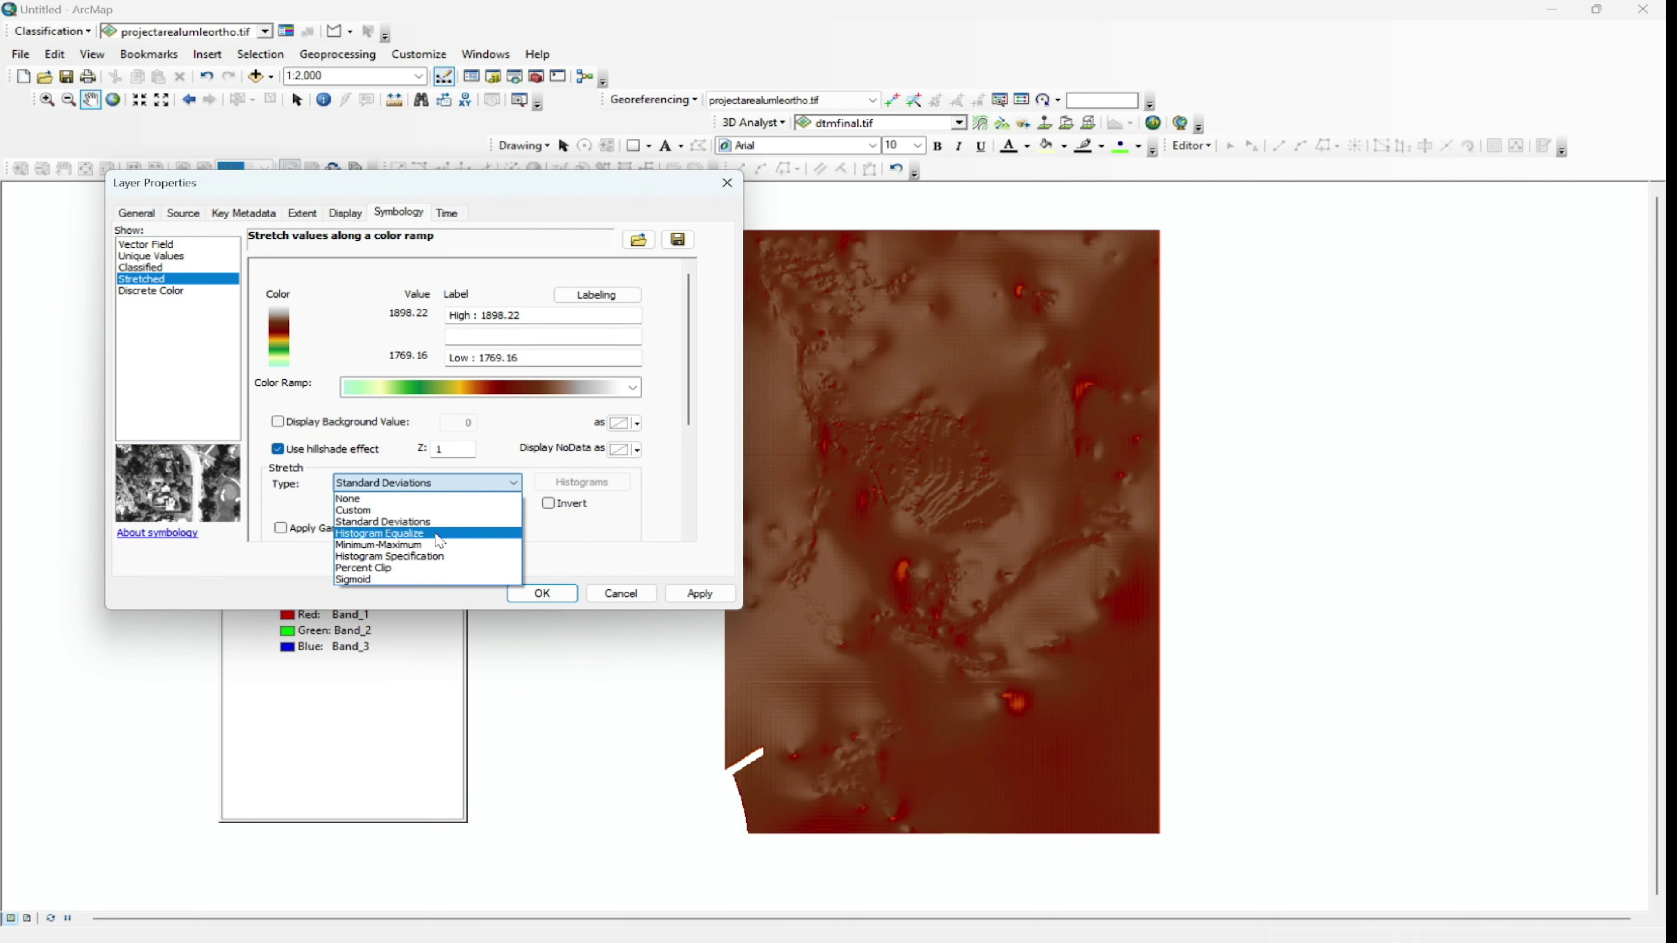
pyautogui.click(436, 546)
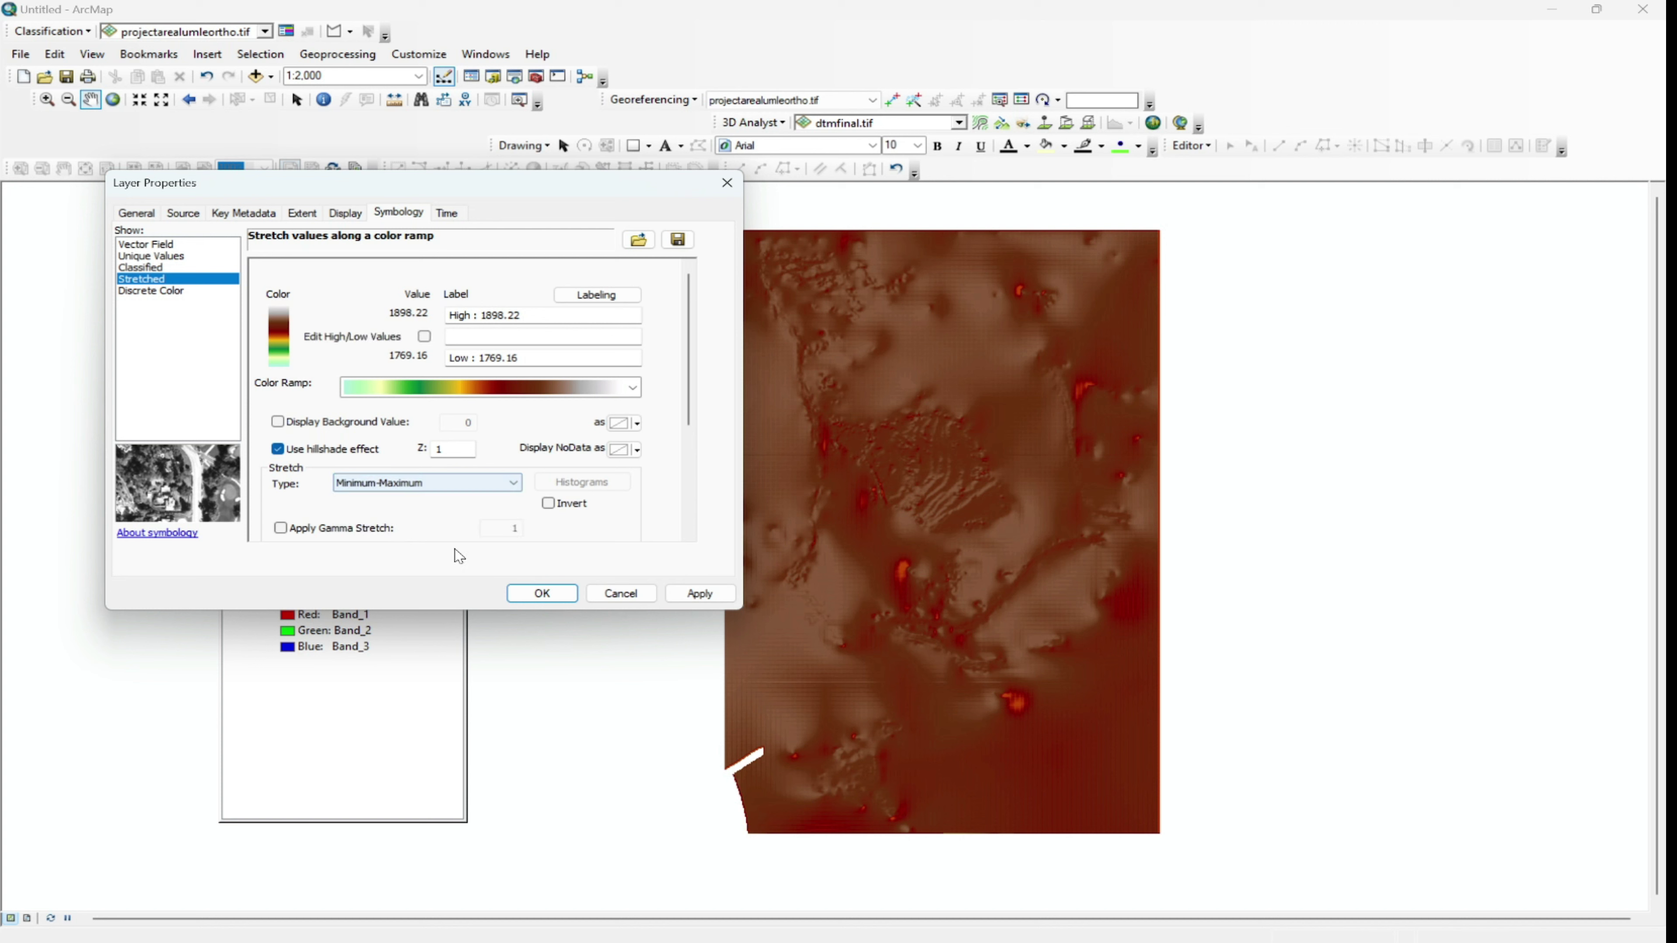
pyautogui.click(699, 593)
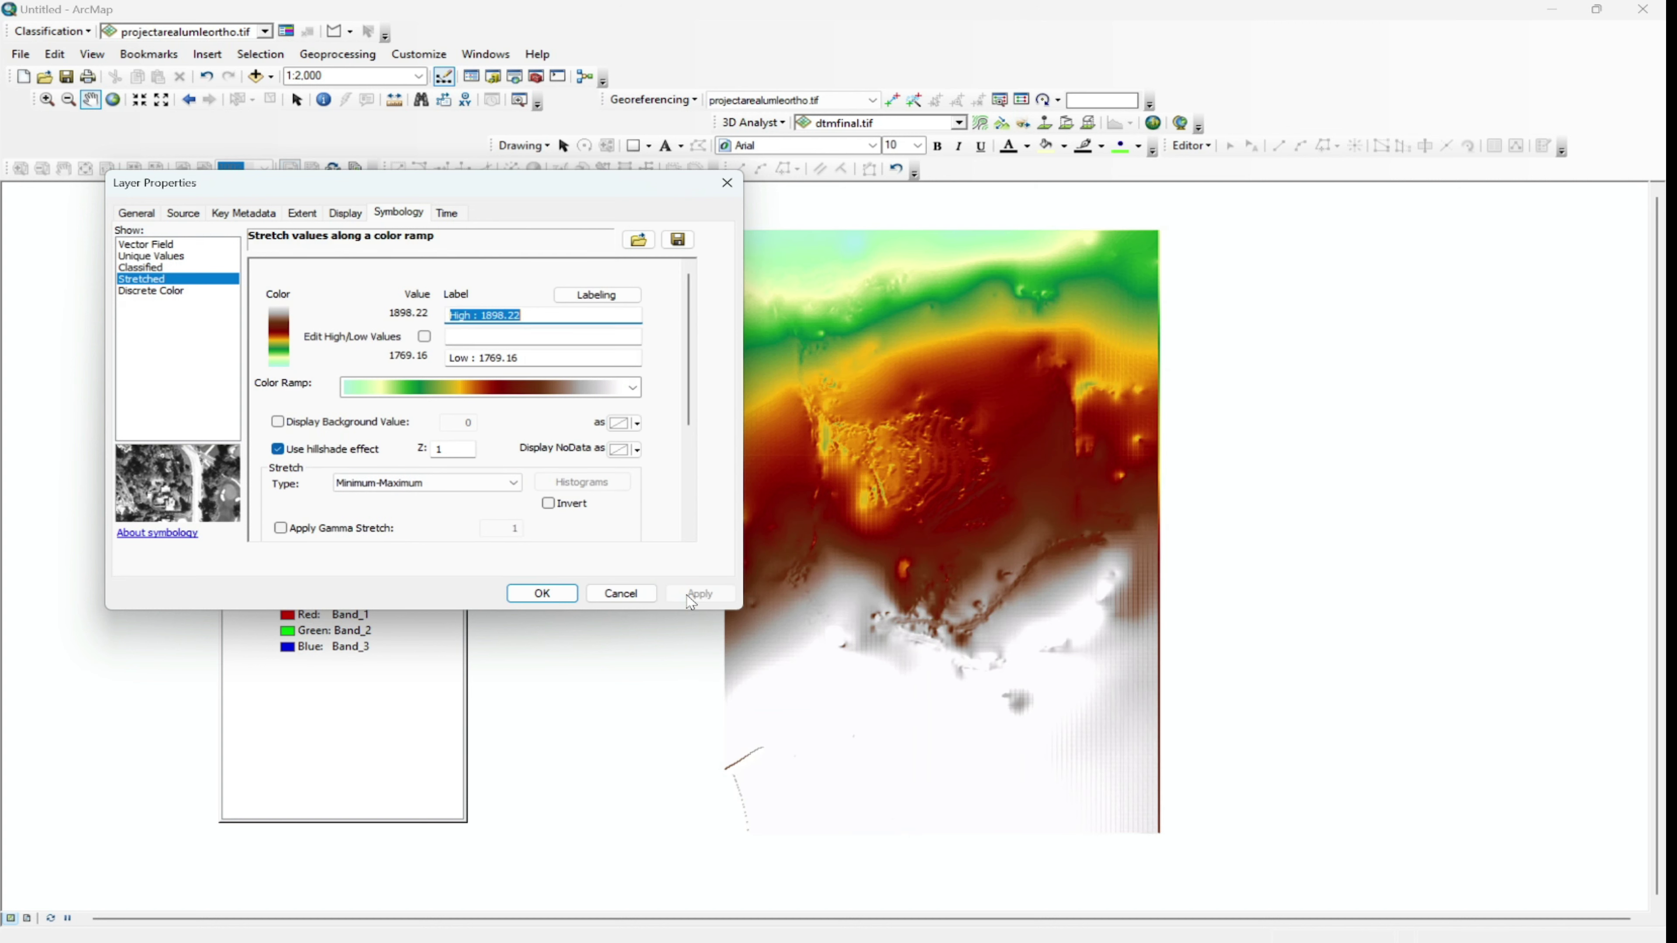
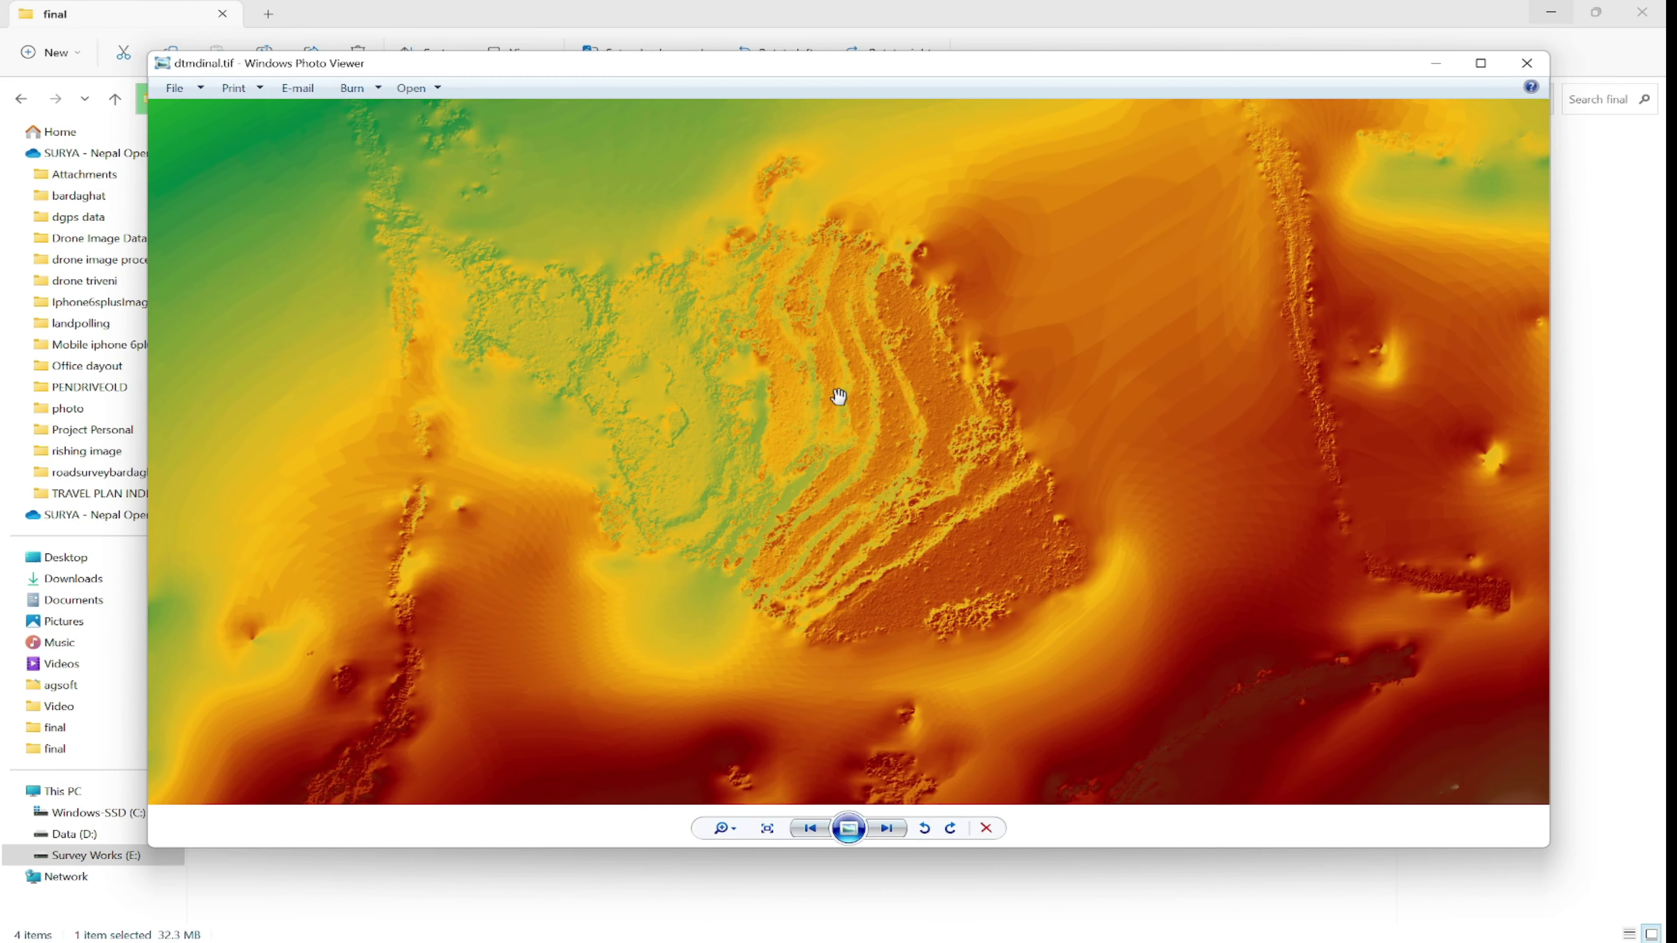
# Step: Inspect the terraces and surrounding terrain in the exported dtmdinal.tif in Windows Photo Viewer
pyautogui.moveTo(962, 327); pyautogui.dragTo(962, 187)
pyautogui.scroll(-1, 965, 309)
pyautogui.scroll(-2, 990, 367)
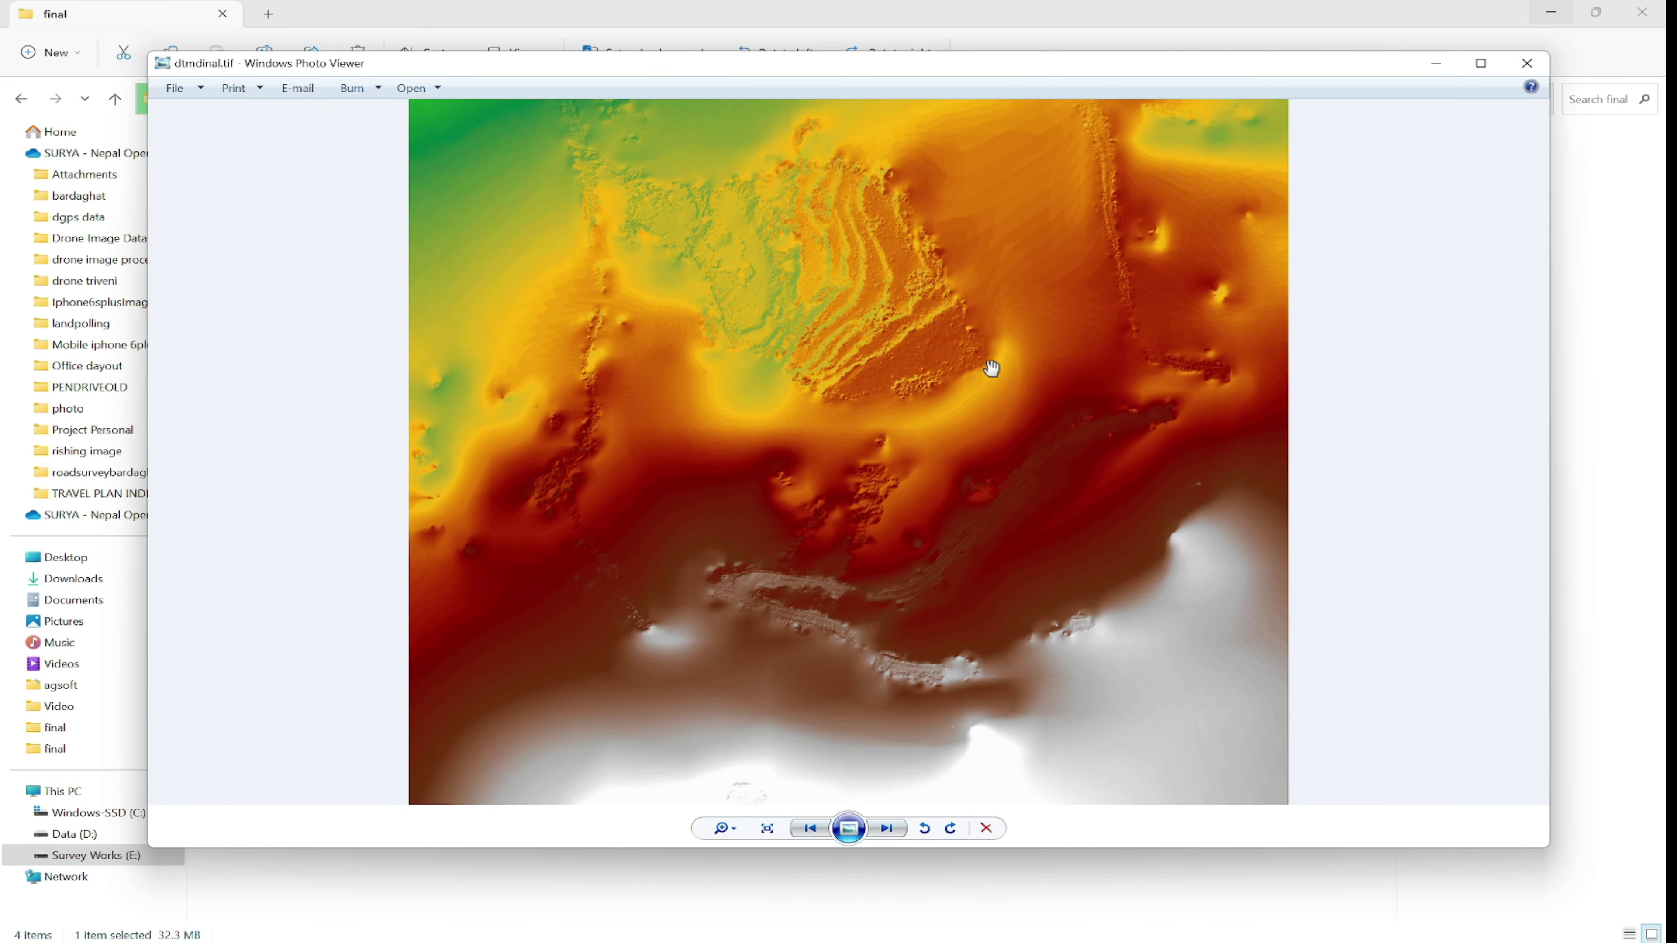
pyautogui.scroll(1, 881, 489)
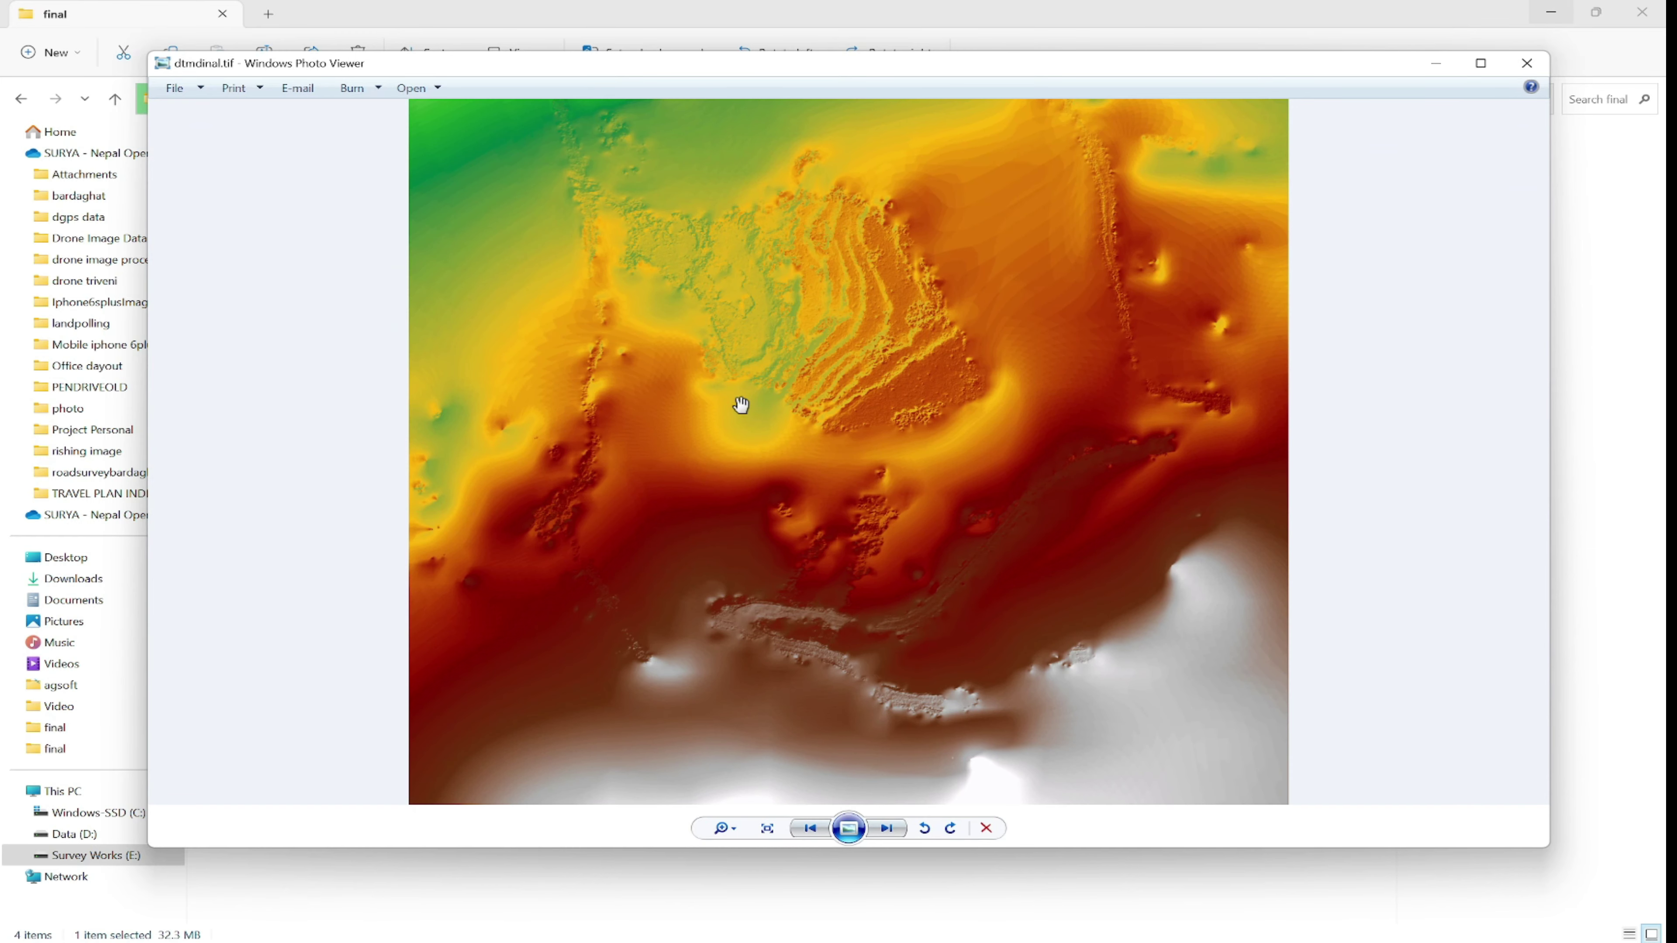
# Step: Look over the full extent of the exported dtmdinal.tif and close the photo viewer
pyautogui.moveTo(738, 404); pyautogui.dragTo(977, 629)
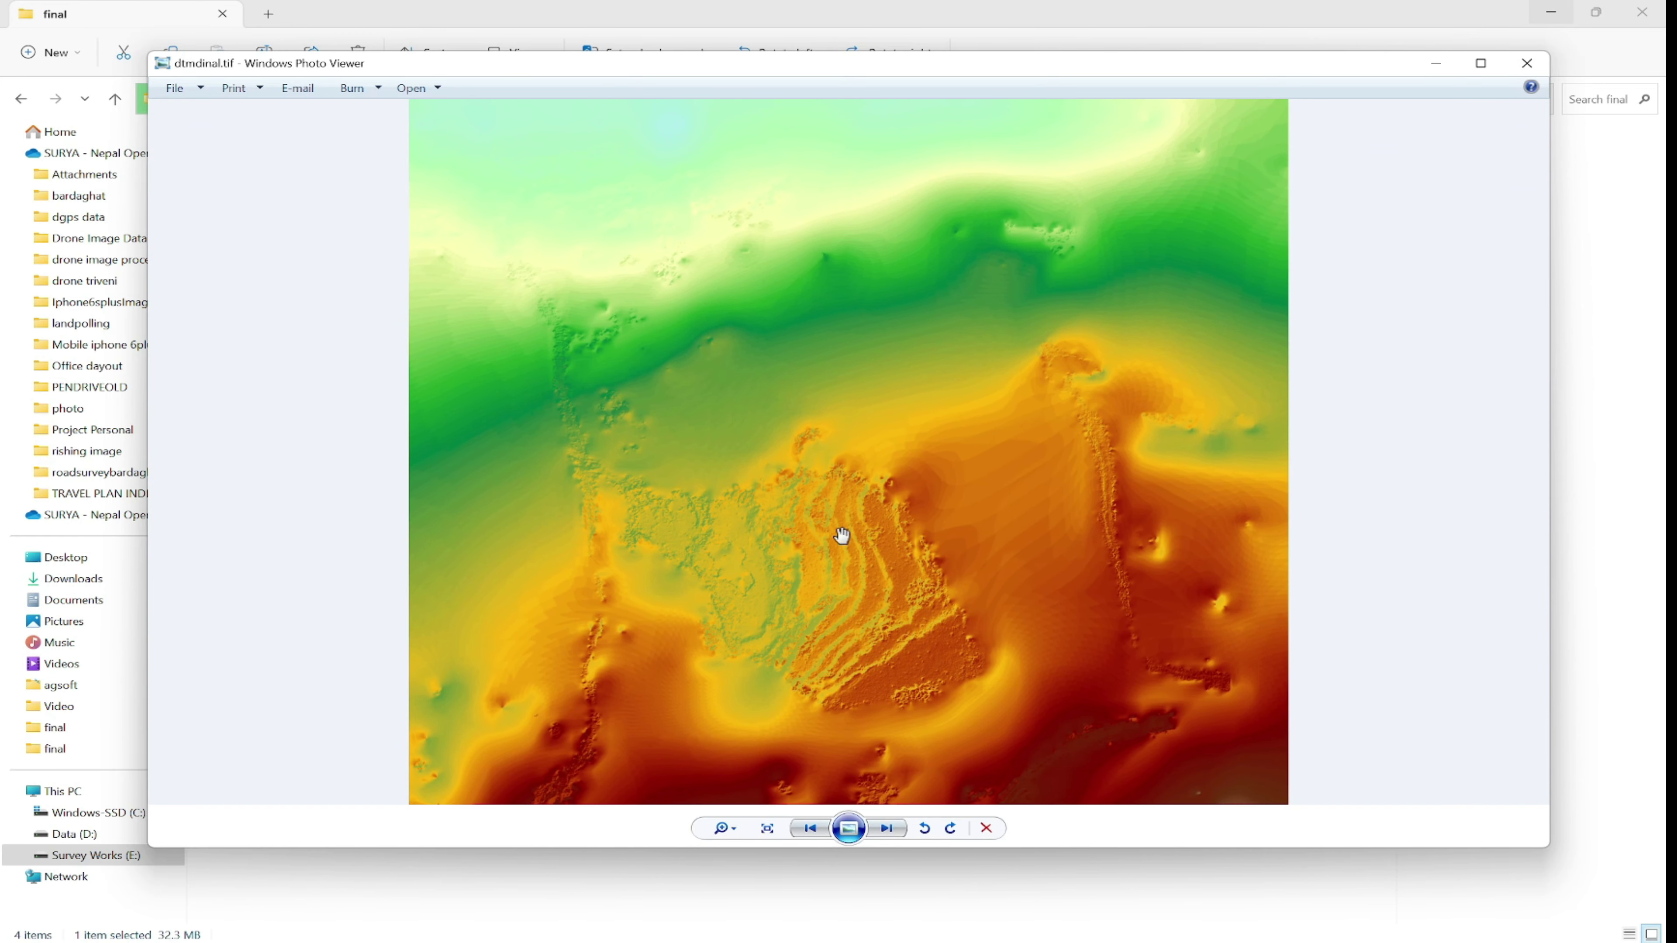
pyautogui.moveTo(858, 510); pyautogui.dragTo(900, 321)
pyautogui.scroll(-2, 908, 324)
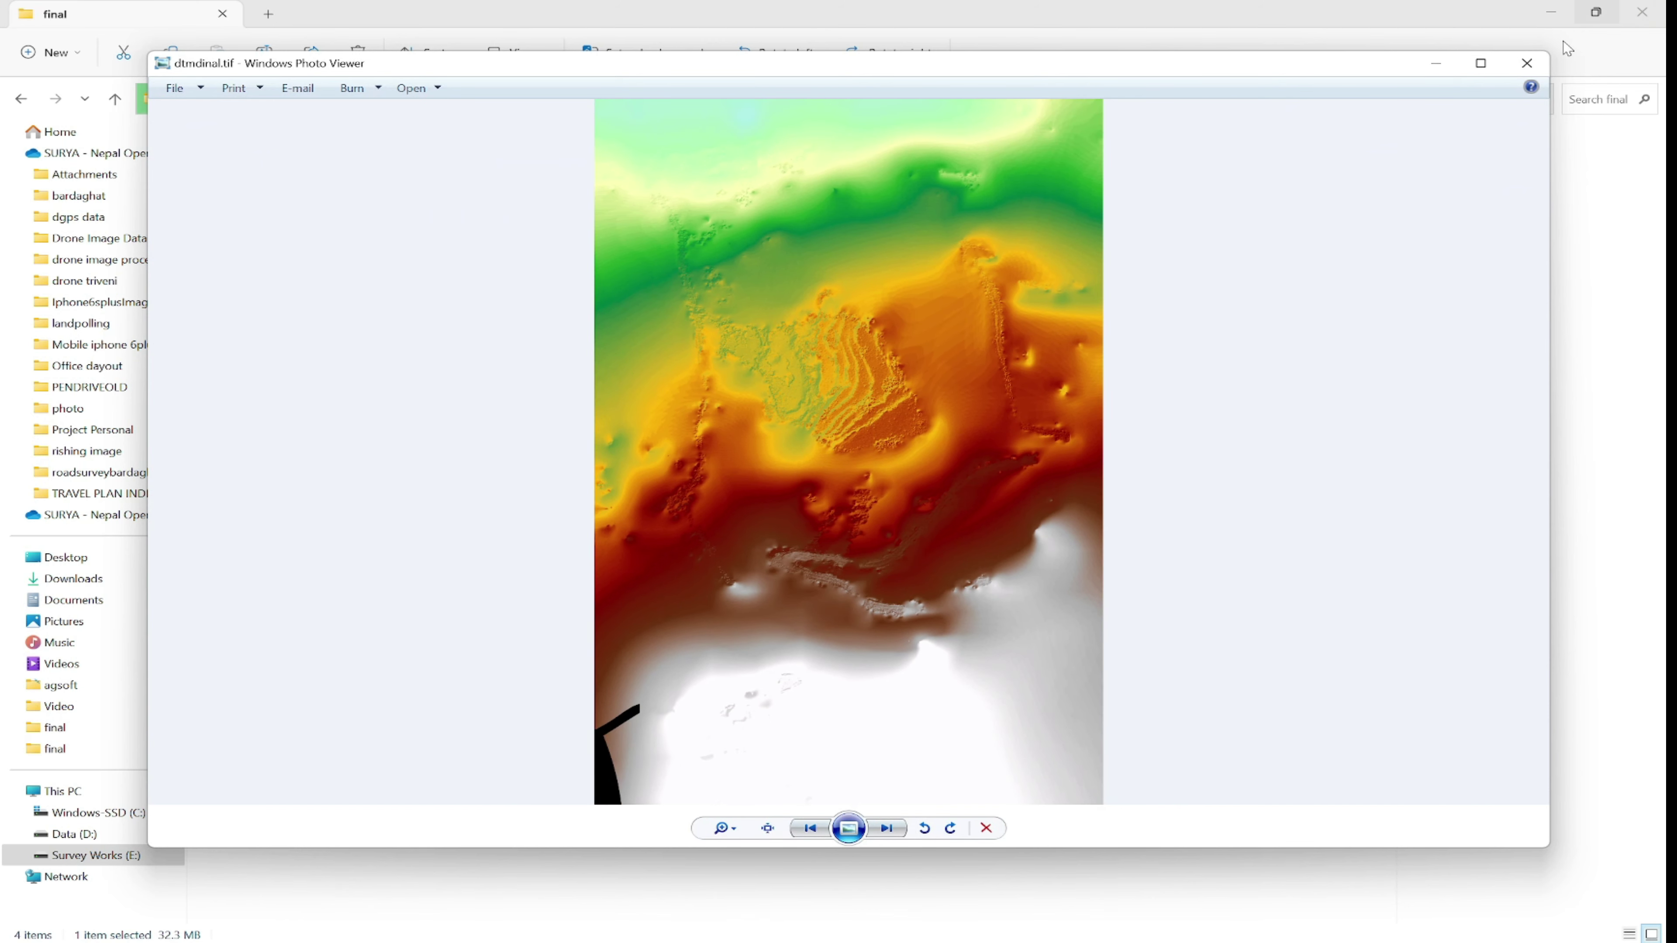
pyautogui.click(1532, 68)
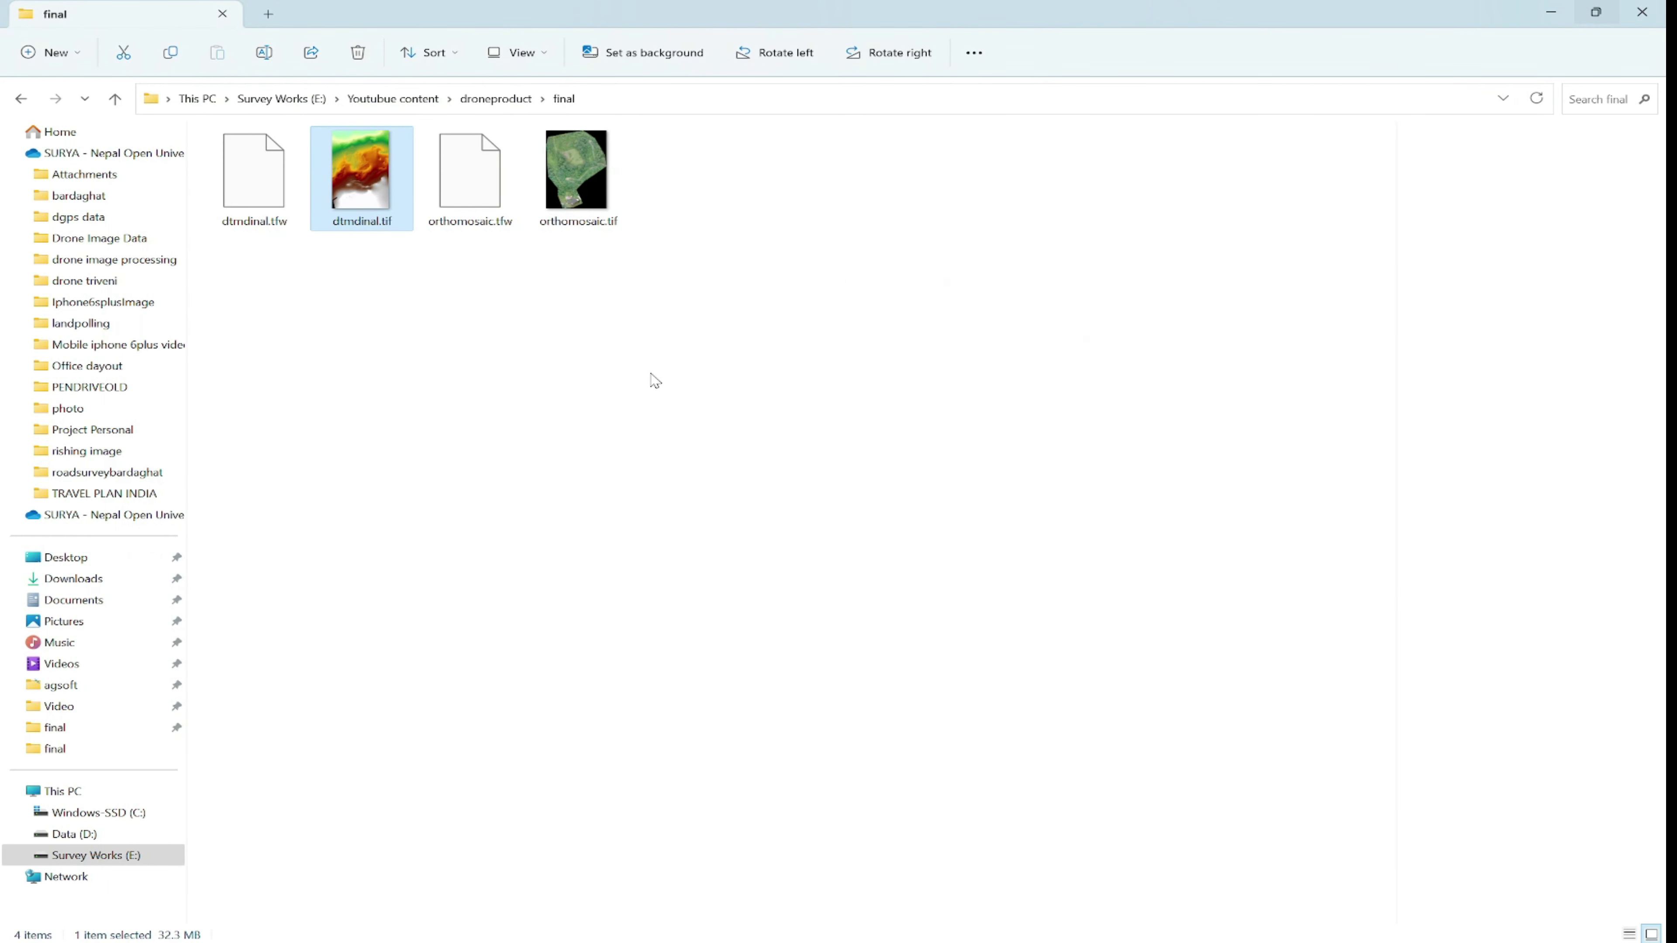
# Step: Add the exported dtmdinal.tif from the droneproduct final folder to the ArcMap map and maximize the ArcMap window
pyautogui.click(654, 380)
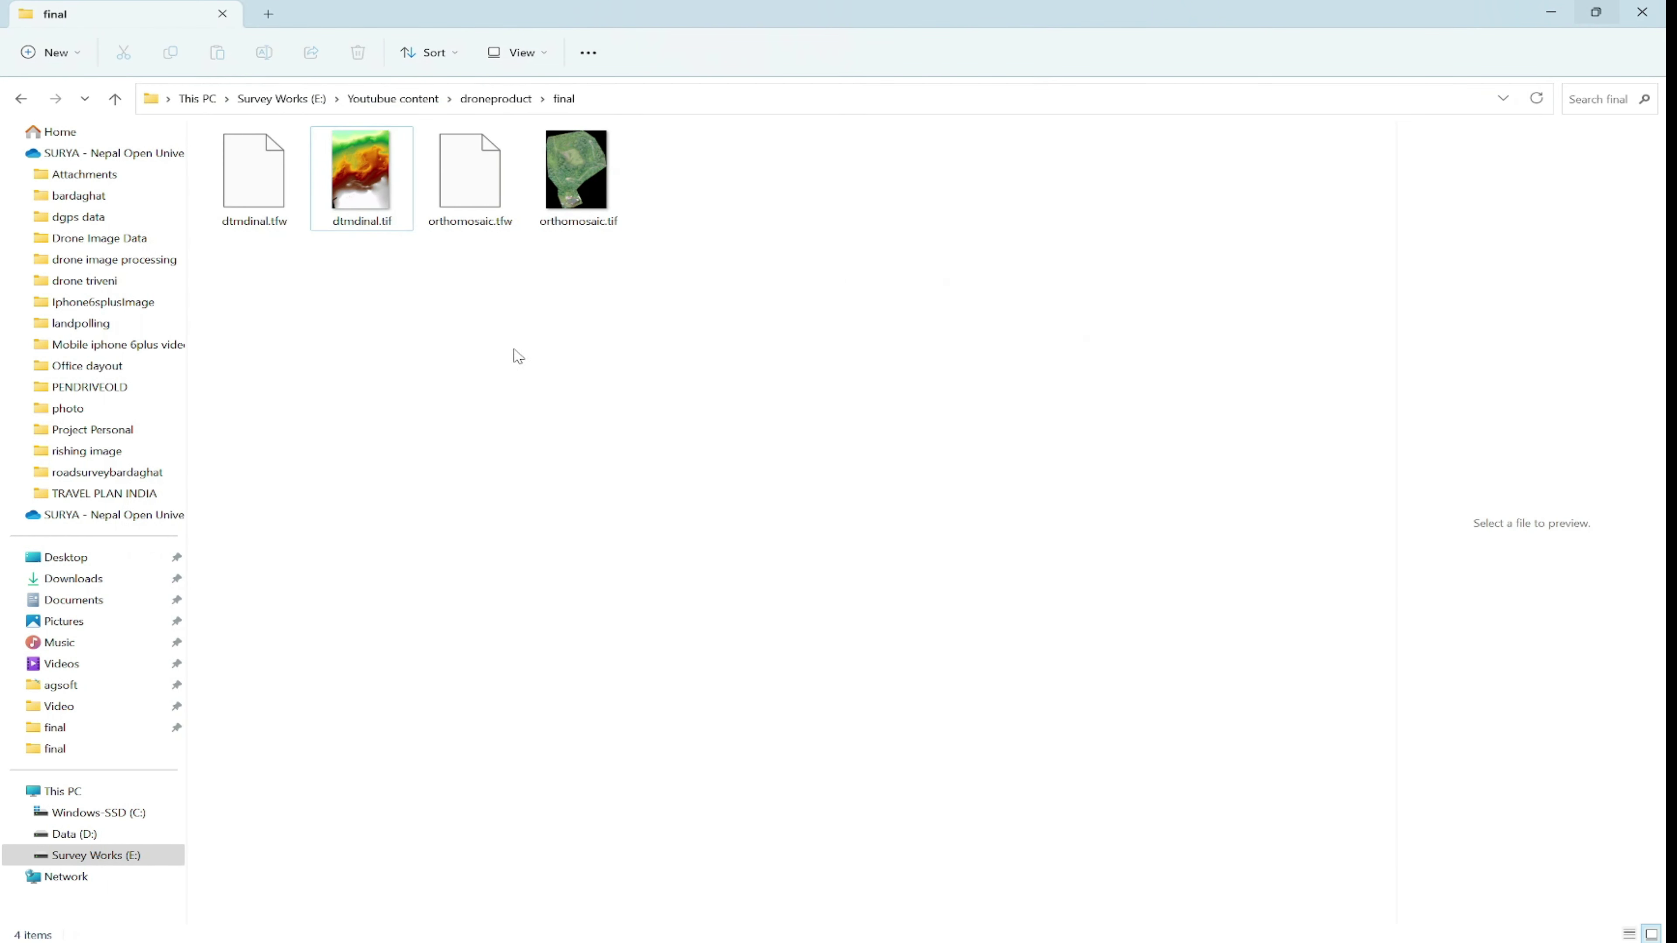
pyautogui.click(473, 98)
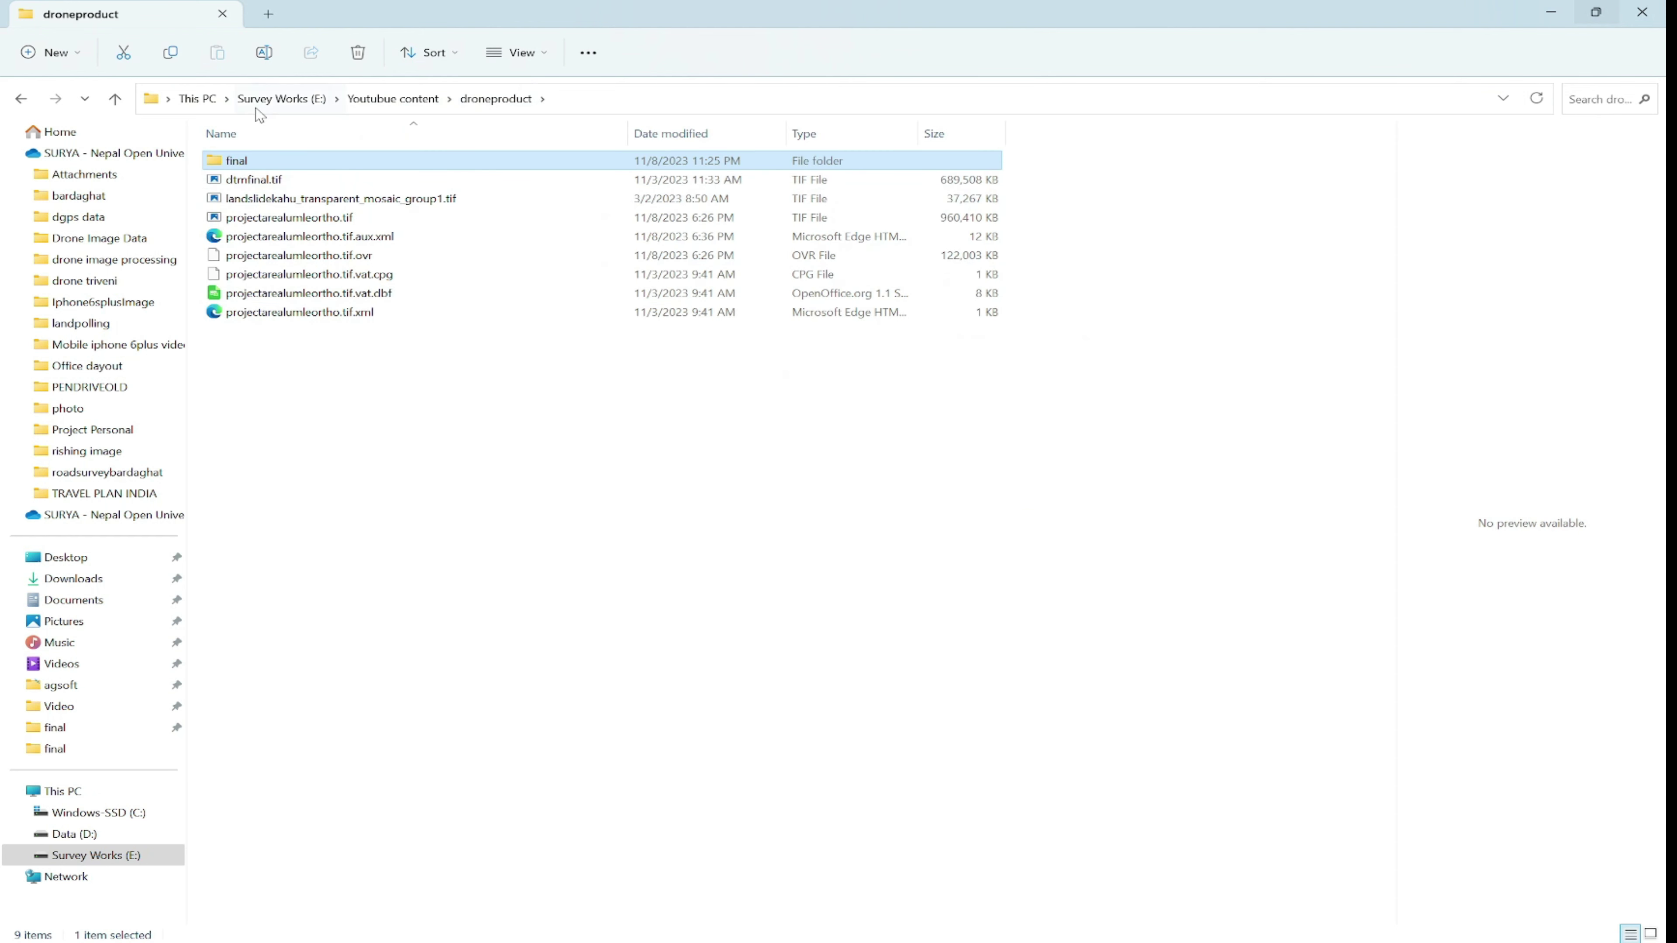
pyautogui.doubleClick(255, 164)
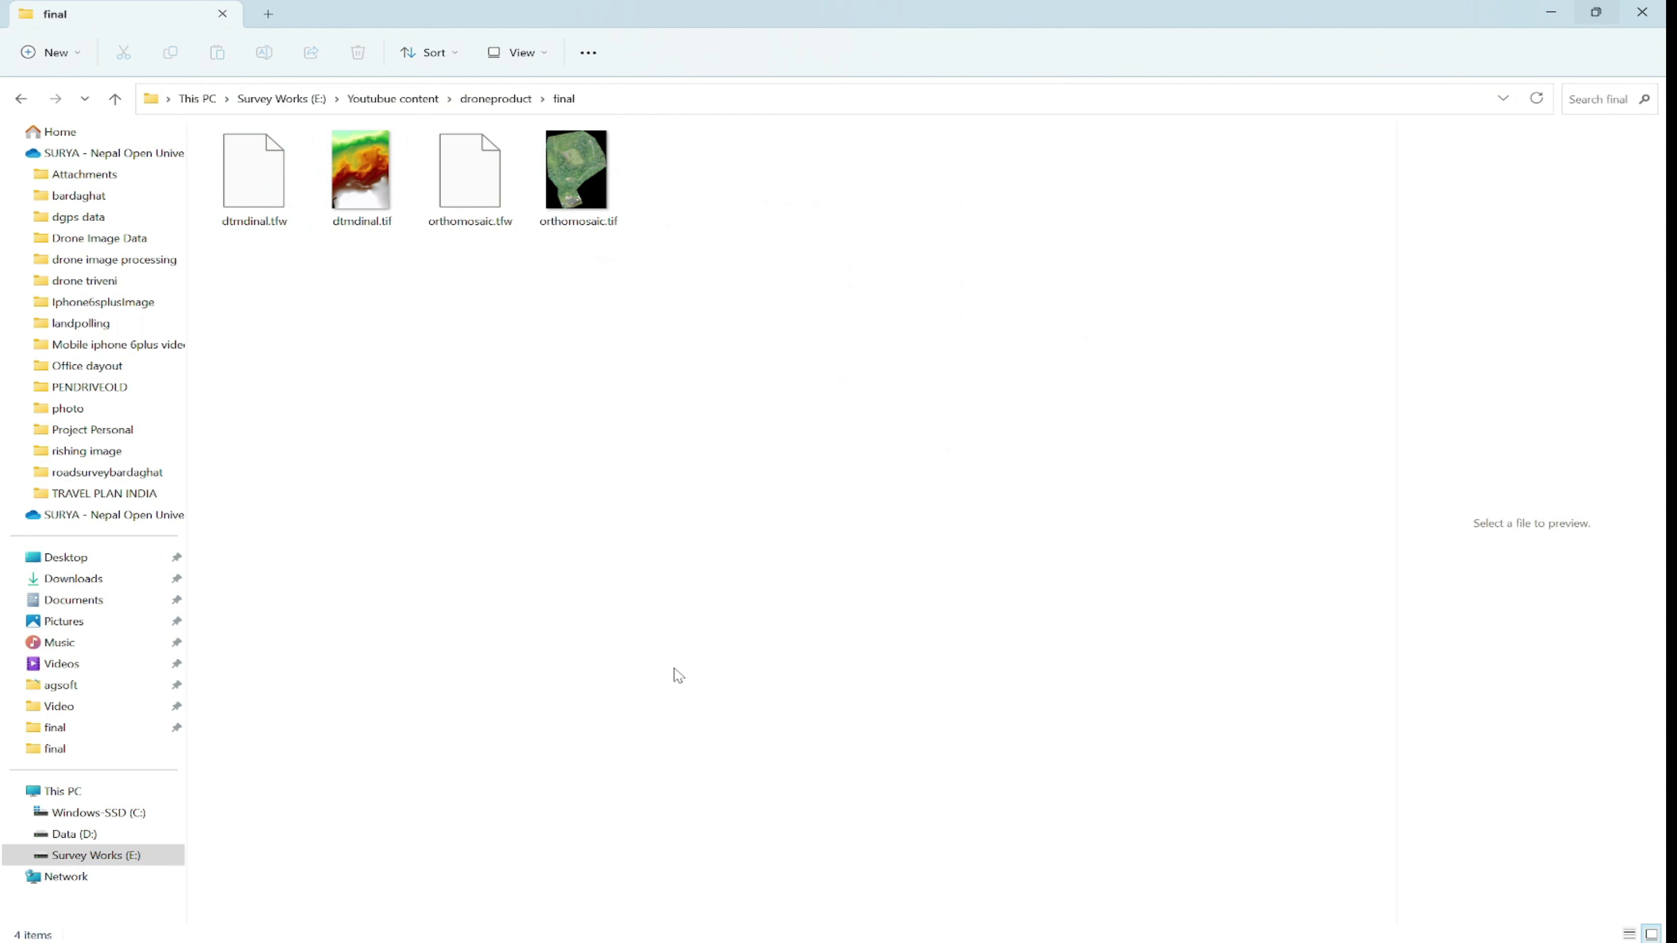
pyautogui.moveTo(398, 942)
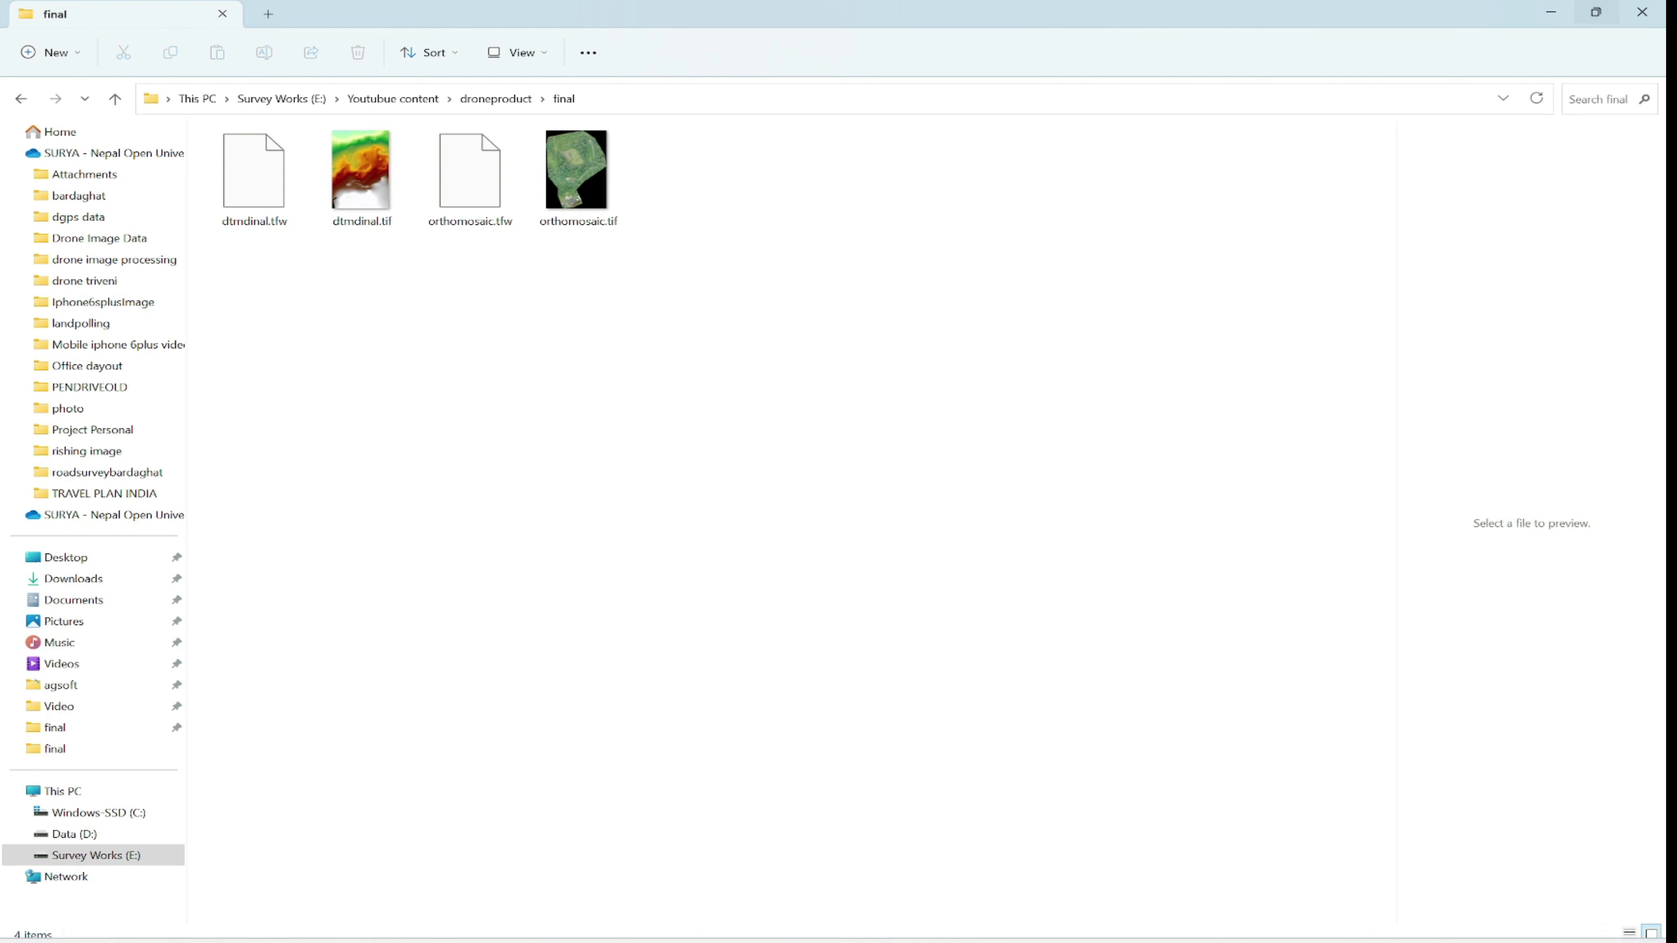
pyautogui.click(284, 936)
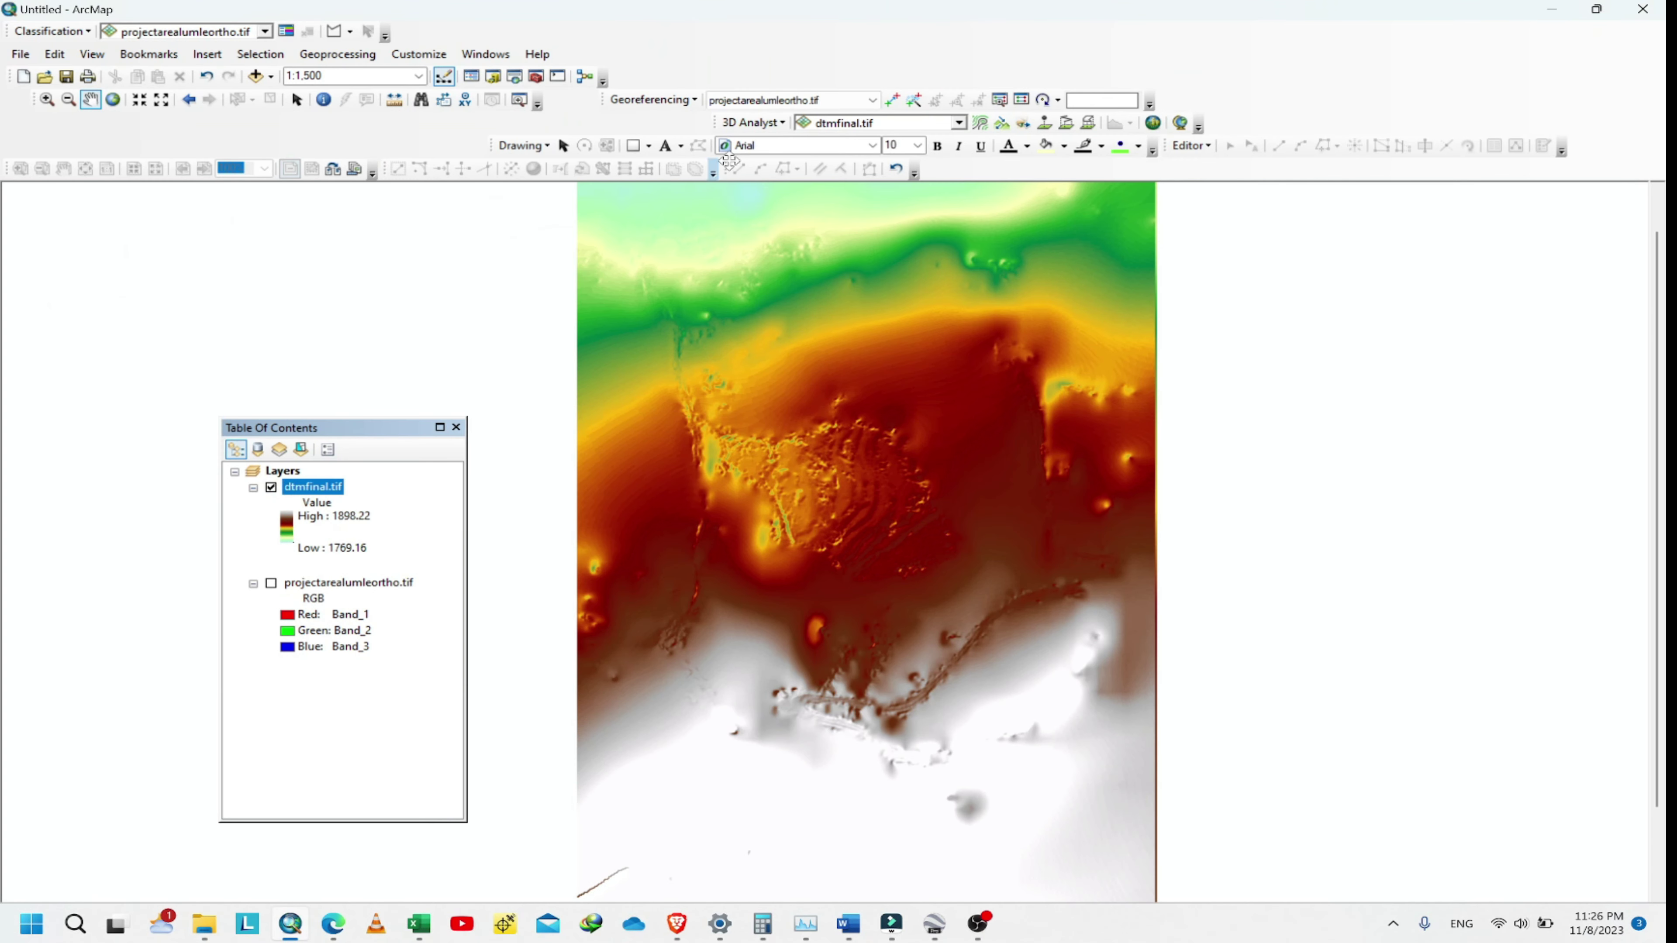
pyautogui.moveTo(826, 15); pyautogui.dragTo(853, 284)
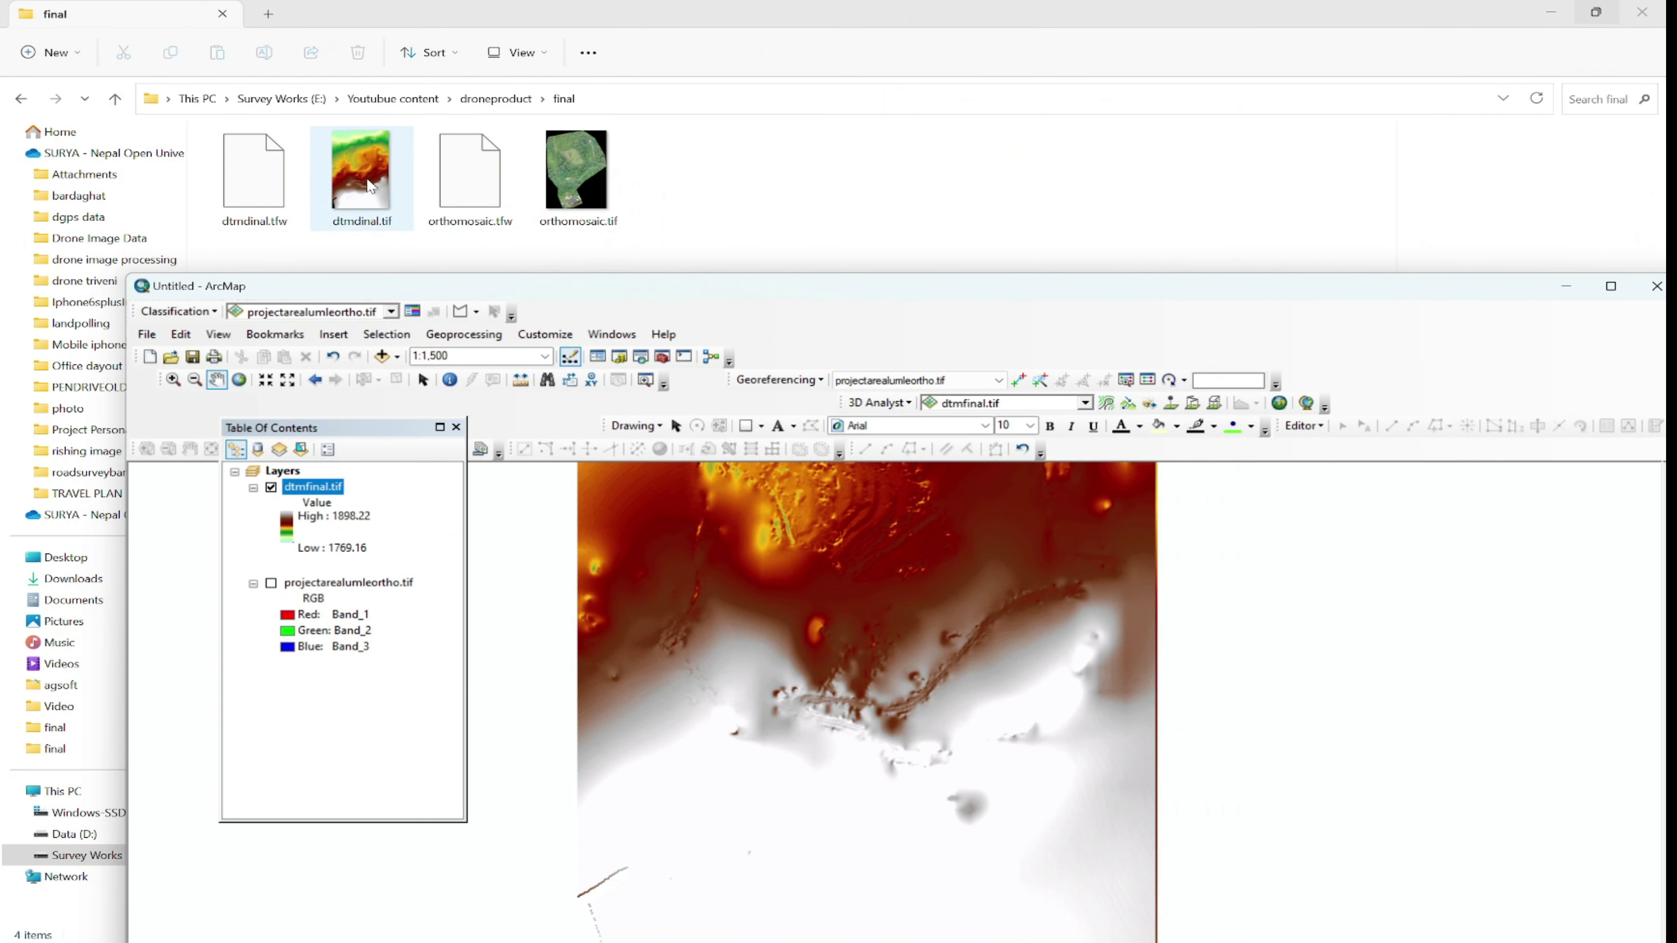
pyautogui.moveTo(371, 186); pyautogui.dragTo(510, 575)
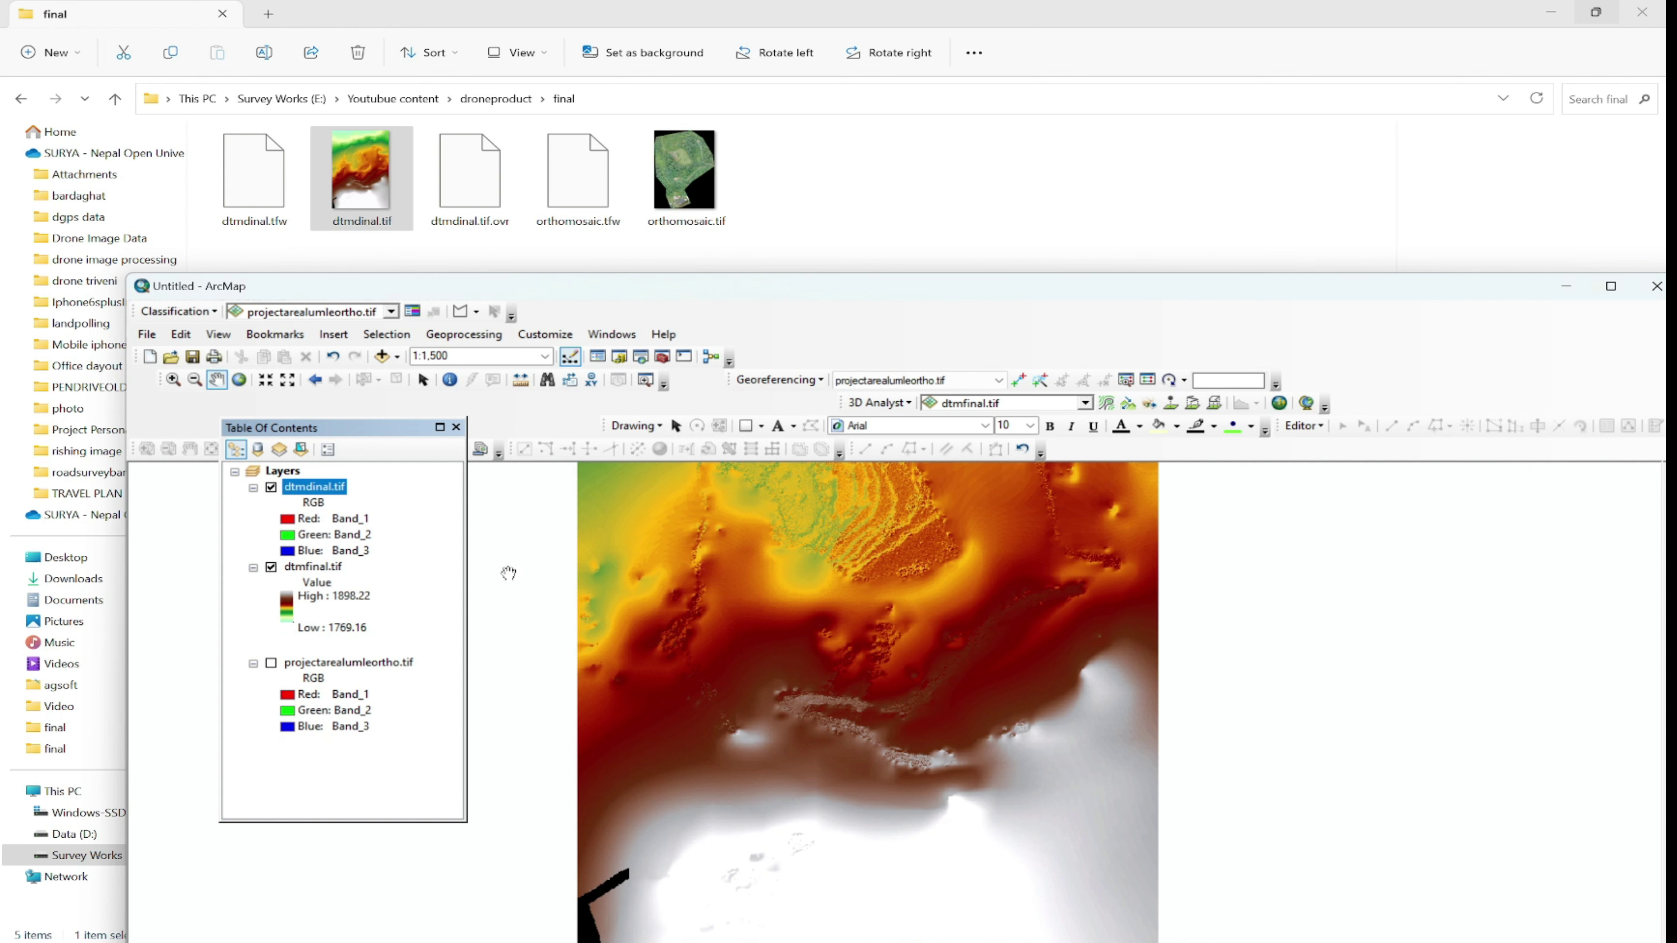
pyautogui.click(1608, 288)
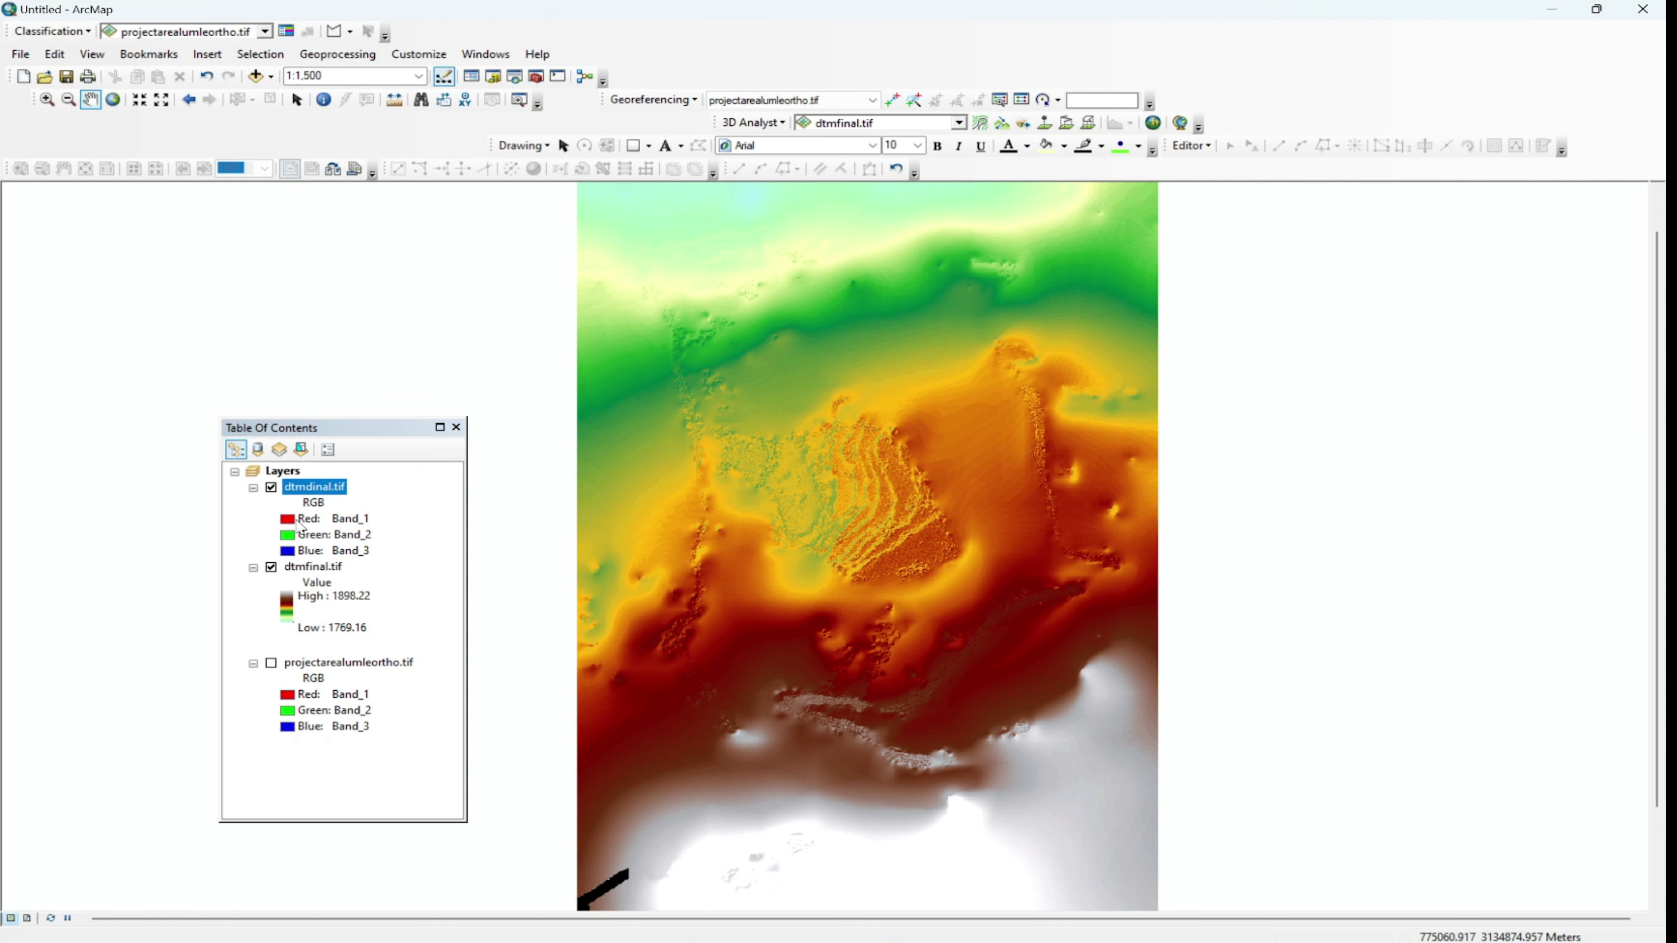
# Step: Compare the exported dtmdinal.tif with the original dtmfinal.tif by toggling their visibility, leaving both layers shown
pyautogui.click(331, 550)
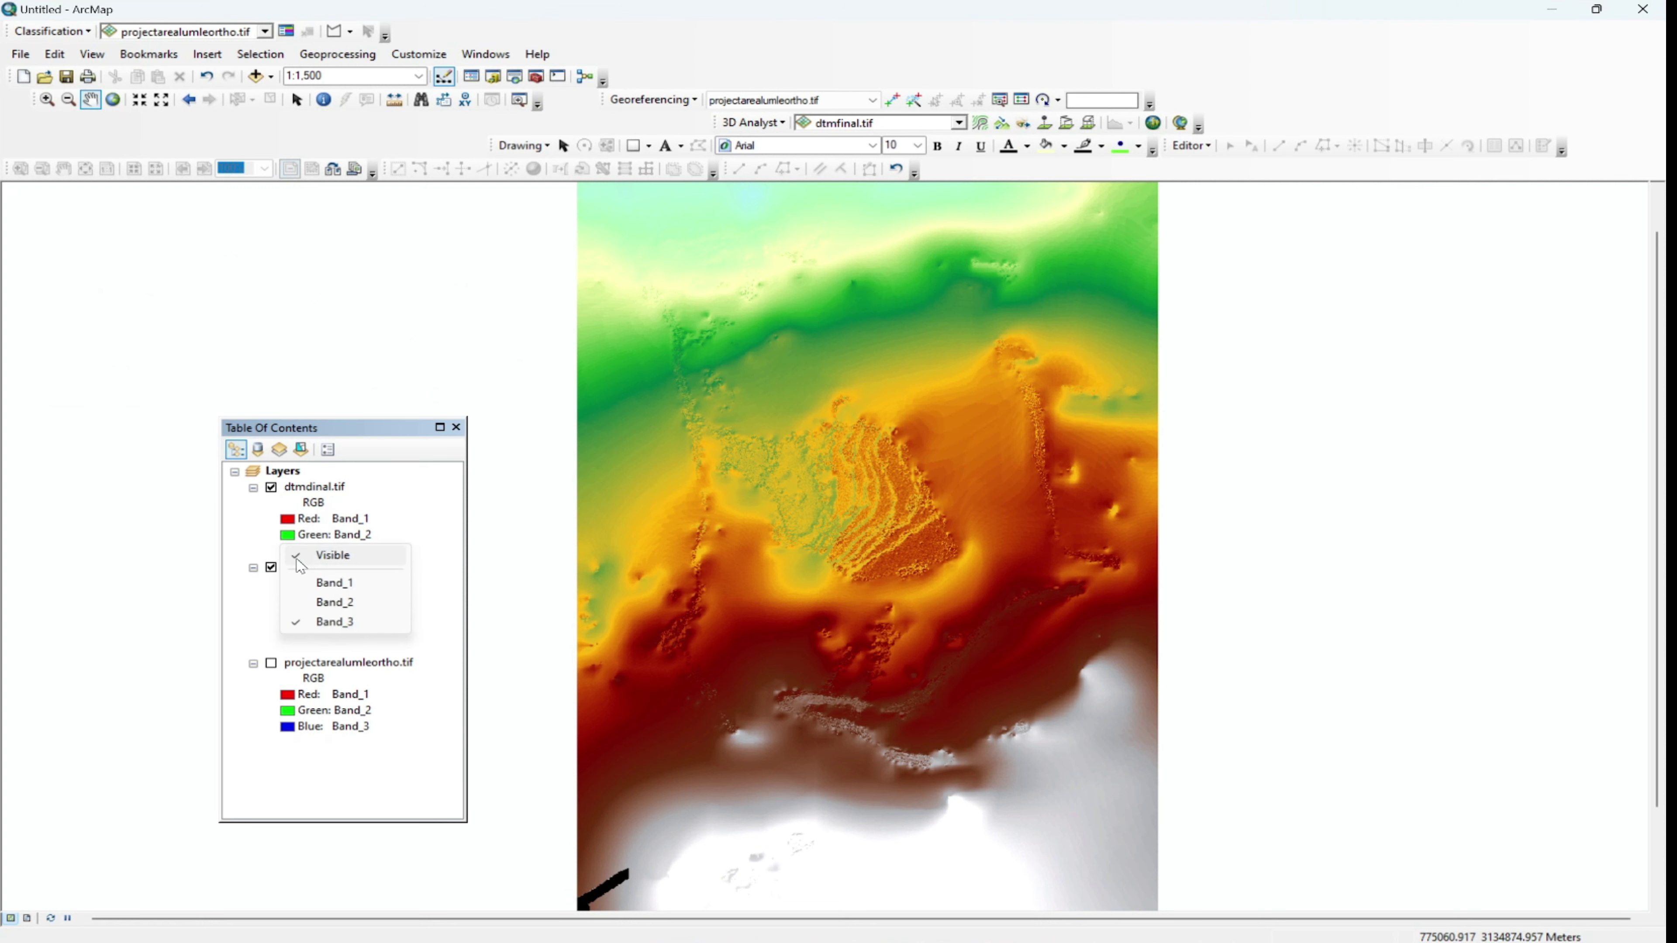
pyautogui.click(414, 796)
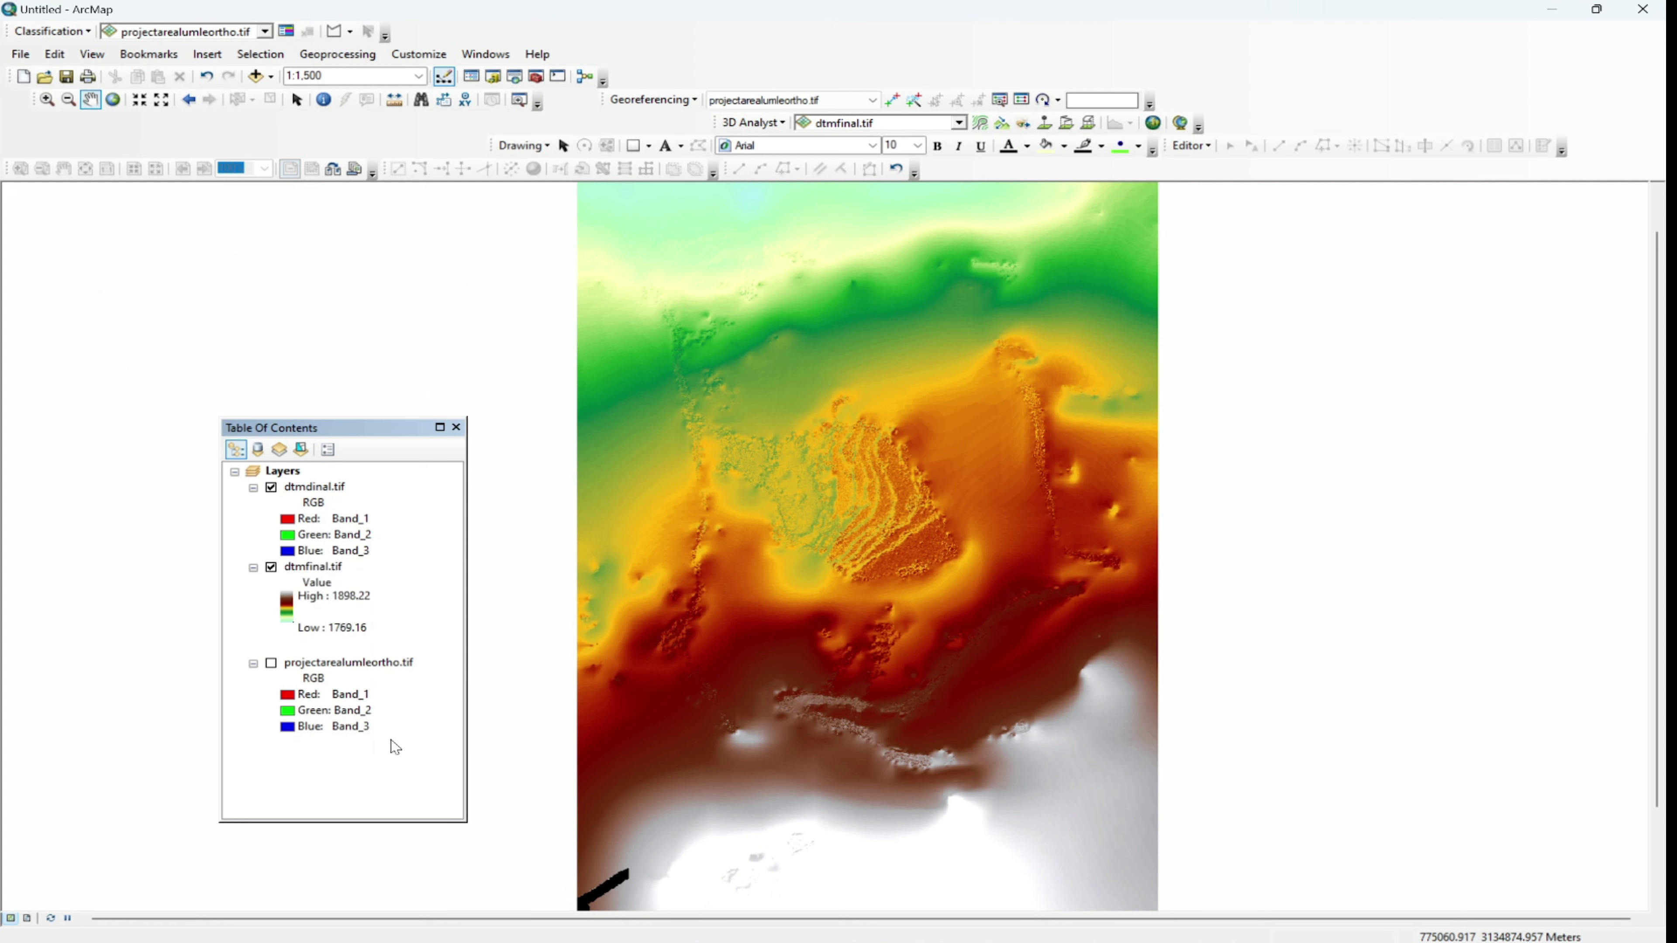
pyautogui.click(271, 488)
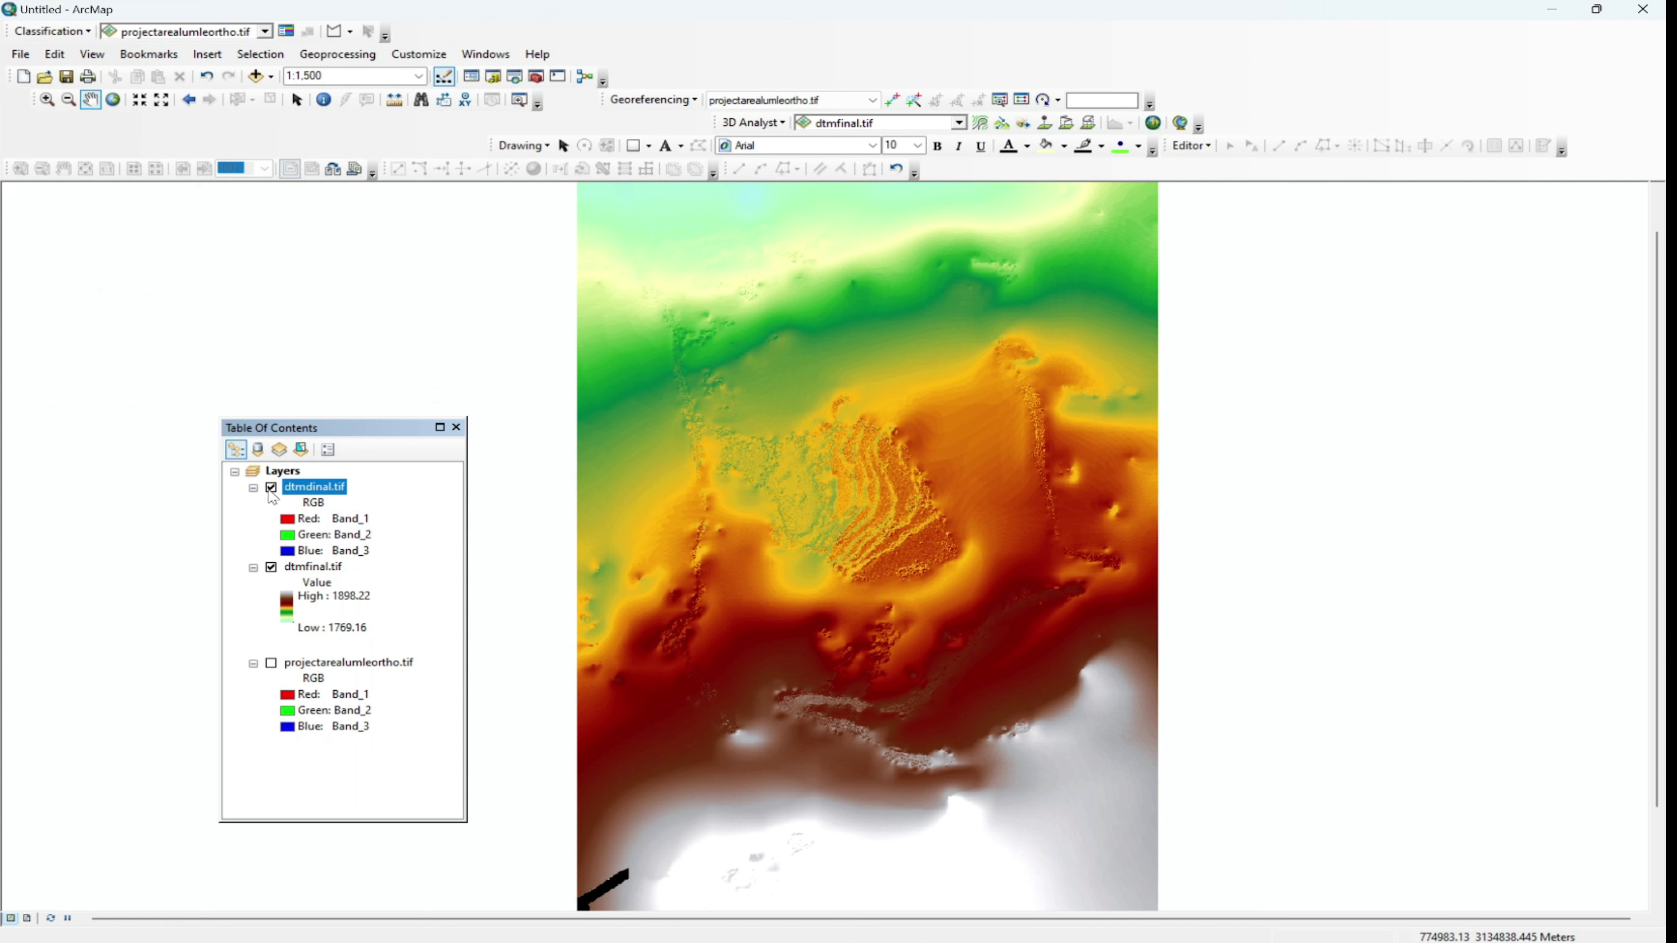
pyautogui.click(271, 489)
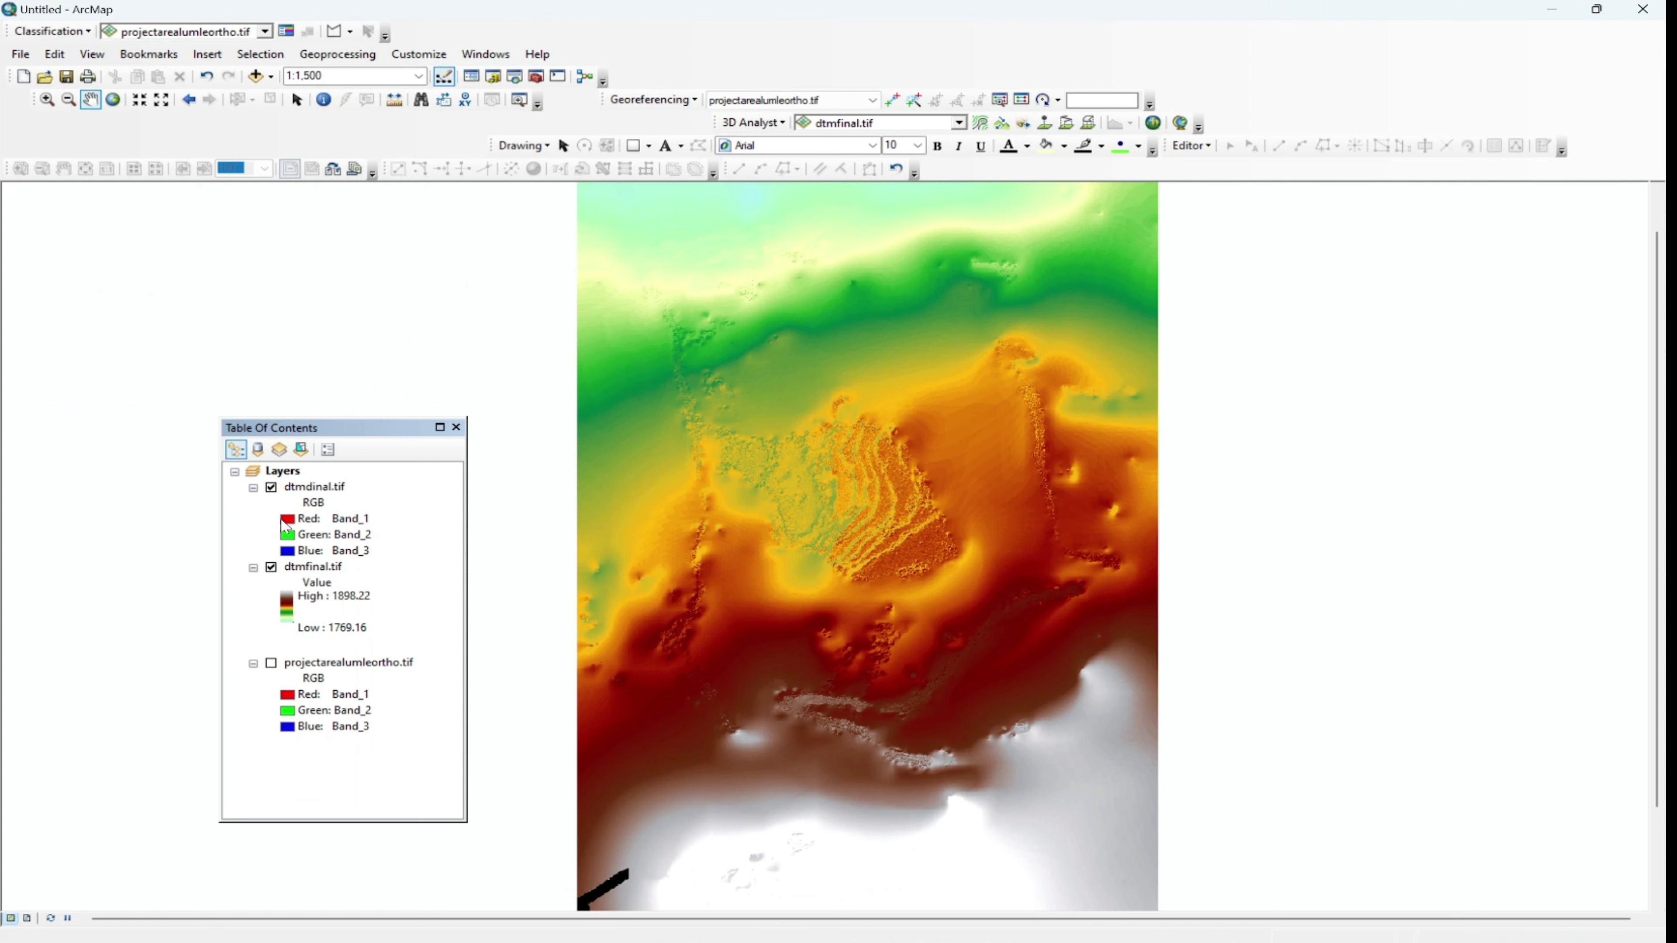
pyautogui.click(272, 569)
pyautogui.click(271, 569)
pyautogui.click(271, 489)
pyautogui.click(271, 489)
pyautogui.click(271, 488)
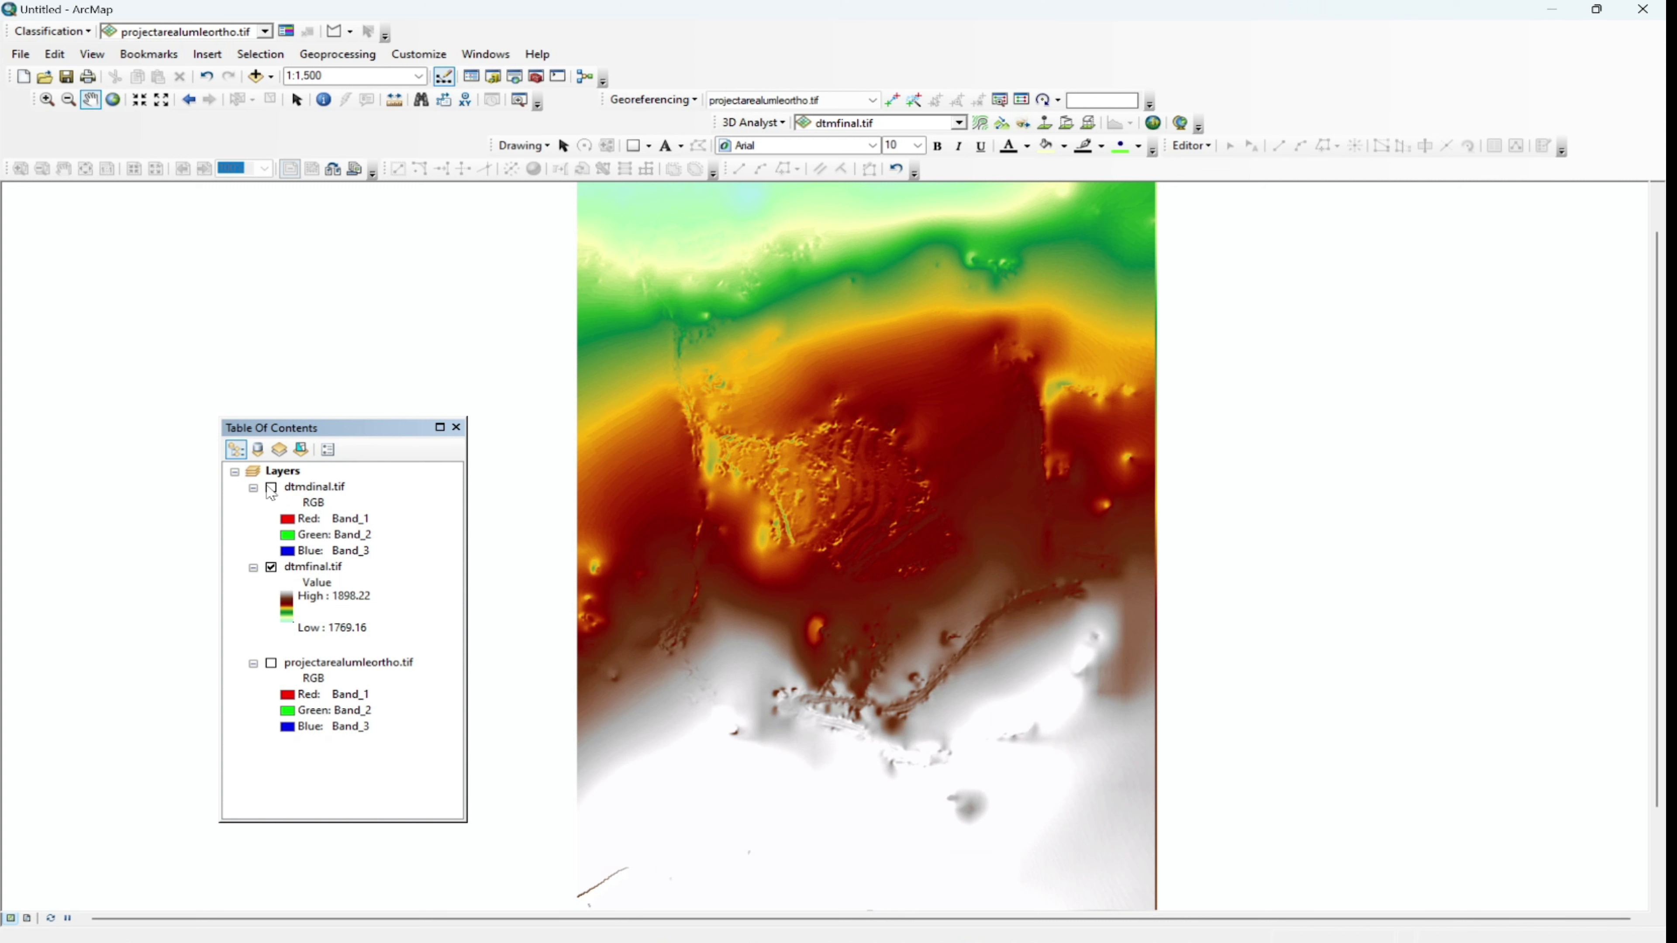
pyautogui.click(271, 488)
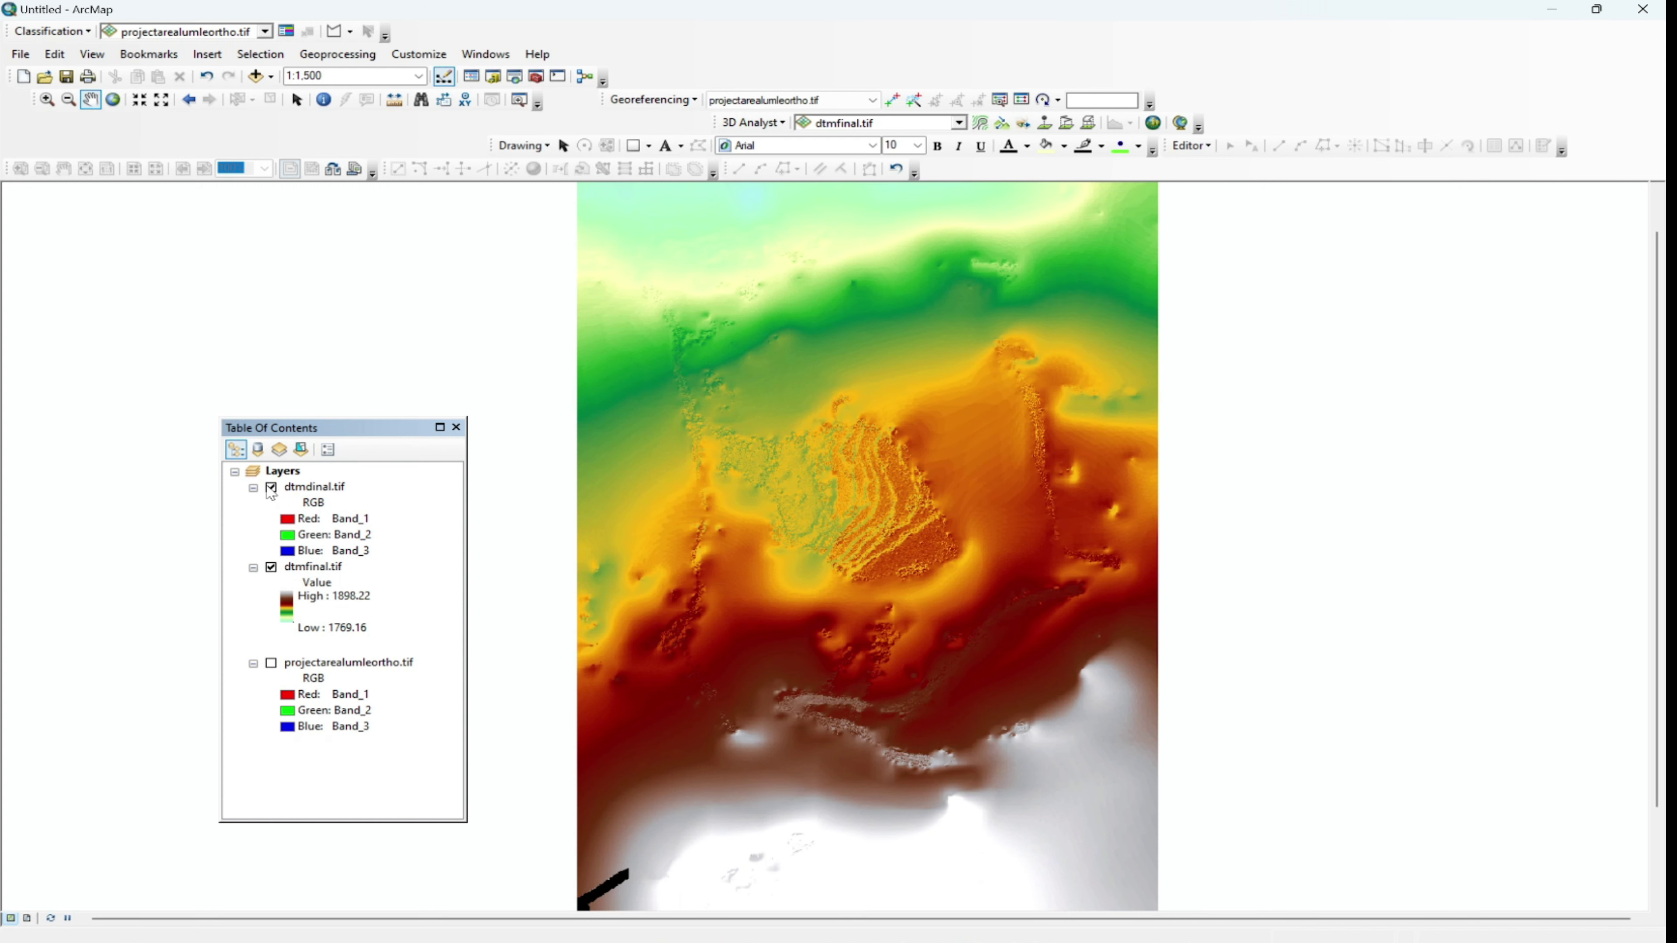
pyautogui.click(272, 489)
pyautogui.click(272, 488)
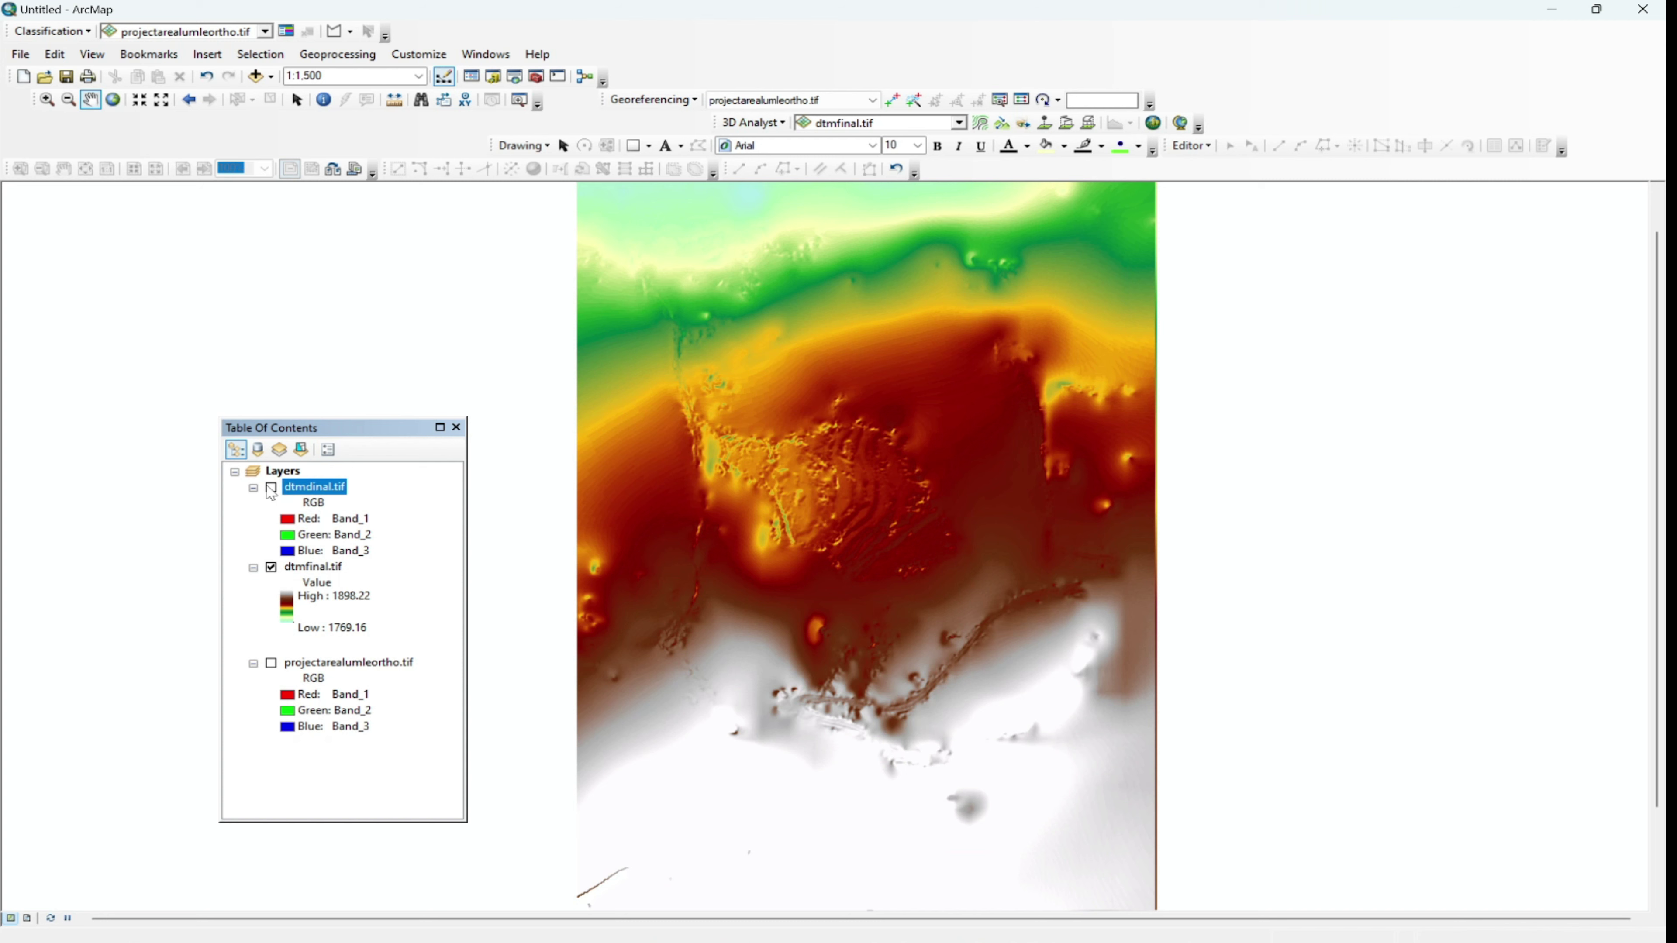
pyautogui.click(271, 489)
pyautogui.click(271, 489)
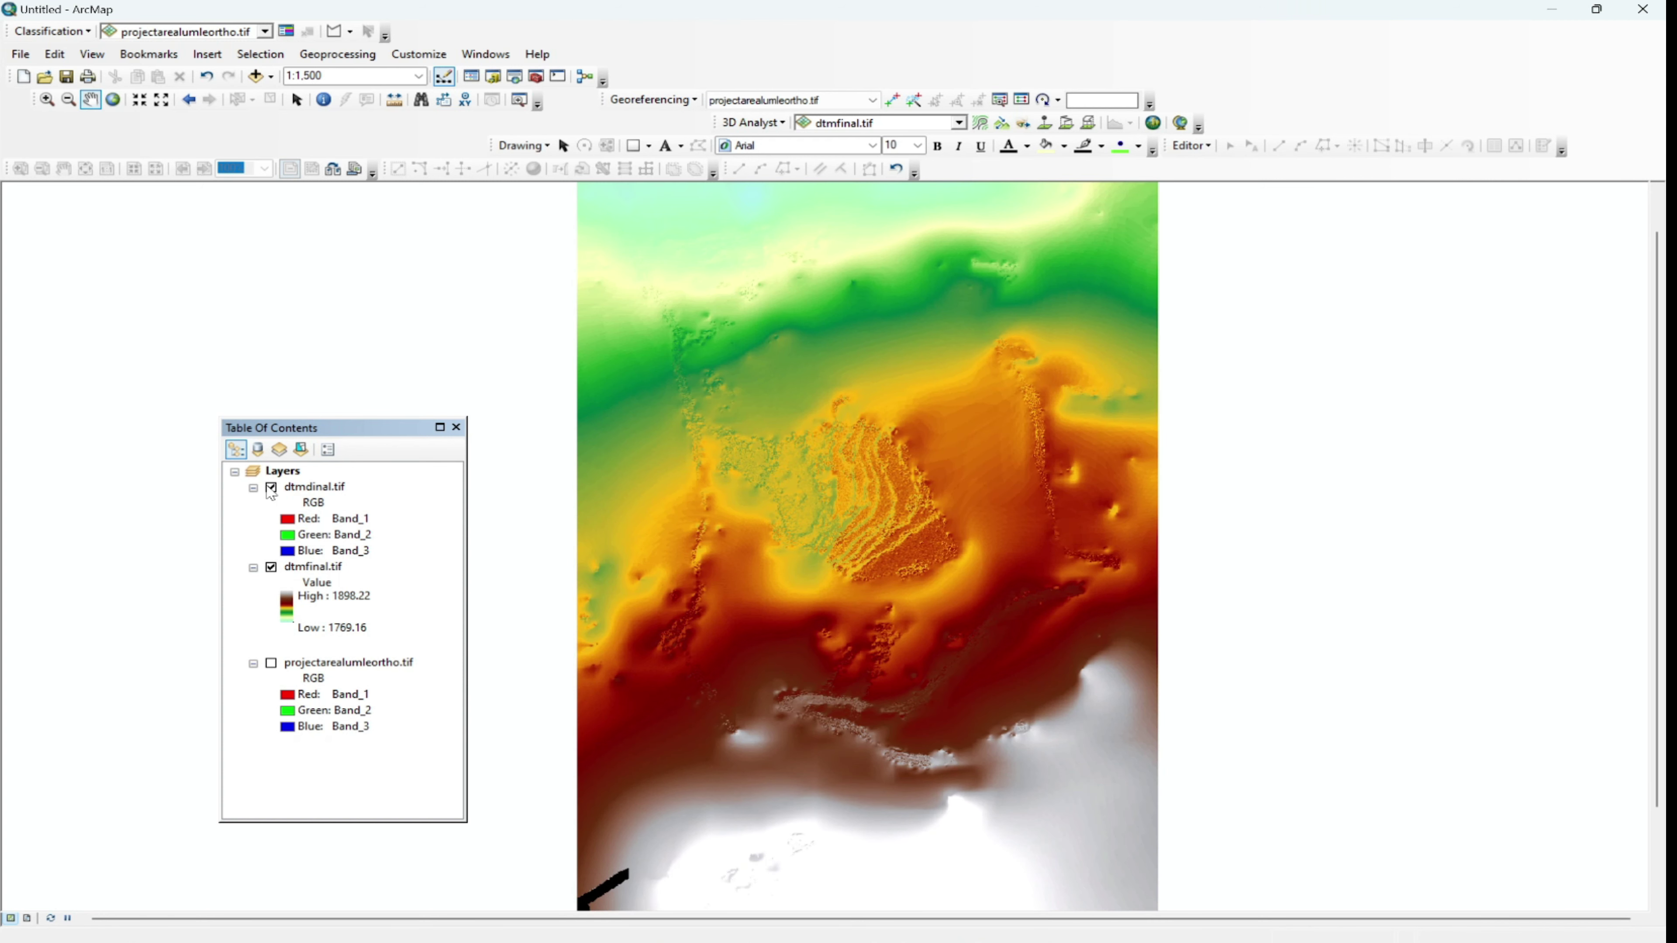
pyautogui.click(272, 489)
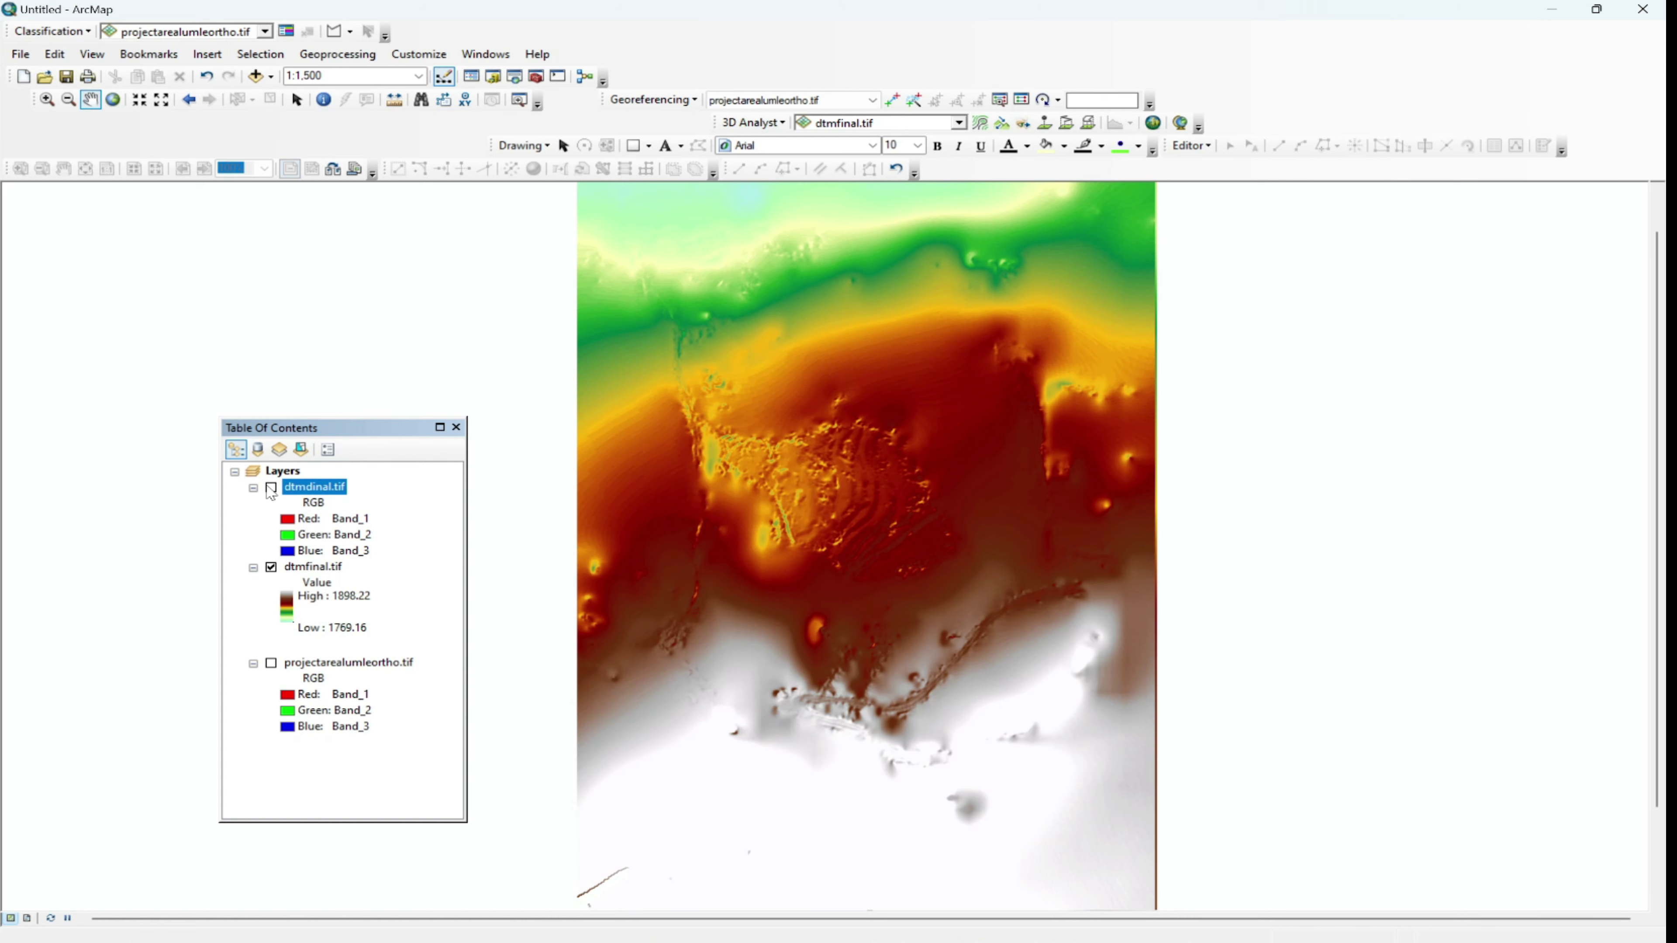
pyautogui.click(271, 489)
pyautogui.click(271, 489)
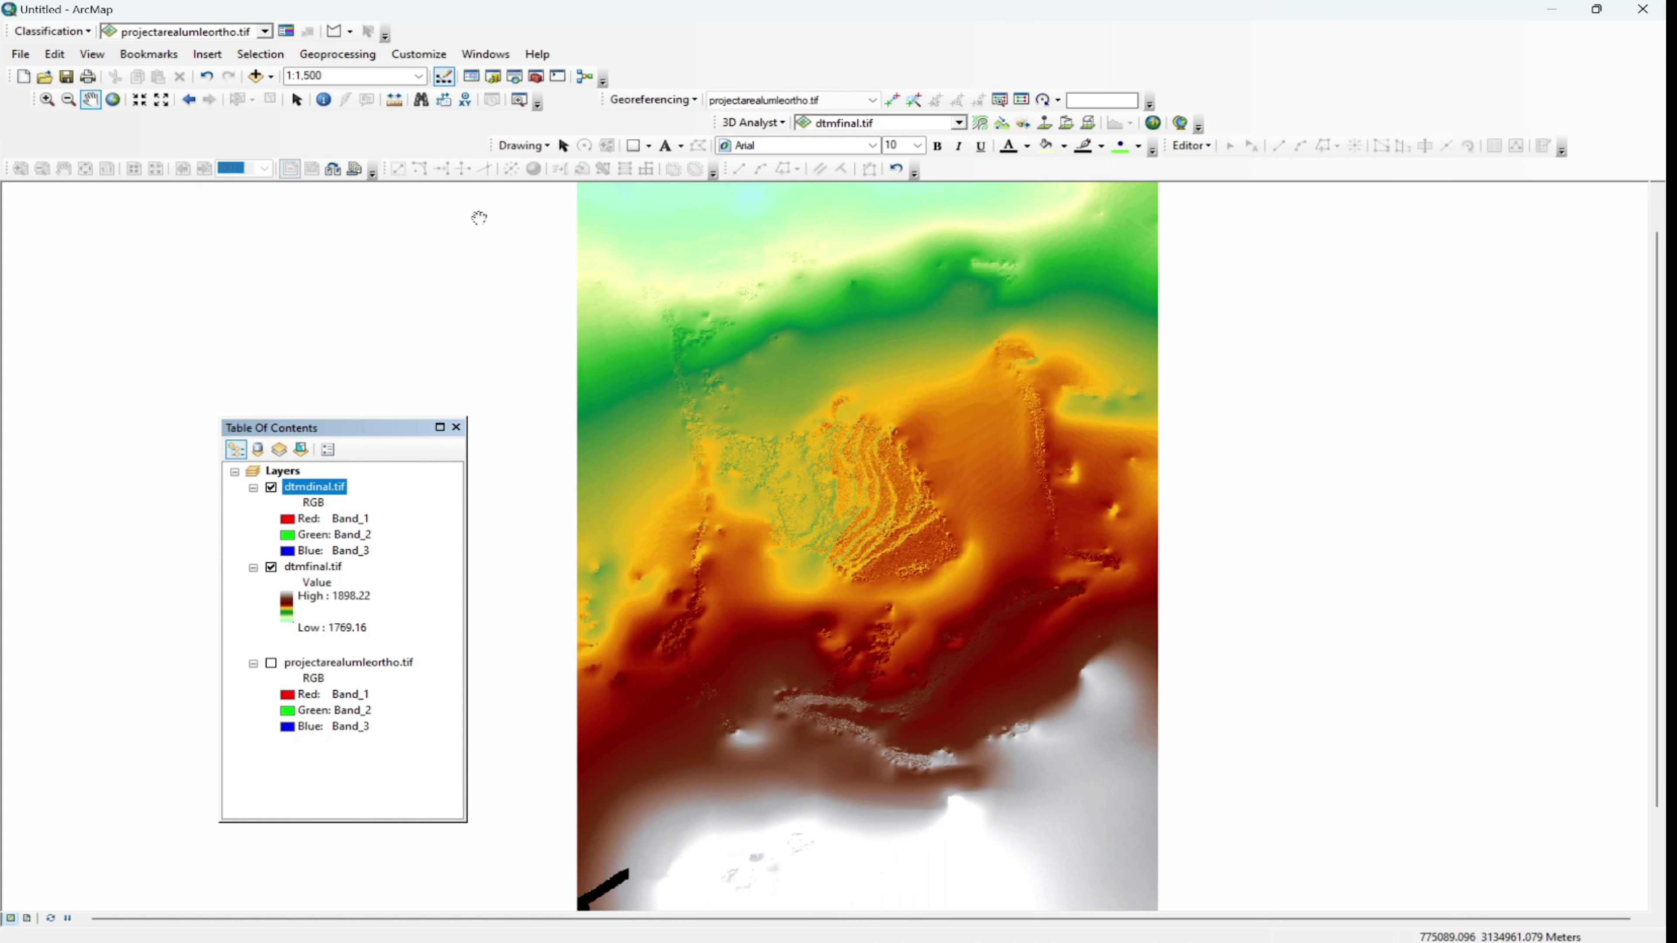
# Step: Identify a pixel on dtmdinal.tif near the terraces' lower edge, examine its blue, green and red values, and close the results
pyautogui.click(324, 99)
pyautogui.scroll(1, 827, 500)
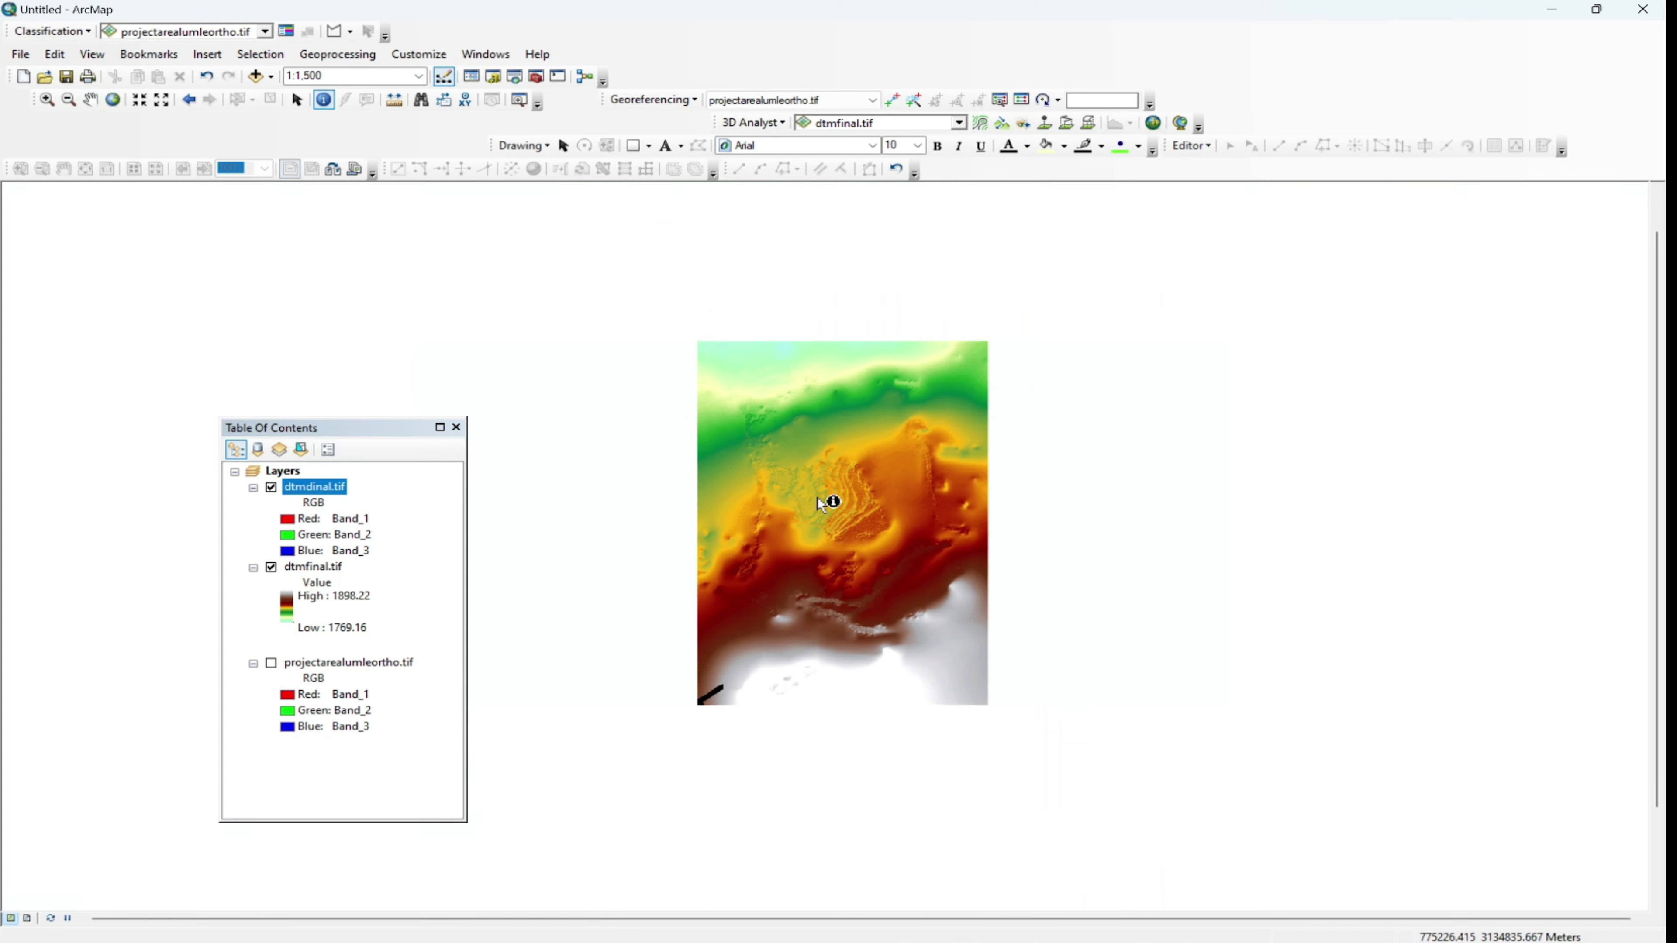
pyautogui.scroll(4, 824, 555)
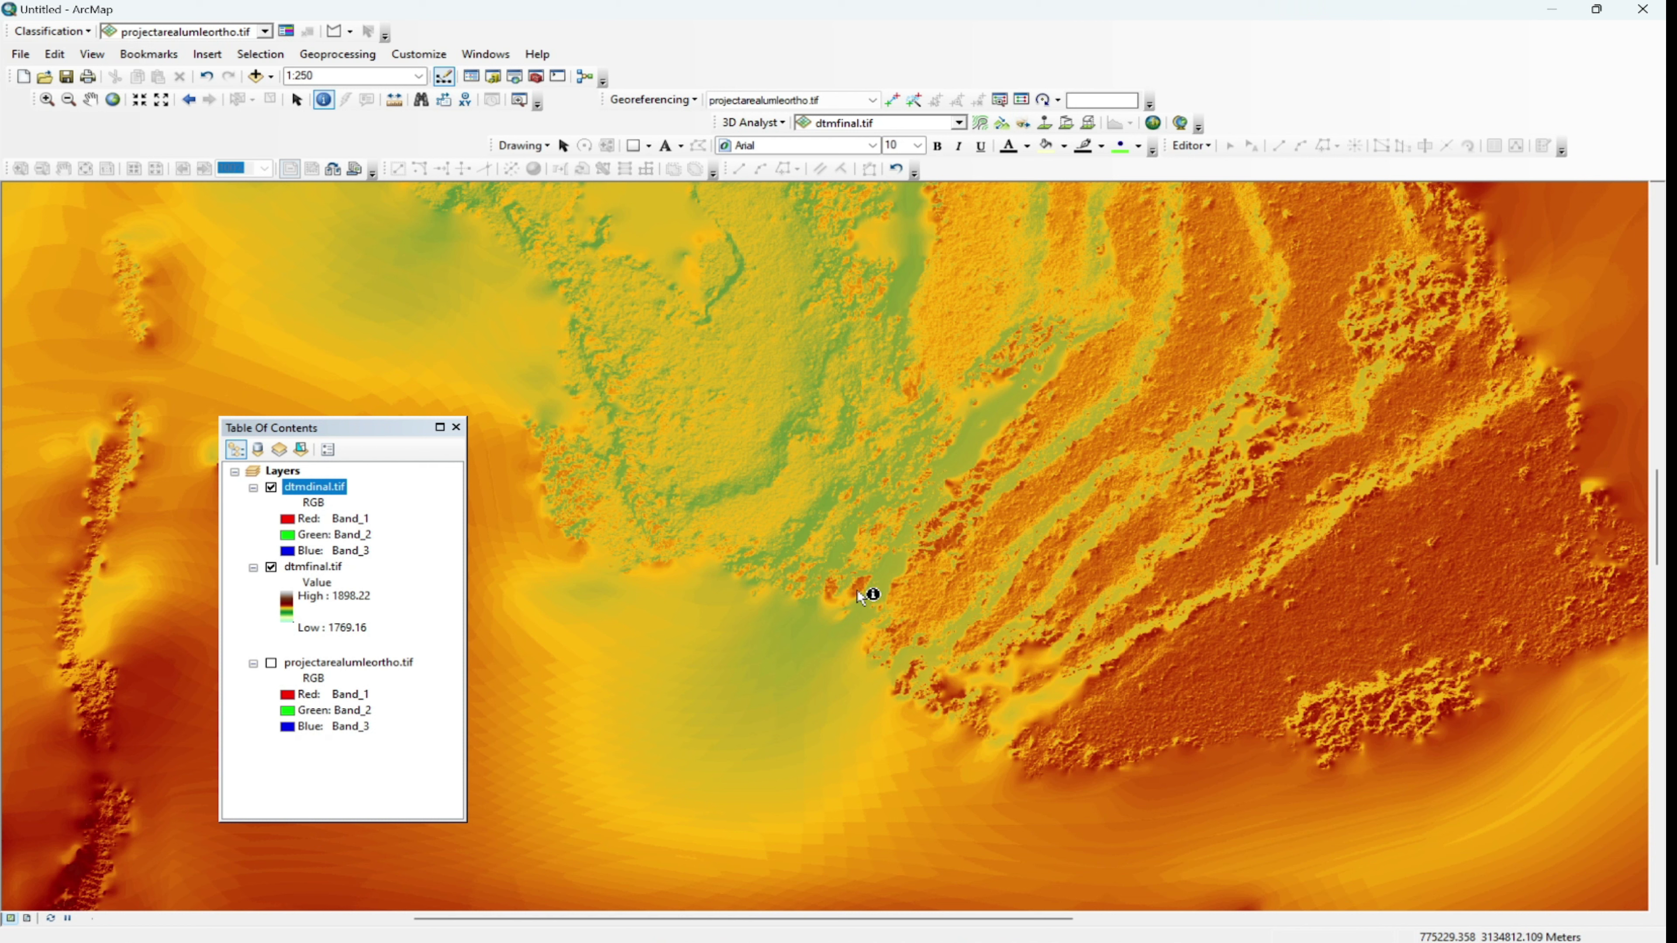
pyautogui.click(857, 590)
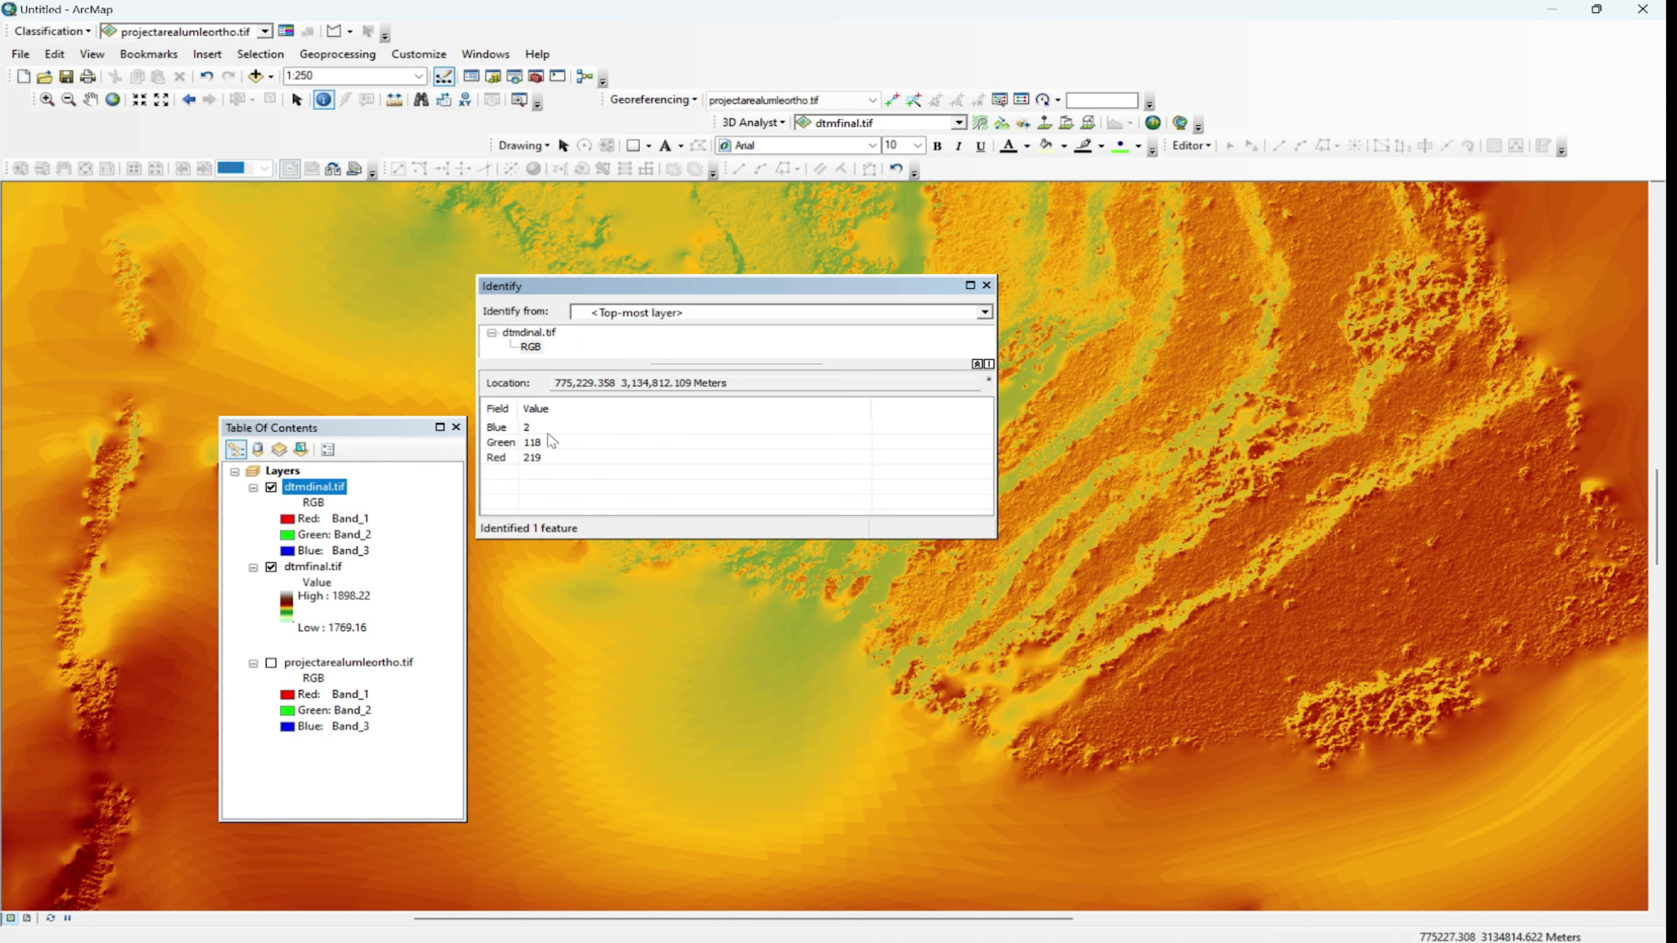
pyautogui.click(535, 431)
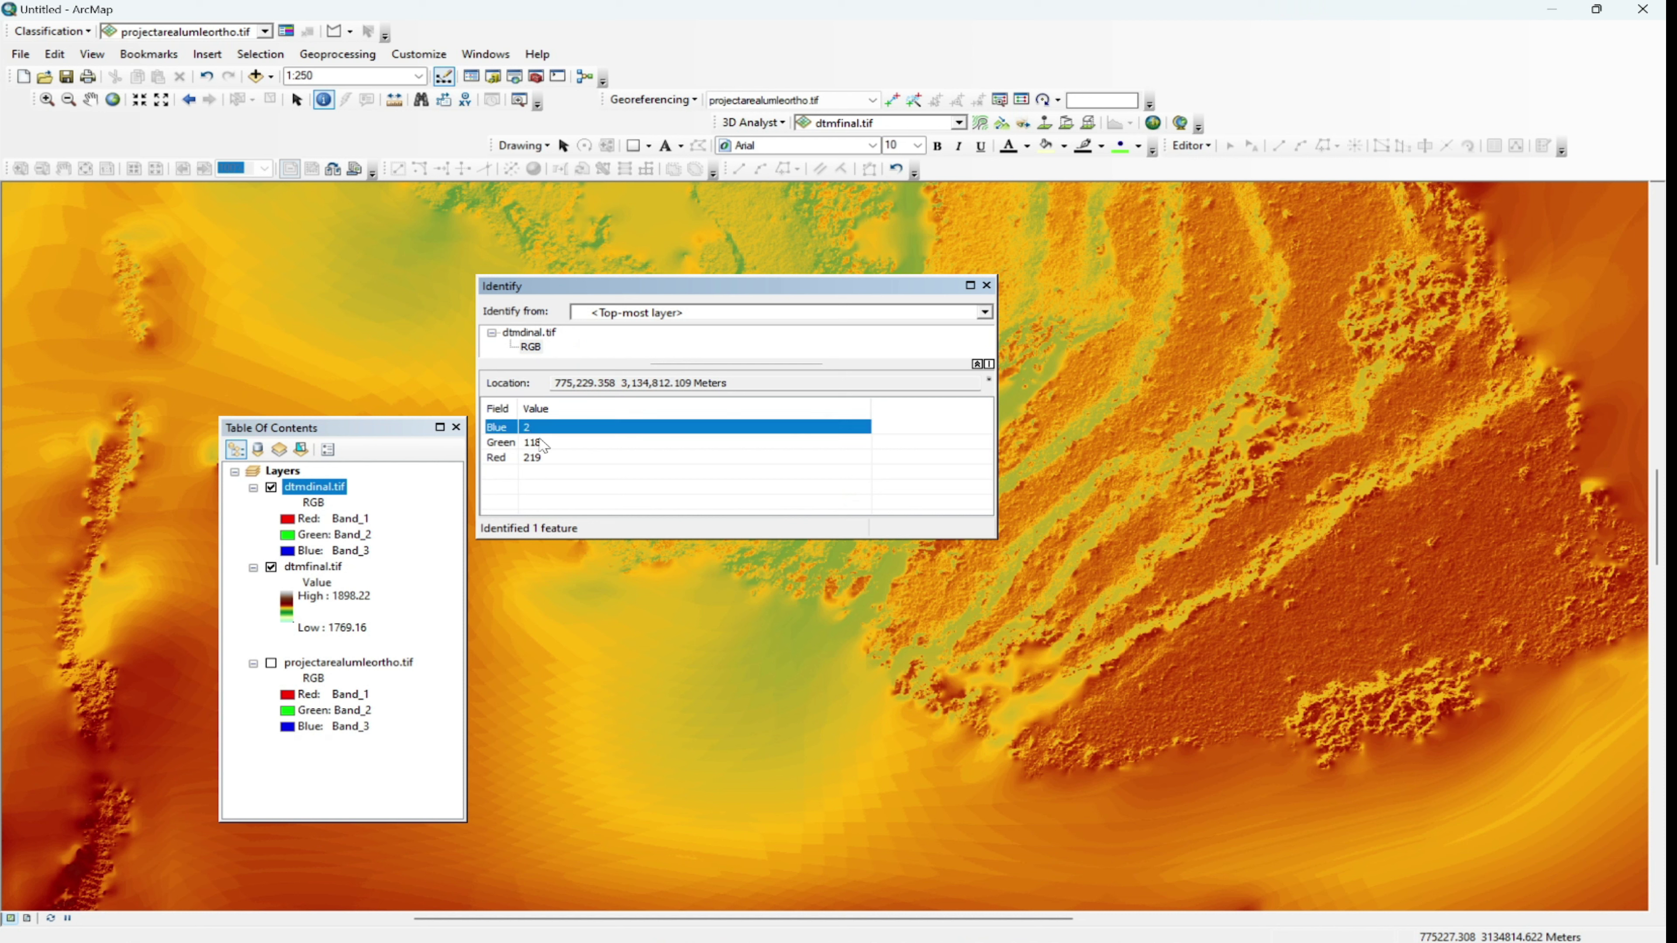
pyautogui.click(549, 443)
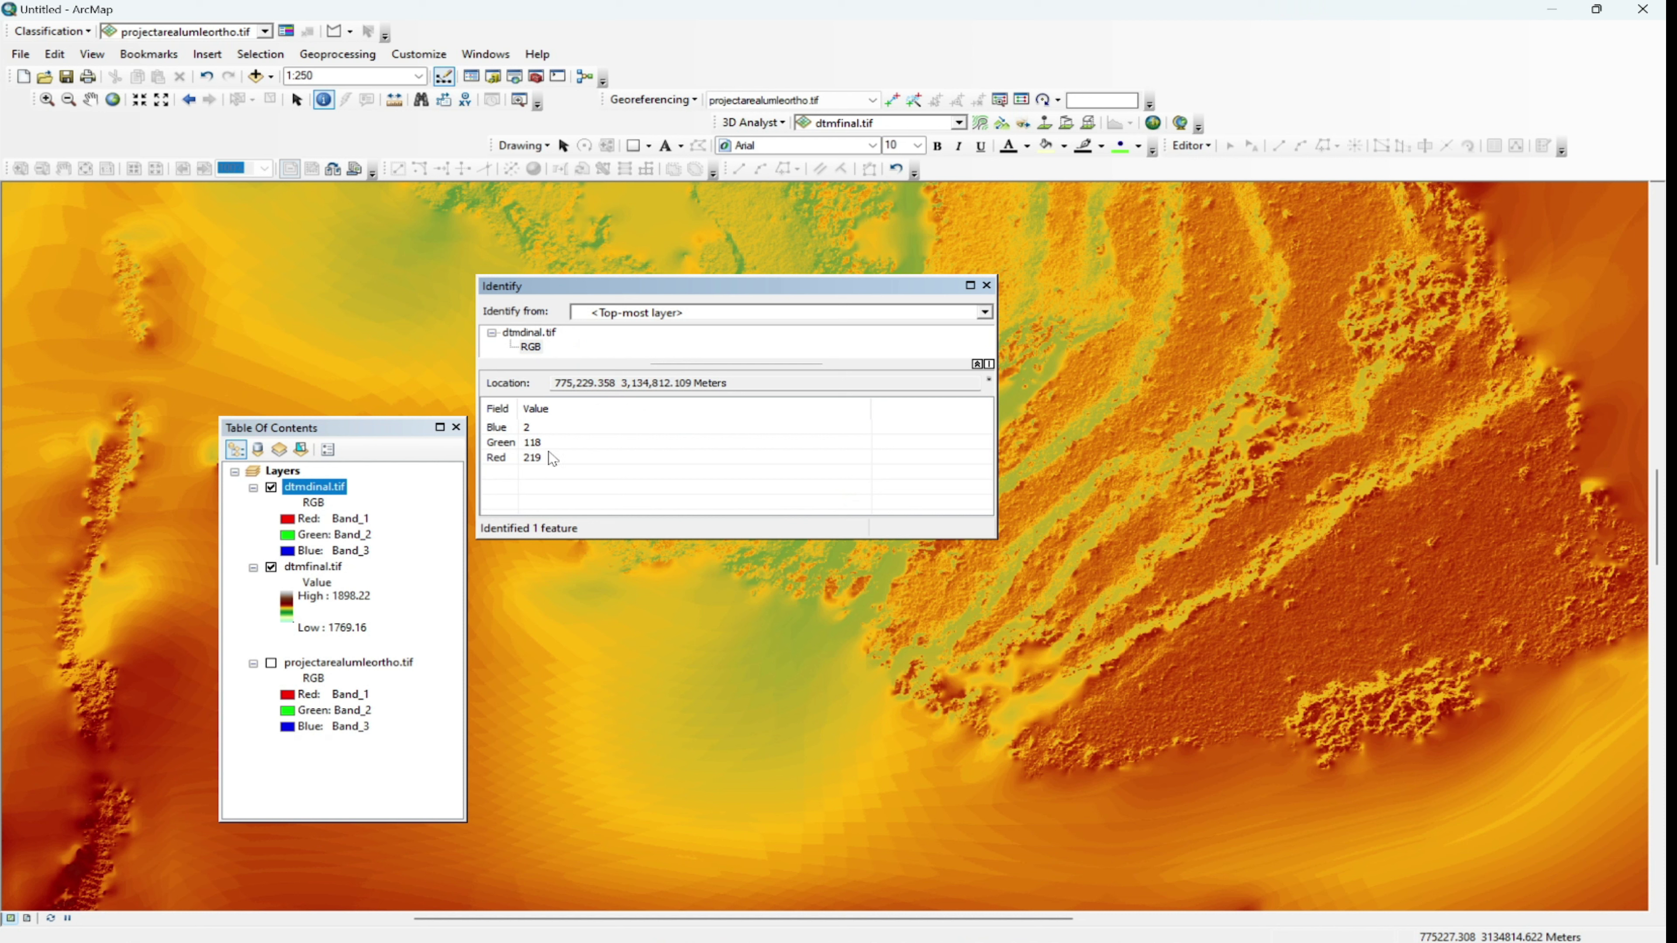
pyautogui.click(552, 458)
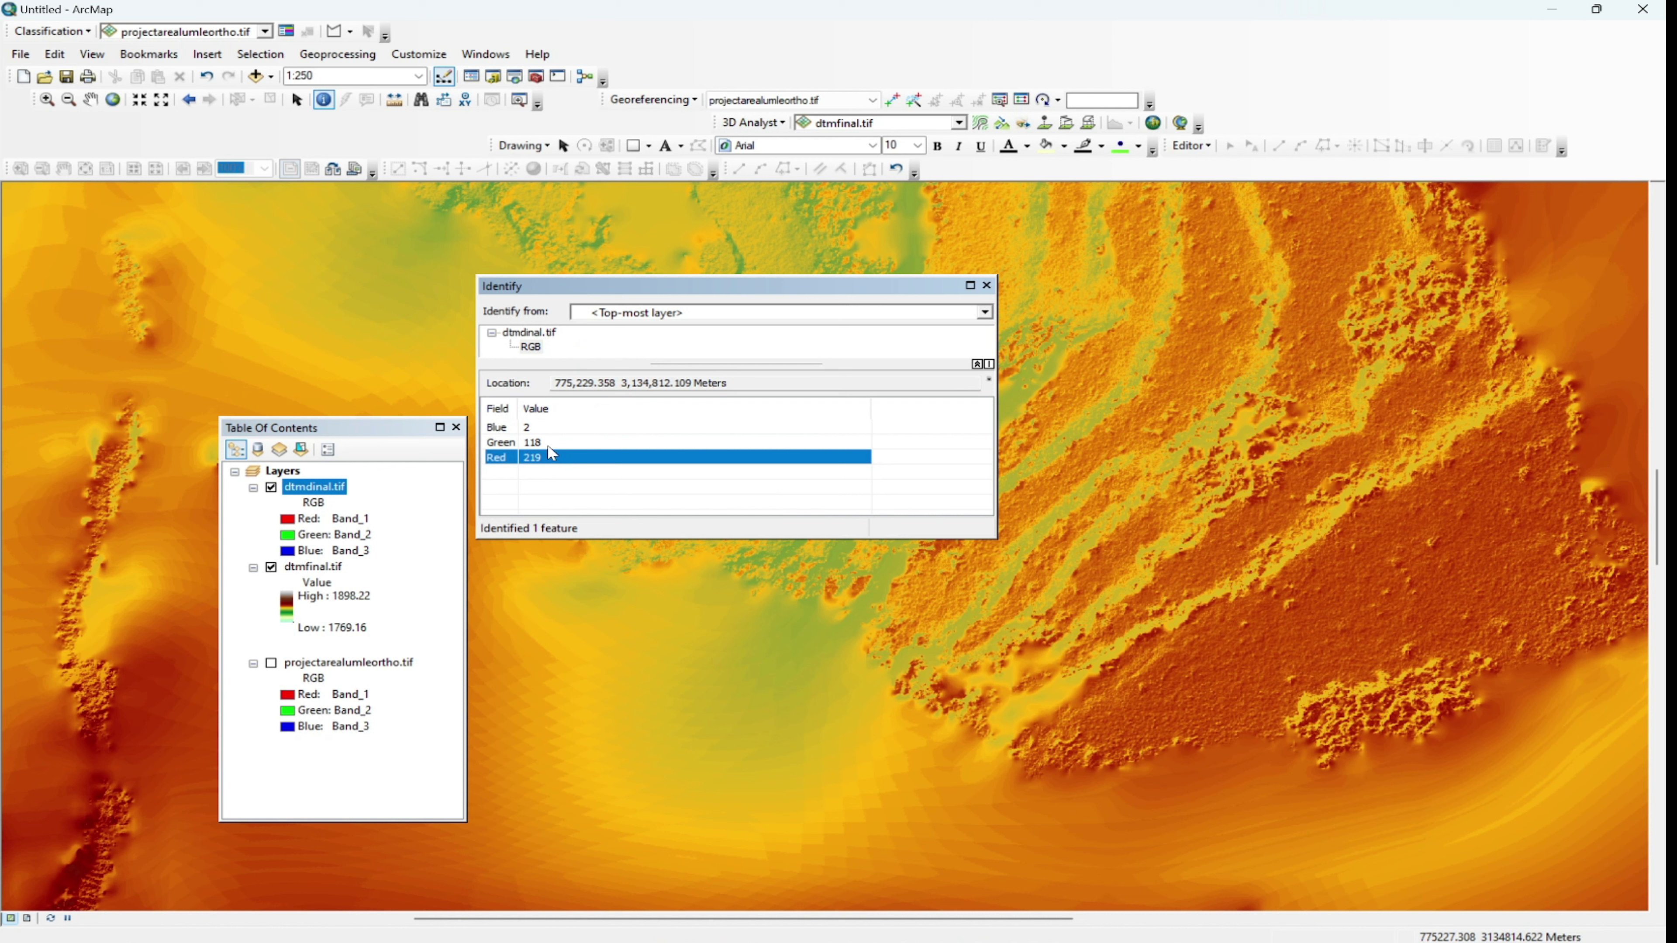
pyautogui.click(550, 442)
pyautogui.click(533, 428)
pyautogui.click(547, 443)
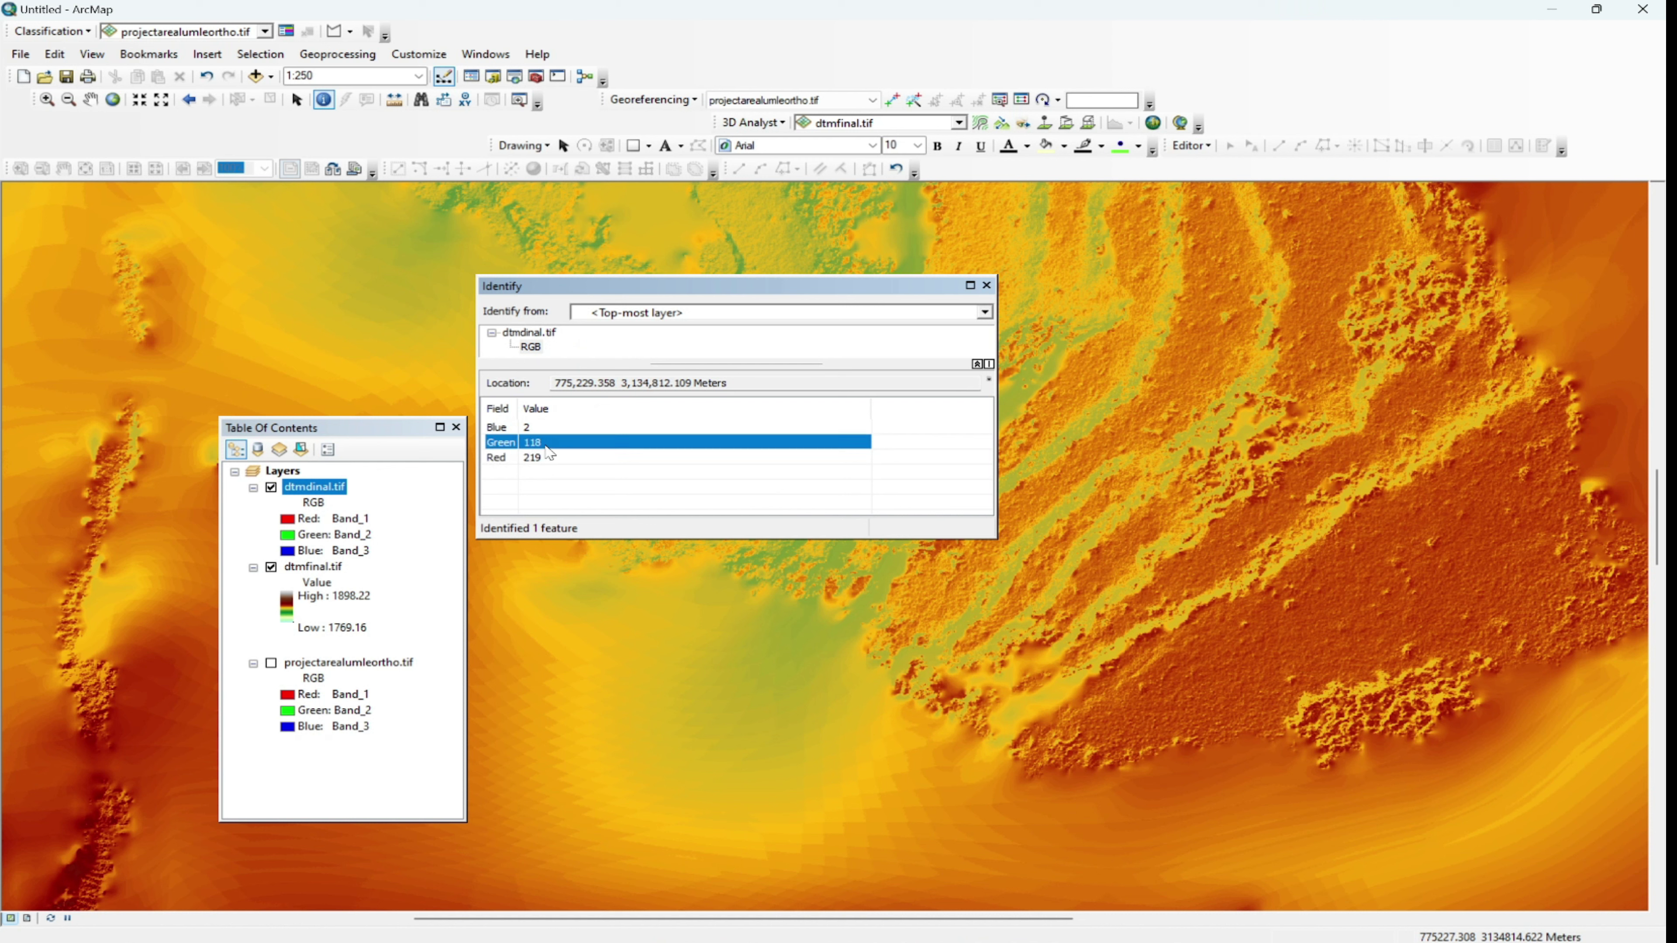
pyautogui.click(553, 458)
pyautogui.click(541, 430)
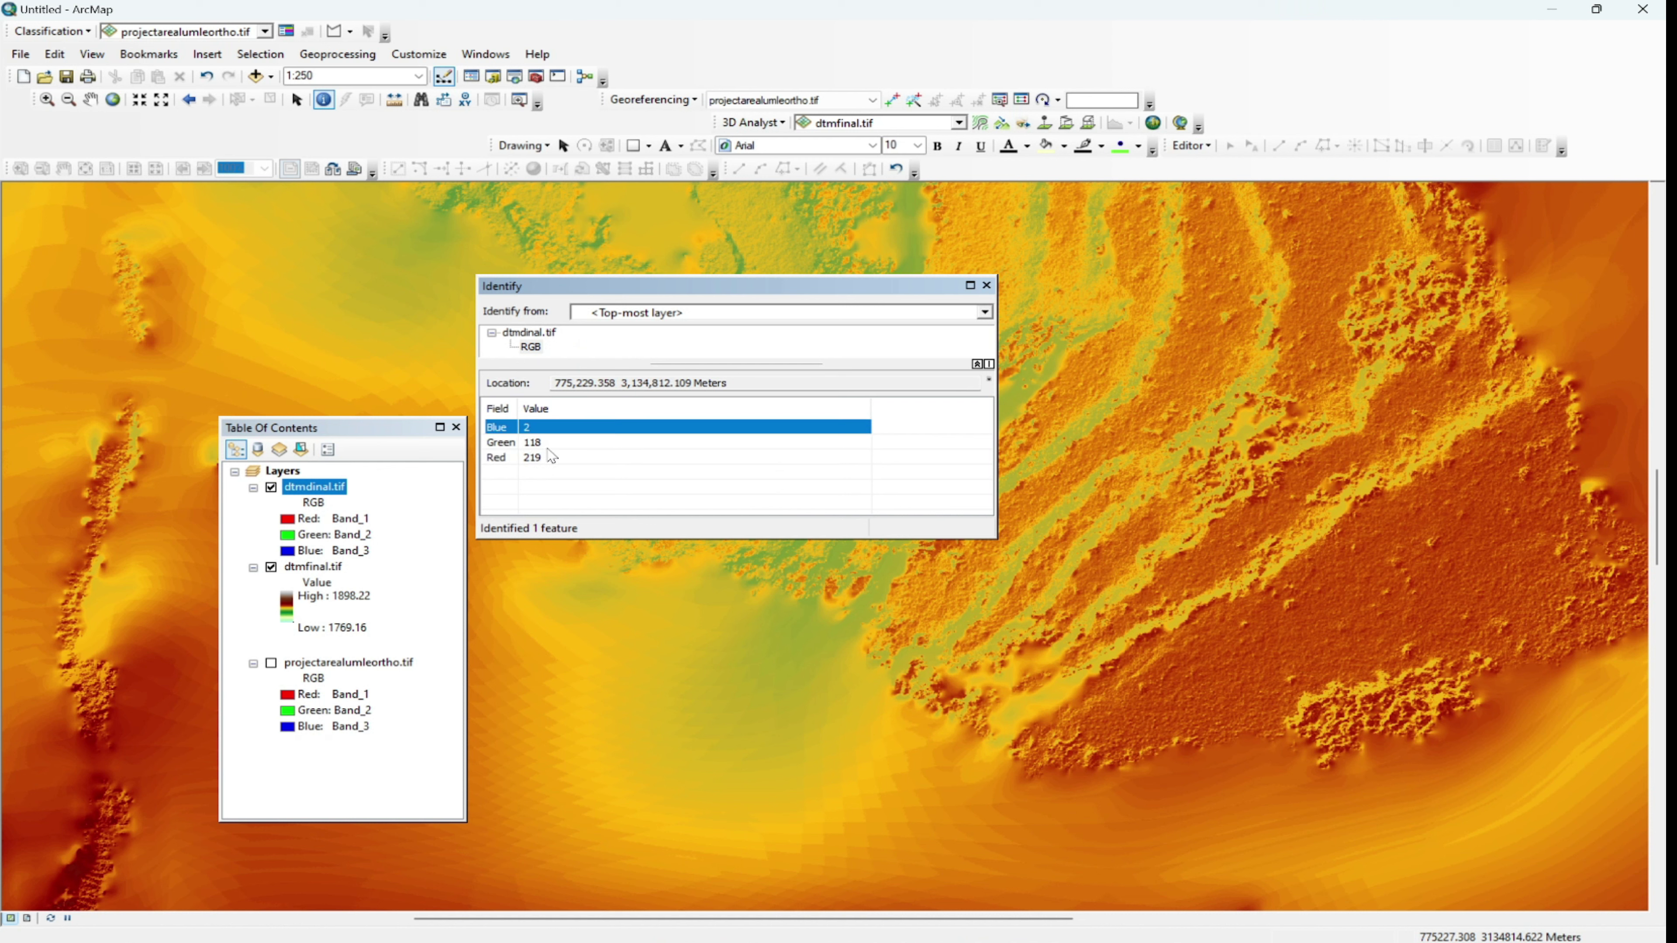
pyautogui.click(550, 443)
pyautogui.click(554, 459)
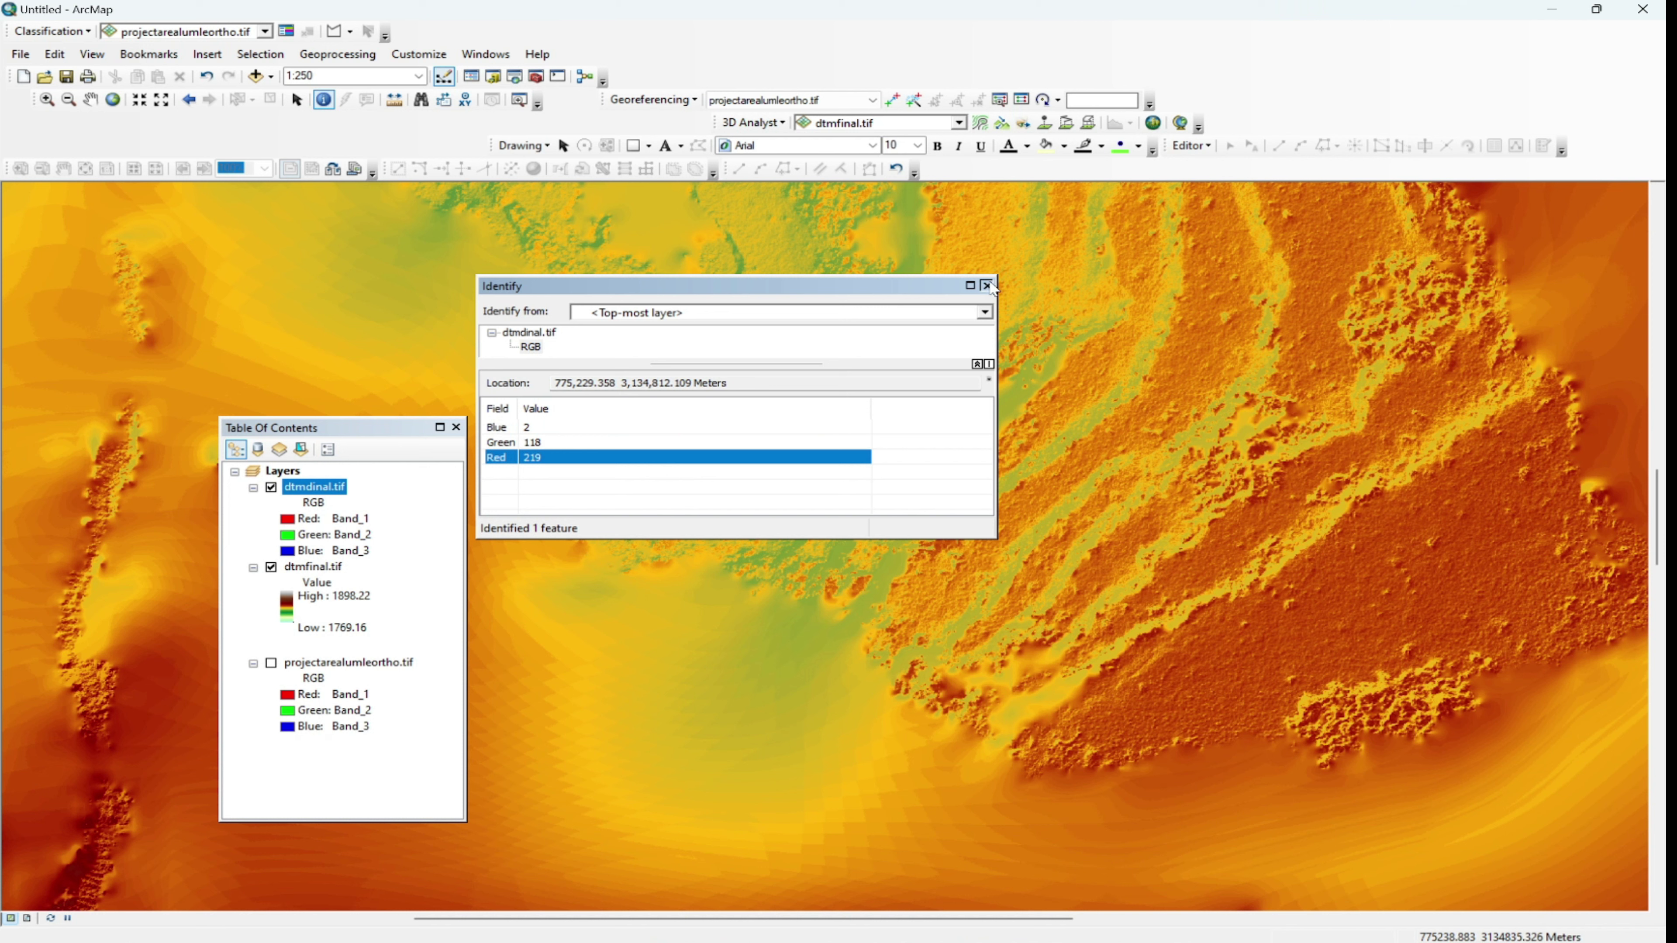
pyautogui.click(988, 286)
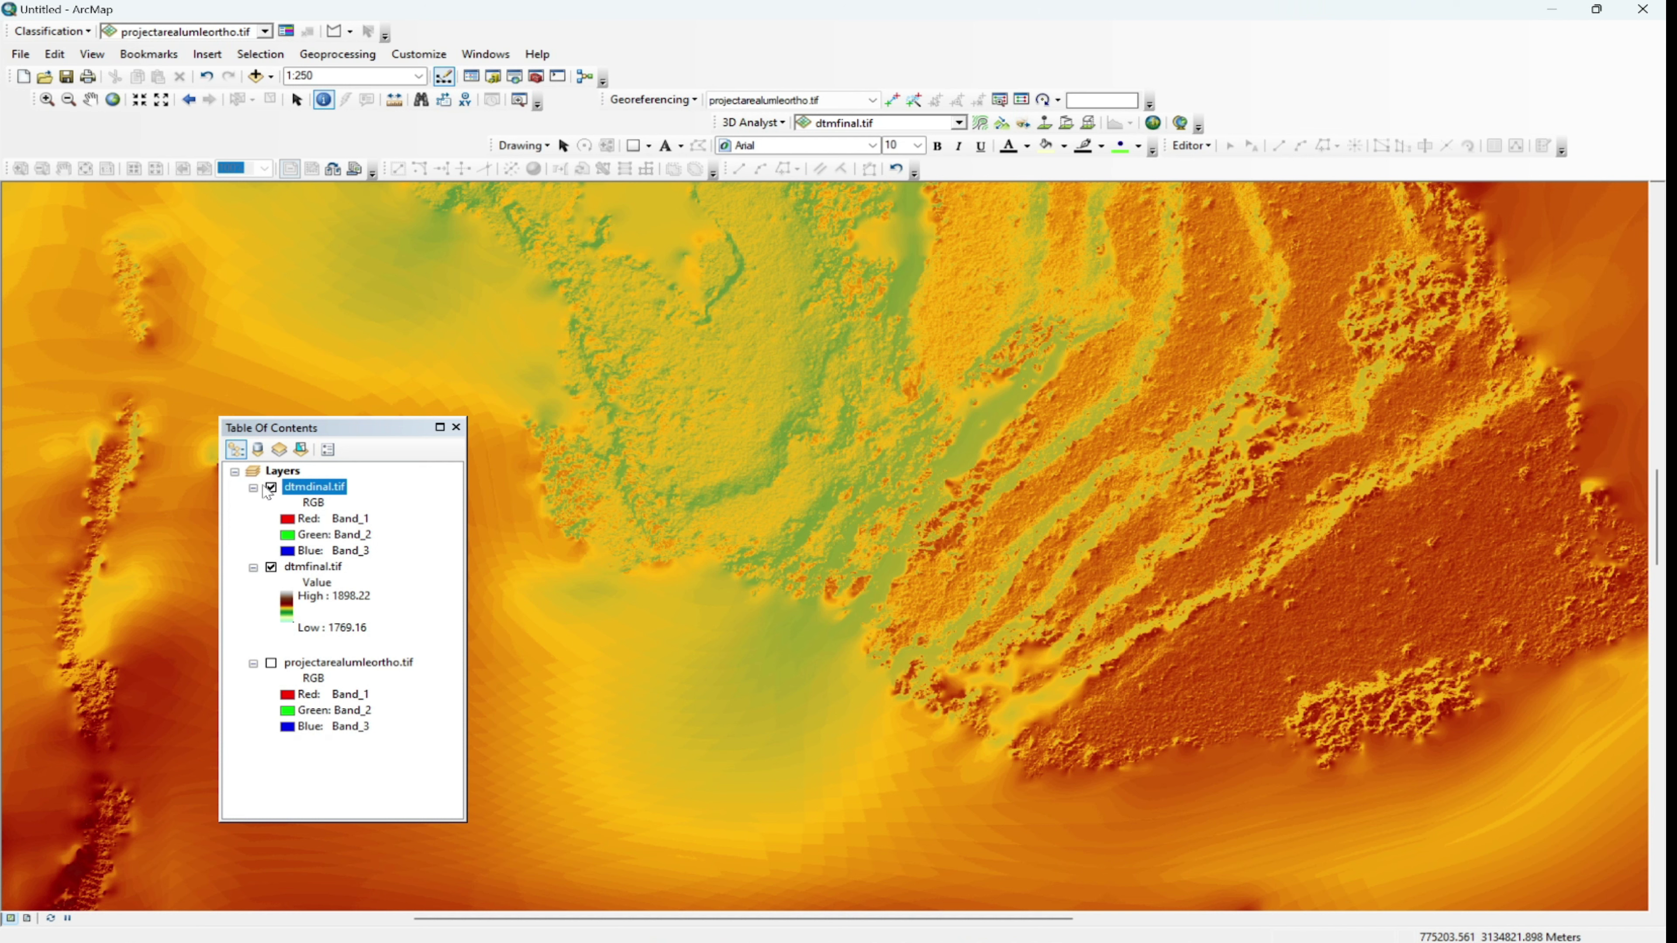
# Step: Hide dtmdinal.tif and identify a terrace point on dtmfinal.tif, examining its stretched value and pixel value
pyautogui.click(272, 489)
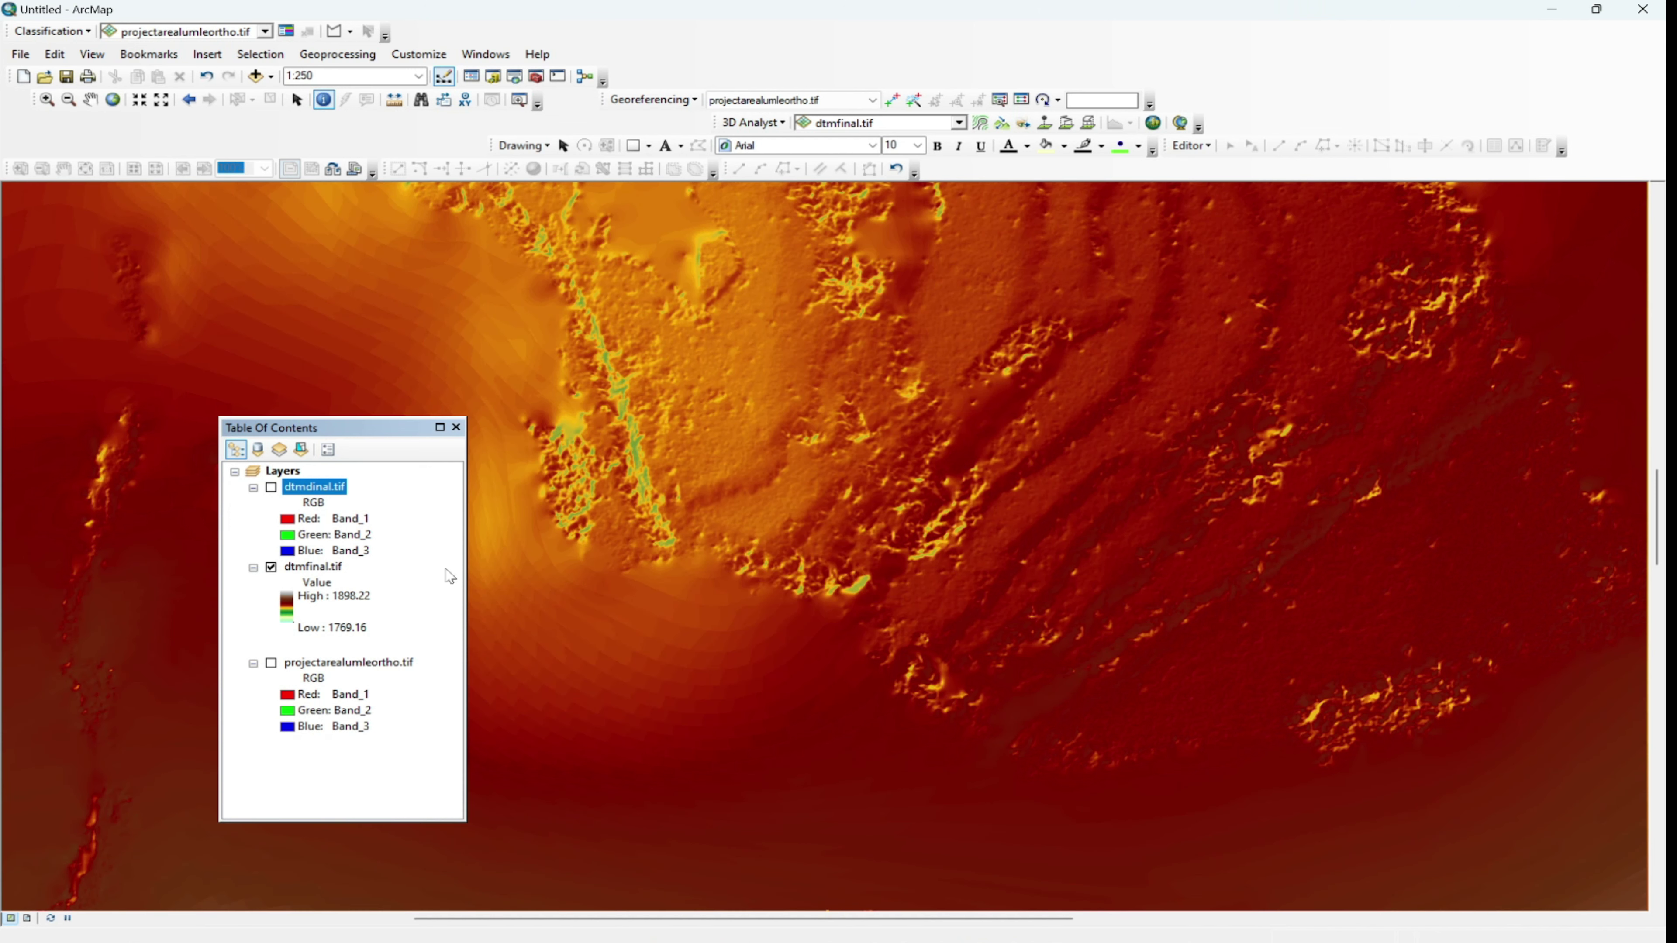
pyautogui.click(896, 490)
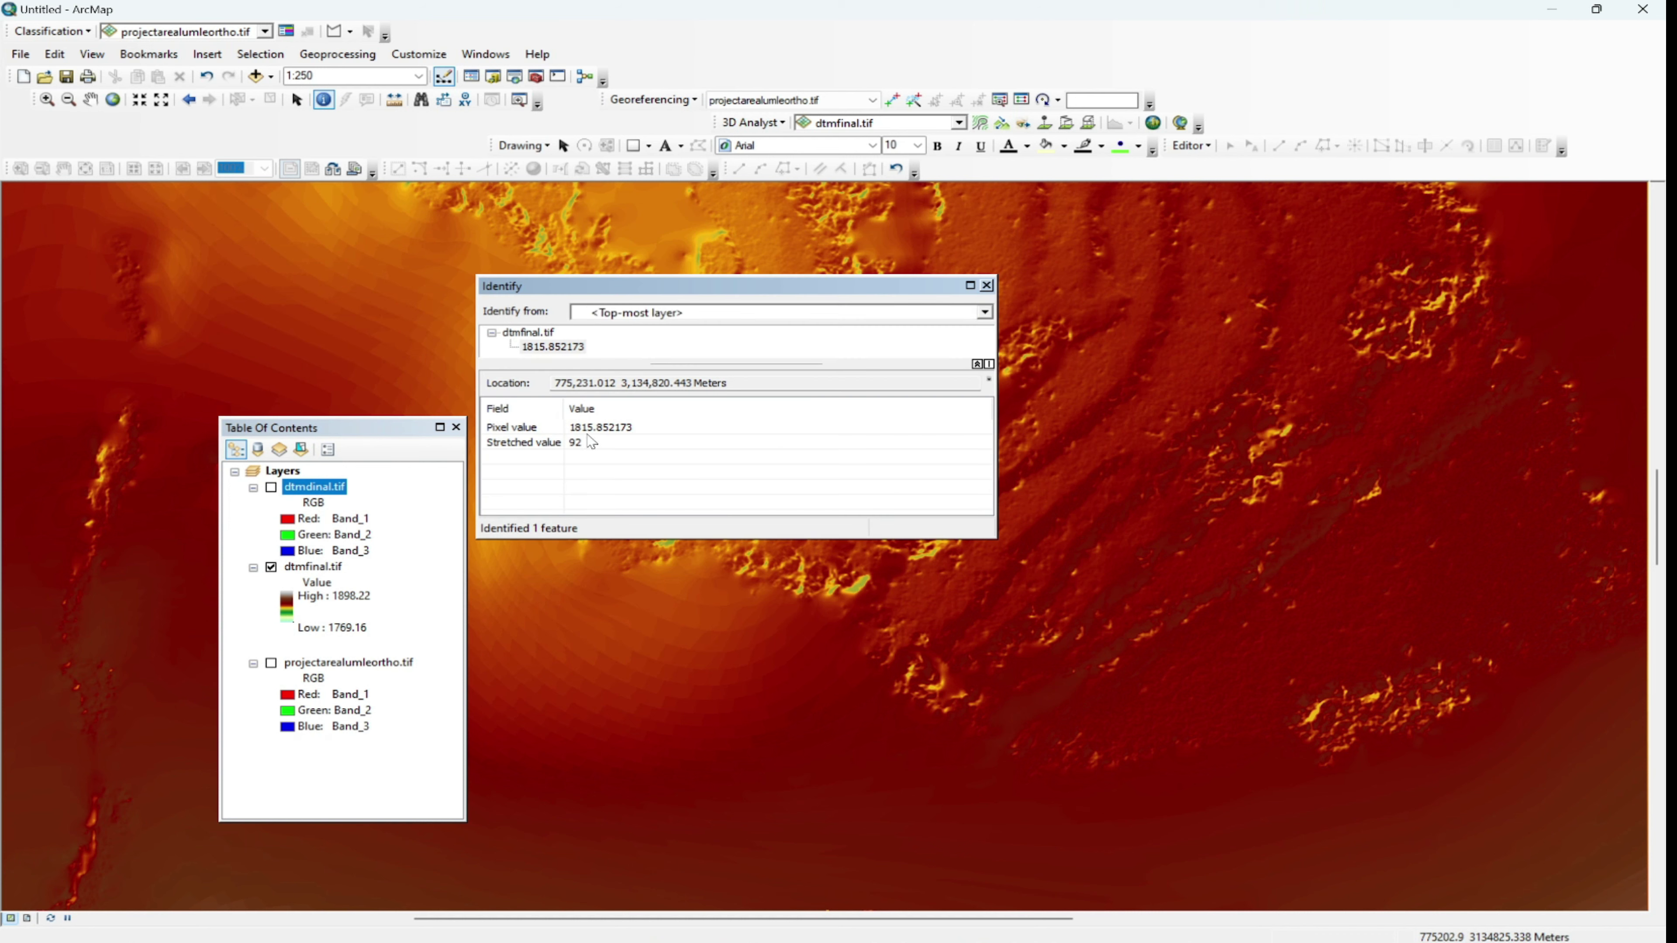
pyautogui.click(601, 444)
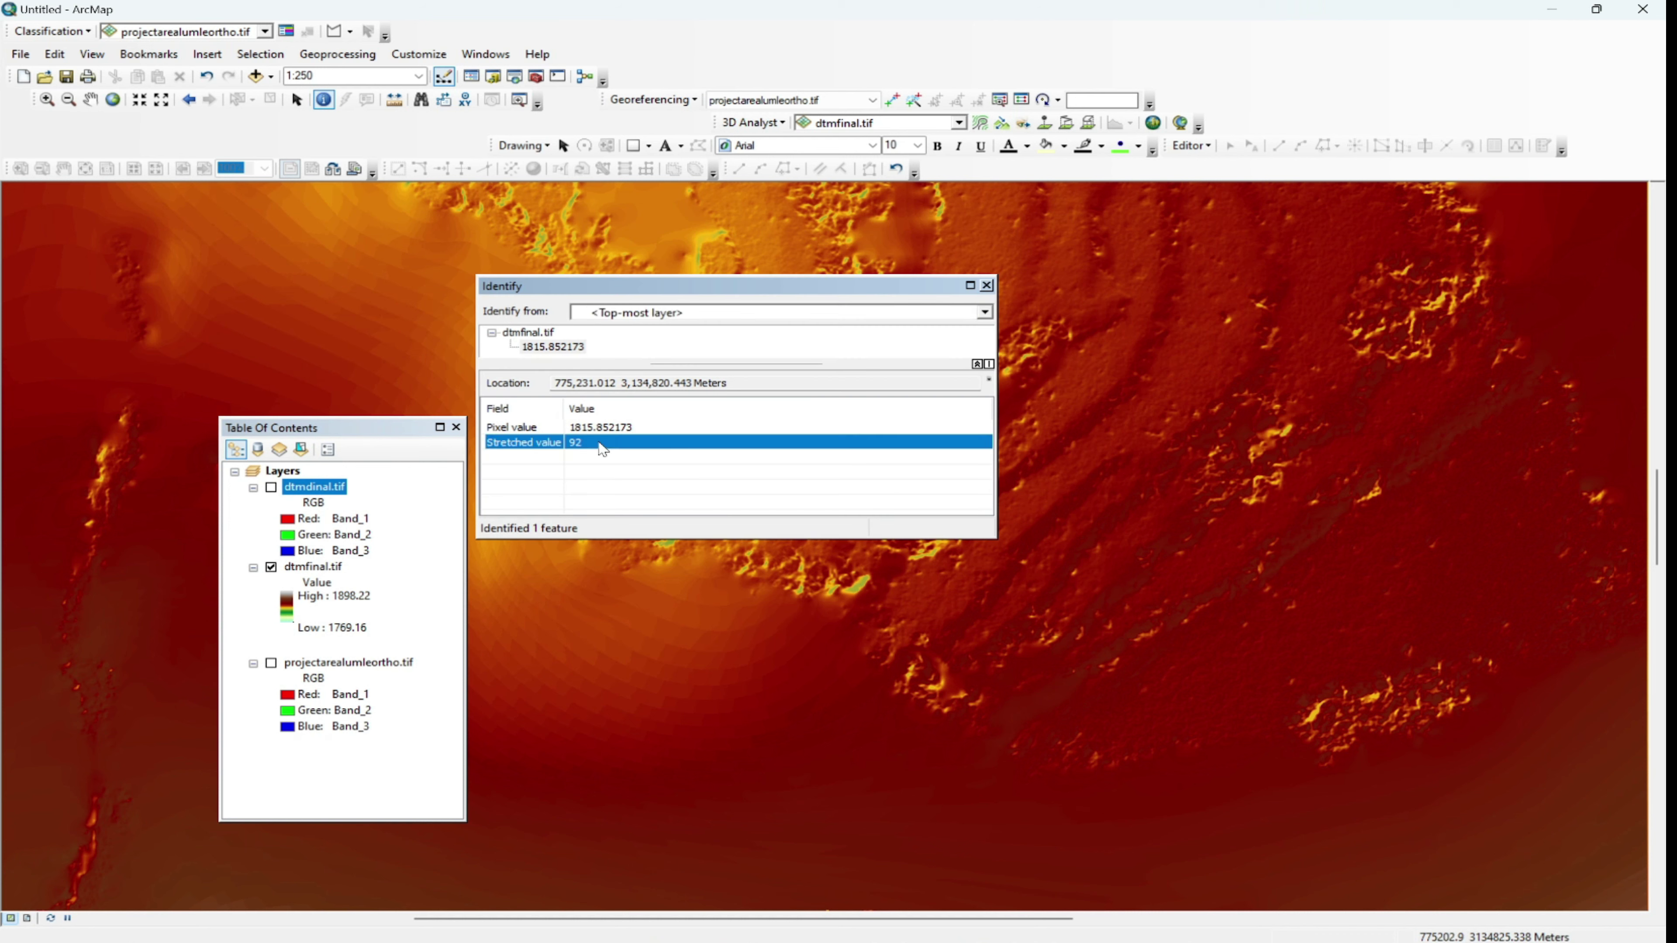
pyautogui.click(601, 429)
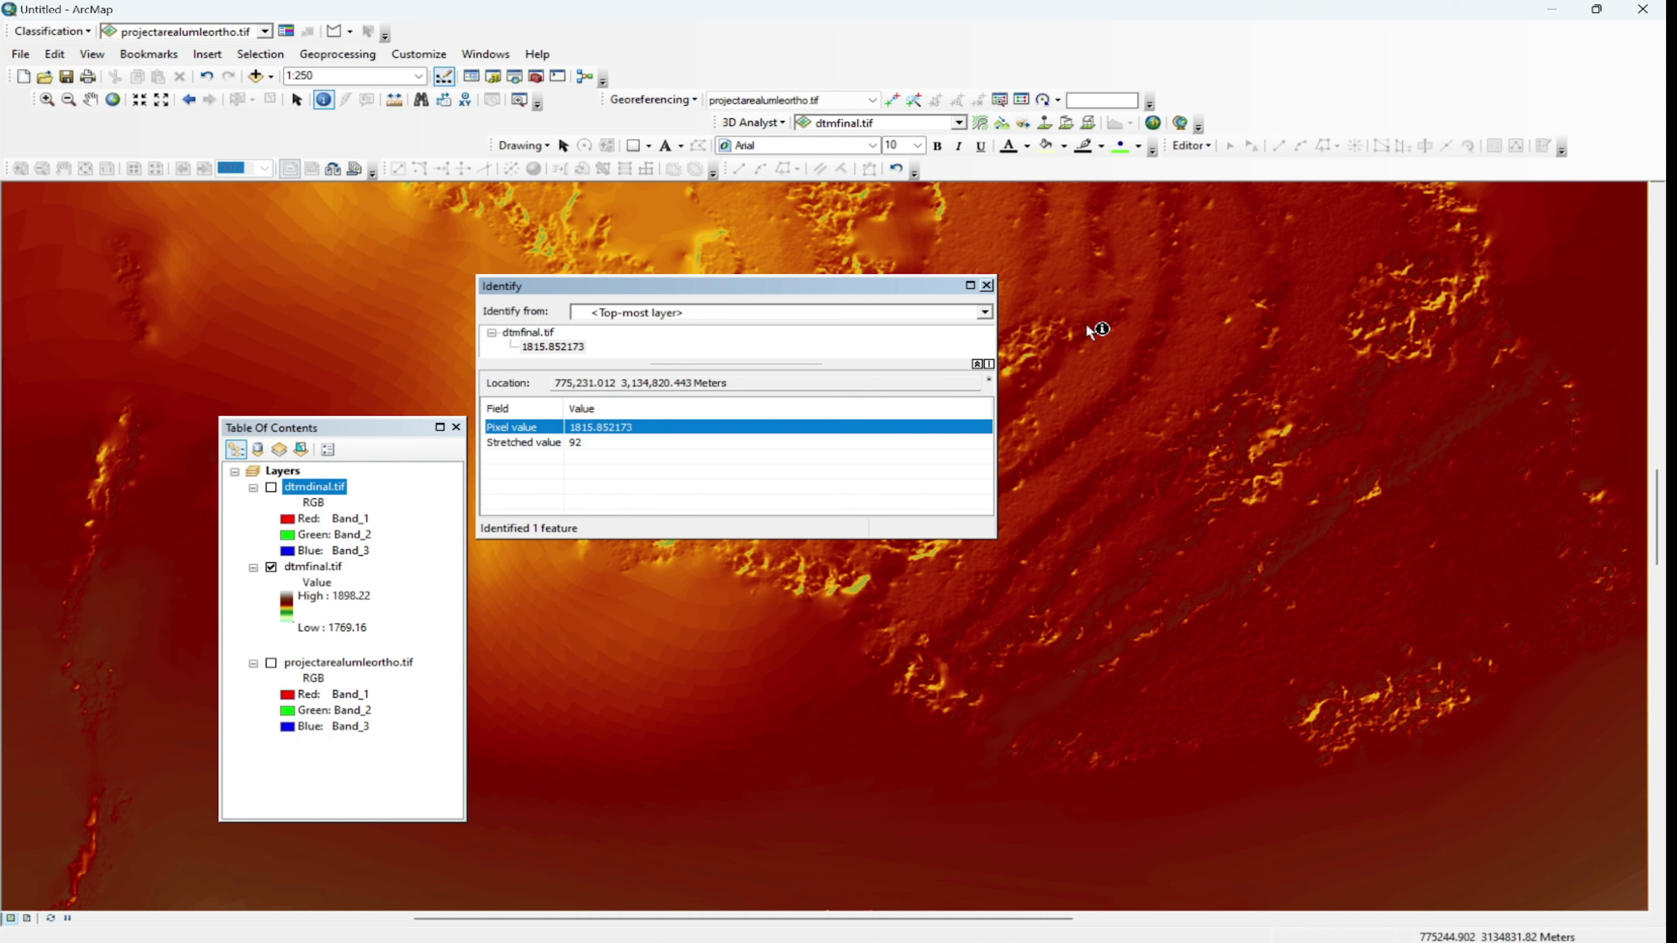
# Step: Close the Identify results and turn dtmdinal.tif back on above dtmfinal.tif
pyautogui.click(988, 286)
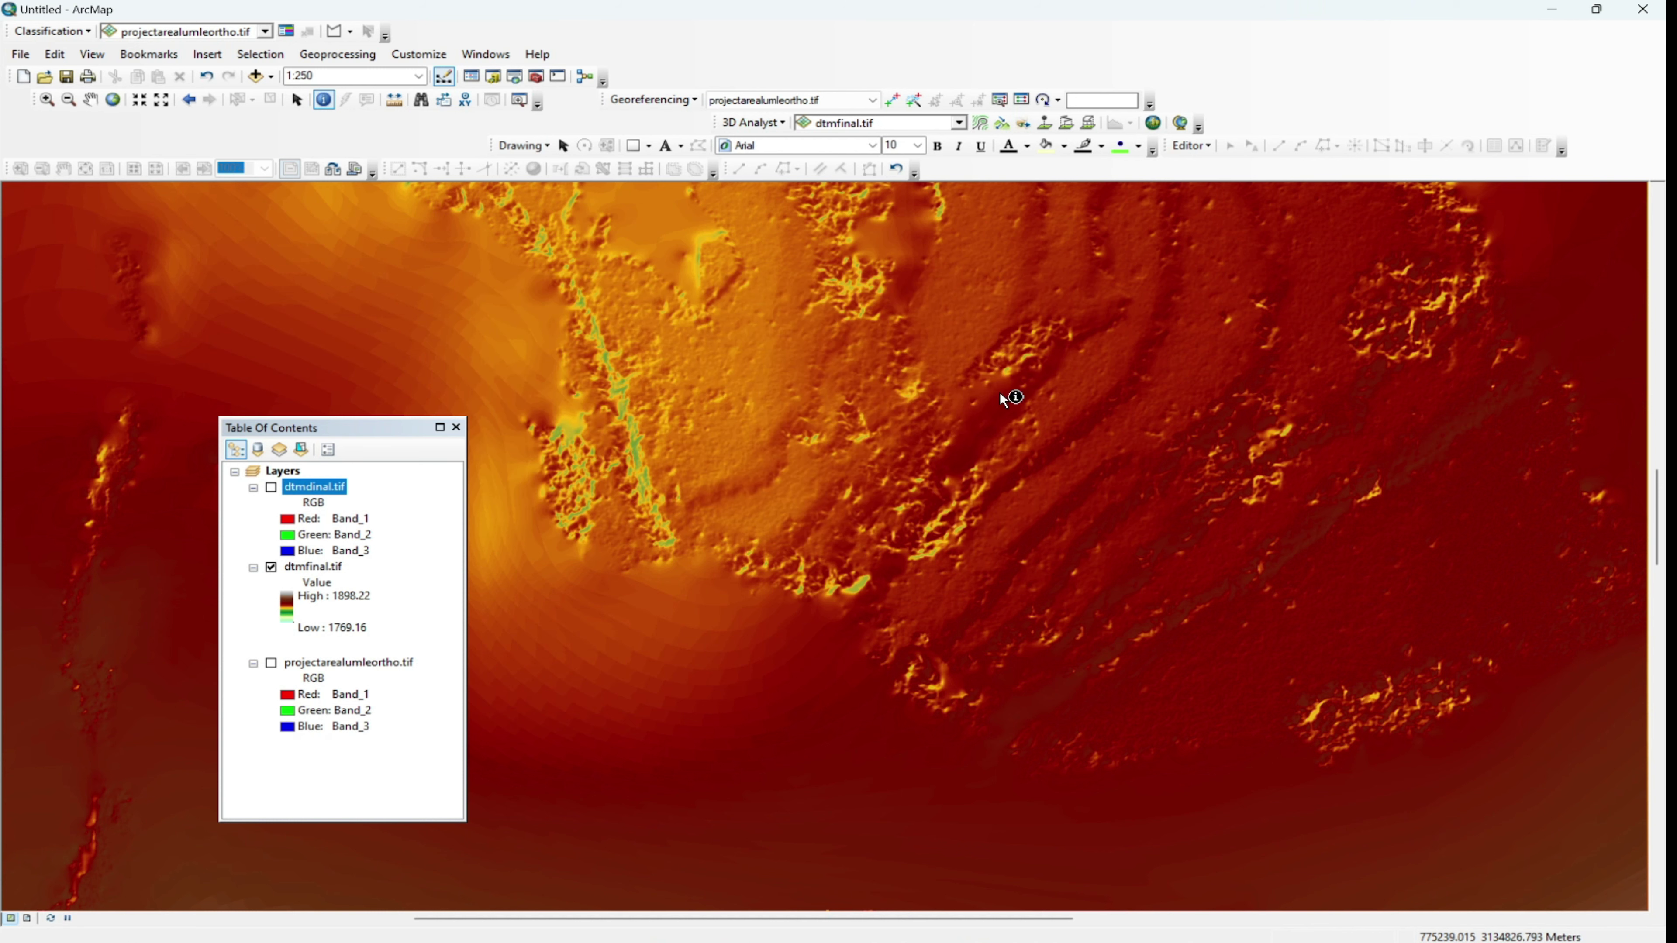
pyautogui.scroll(-5, 964, 480)
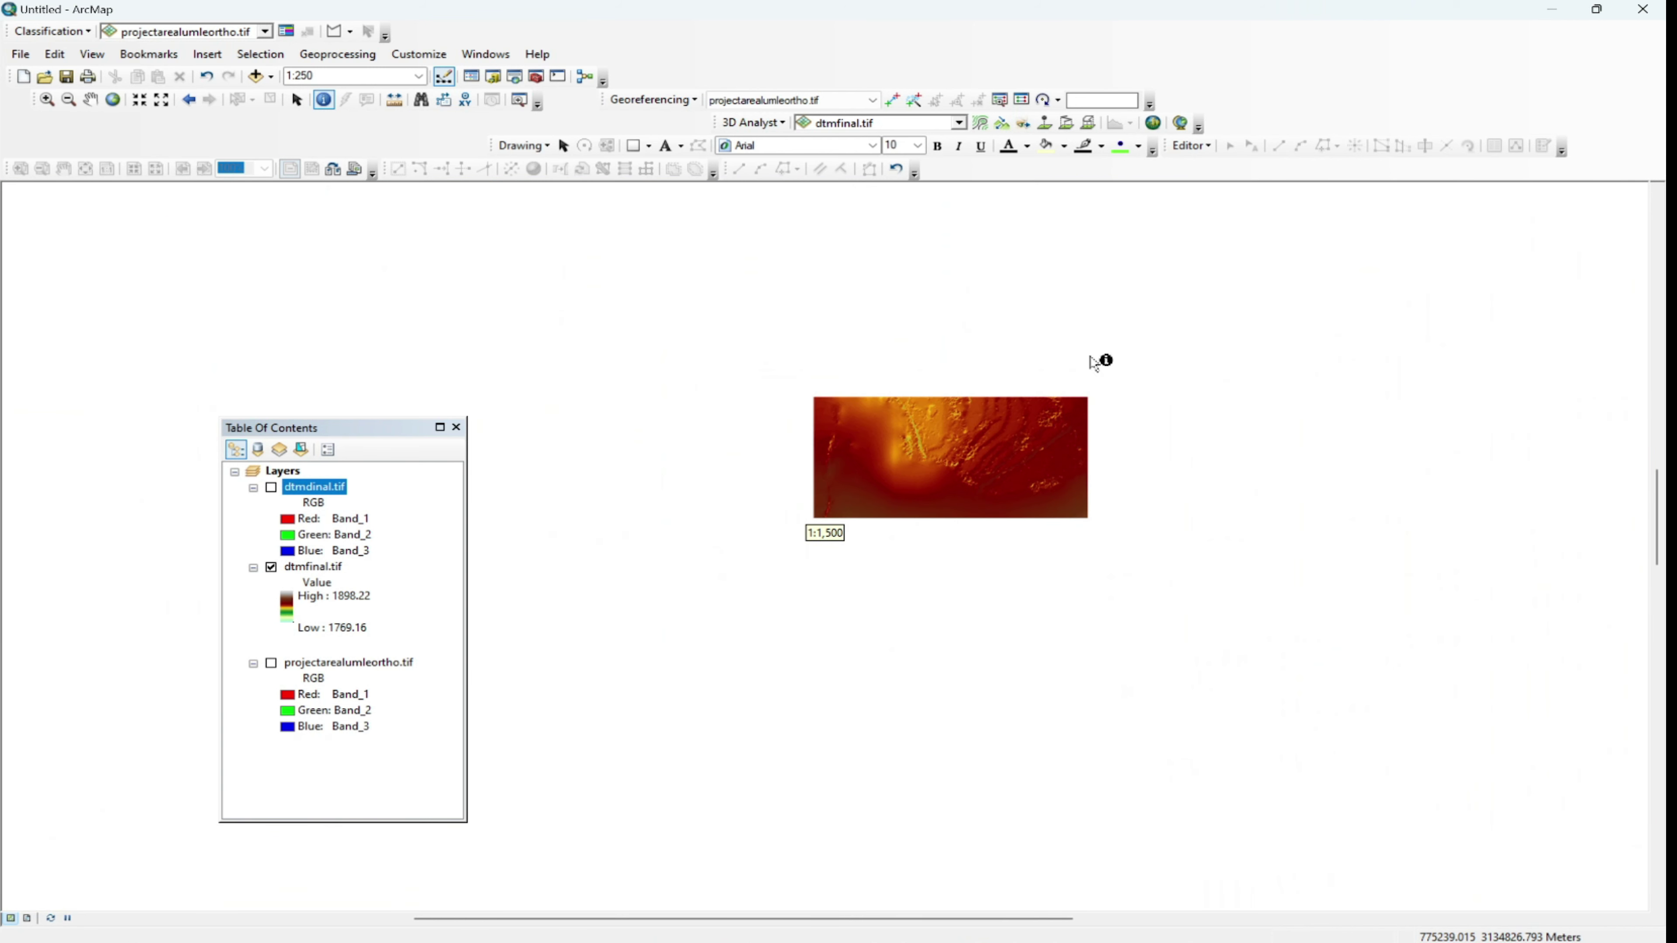
pyautogui.scroll(-1, 951, 551)
pyautogui.scroll(-2, 950, 551)
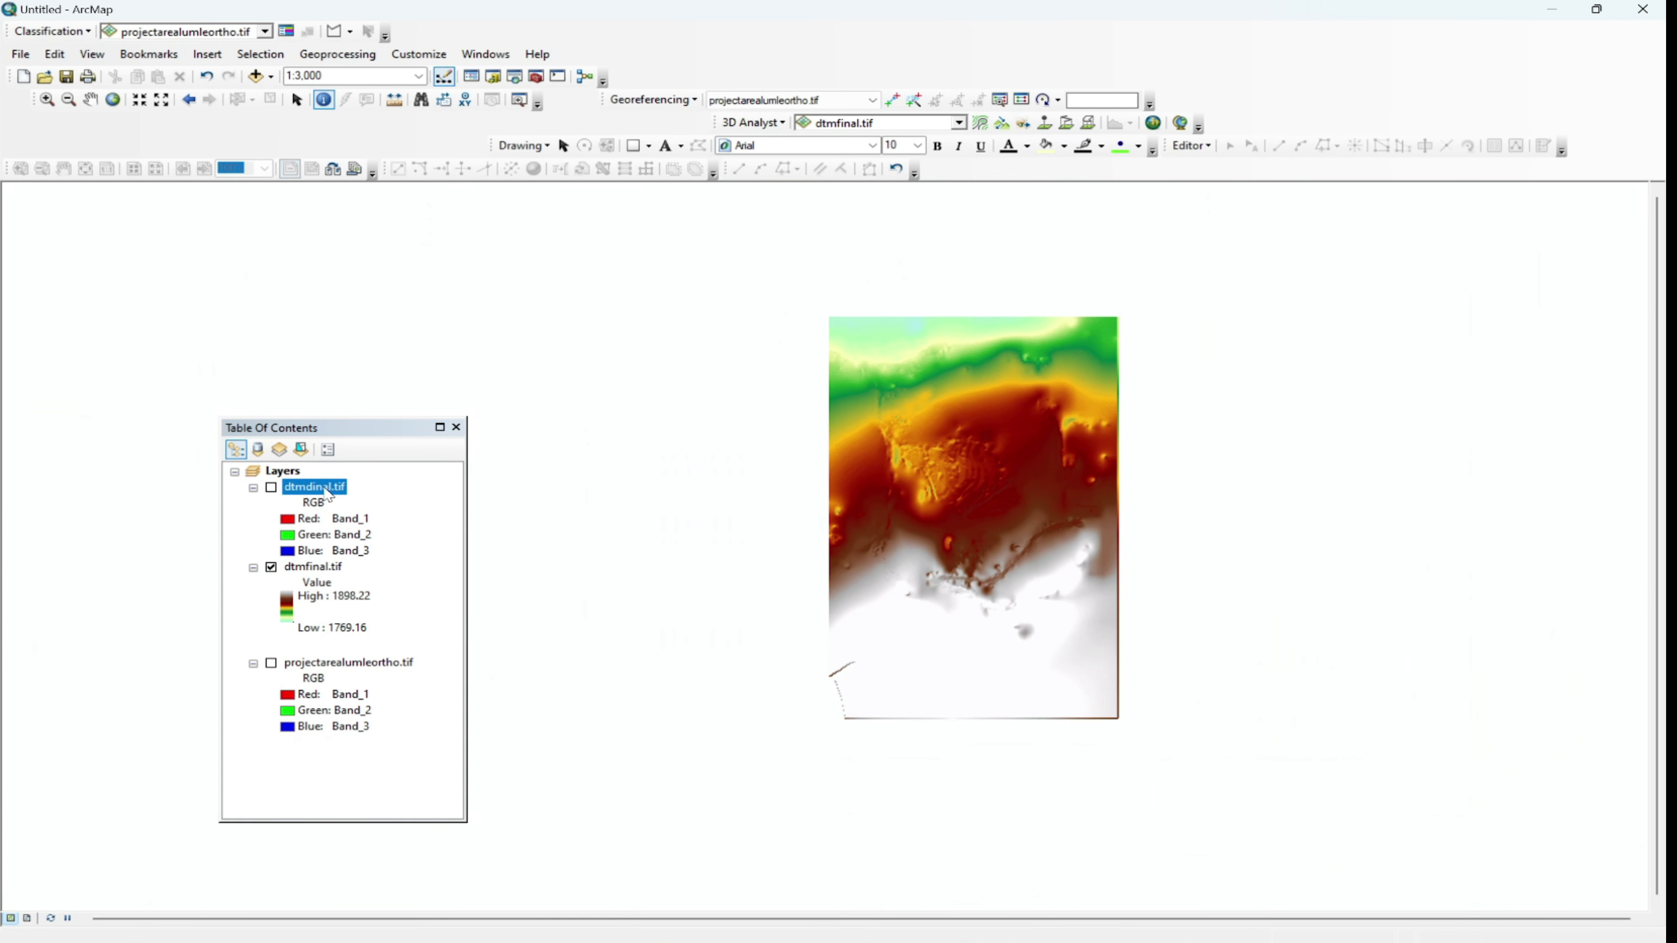
pyautogui.click(267, 495)
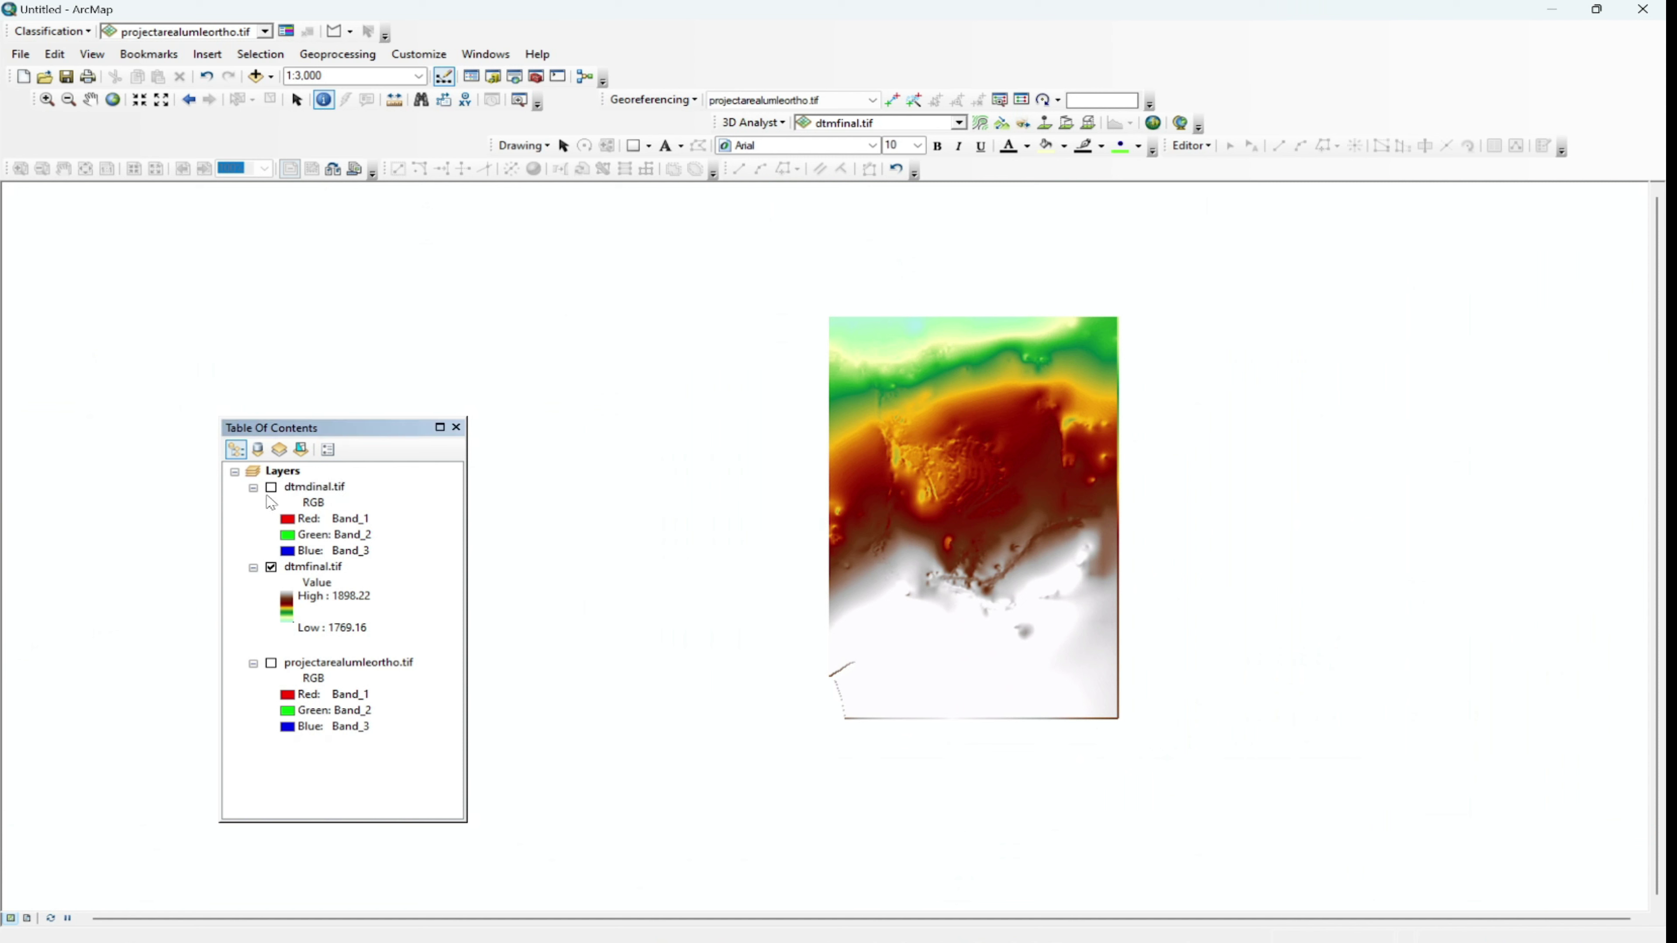
pyautogui.click(272, 488)
# Step: Examine the RGB Composite and Stretched symbology options of dtmdinal.tif, closing the layer properties without applying changes
pyautogui.rightClick(292, 487)
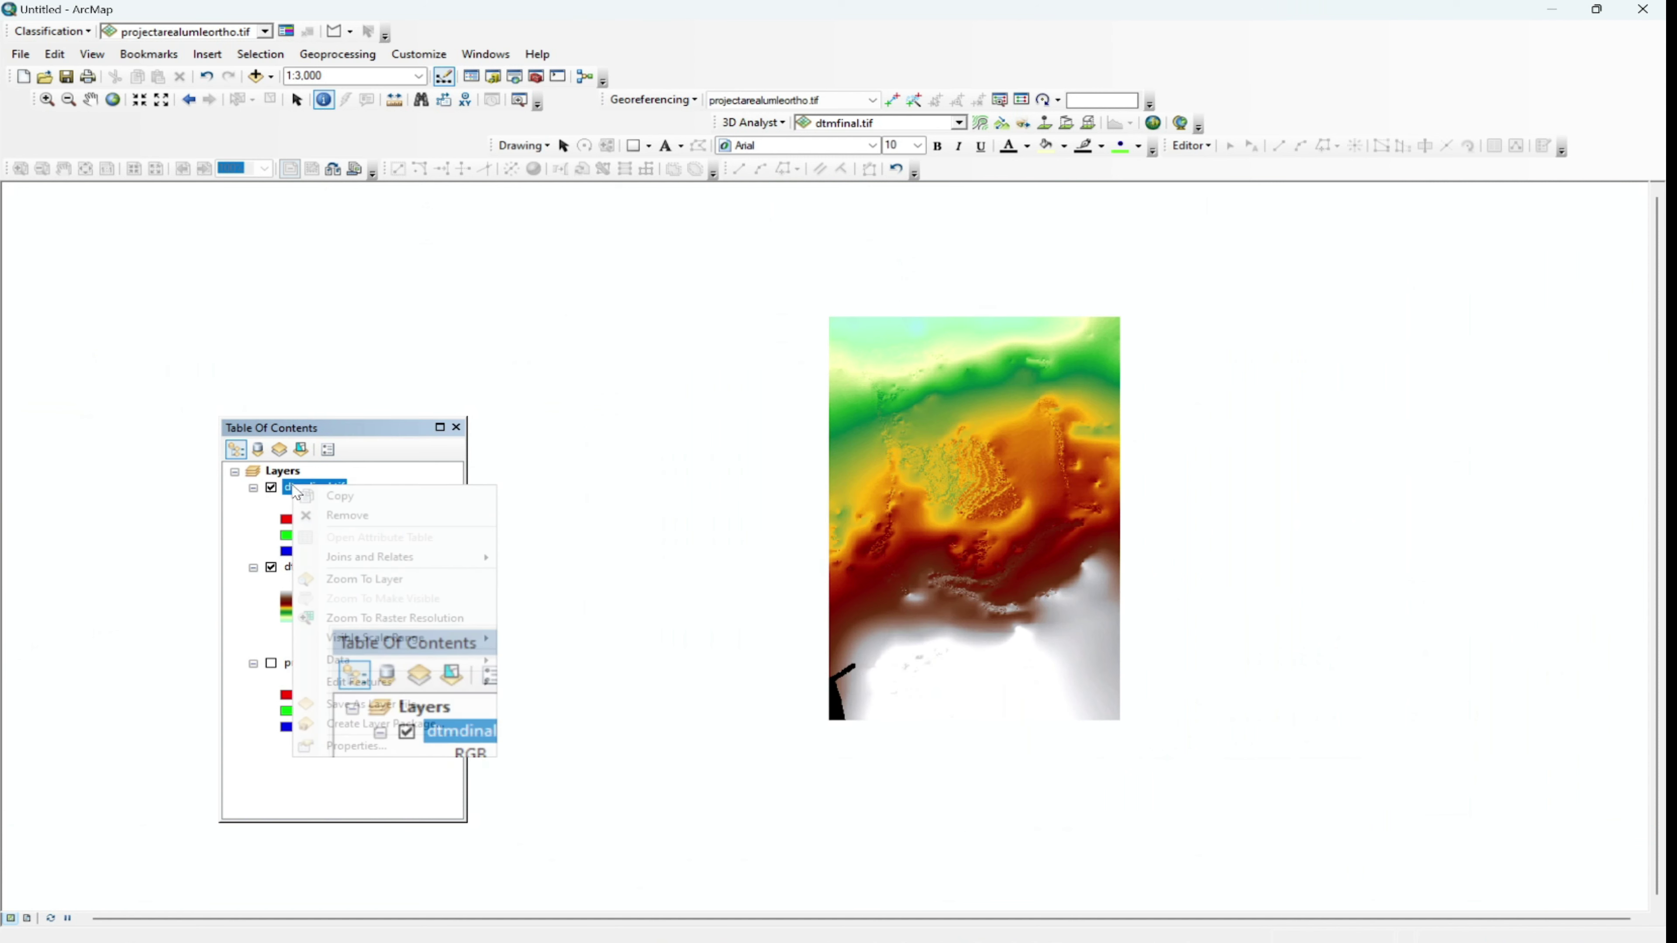
pyautogui.click(421, 744)
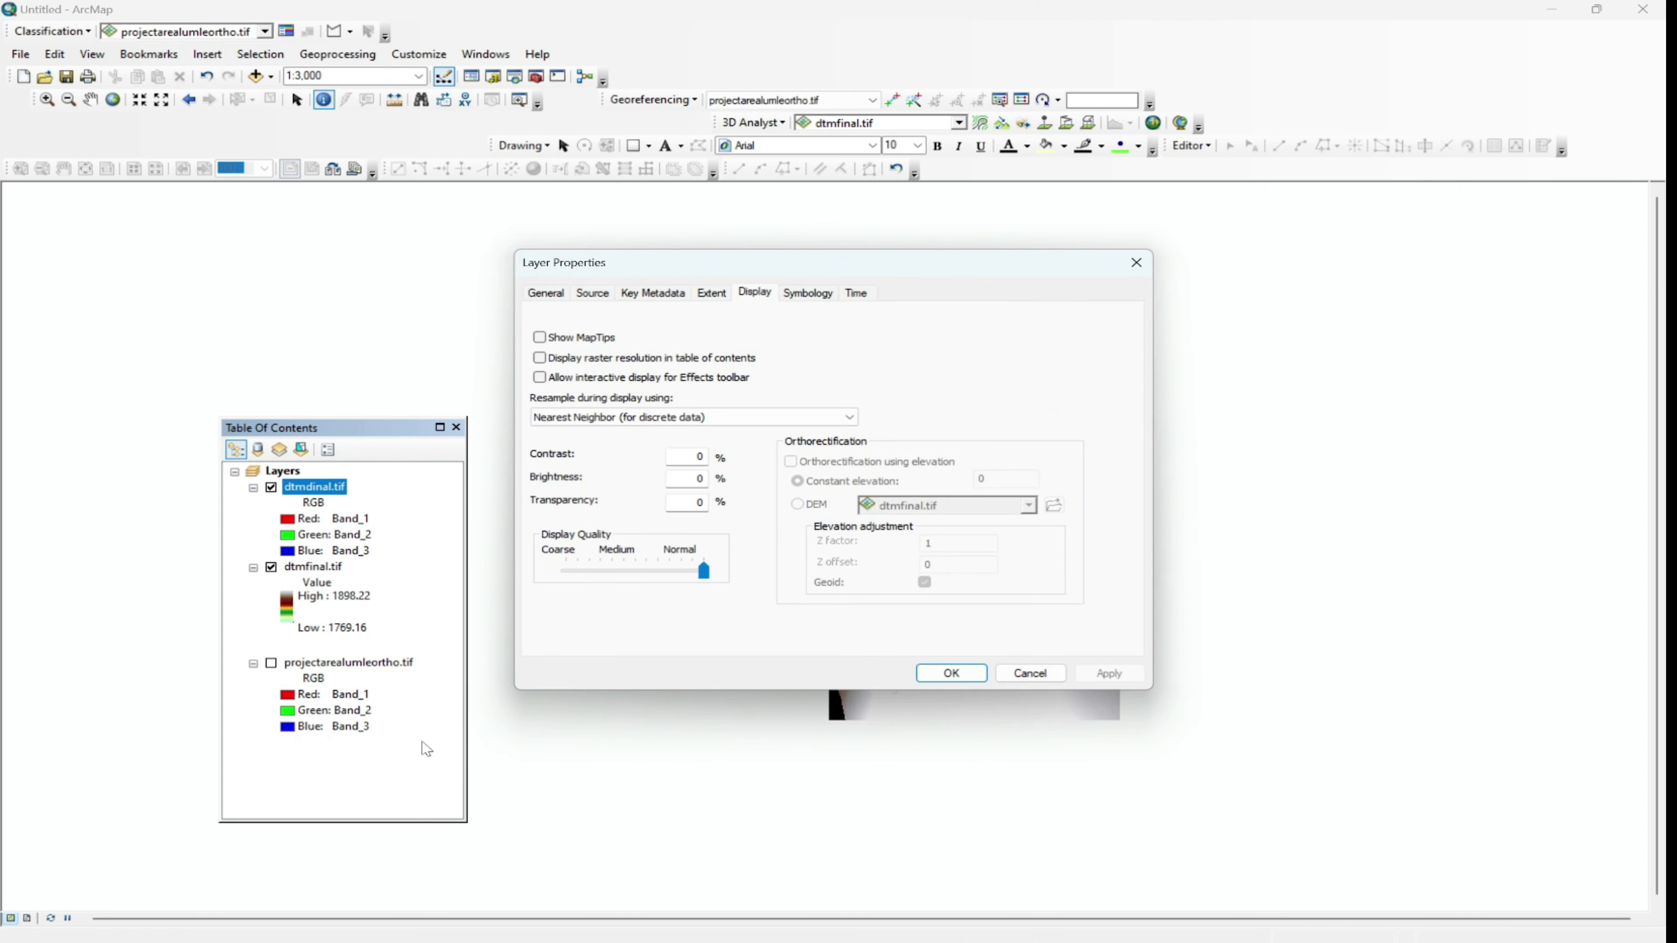
pyautogui.click(805, 294)
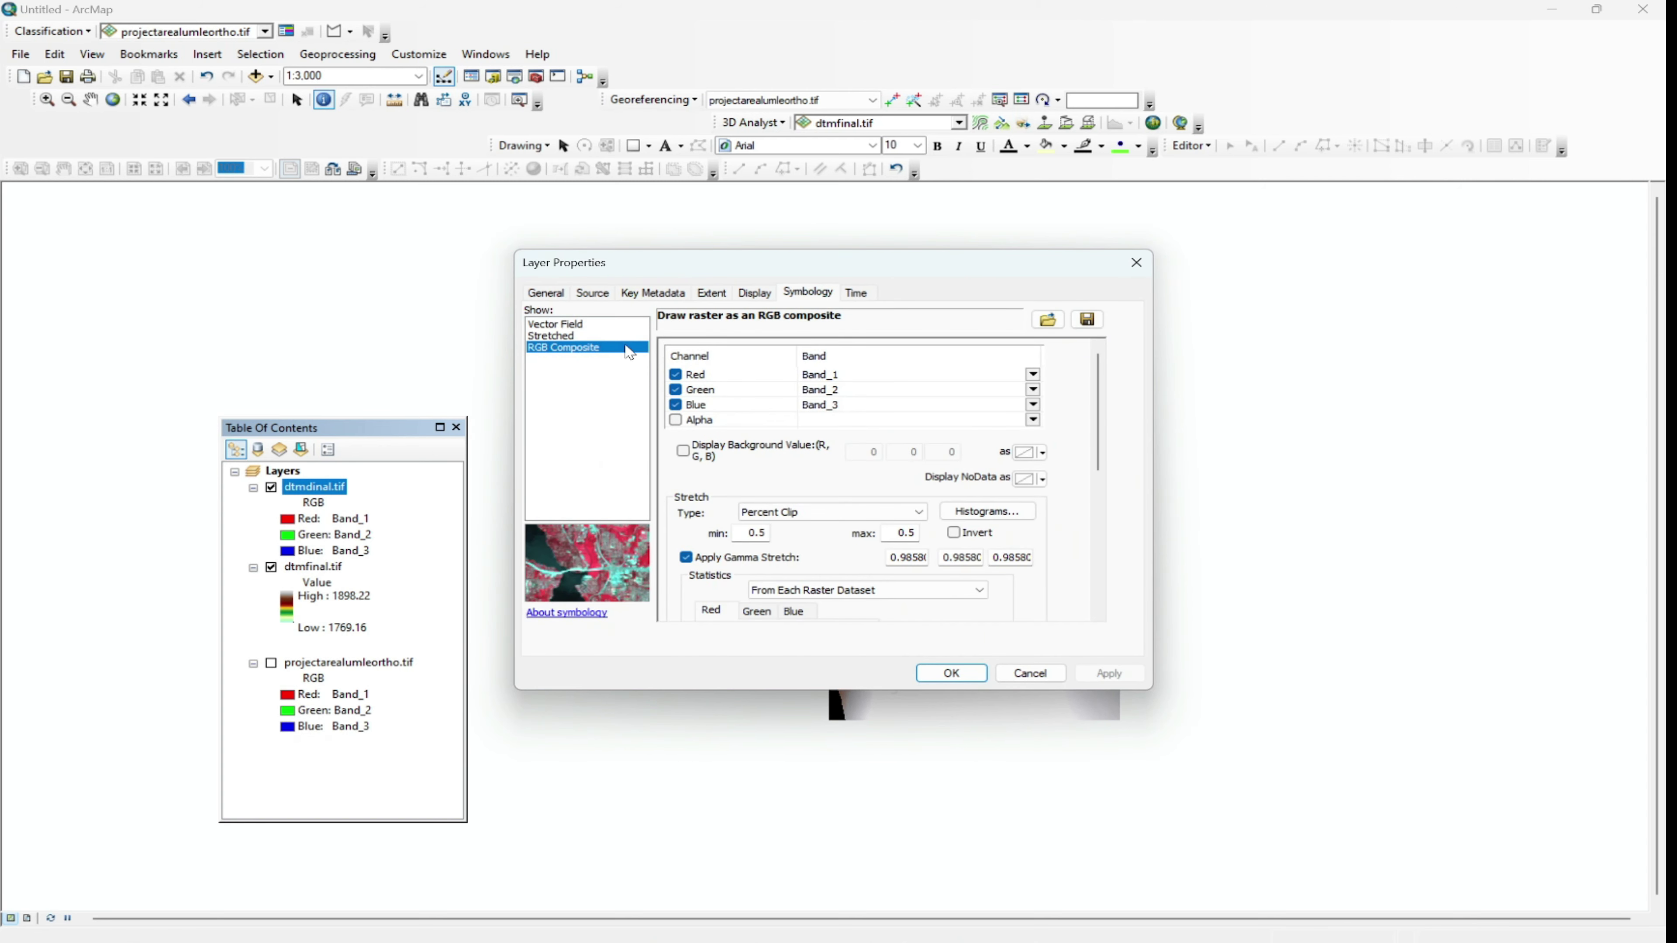
pyautogui.click(562, 340)
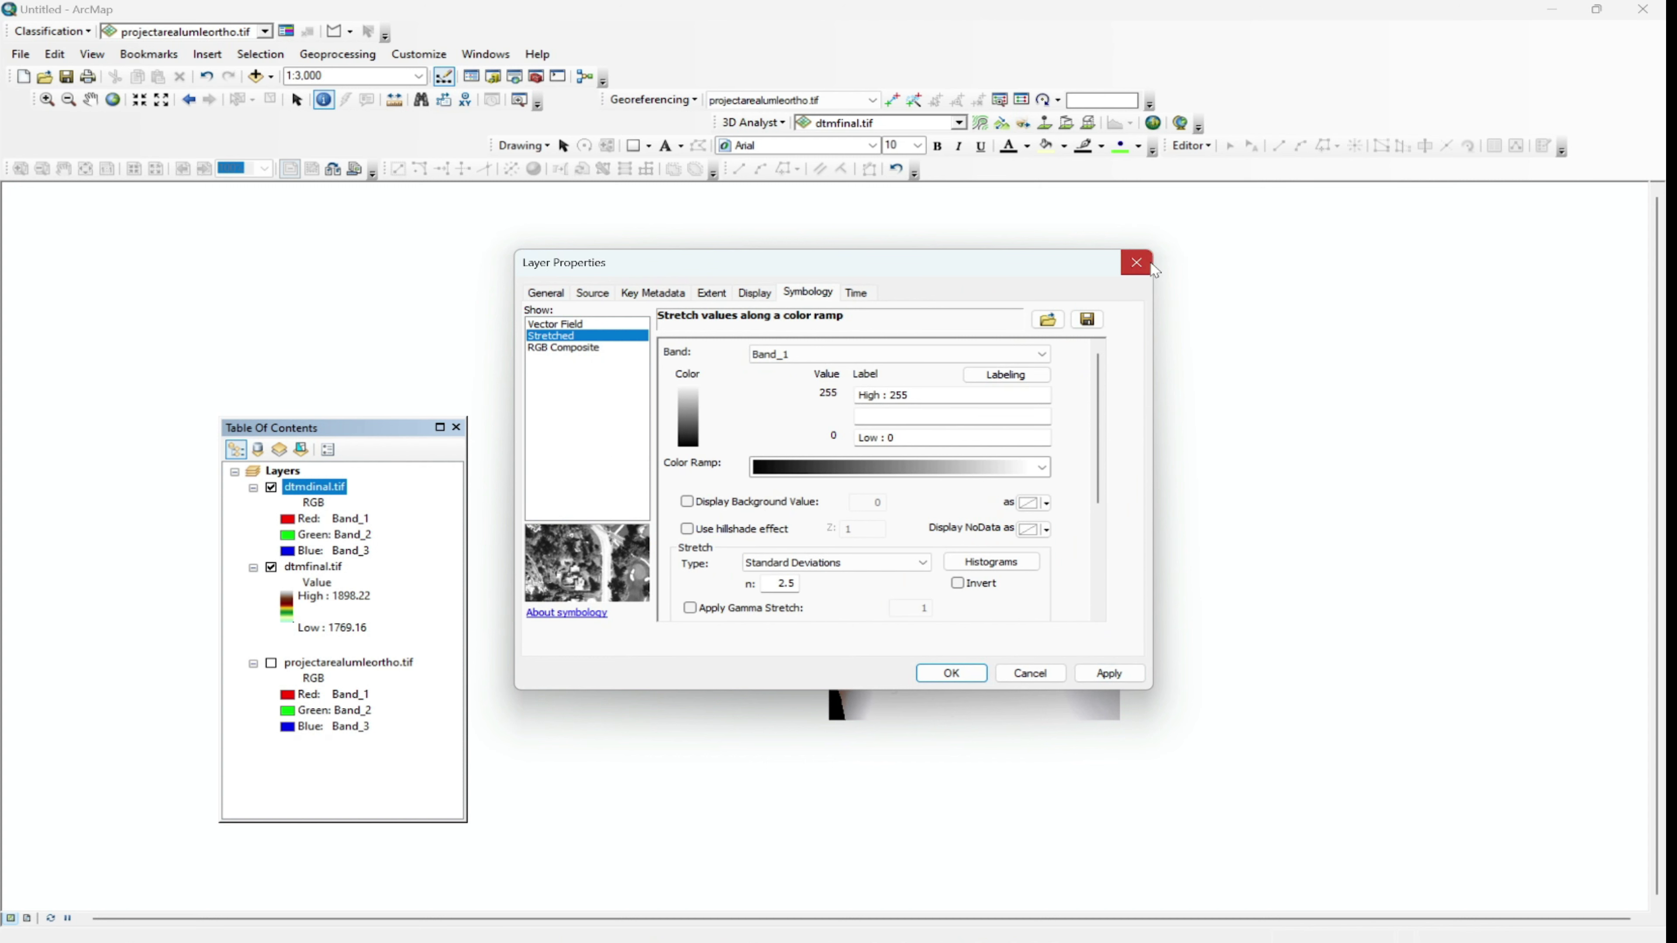
pyautogui.click(1137, 263)
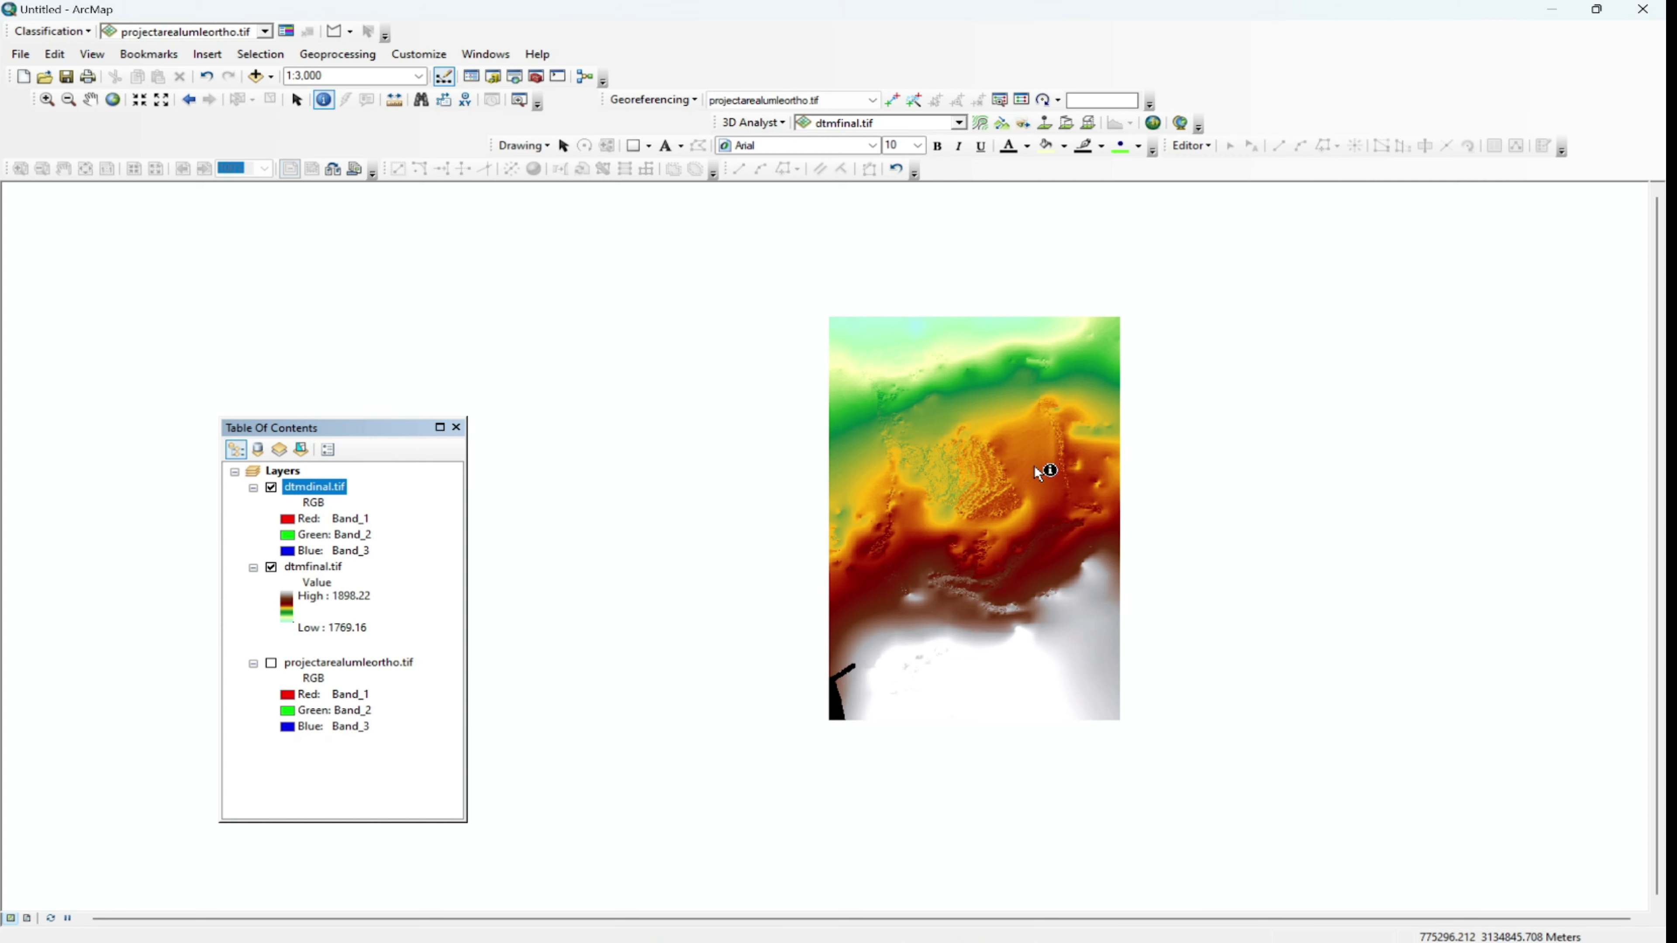
pyautogui.scroll(5, 1043, 473)
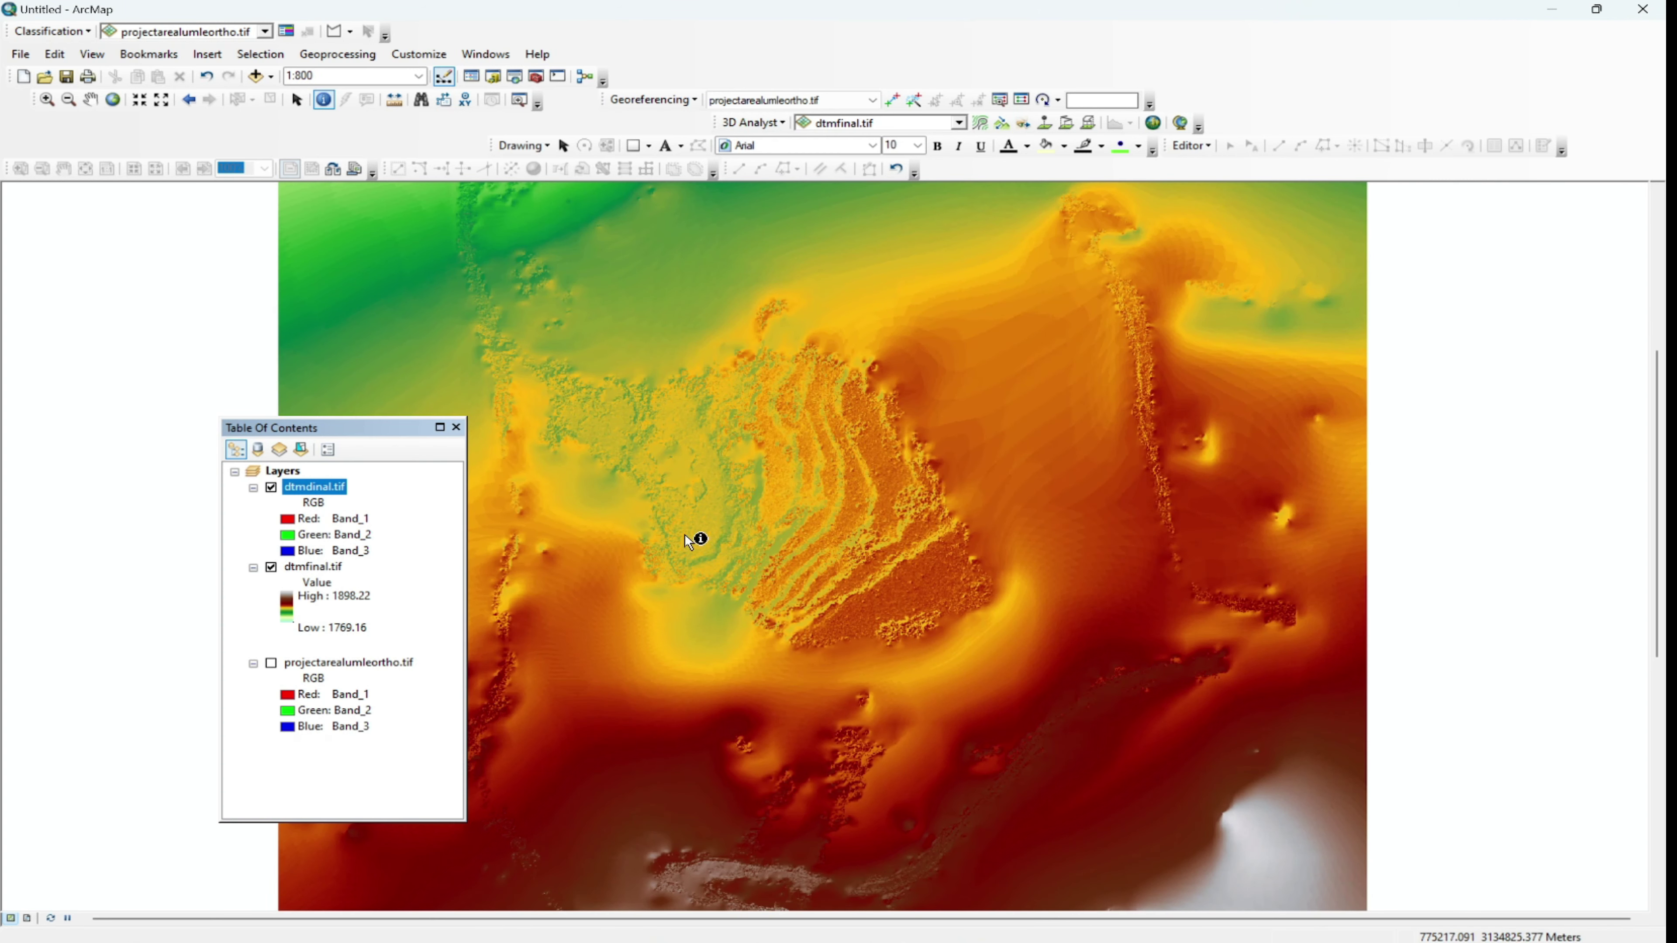
pyautogui.scroll(-3, 1022, 535)
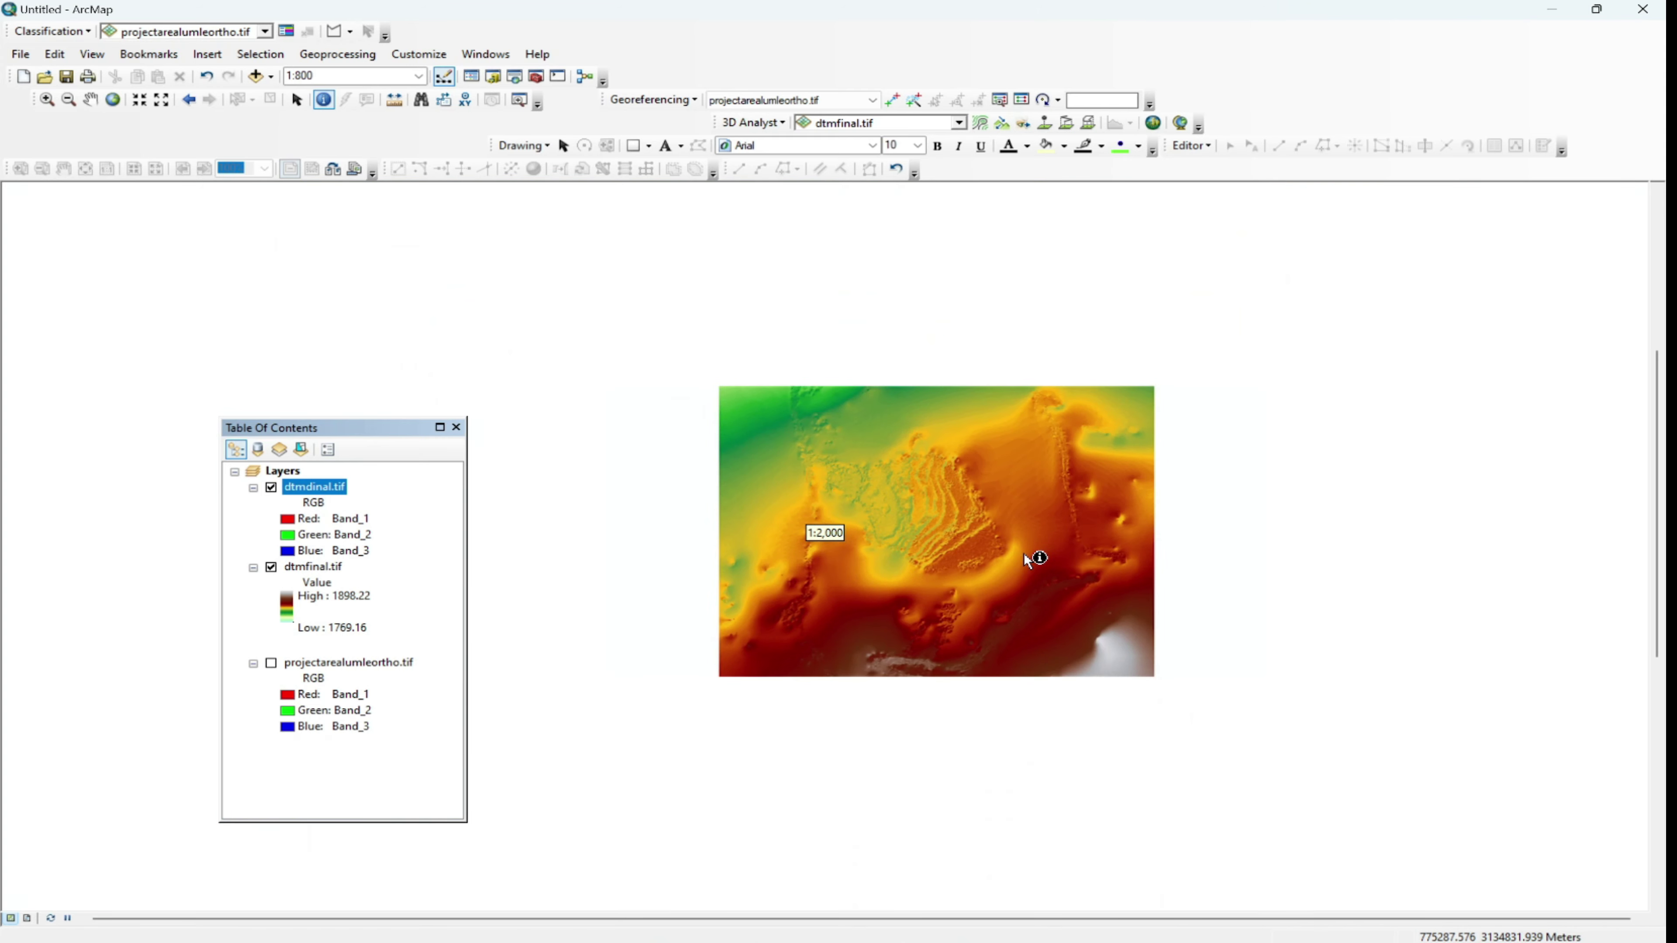